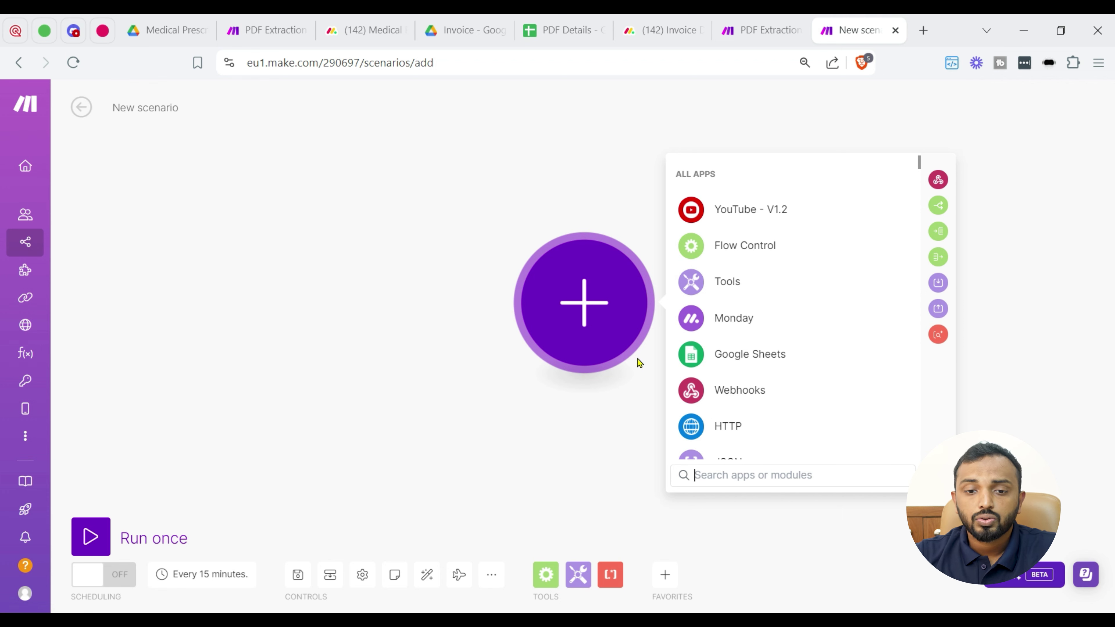
- Review the sample invoice Invoice-example.pdf in Google Drive, and return to the Invoice folder inside PDF Data Extraction
click(464, 42)
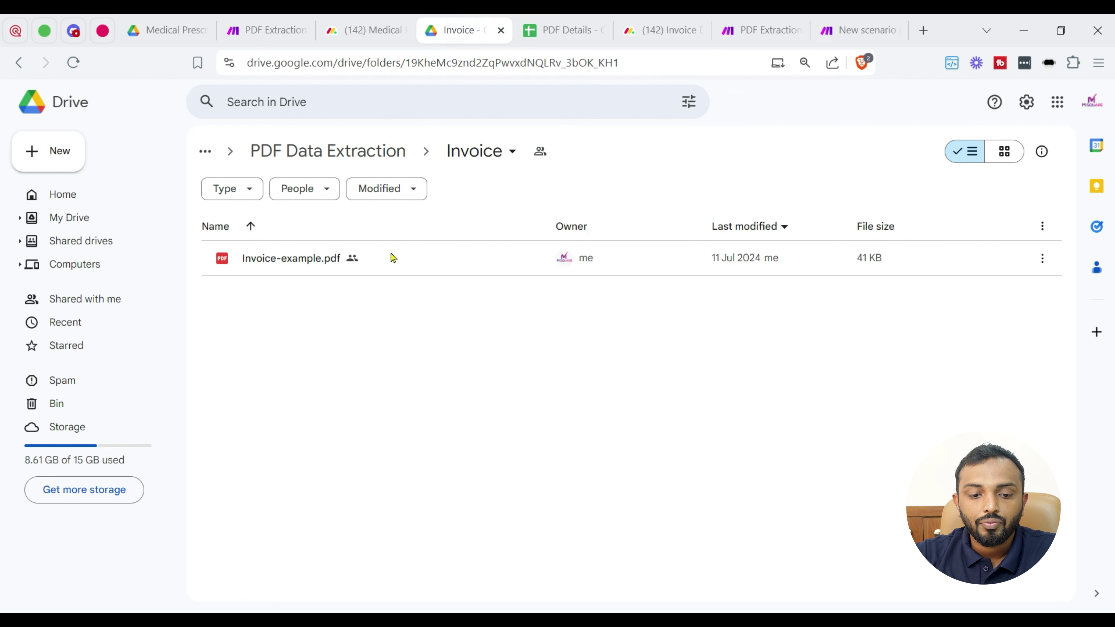
double_click(299, 258)
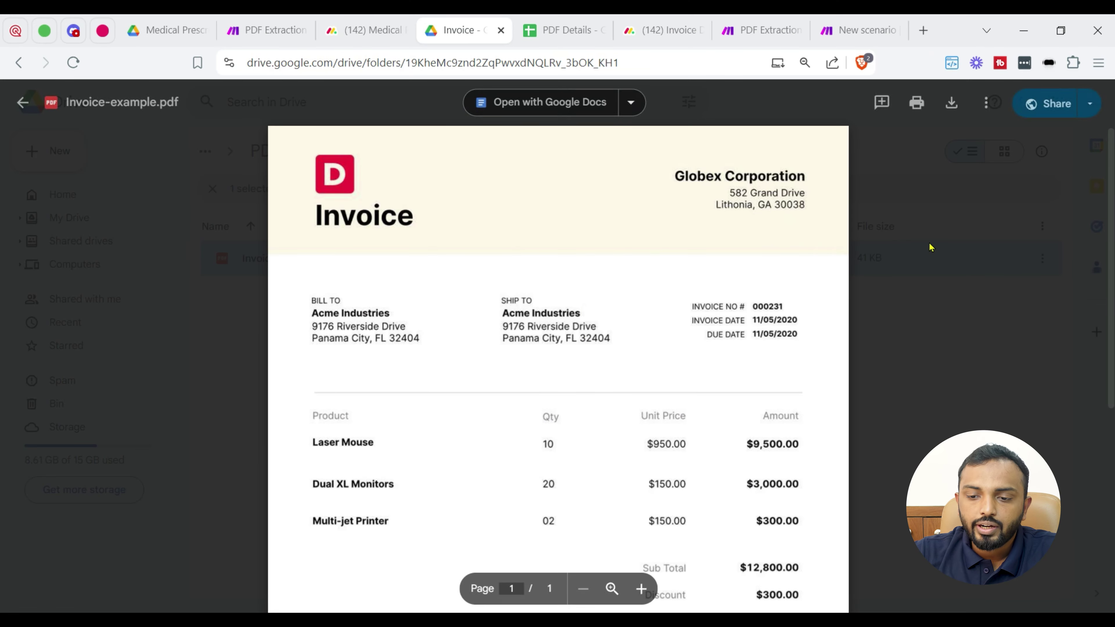
click(935, 255)
click(21, 65)
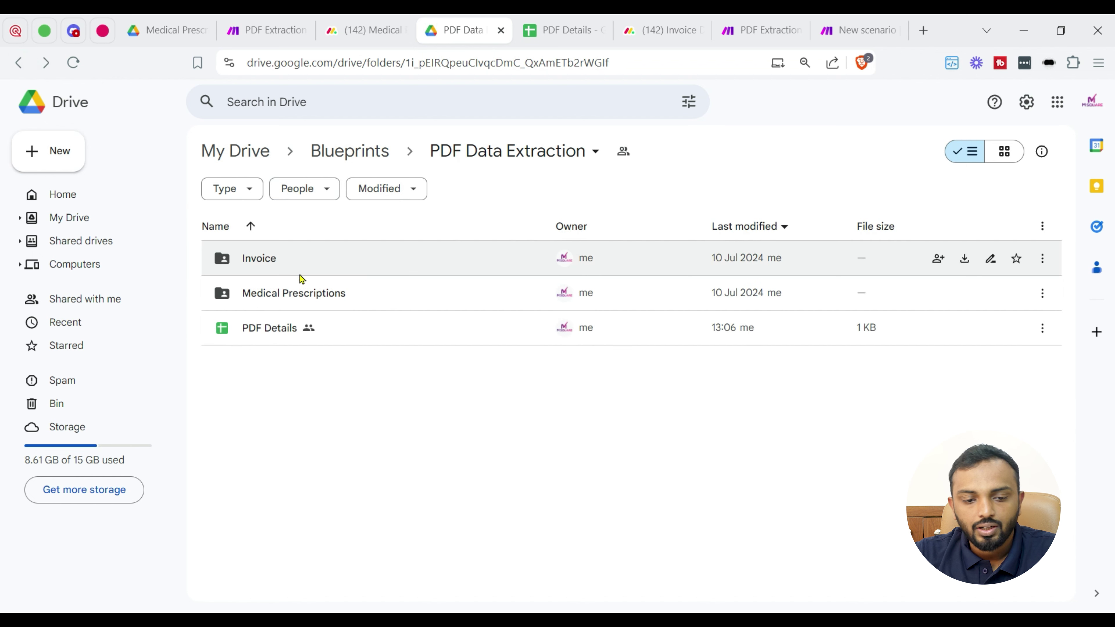
click(300, 264)
double_click(300, 264)
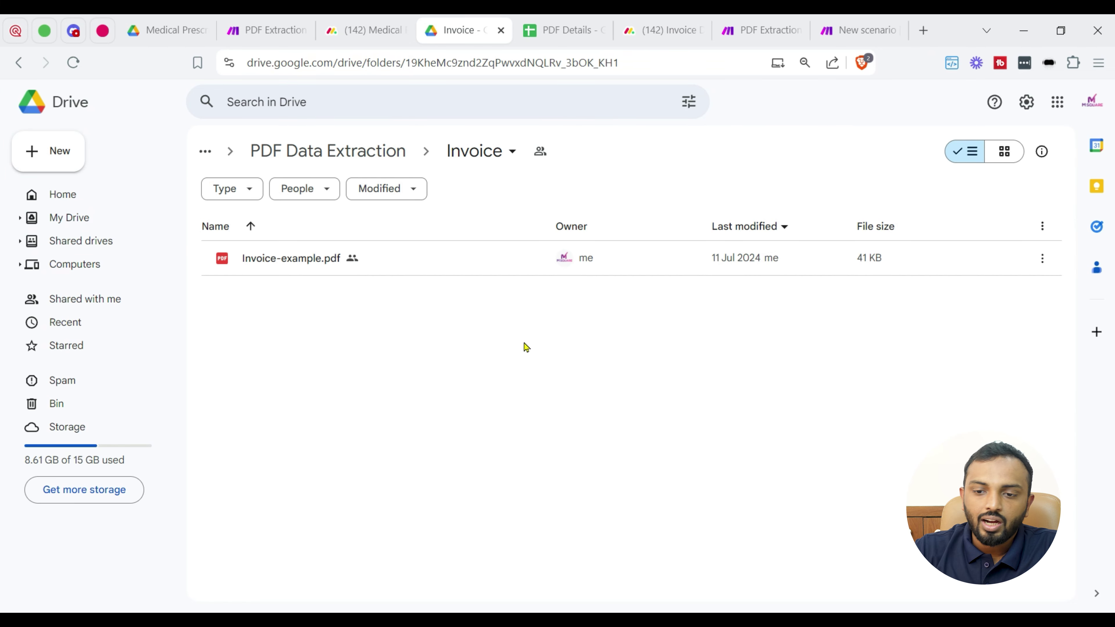
click(850, 30)
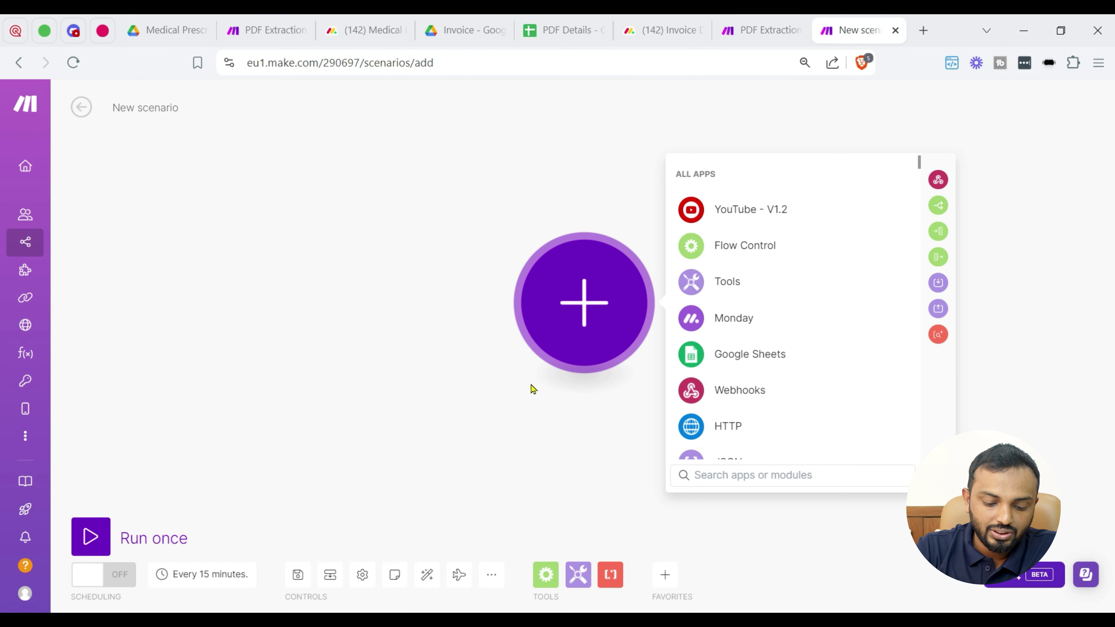
text(google)
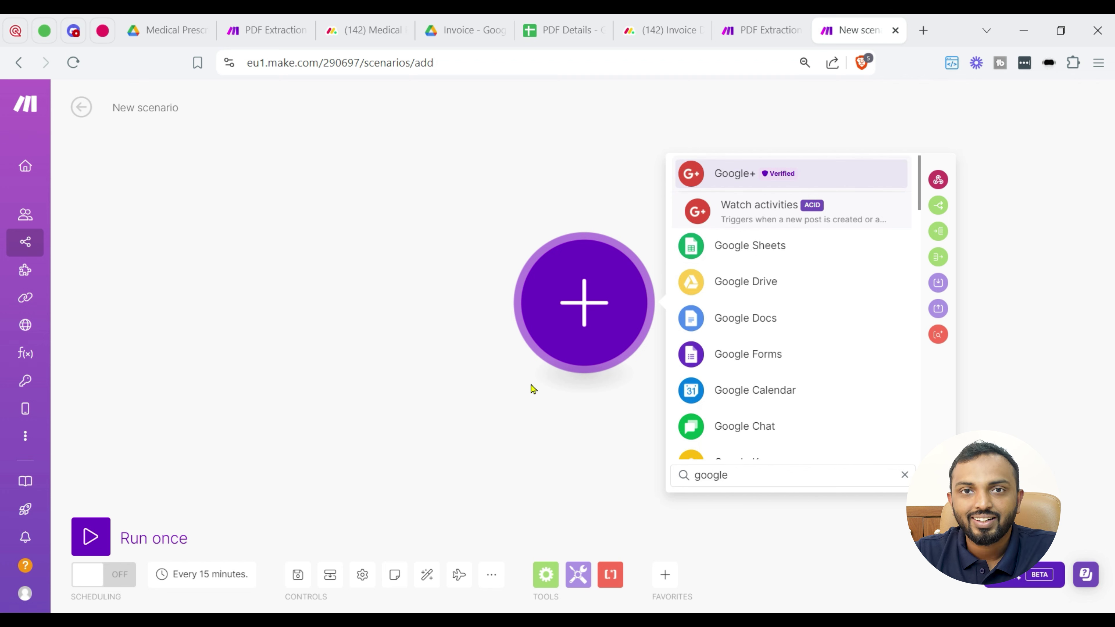
click(753, 281)
drag(571, 386, 411, 409)
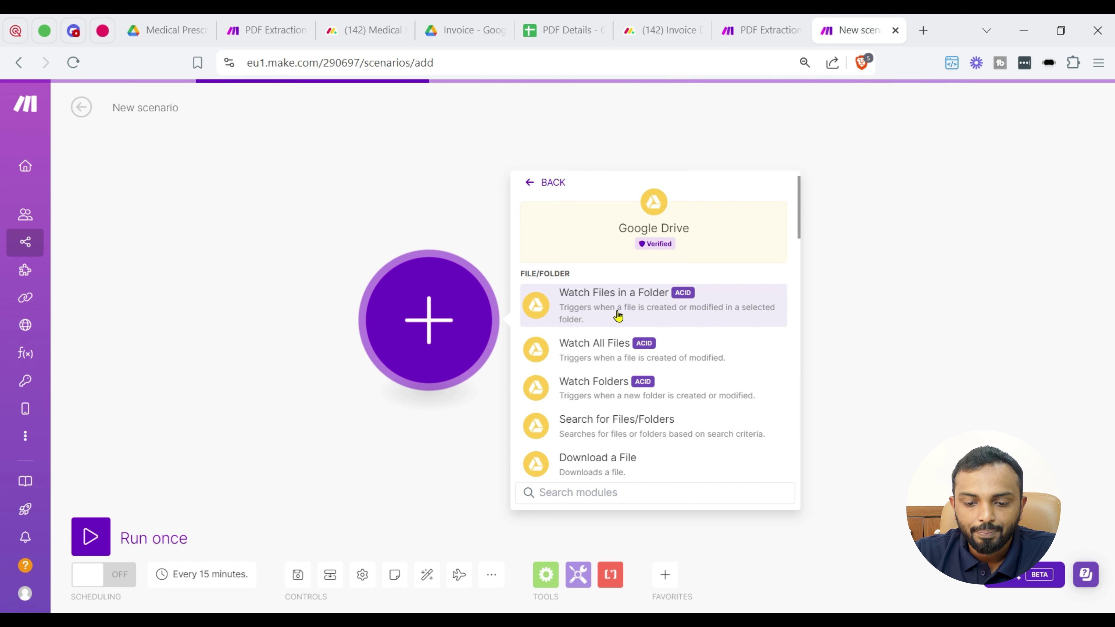
click(618, 315)
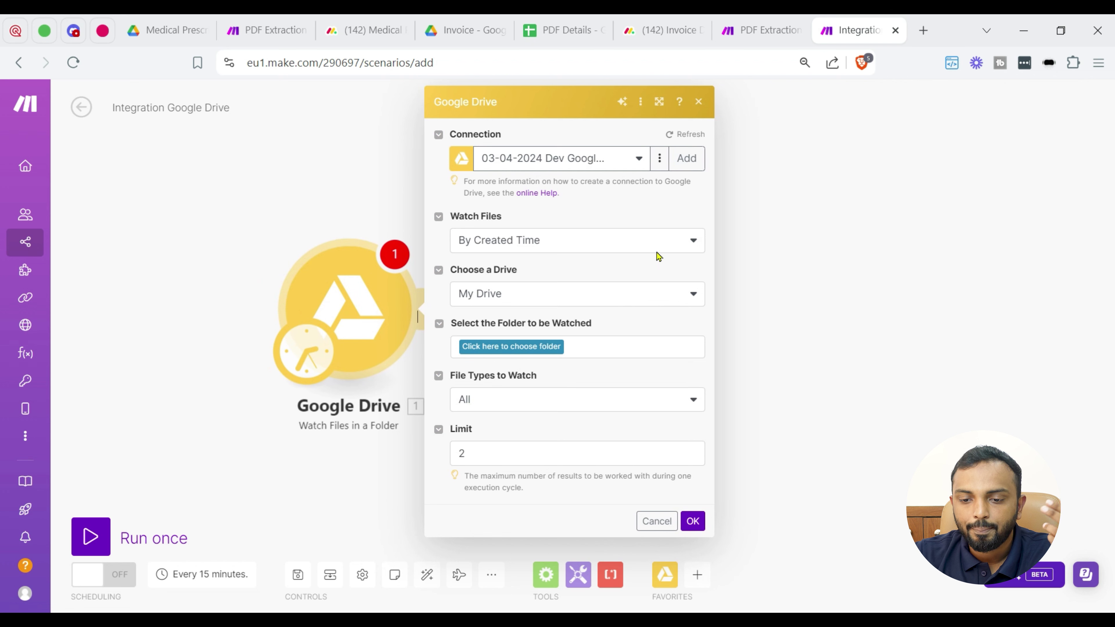
- Examine the module's new-connection form and Watch Files options, and check the Invoice folder's path in Google Drive
click(693, 157)
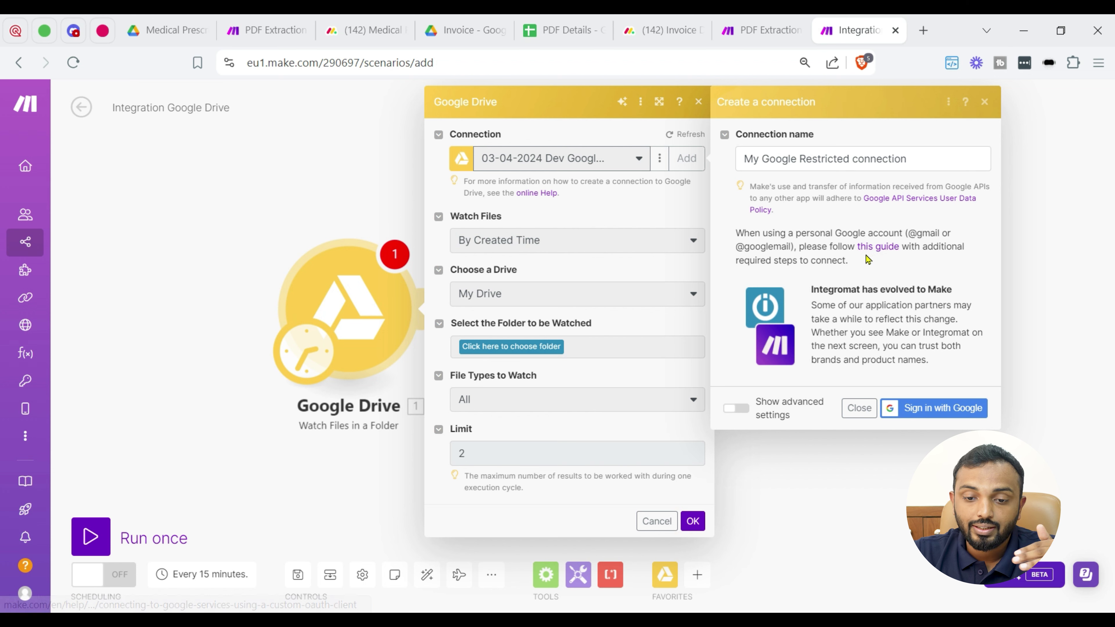
click(859, 409)
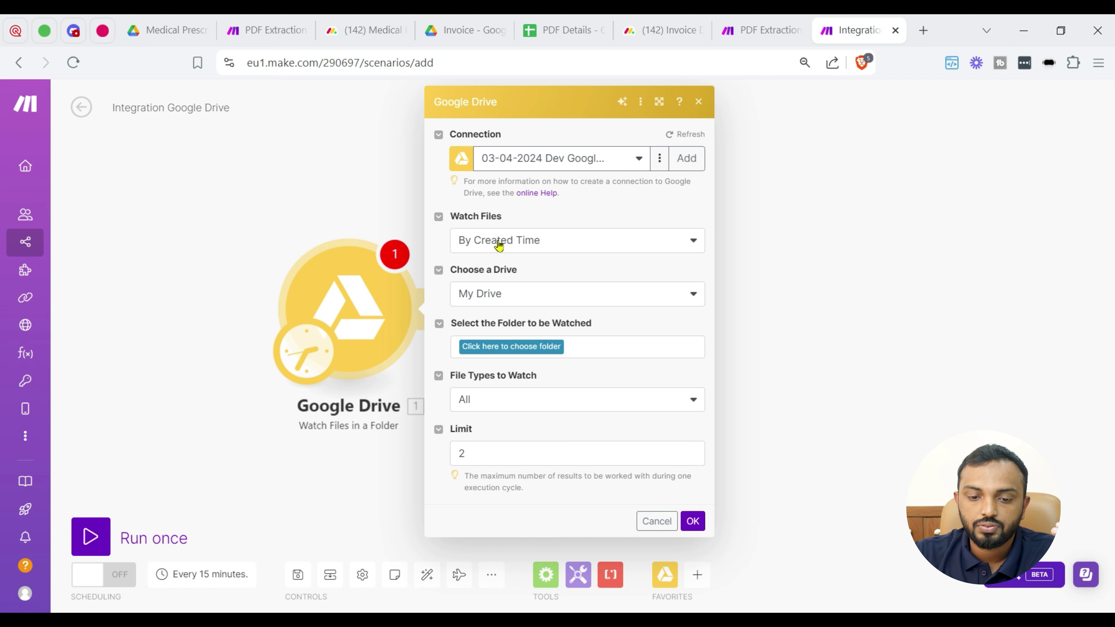
click(566, 249)
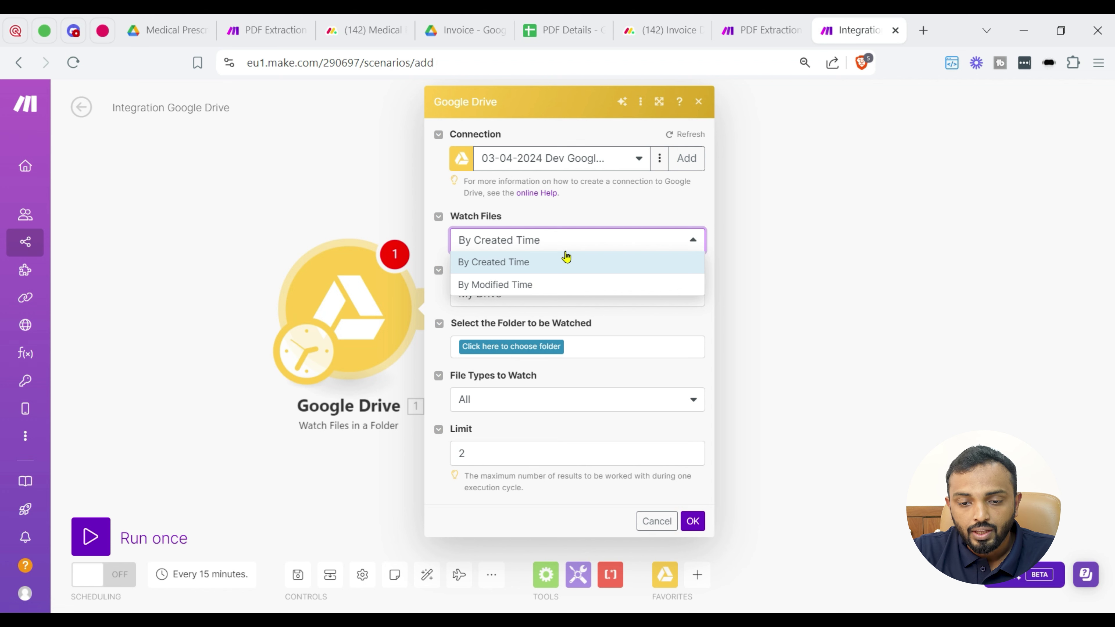
click(571, 205)
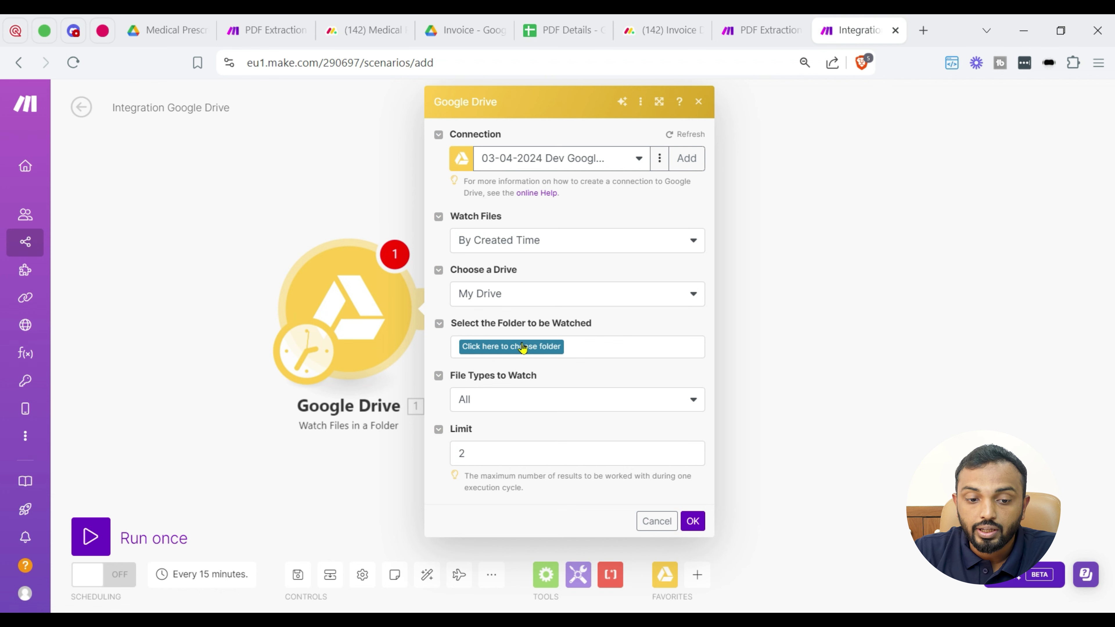
click(461, 38)
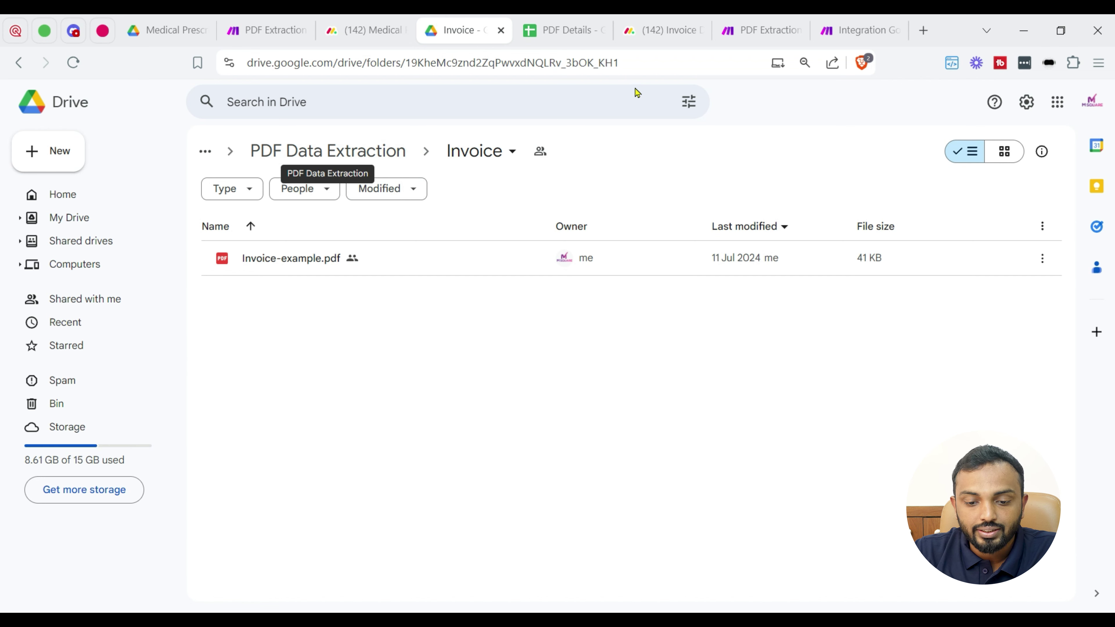
click(836, 32)
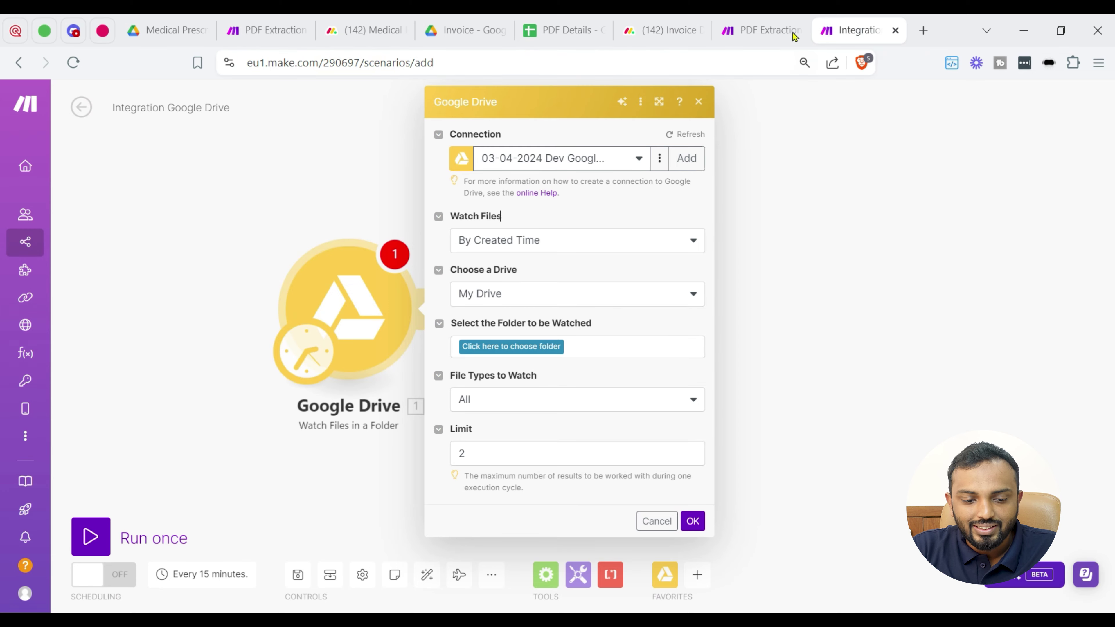
- Switch to the existing PDF Extraction Invoice scenario and examine its full module flow
click(784, 32)
drag(565, 184, 547, 206)
scroll(541, 207, down, 3)
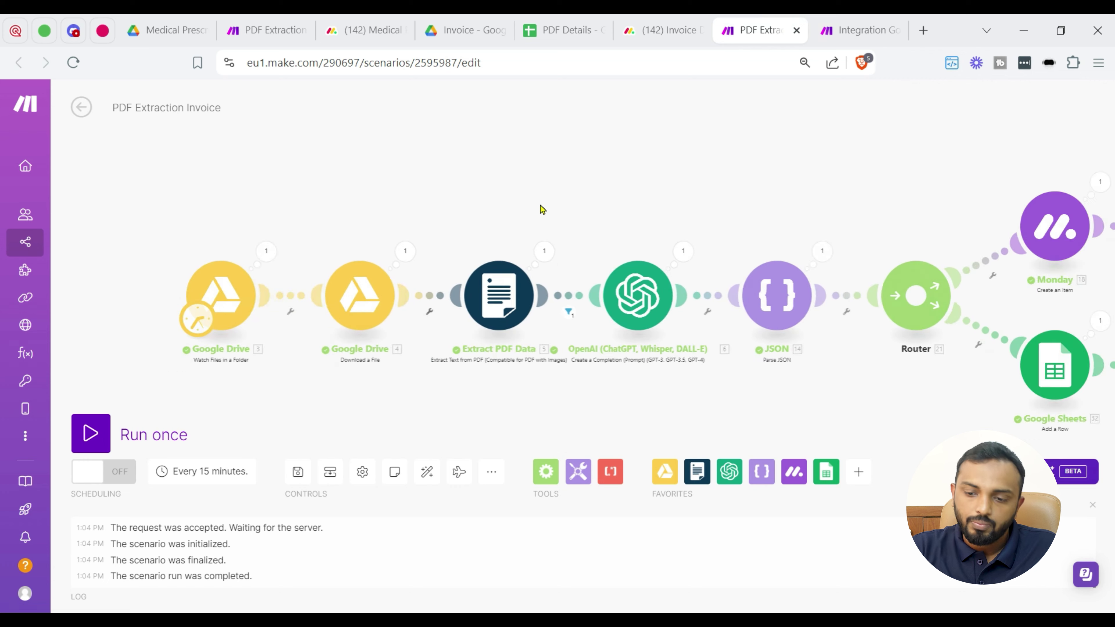
scroll(351, 302, down, 2)
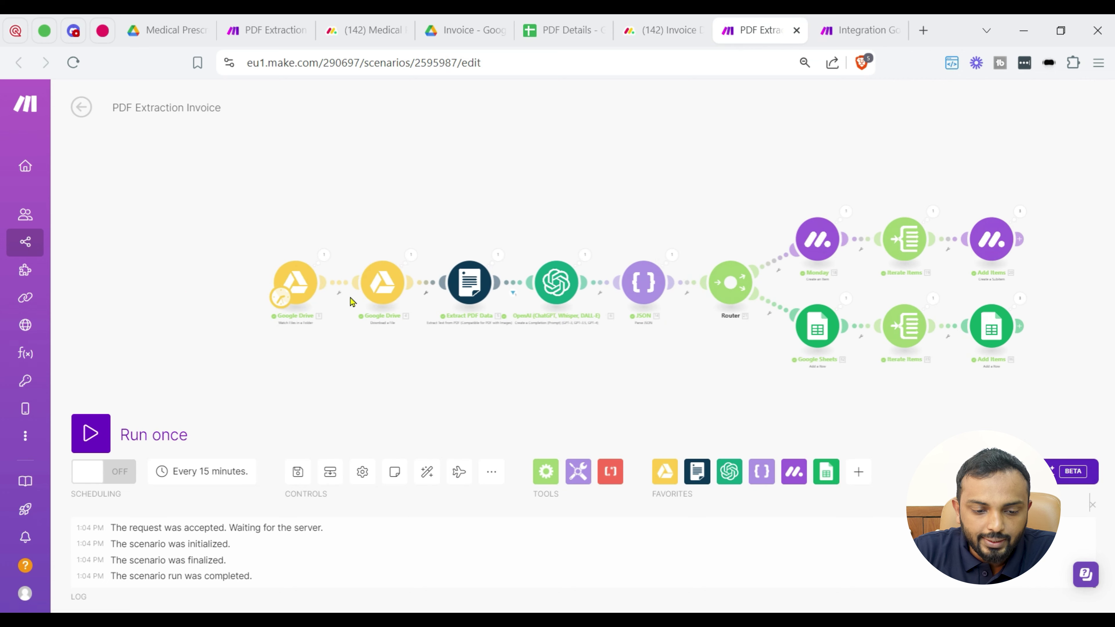
scroll(340, 304, up, 5)
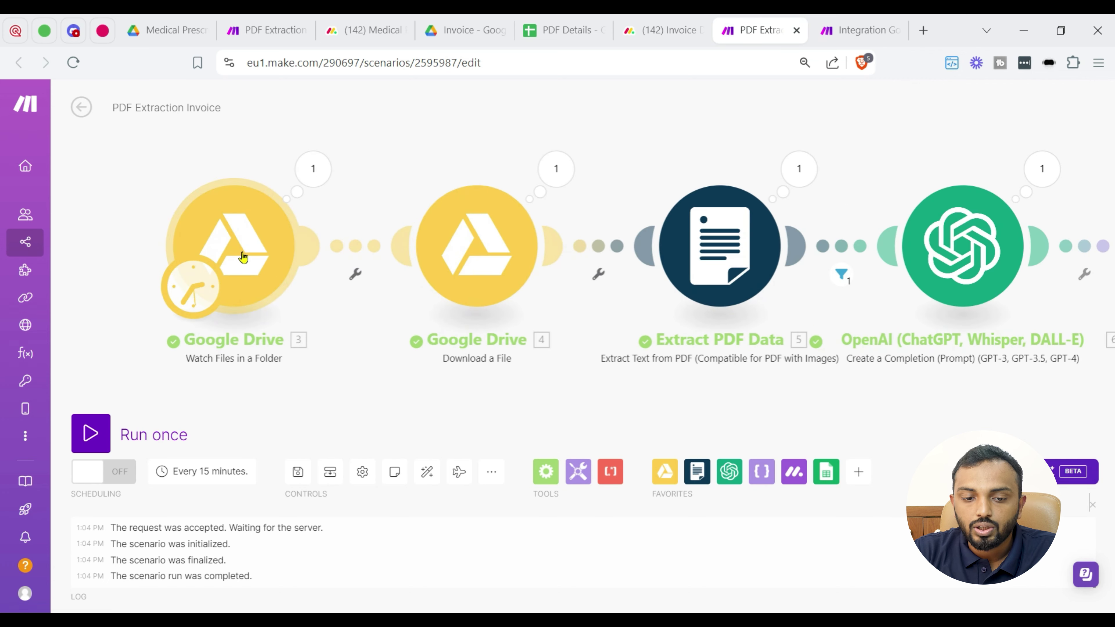
- Review the Watch Files in a Folder module's settings, keep File Types to Watch at All, and confirm them
click(242, 256)
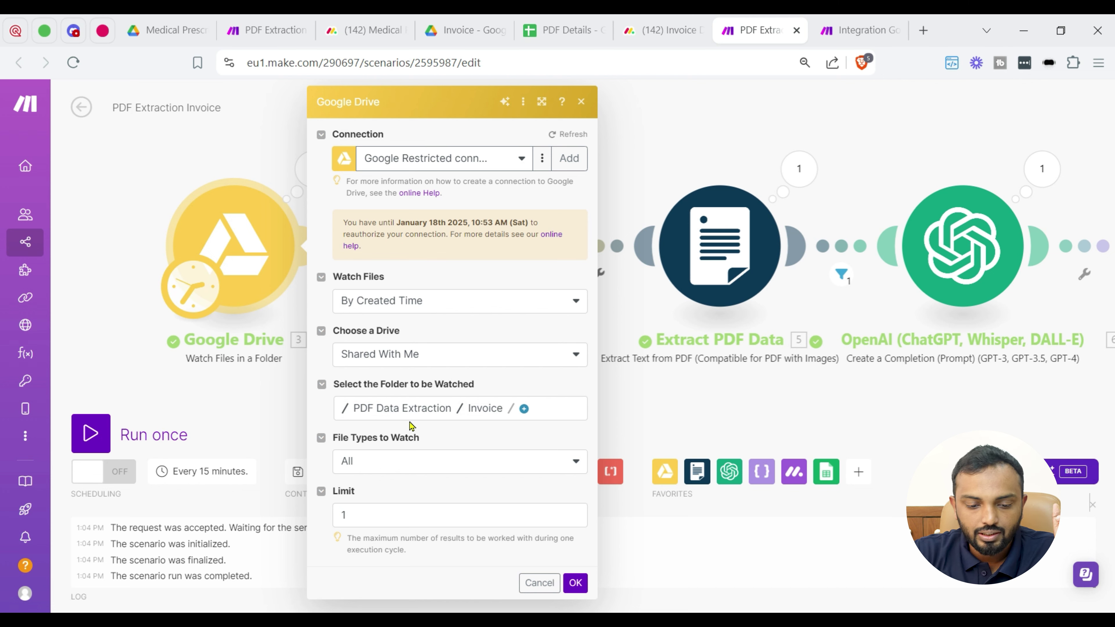
click(383, 472)
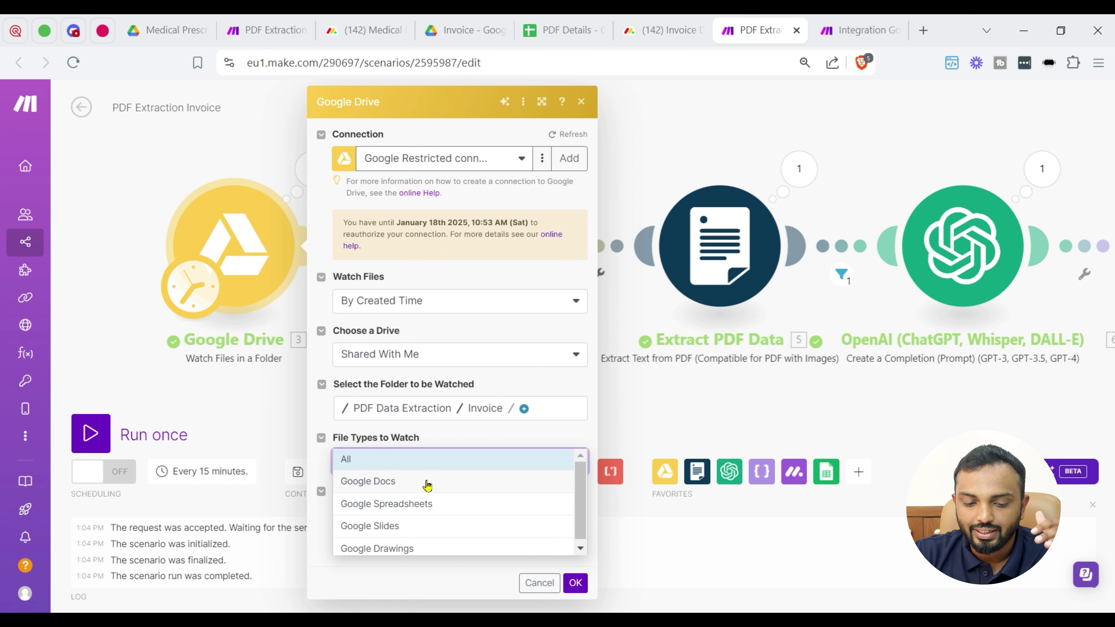
scroll(428, 486, down, 1)
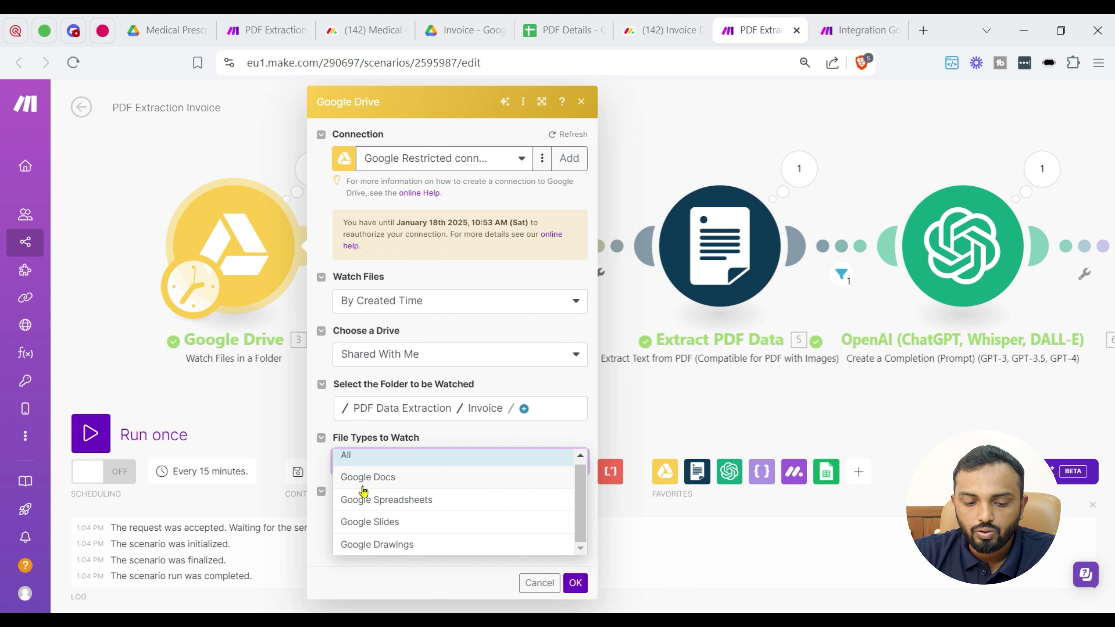
click(387, 461)
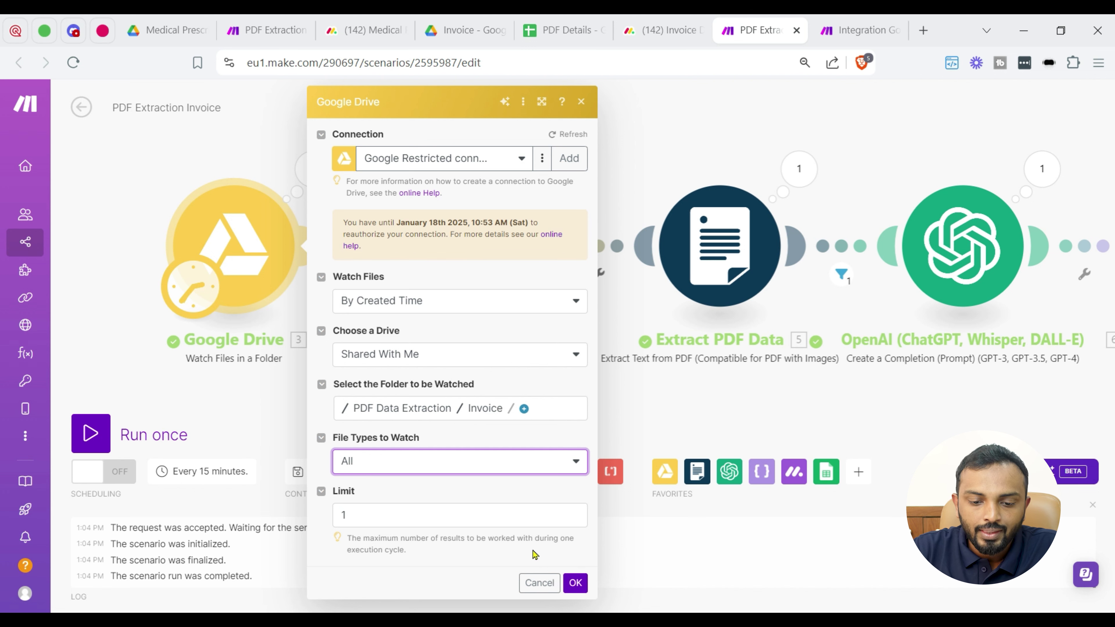
click(575, 583)
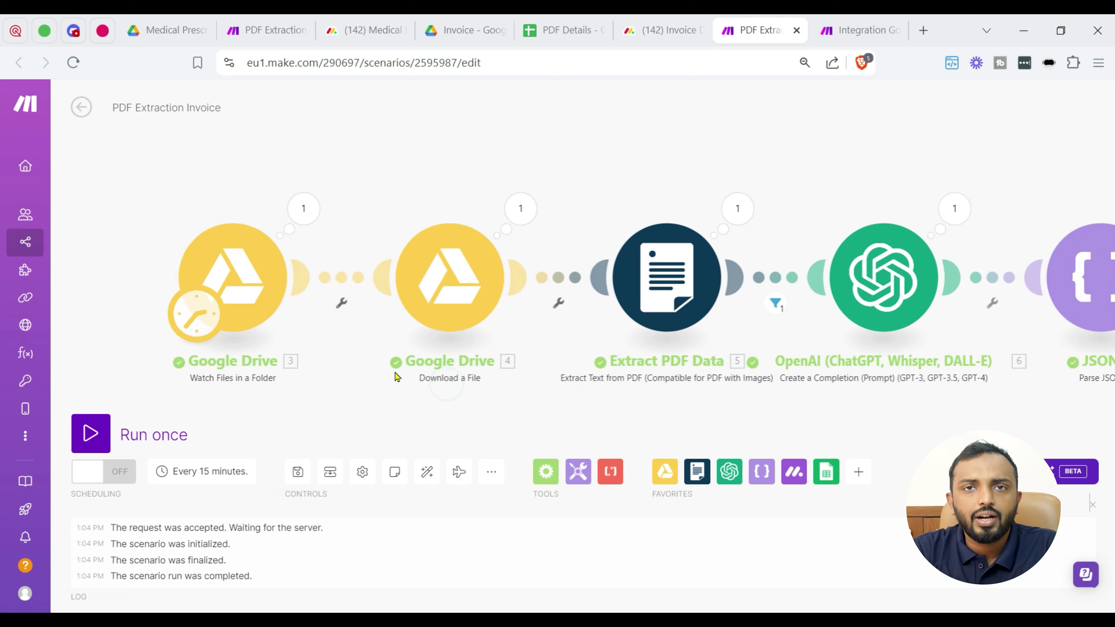
- Set the Google Drive watch module's starting point manually to Invoice-example.pdf
scroll(396, 376, down, 1)
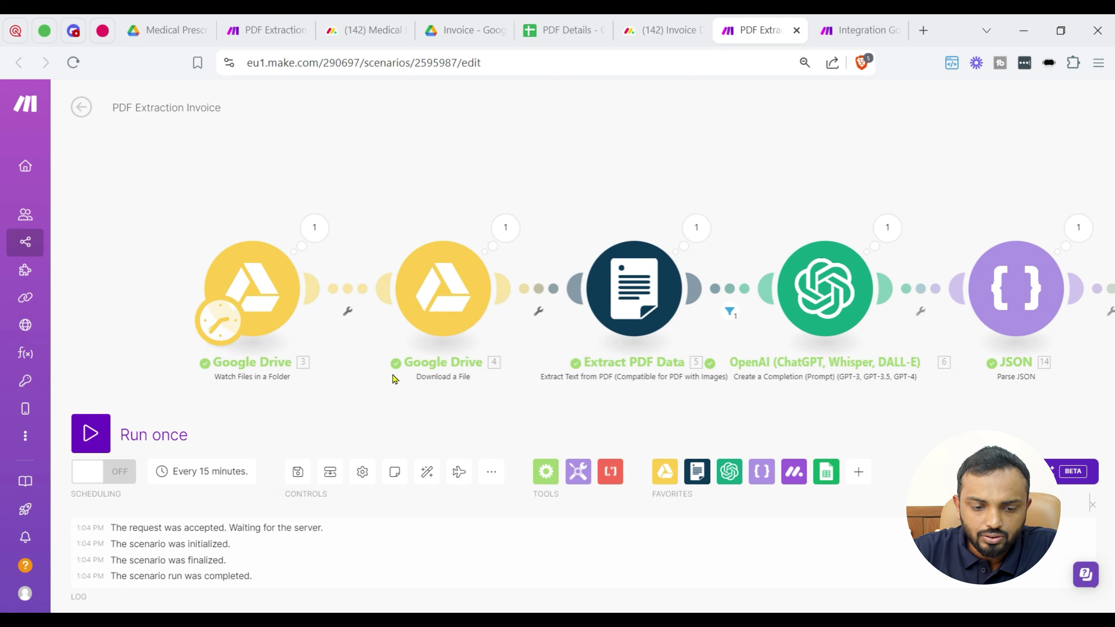
scroll(268, 349, up, 1)
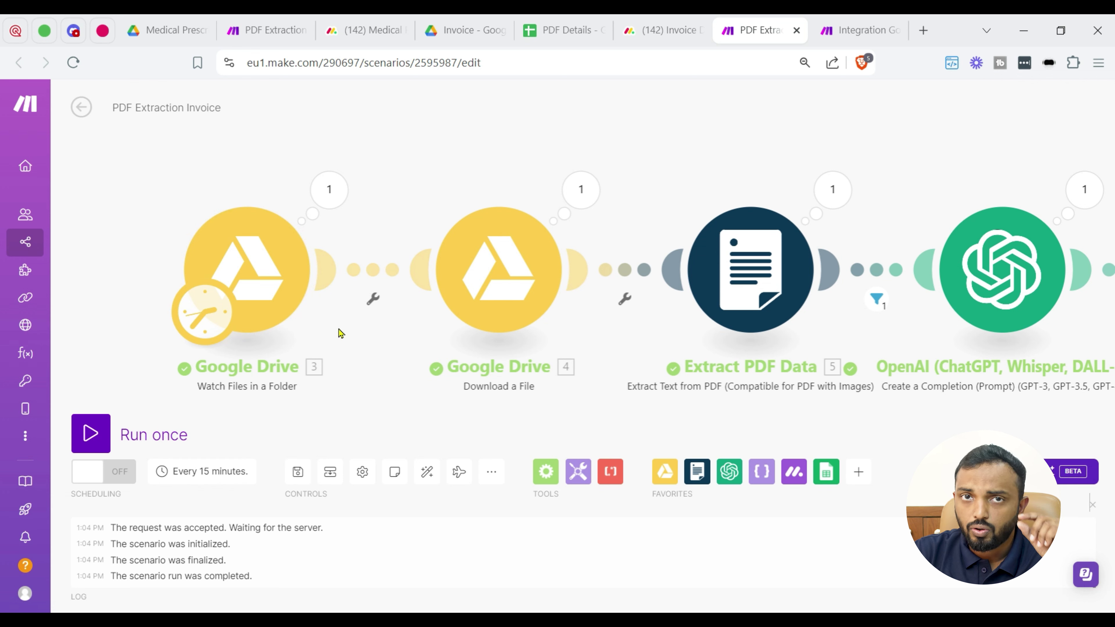
right_click(263, 264)
click(330, 316)
click(367, 299)
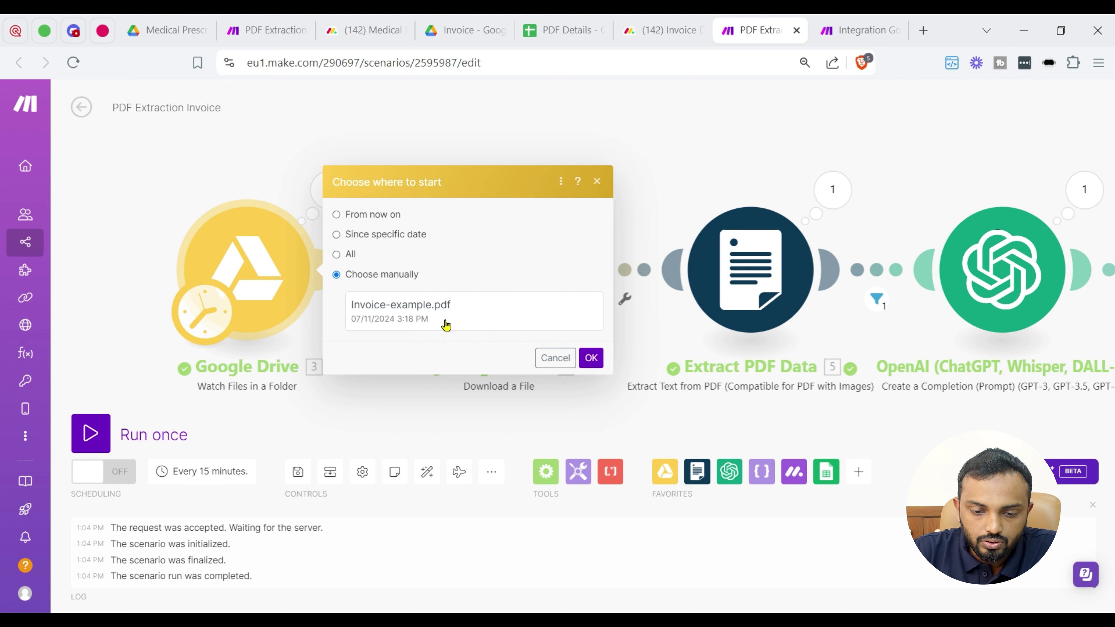
click(445, 325)
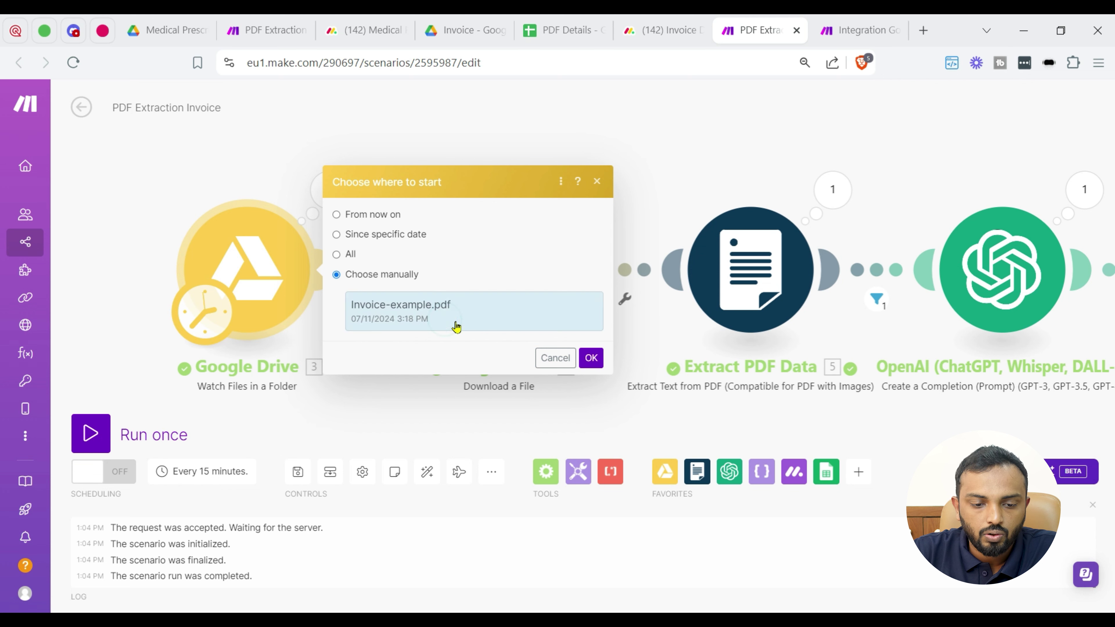
click(590, 357)
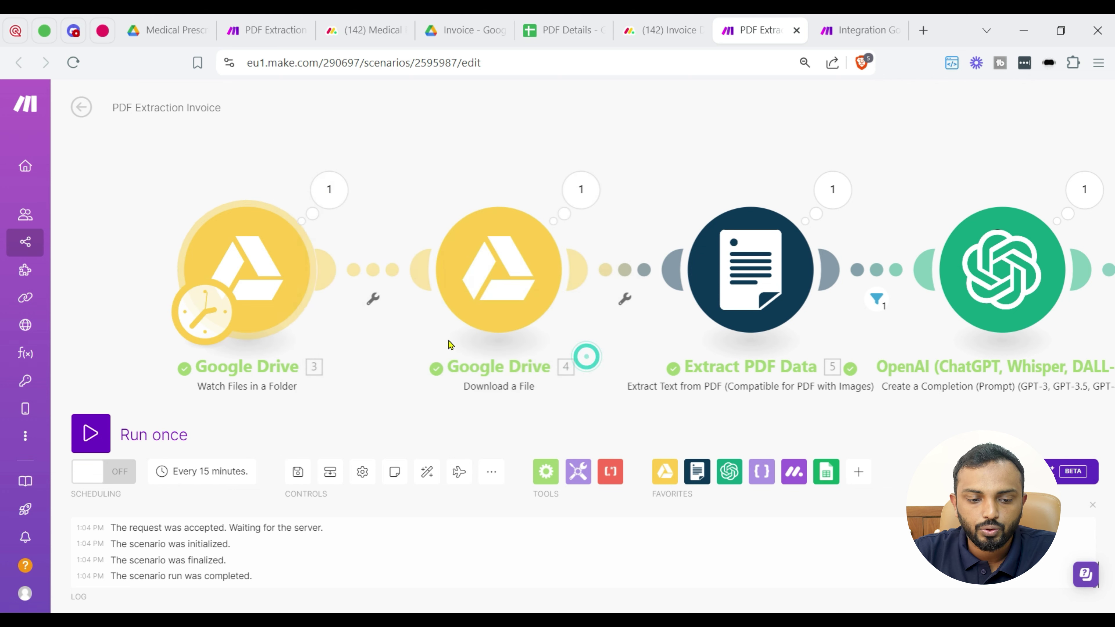
- Run only the Google Drive watch module and inspect the file details in its output bundle
right_click(258, 258)
click(307, 289)
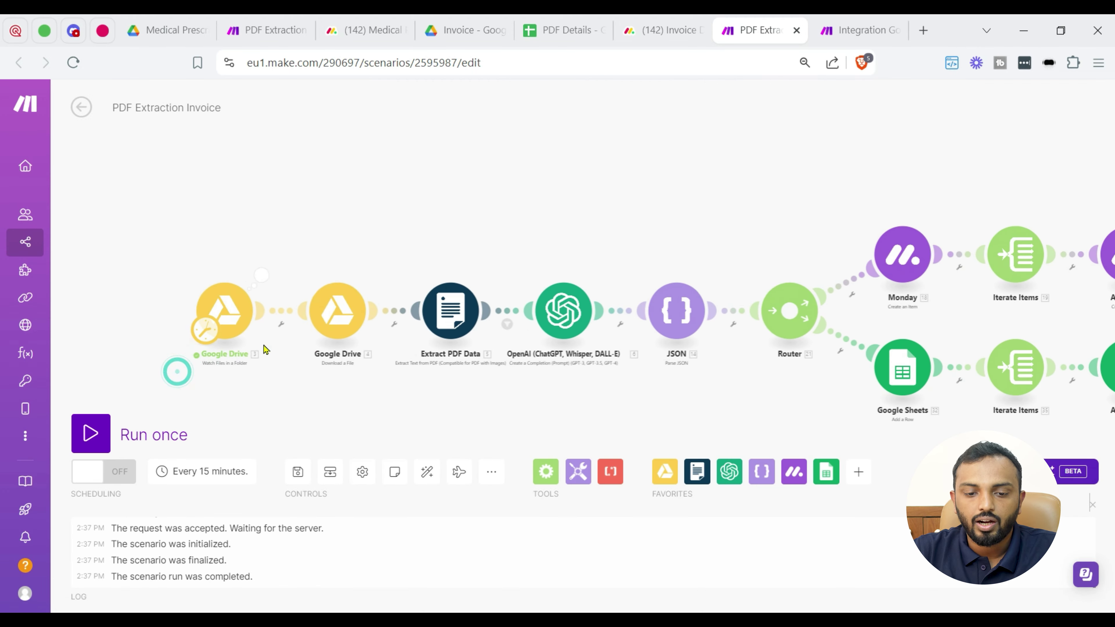
click(281, 235)
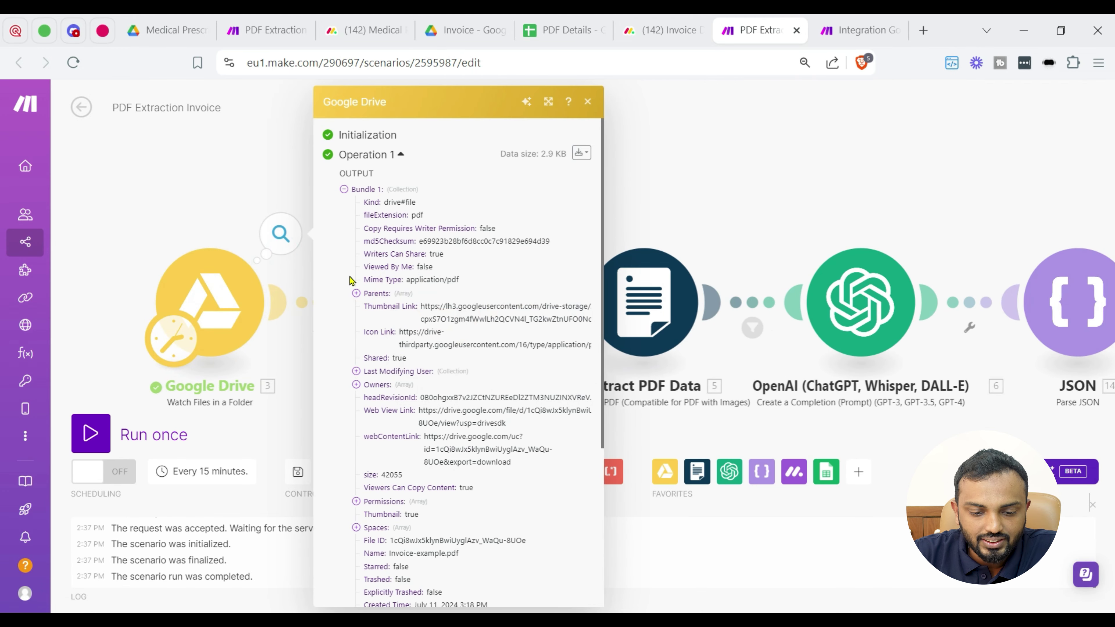
scroll(435, 299, down, 3)
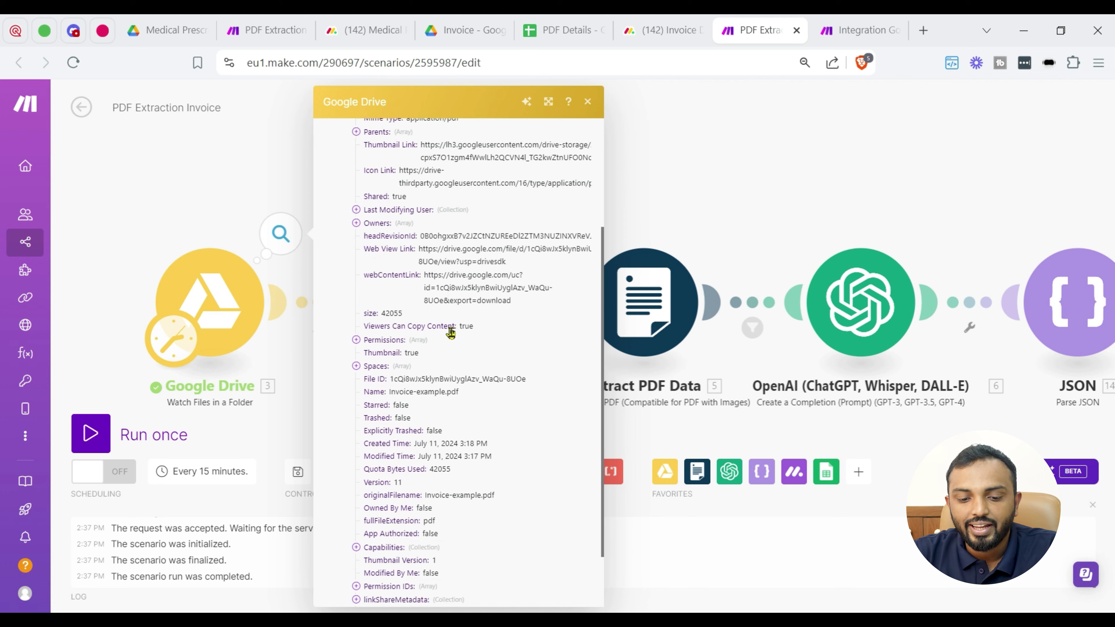
scroll(406, 349, down, 2)
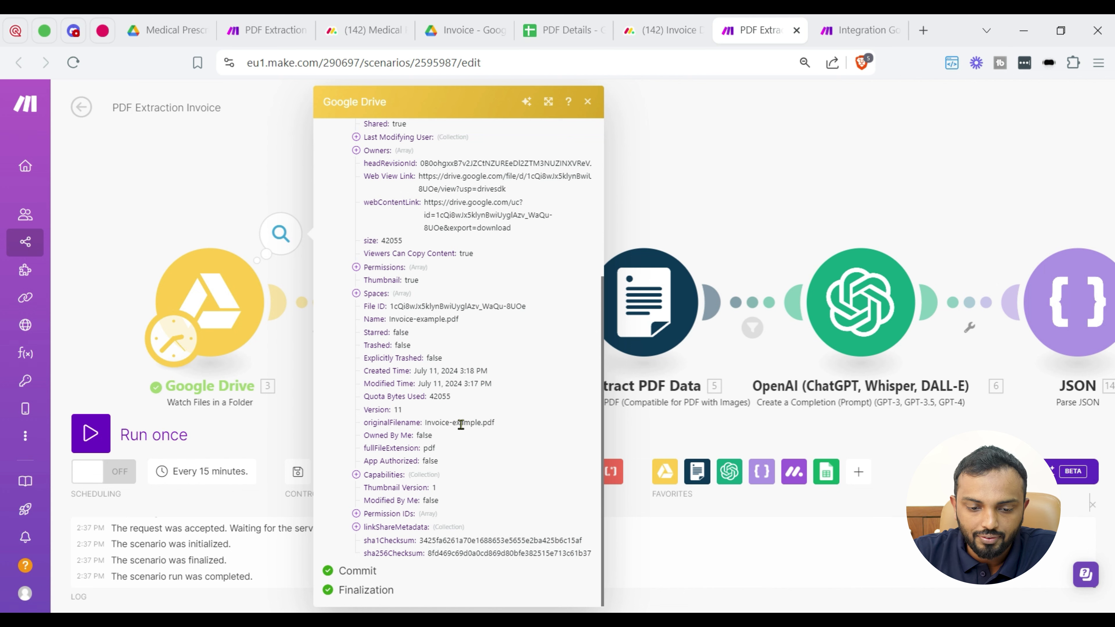
click(292, 356)
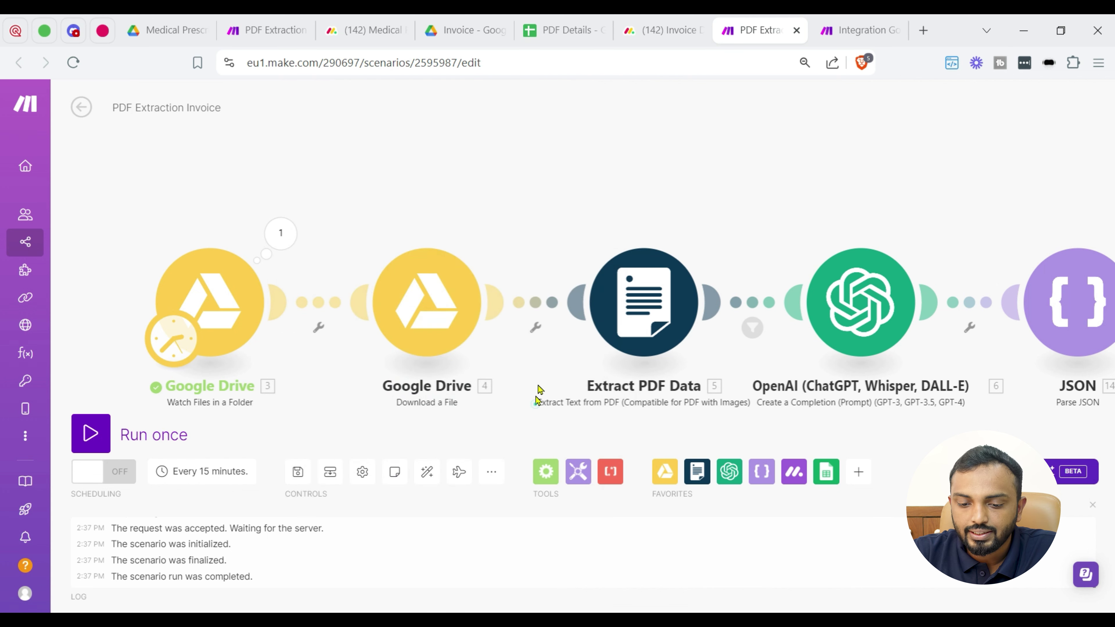
- Search the Google Drive modules for "down" to locate Download a File, and close the list without adding it
drag(536, 399, 572, 360)
click(659, 478)
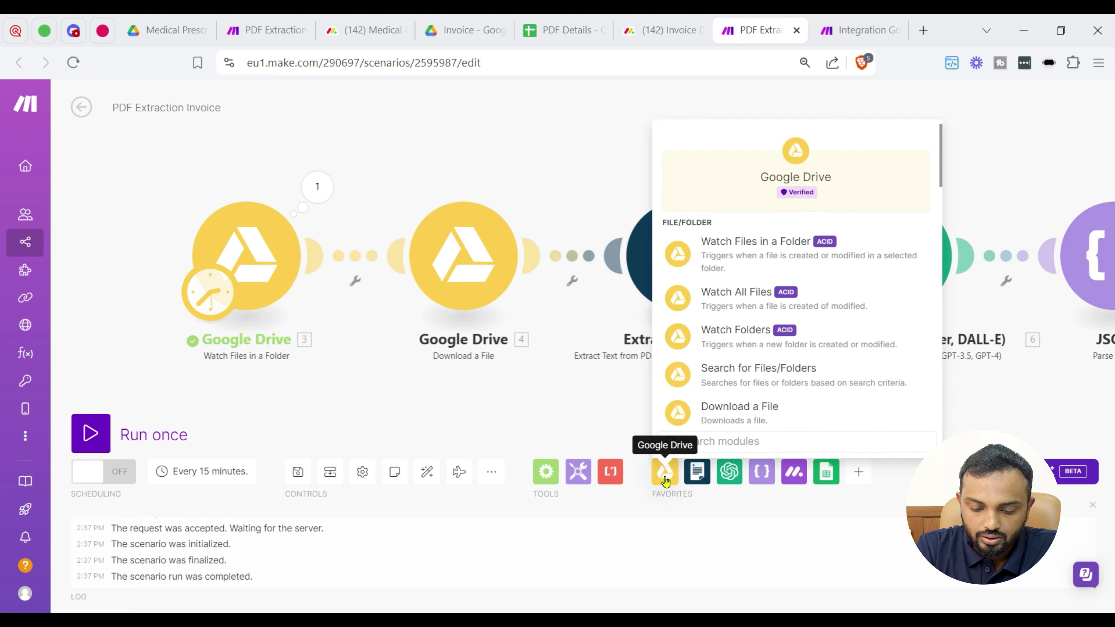
text(down)
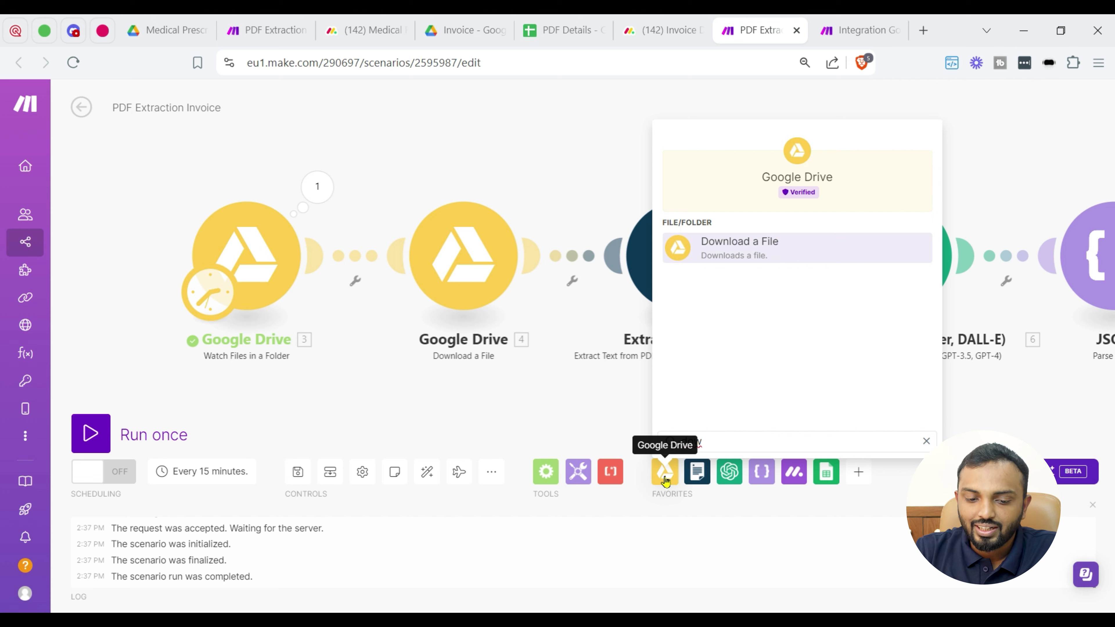
click(607, 404)
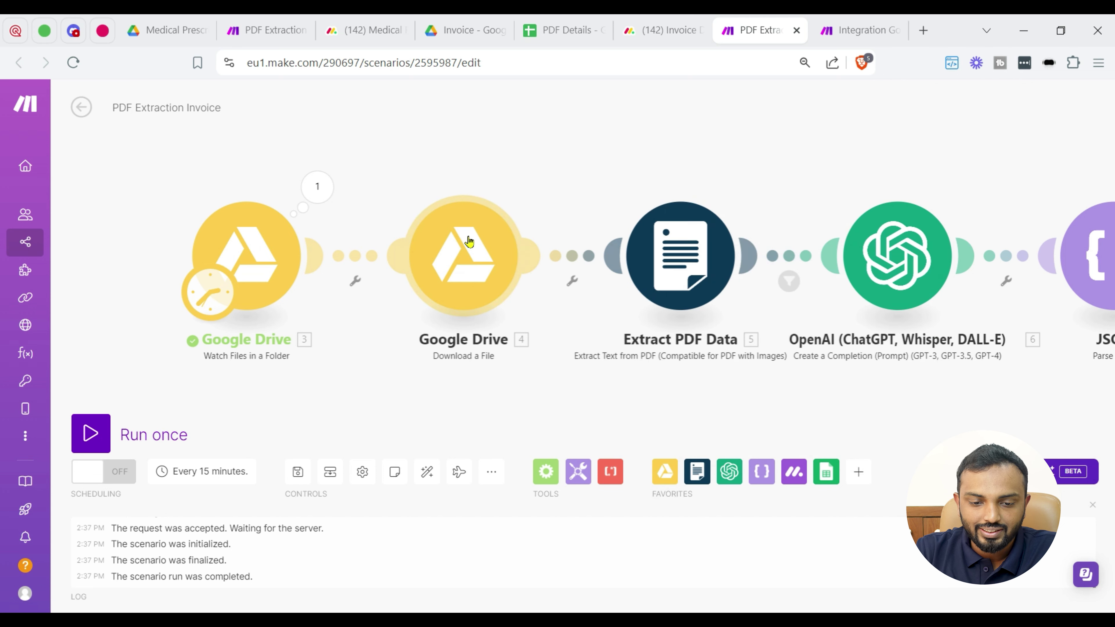
- Remap the Download a File module's File ID to the Watch Files in a Folder module's File ID and confirm
click(471, 274)
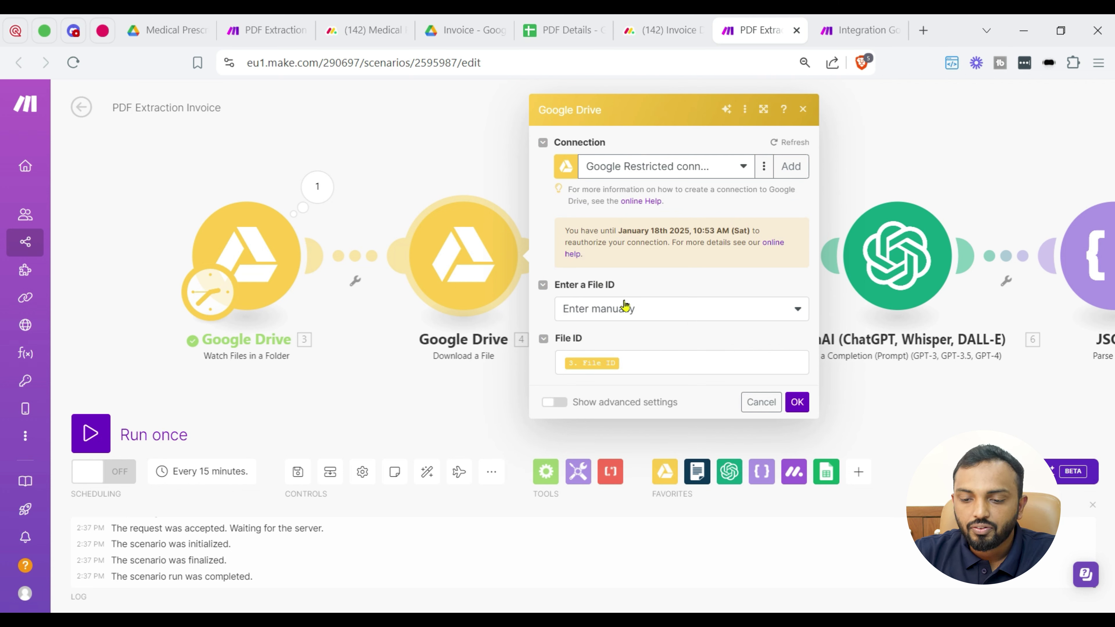
click(653, 363)
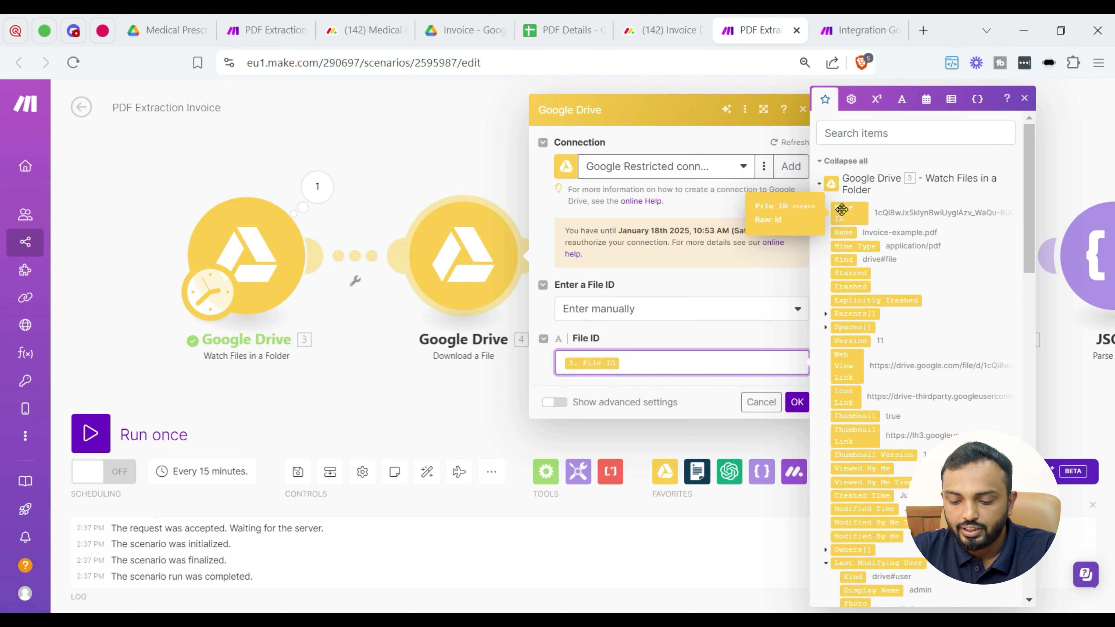
key(BackSpace)
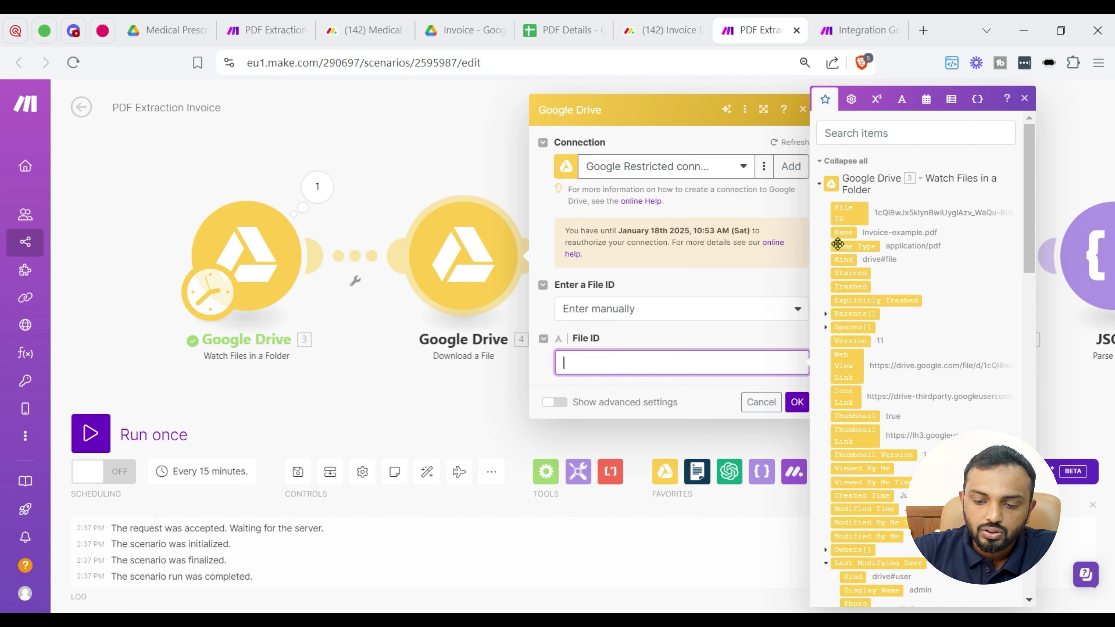
click(848, 213)
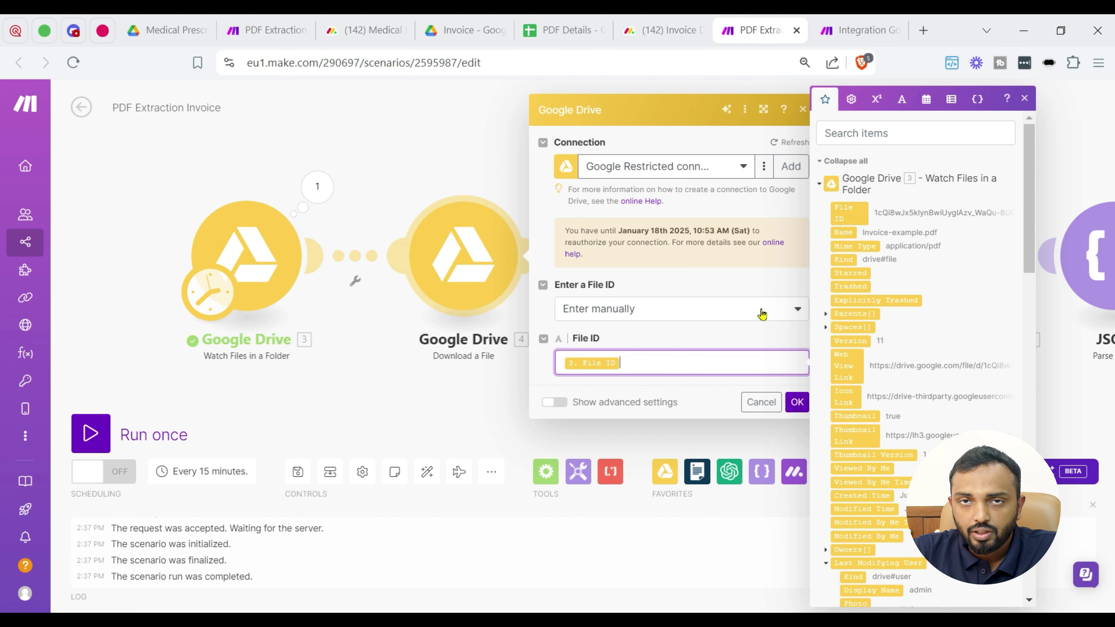
click(803, 401)
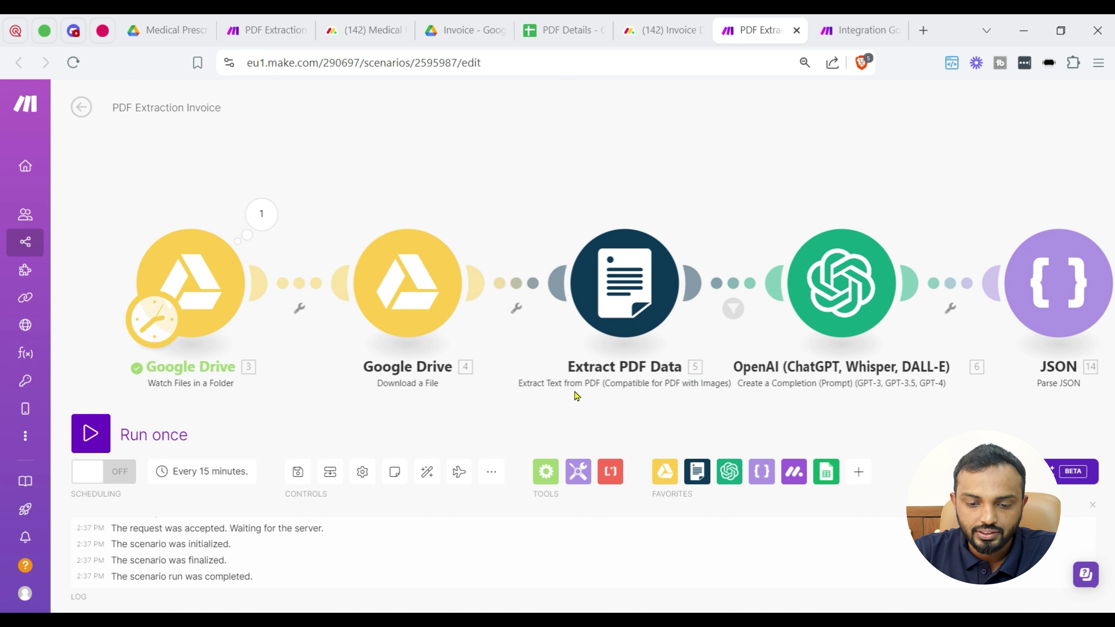
- Unlink Extract PDF Data from Download a File, and set the Google Drive watch module's starting point manually to Invoice-example.pdf
click(518, 283)
click(560, 317)
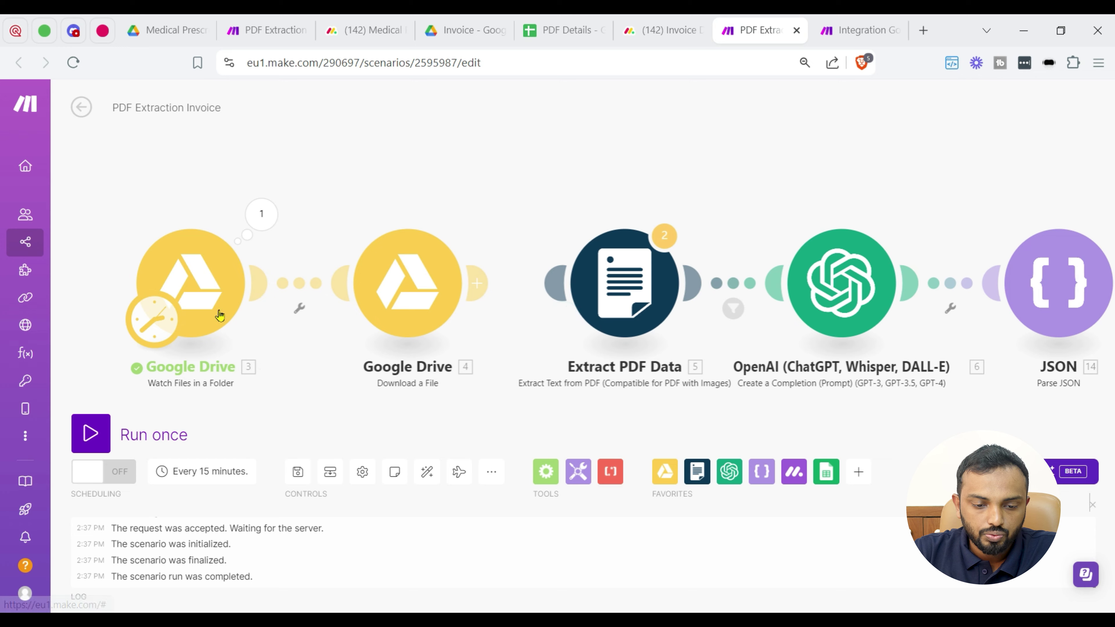
right_click(236, 287)
click(257, 335)
click(320, 313)
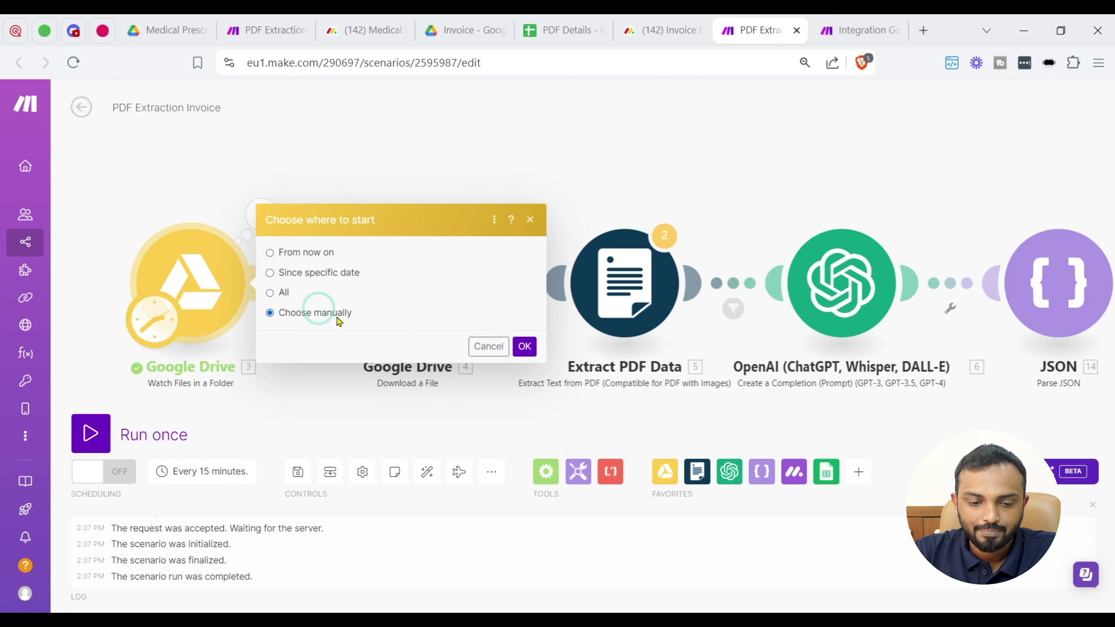
click(365, 327)
click(524, 371)
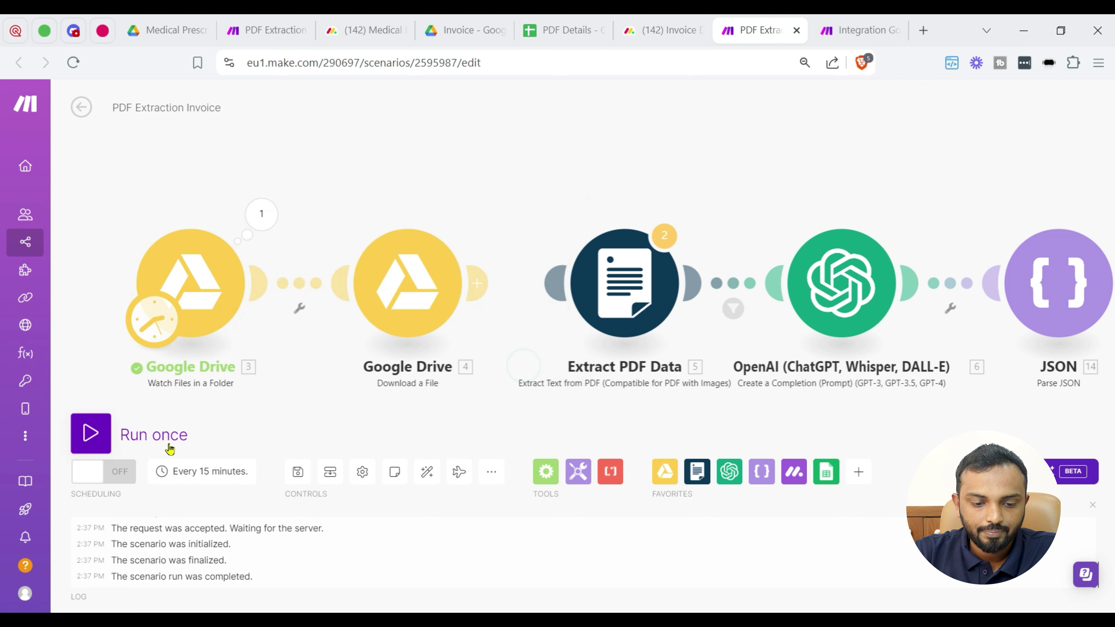
- Run the scenario once and inspect the Download a File module's output bundle, including its Data field
click(169, 441)
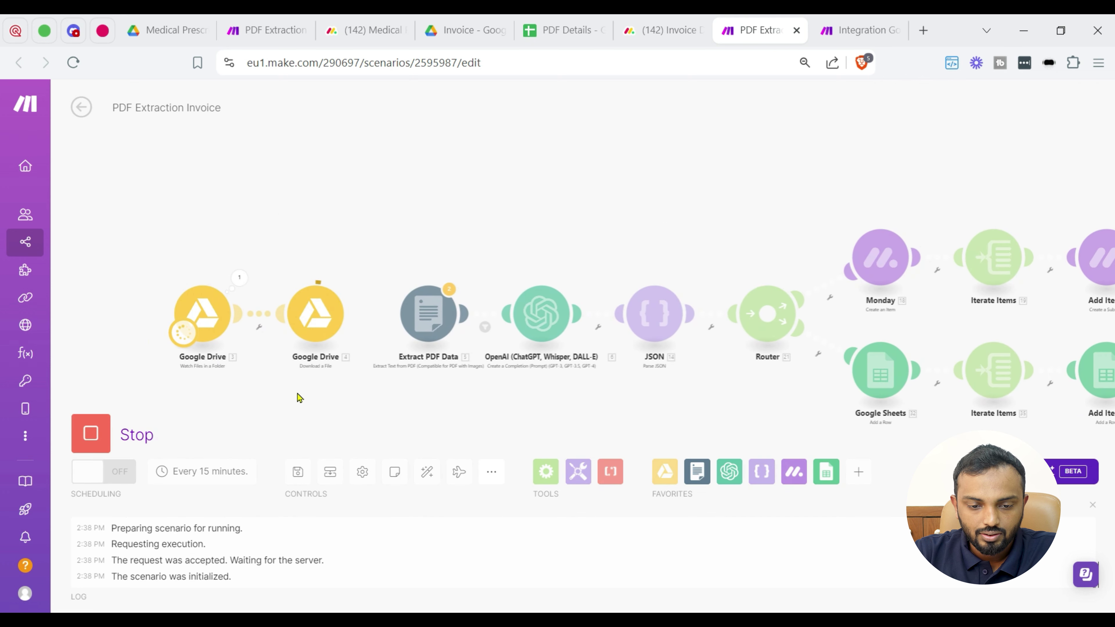
click(365, 240)
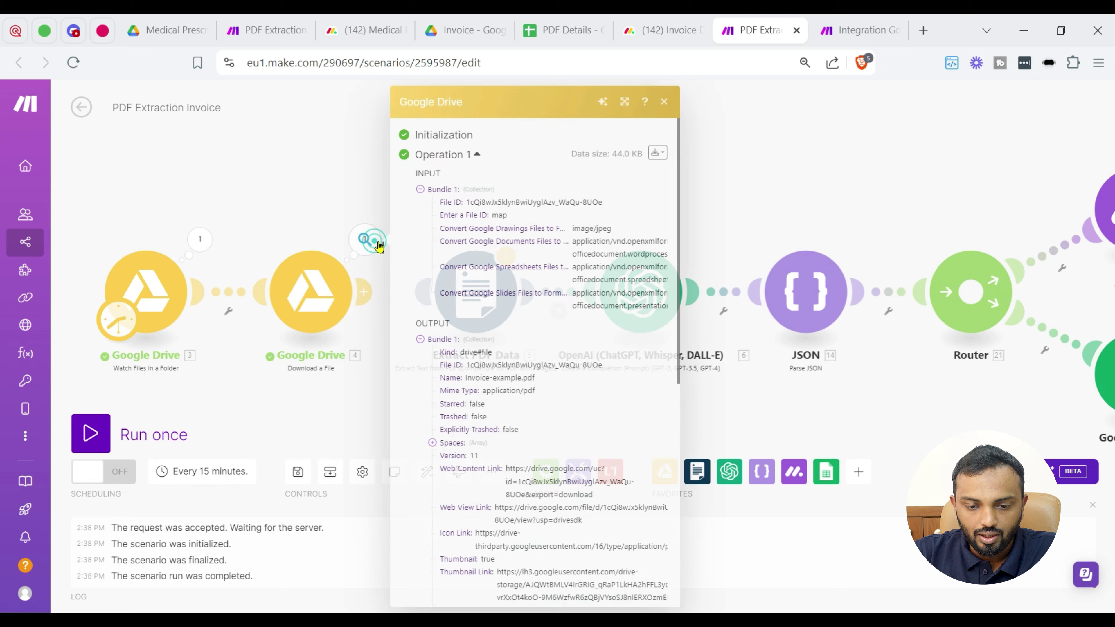
scroll(464, 310, down, 5)
scroll(465, 310, up, 3)
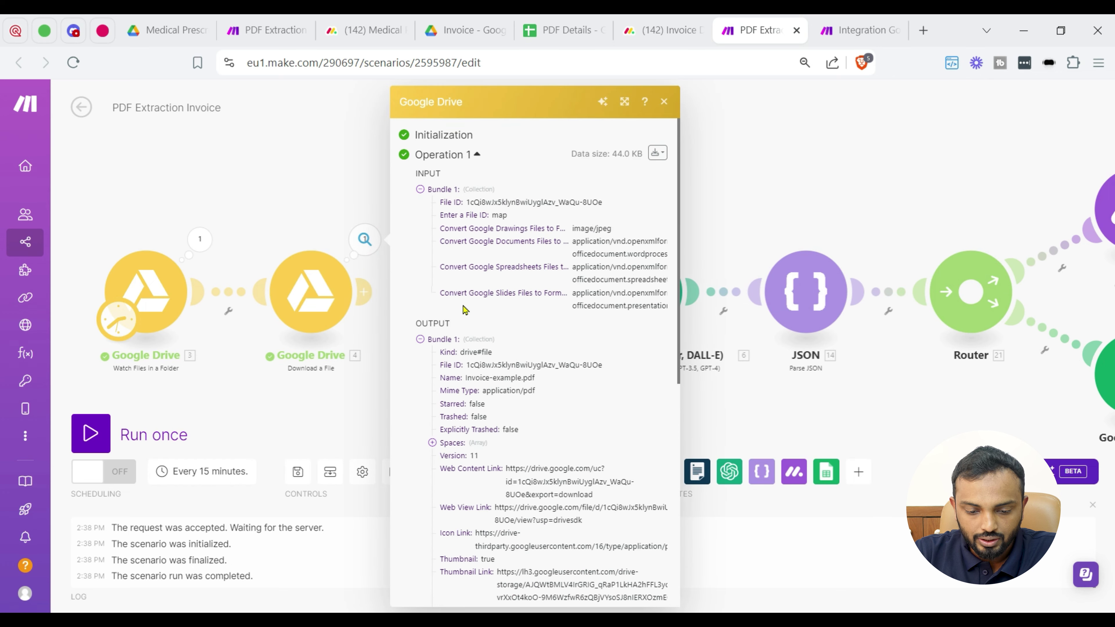
scroll(483, 313, down, 10)
click(476, 545)
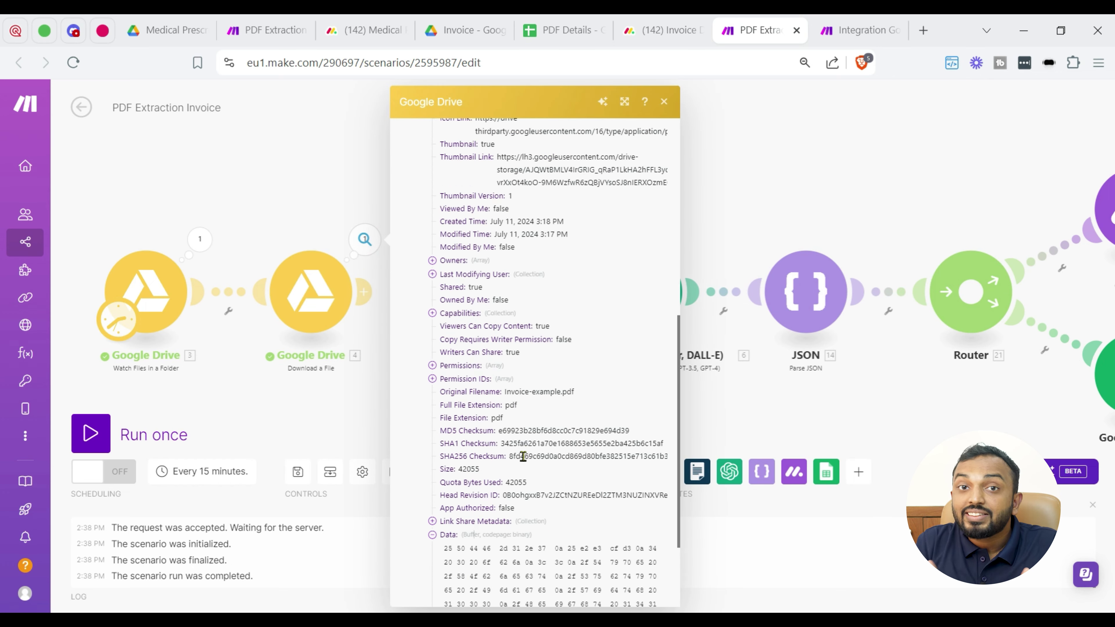
scroll(525, 468, down, 3)
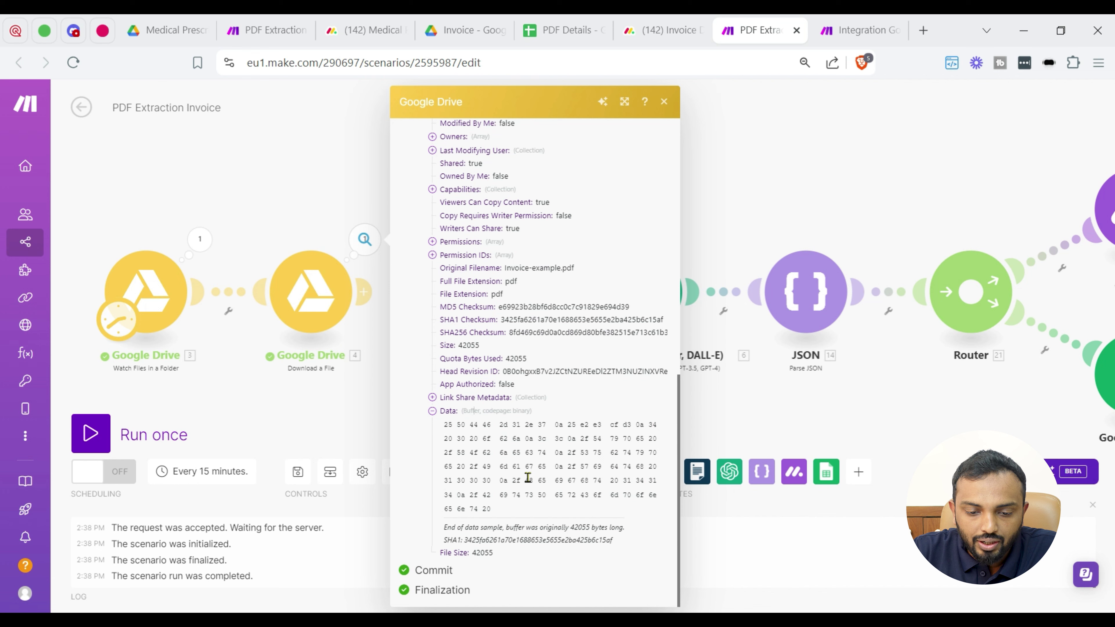
click(357, 448)
- Reconnect the Extract PDF Data module to the Download a File module
scroll(505, 331, up, 4)
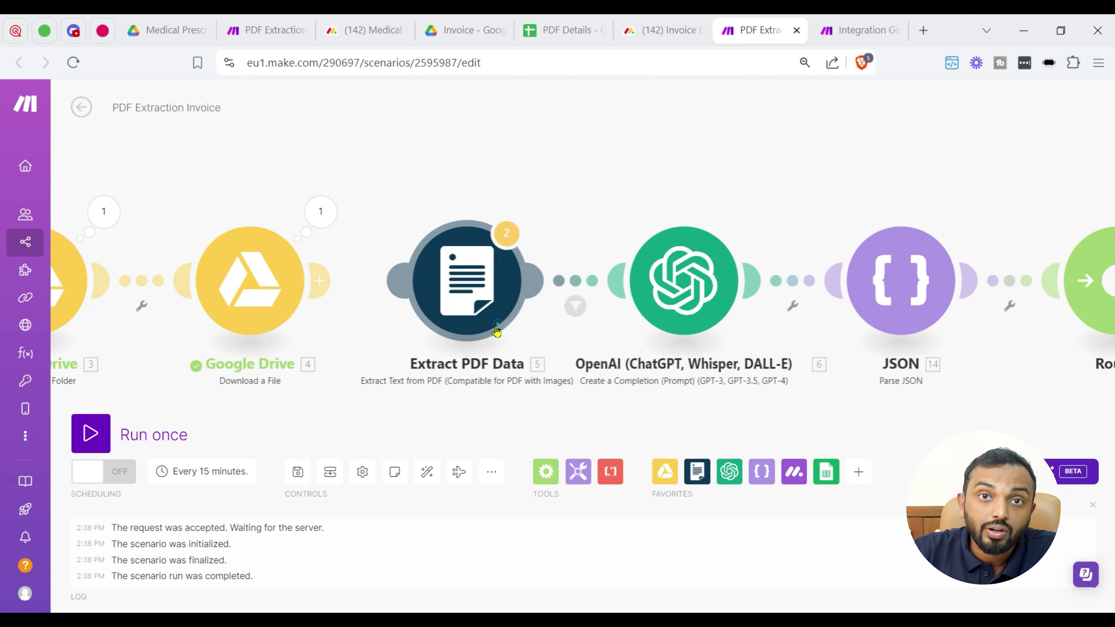
drag(497, 330, 484, 335)
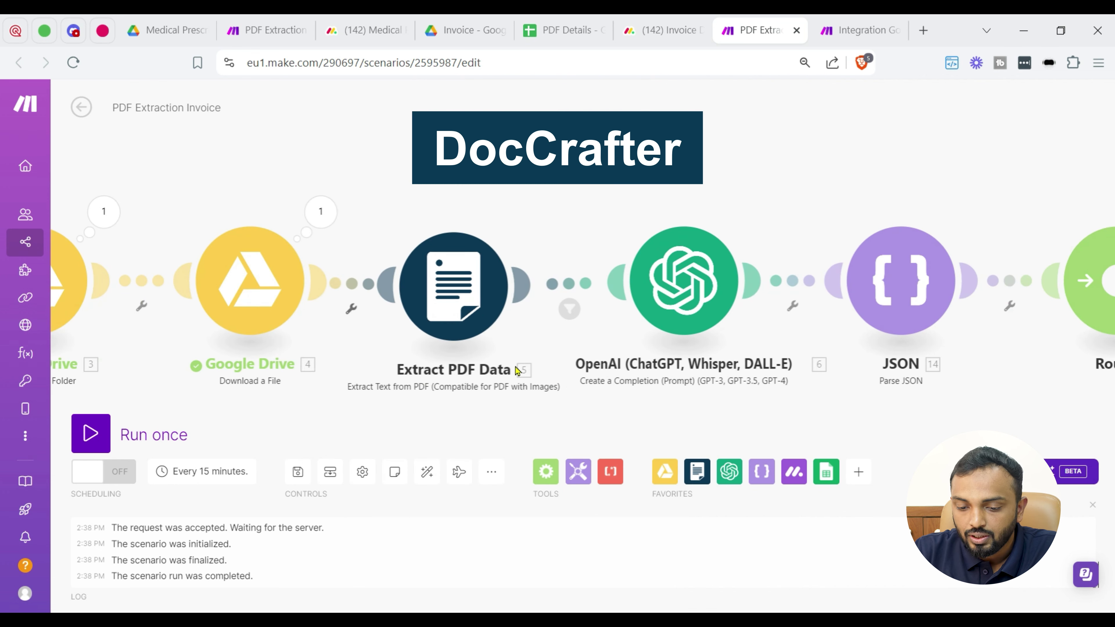
- Find the DocCrafter app among the available apps and look through its full list of modules
click(860, 473)
text(doccrafter)
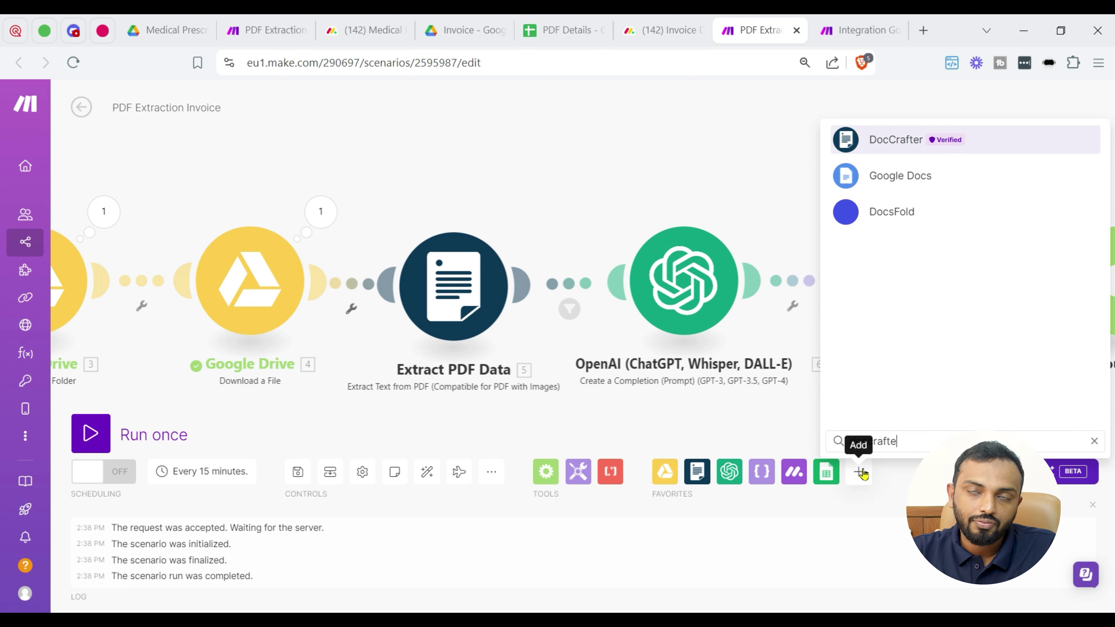
click(925, 151)
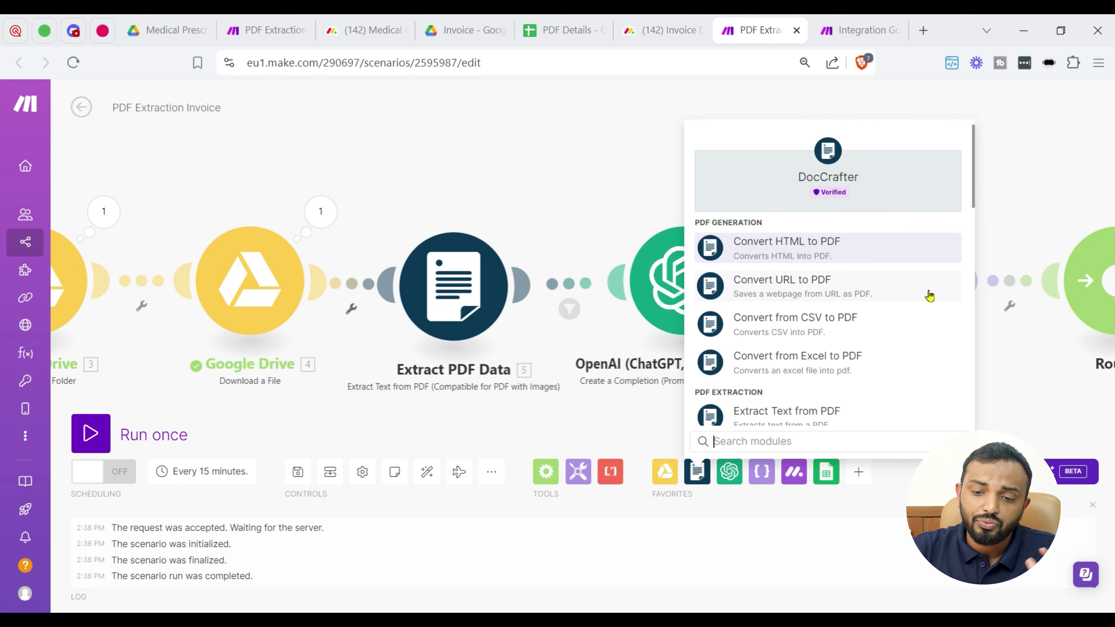
scroll(930, 292, down, 4)
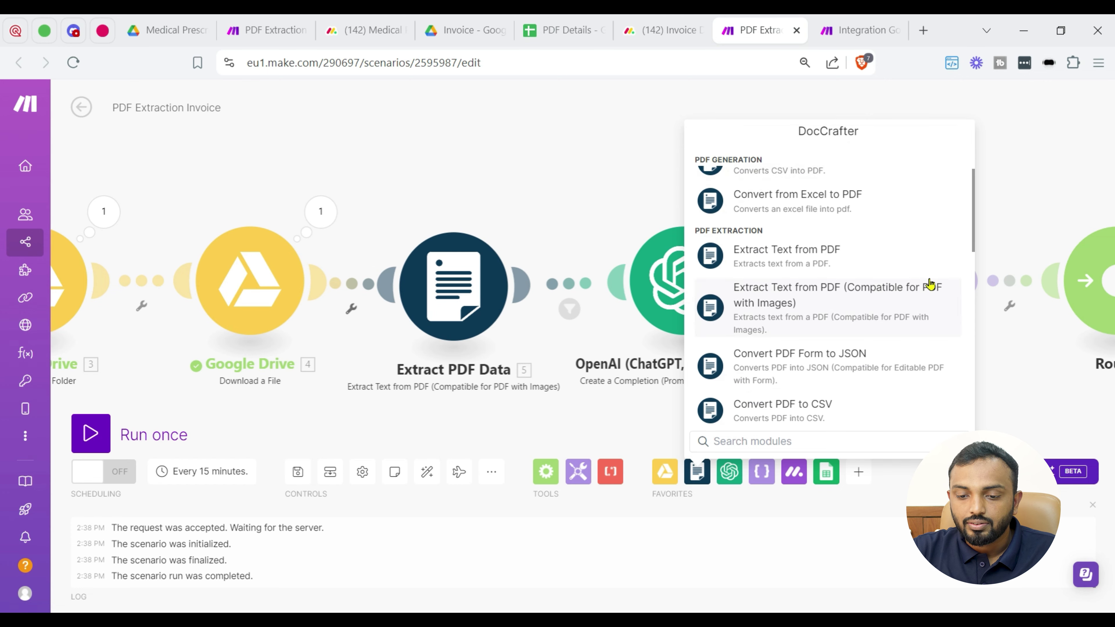
scroll(929, 284, down, 6)
scroll(930, 284, up, 1)
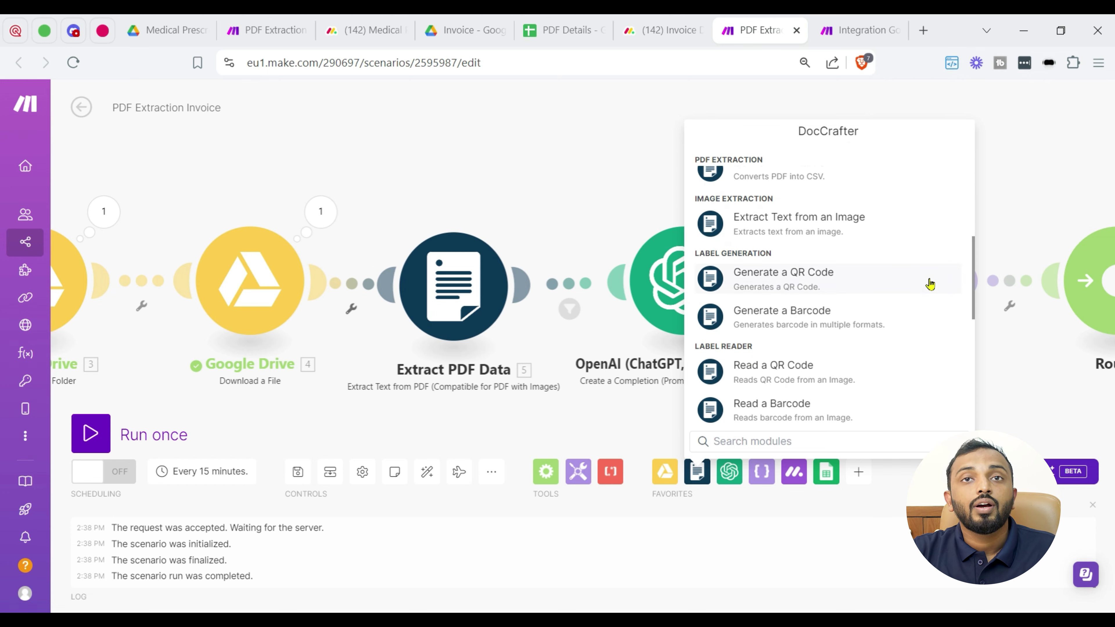
scroll(929, 285, down, 2)
scroll(931, 285, down, 4)
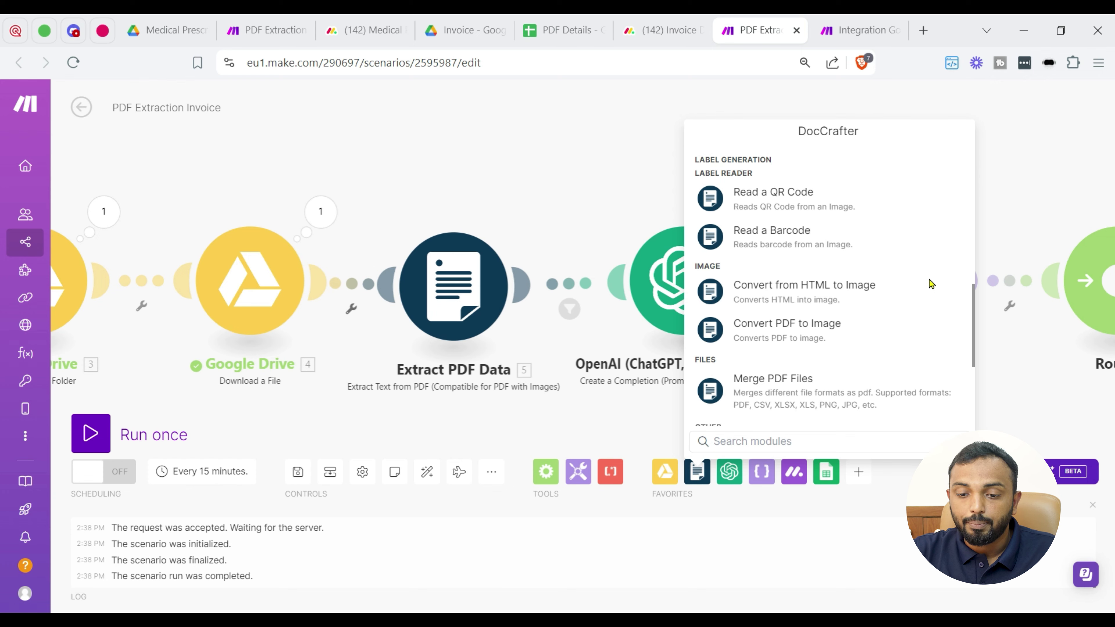
scroll(931, 284, down, 1)
scroll(931, 284, up, 6)
scroll(930, 285, up, 6)
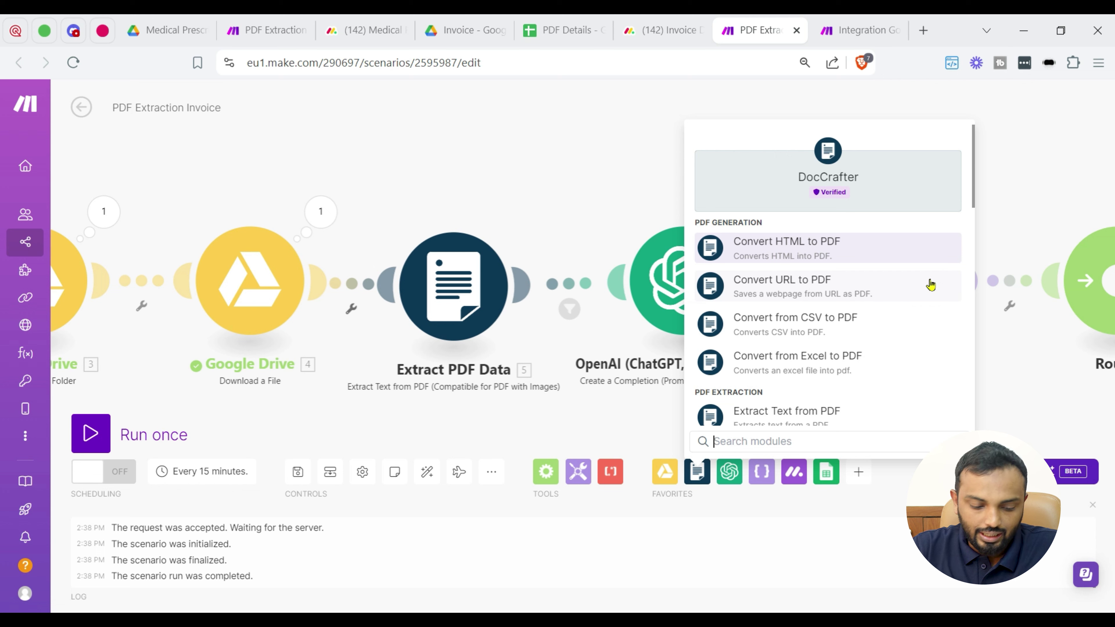
- Search the DocCrafter modules for "extract pdf", and close the list without adding one
text(ex)
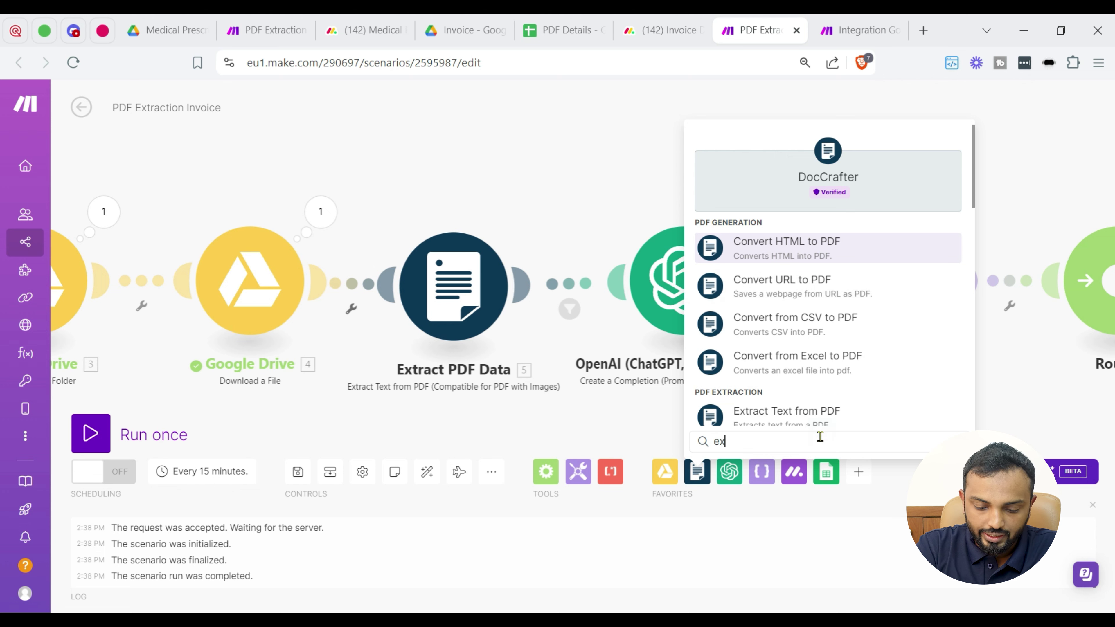
text(tract p)
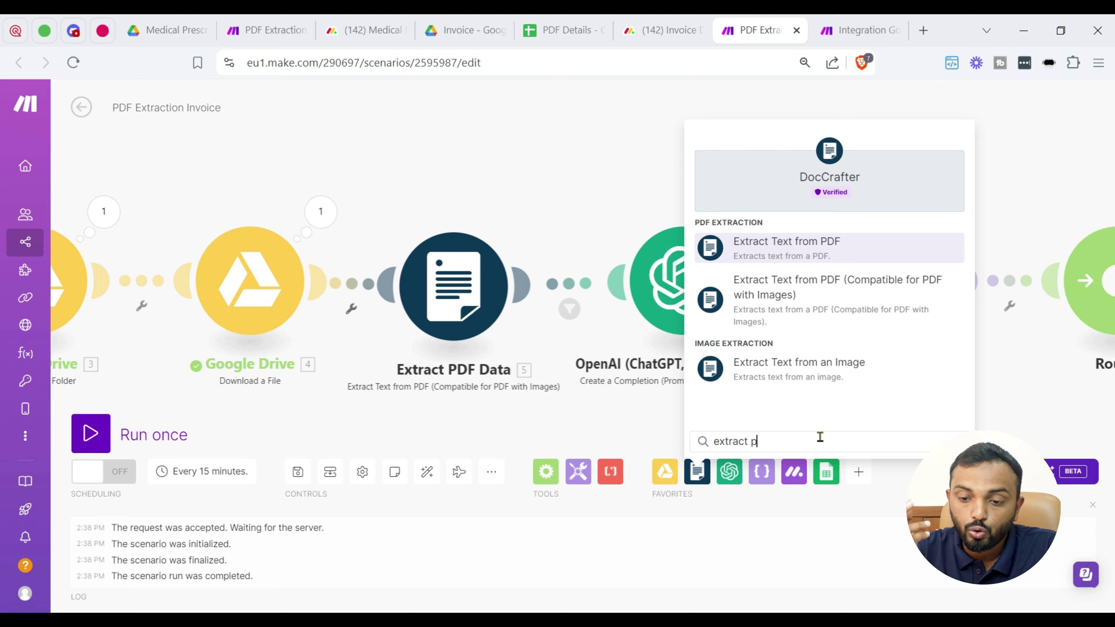
text(df)
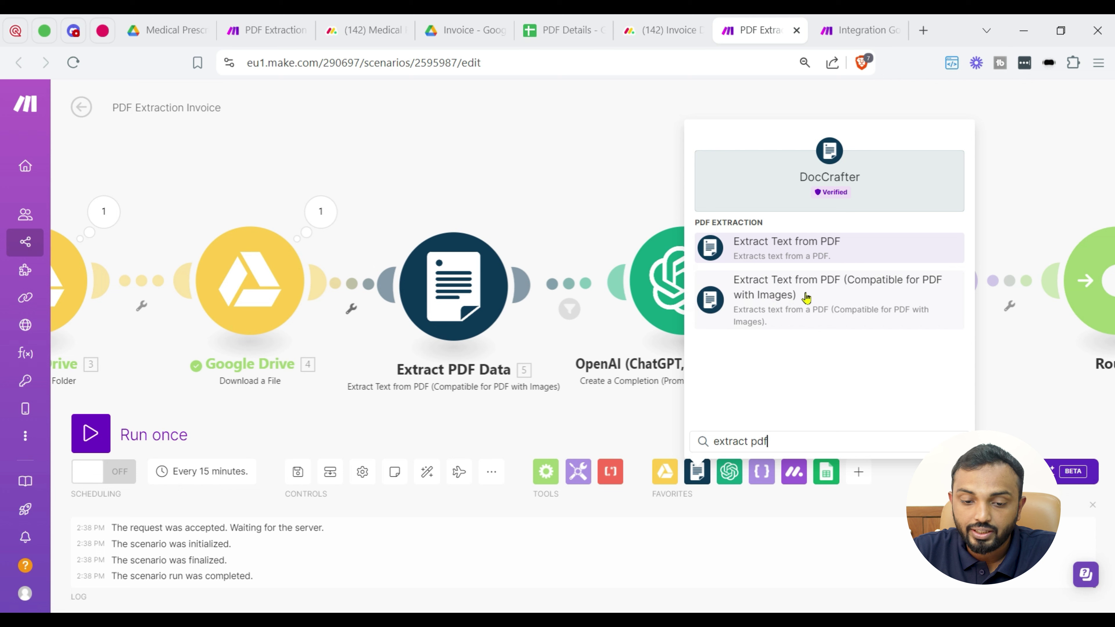
click(446, 309)
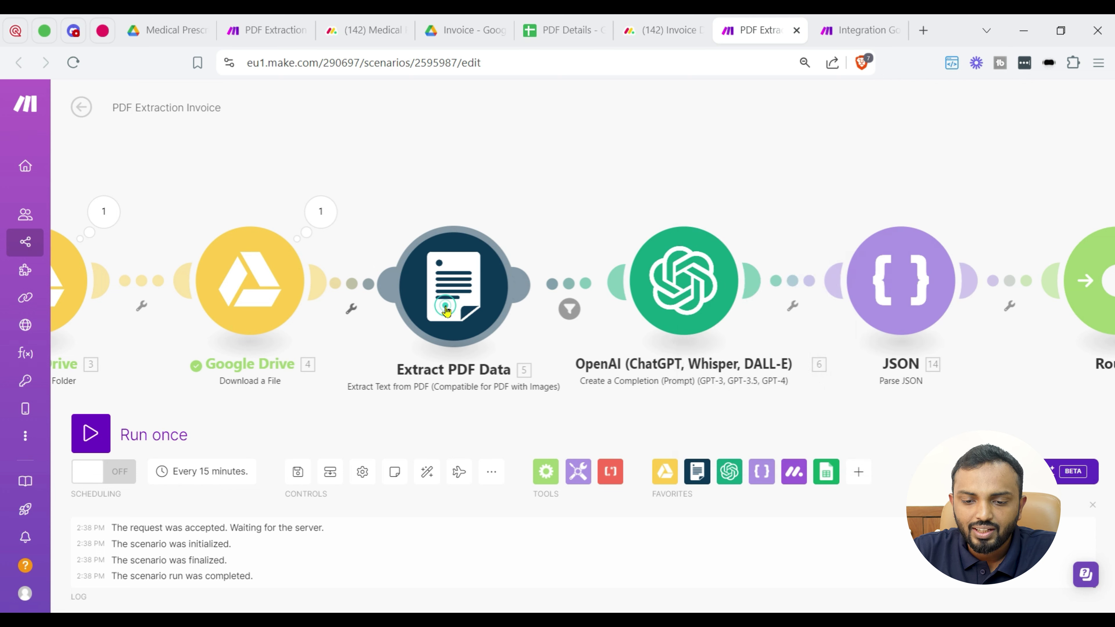
- Open the Extract PDF Data module's settings, view the form for creating a DocCrafter connection, and close the form without saving
drag(369, 369, 493, 371)
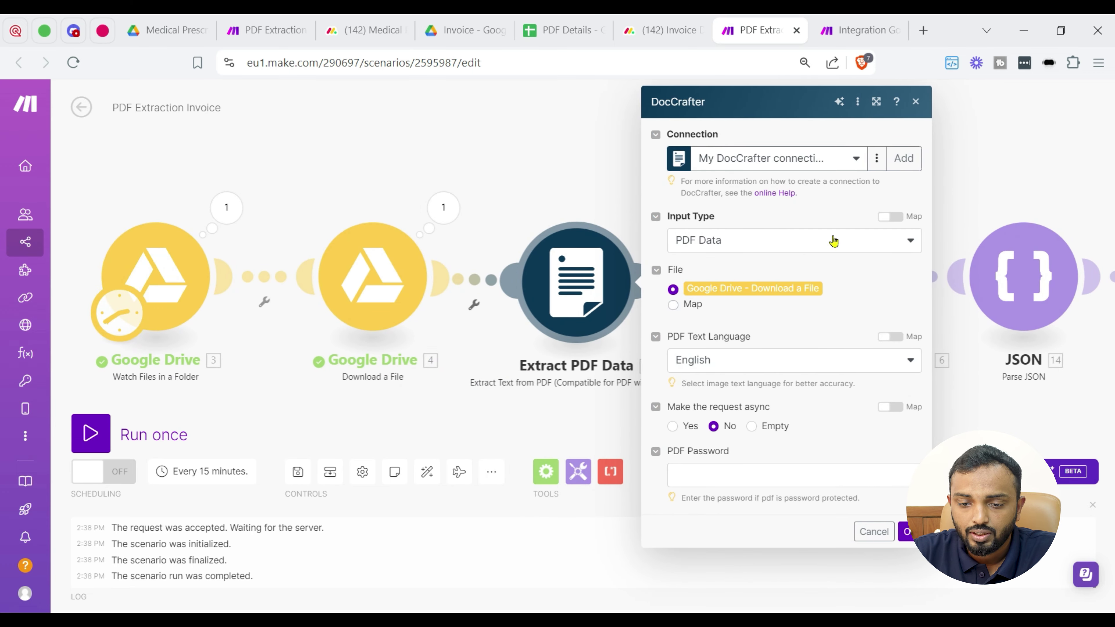
click(905, 158)
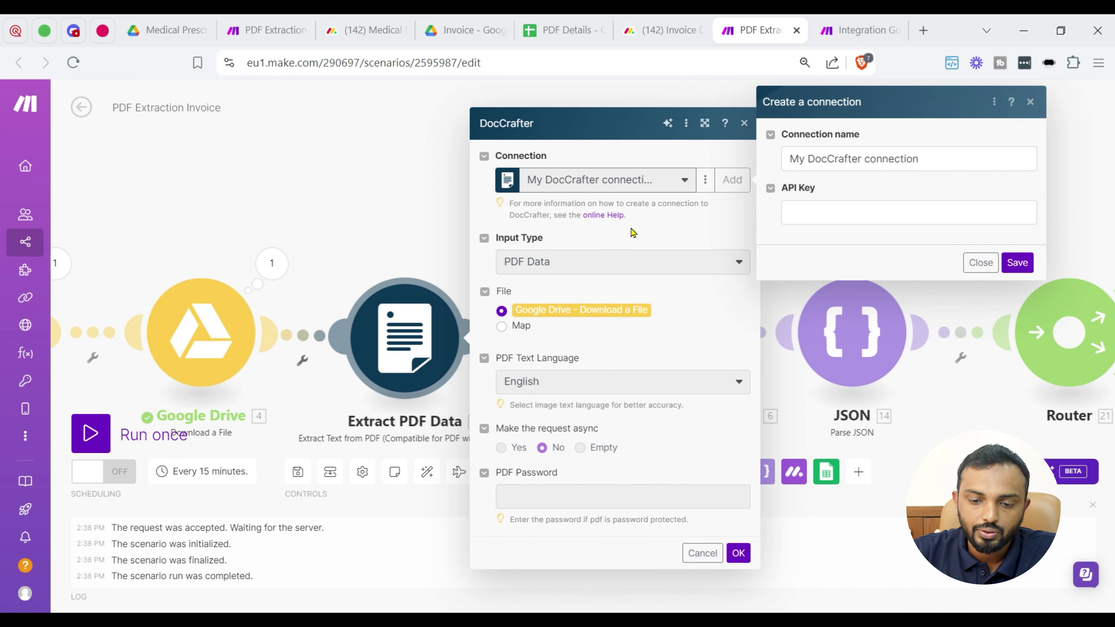
drag(577, 212, 625, 216)
click(979, 263)
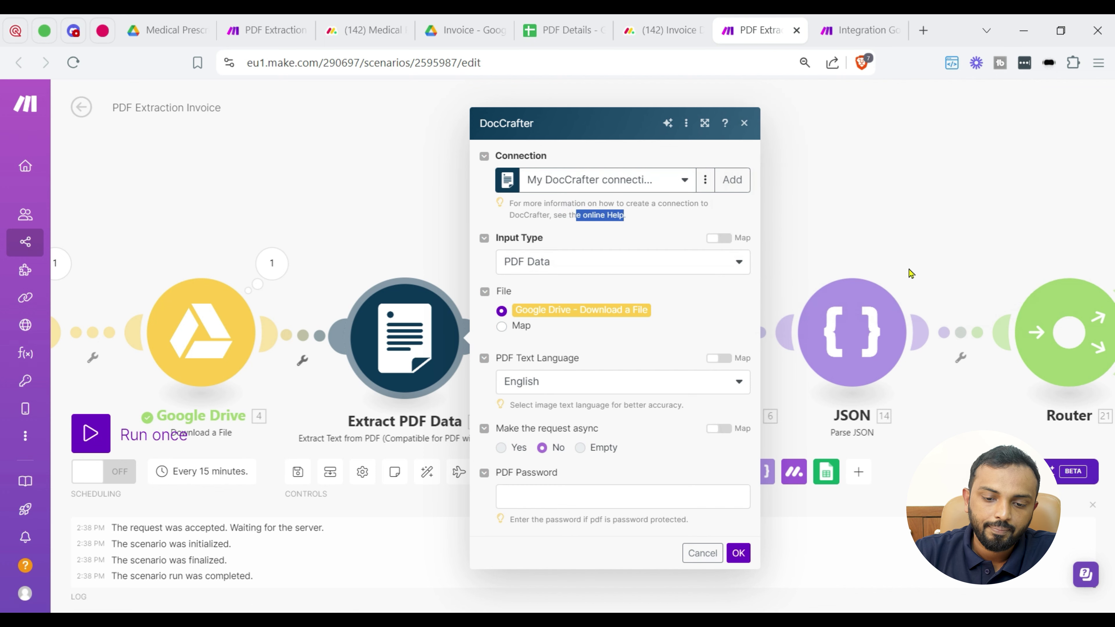
- Examine the Input Type choices and the mapped file fields, keeping PDF Data and Google Drive - Download a File selected
click(591, 271)
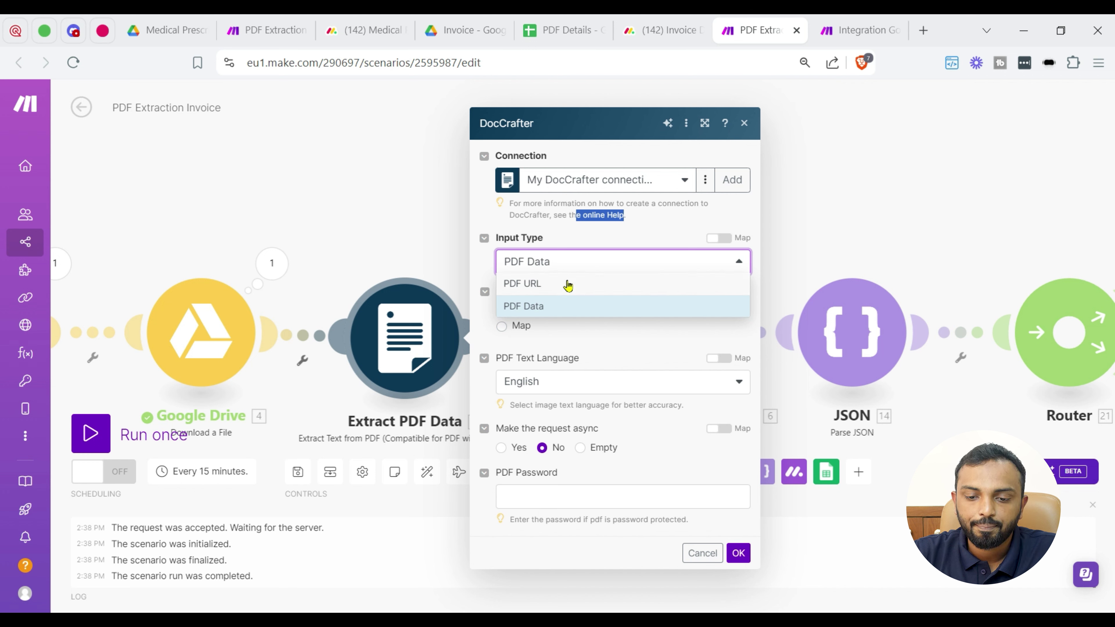
click(648, 233)
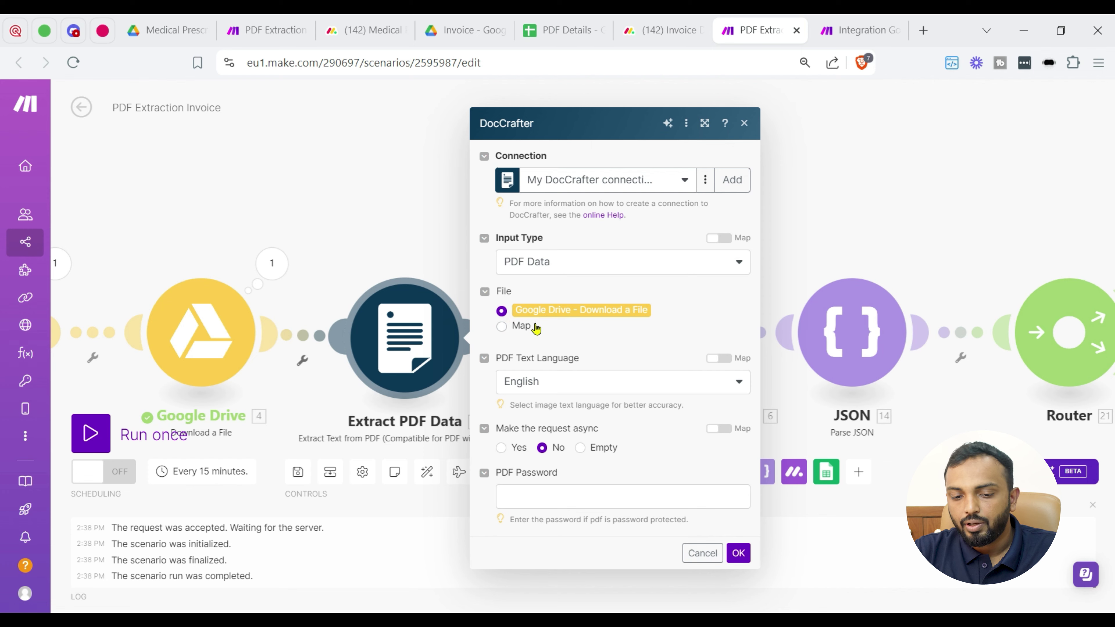
click(522, 327)
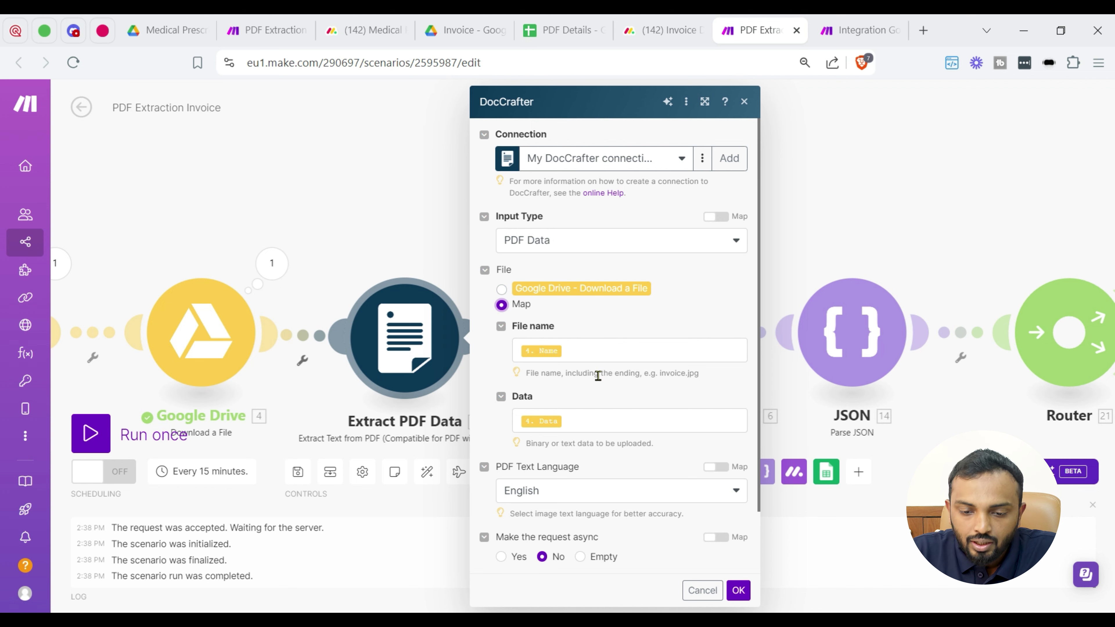
click(597, 303)
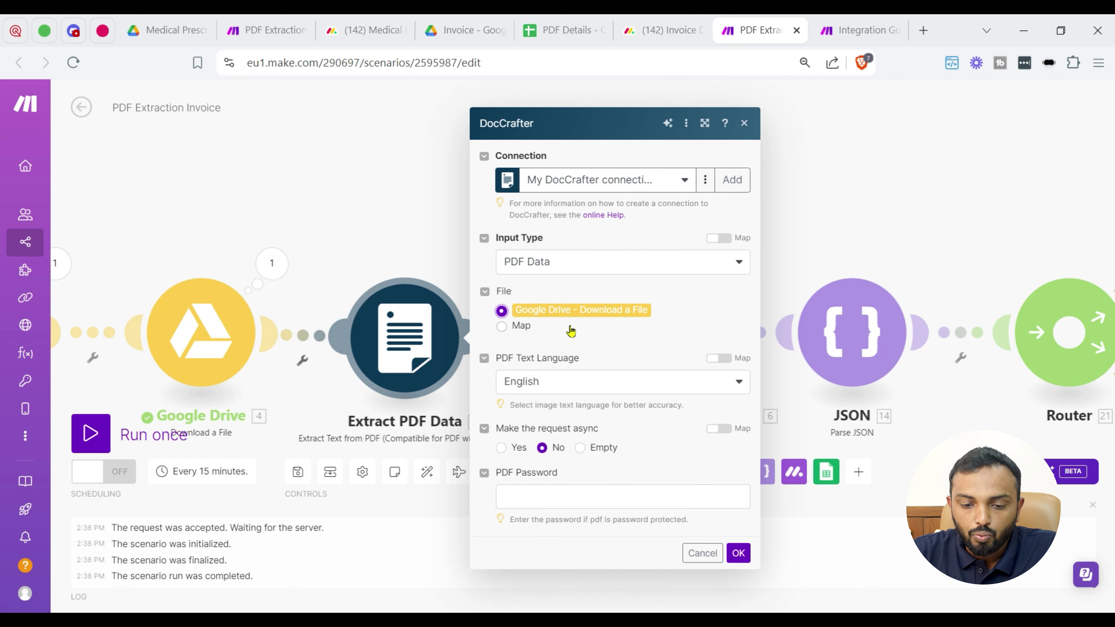
- Examine the available PDF Text Language choices and keep English selected
click(575, 393)
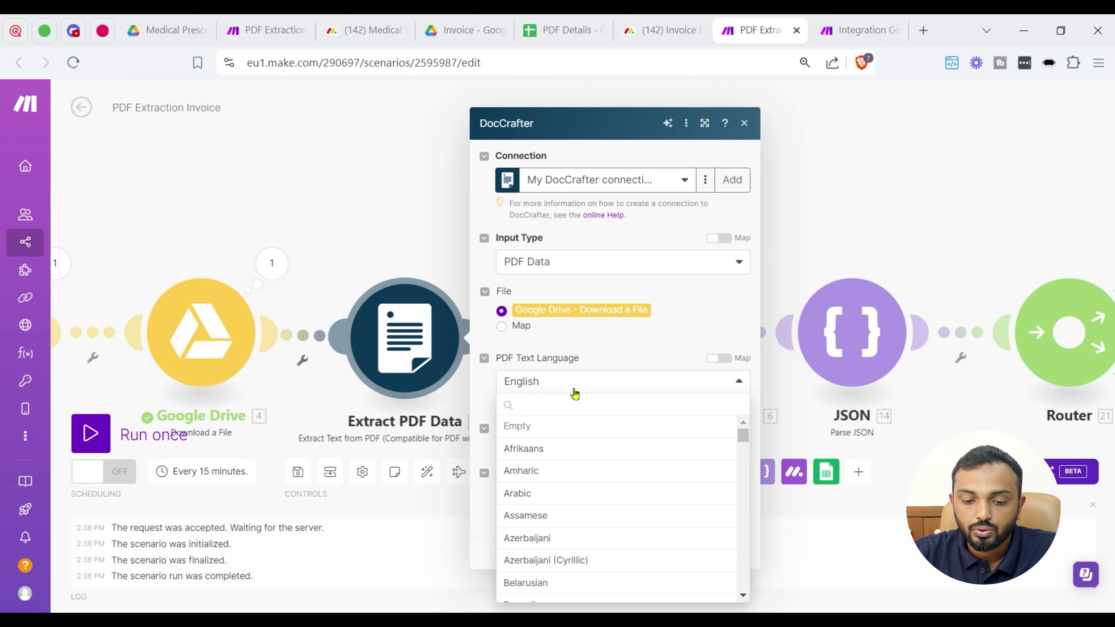
click(617, 356)
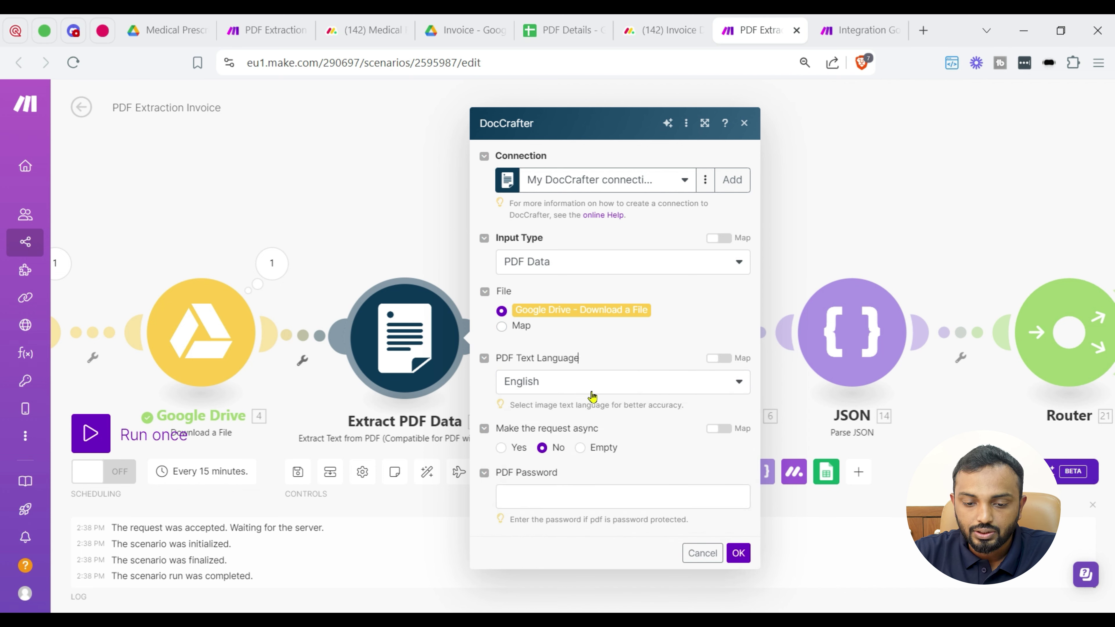
click(592, 394)
click(643, 363)
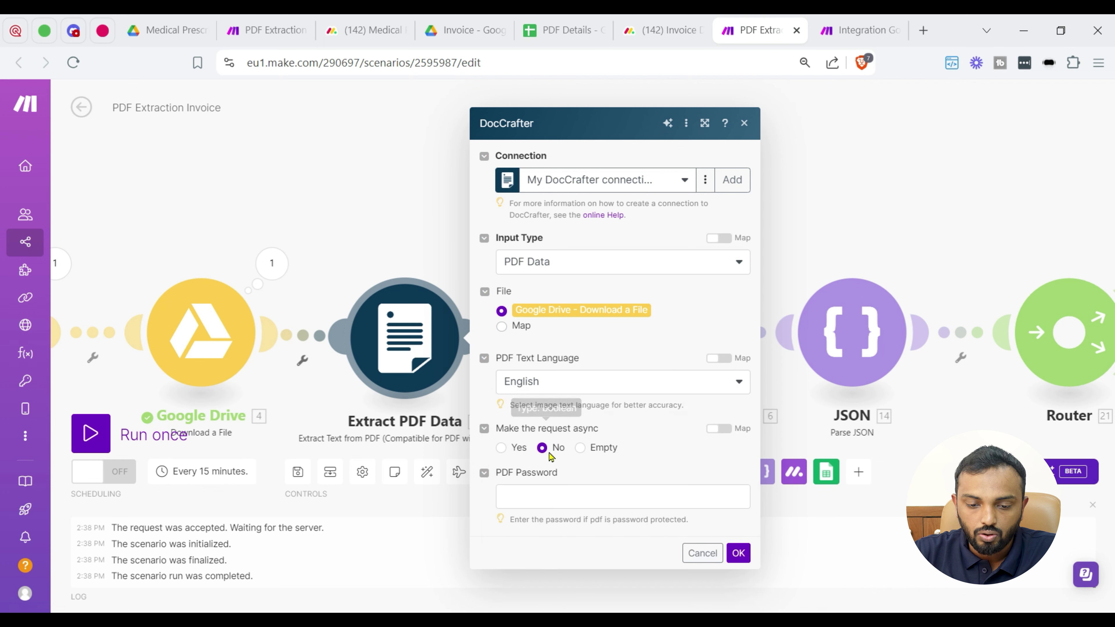
- Confirm the Extract PDF Data settings with the async request set to No, and unlink the OpenAI module from it
click(738, 553)
click(526, 339)
click(440, 231)
drag(440, 231, 640, 203)
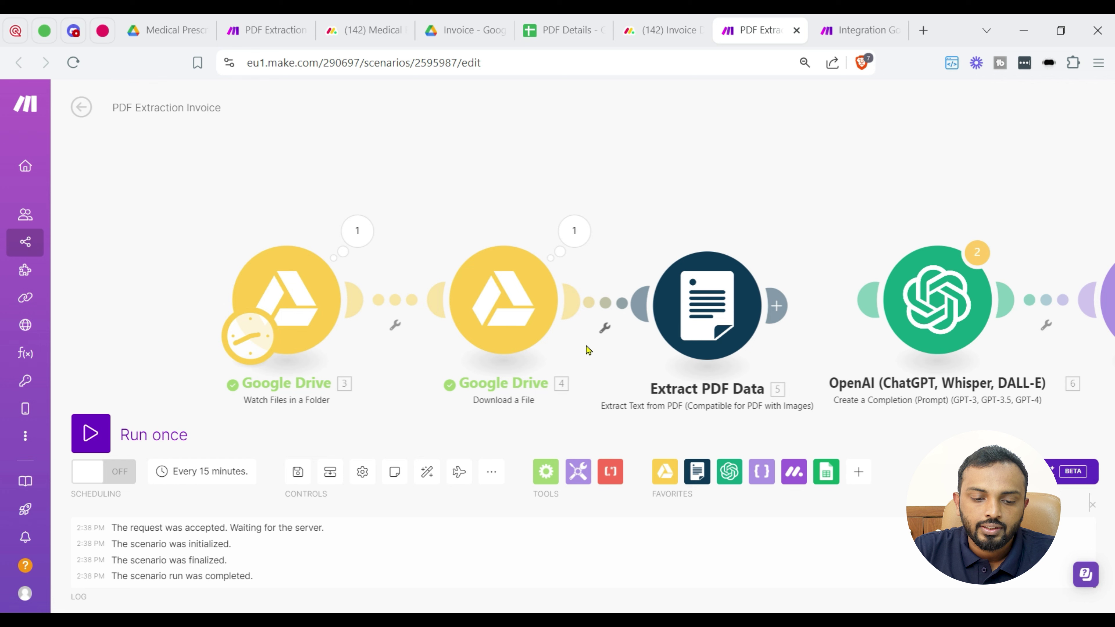
- Set the Google Drive Watch Files trigger to start from the manually chosen Invoice-example.pdf, and run the scenario once
right_click(303, 296)
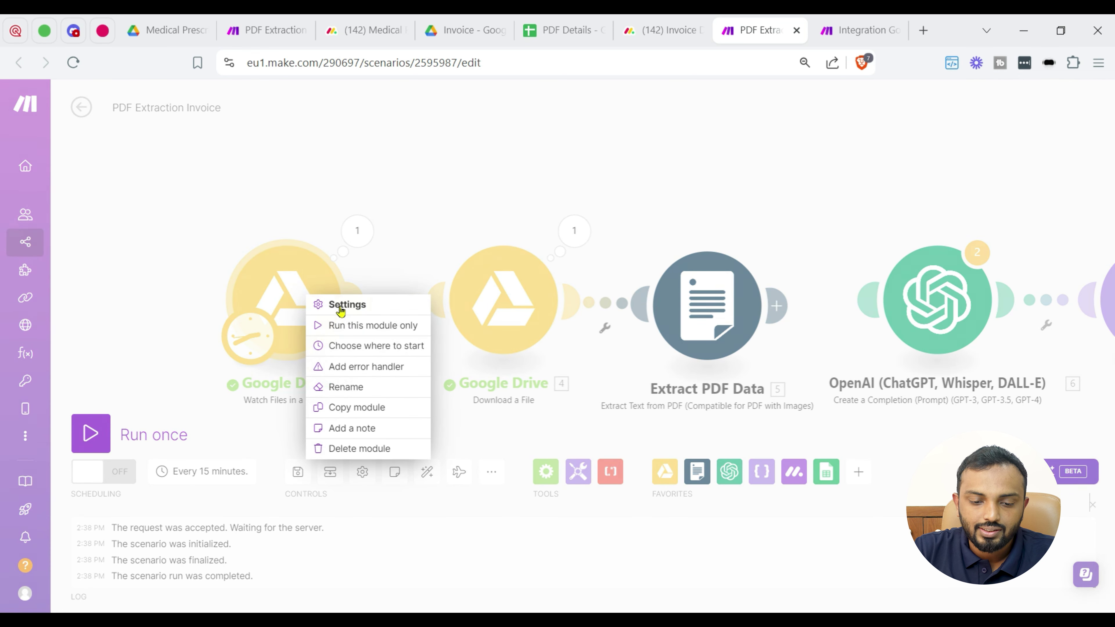
click(362, 345)
click(399, 329)
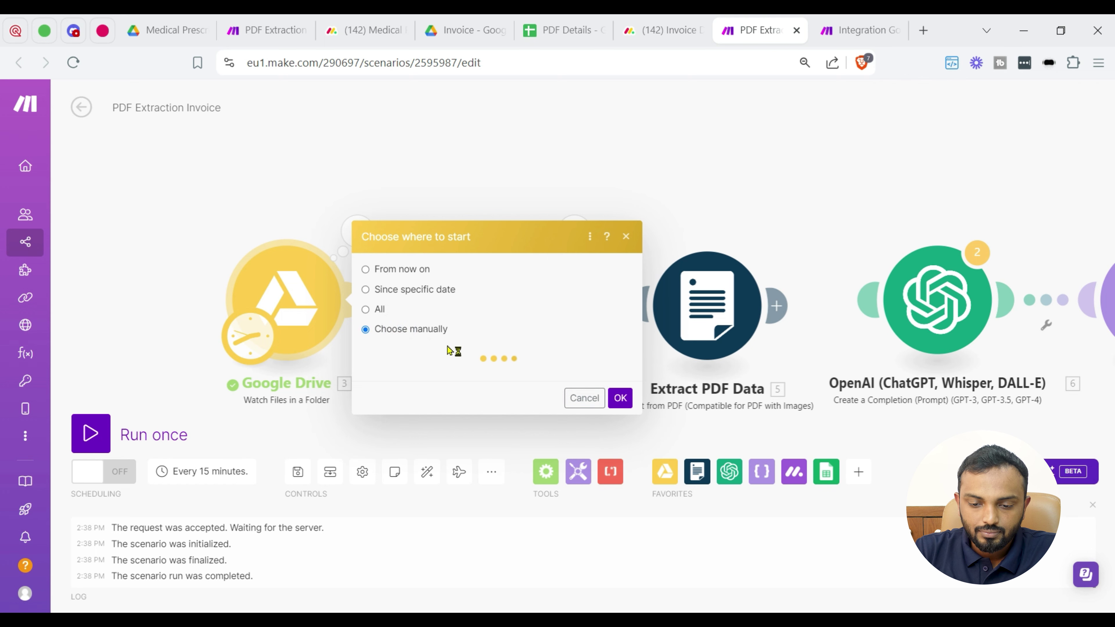
click(456, 348)
click(620, 397)
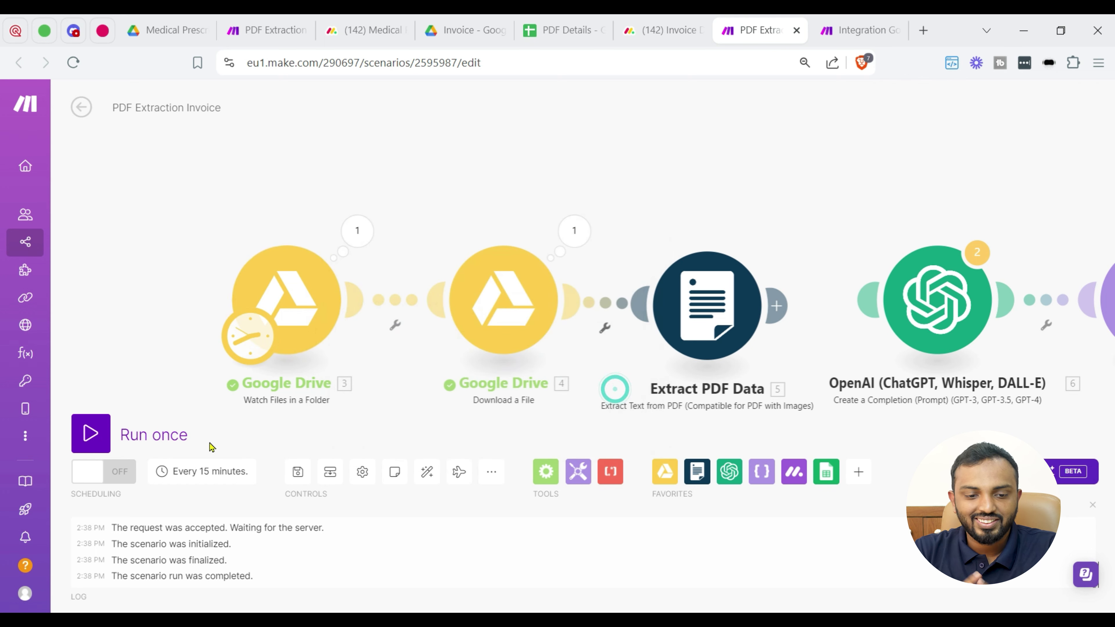
click(180, 438)
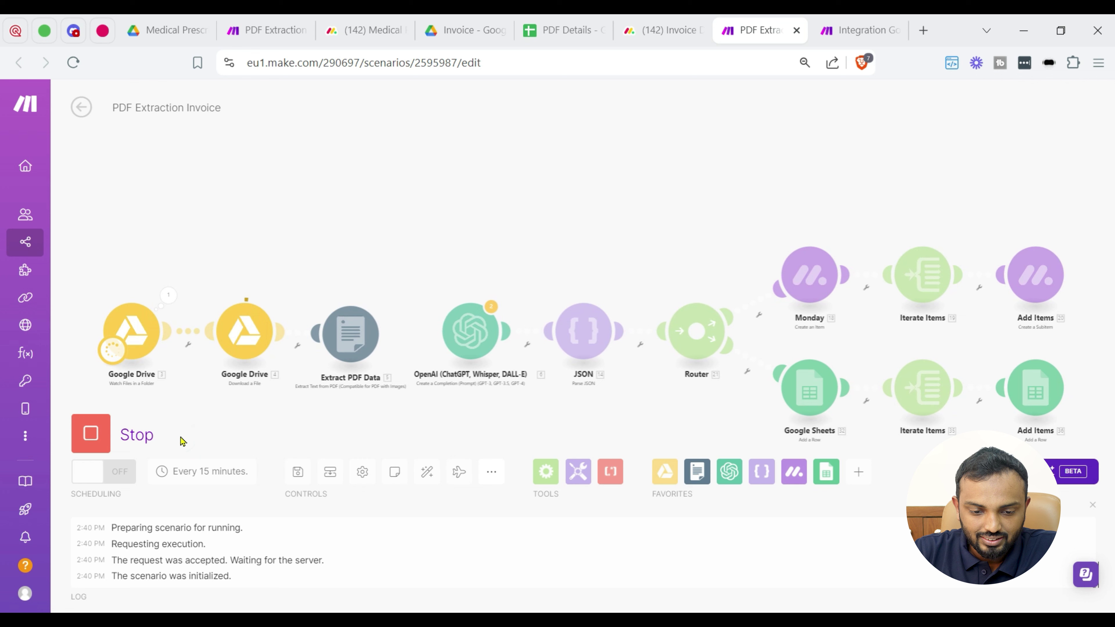
- Examine the Extract PDF Data module's run output, reading through the whole texts value, and close the output
scroll(386, 321, up, 2)
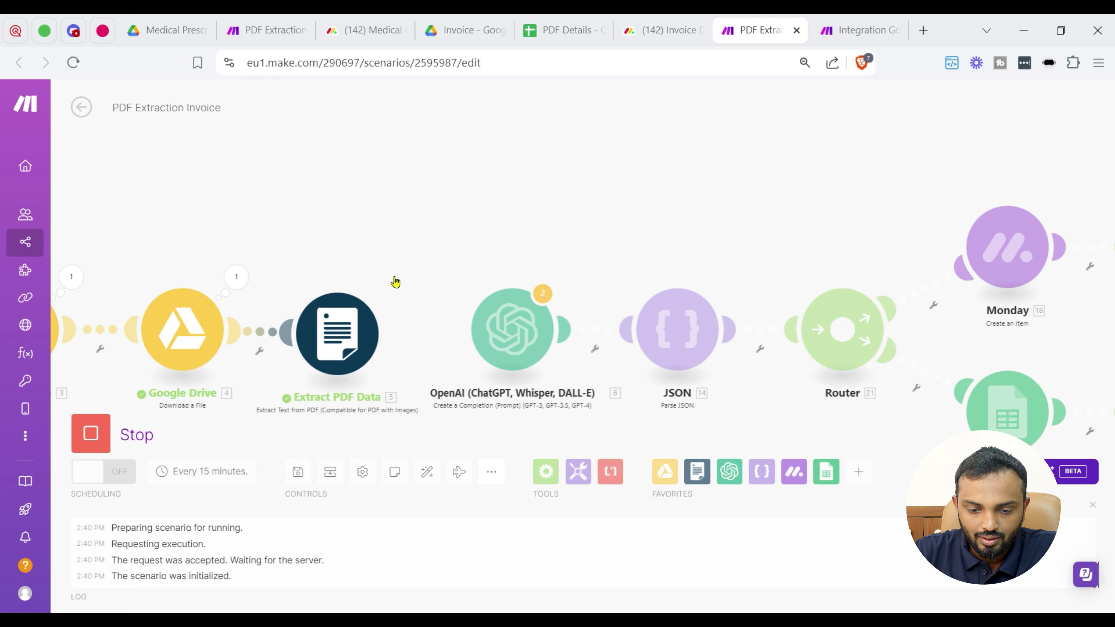
click(391, 281)
click(489, 361)
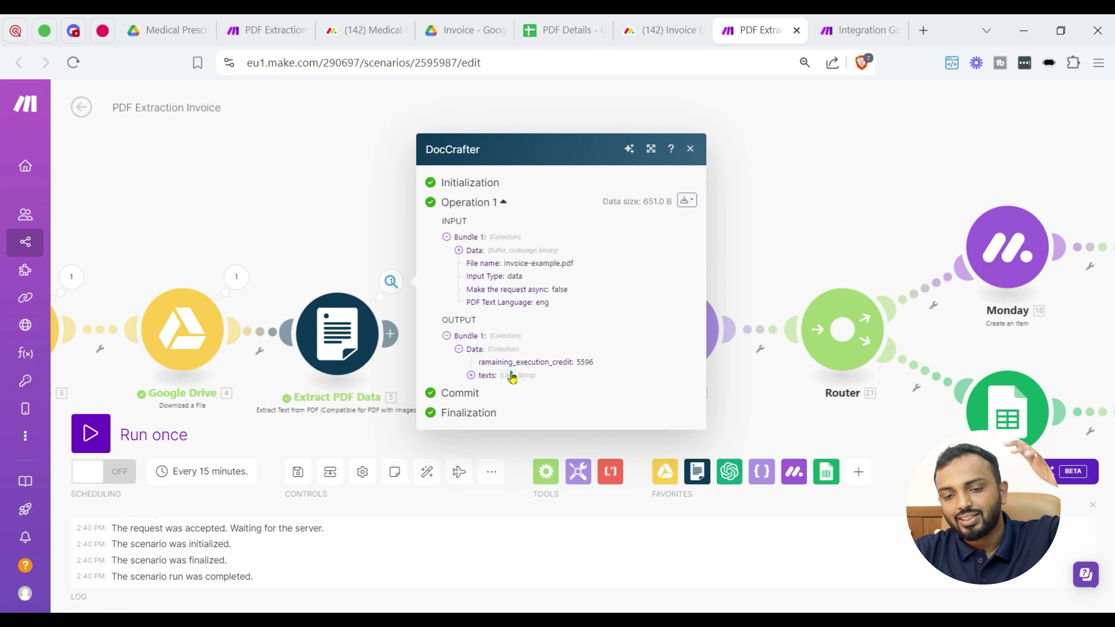
click(515, 375)
scroll(522, 374, down, 4)
scroll(532, 375, up, 2)
scroll(532, 374, down, 5)
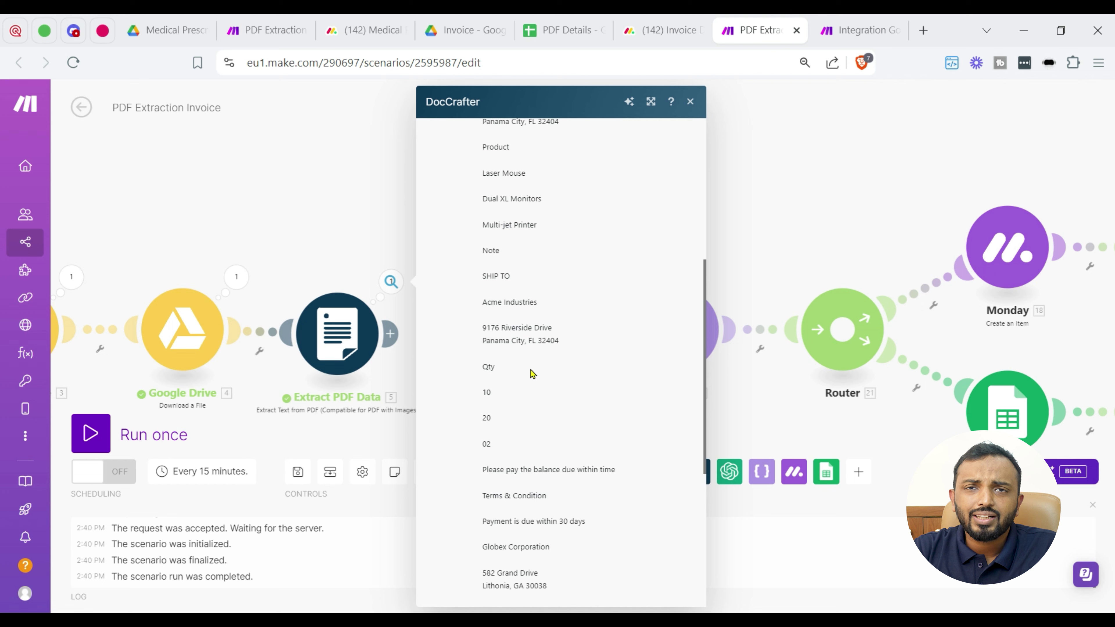
scroll(568, 397, down, 3)
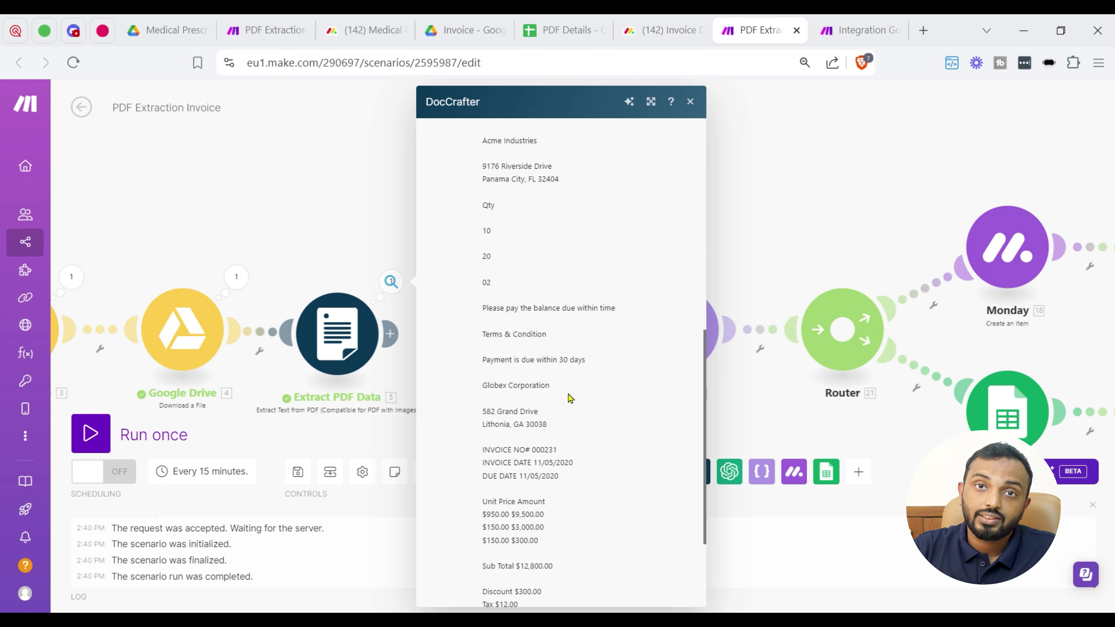
scroll(569, 398, down, 3)
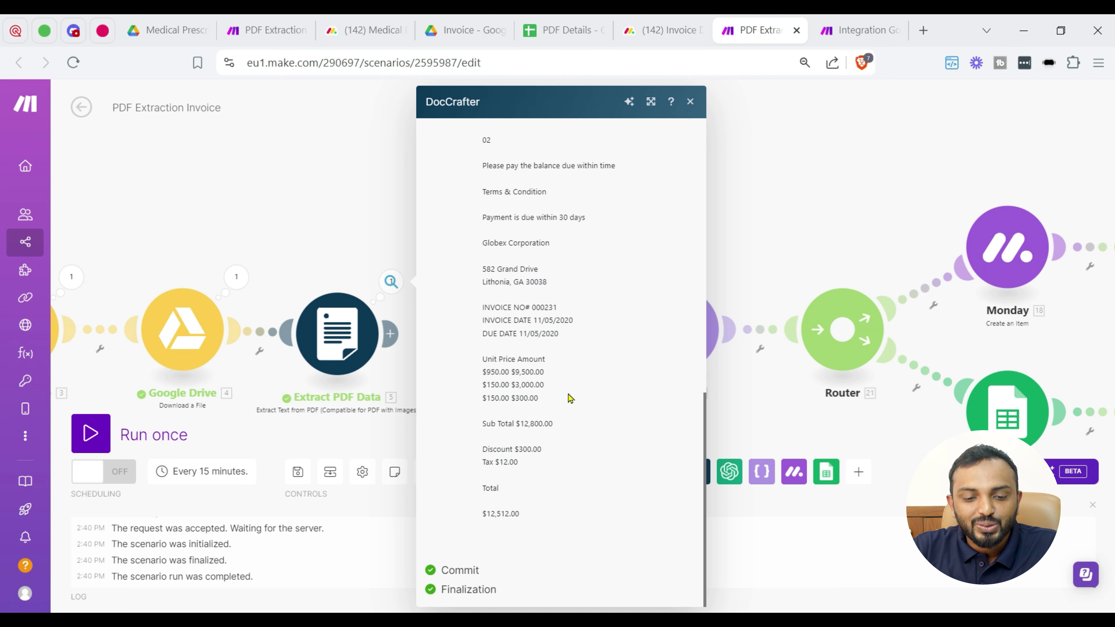
click(345, 263)
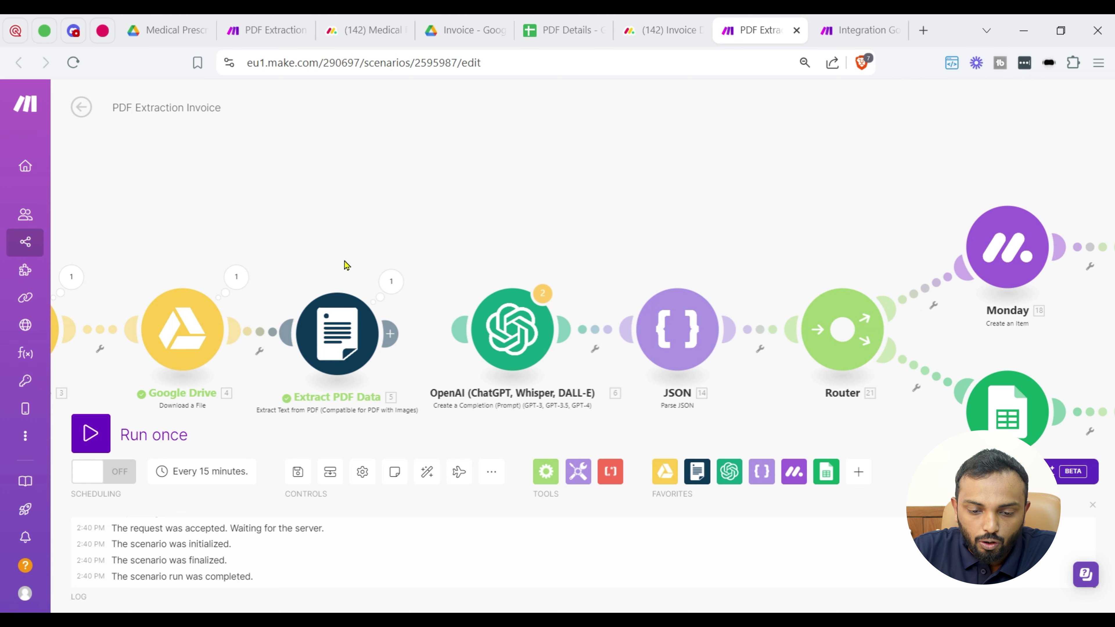
- Reconnect the OpenAI module to the Extract PDF Data module
drag(504, 334, 479, 341)
drag(481, 261, 555, 200)
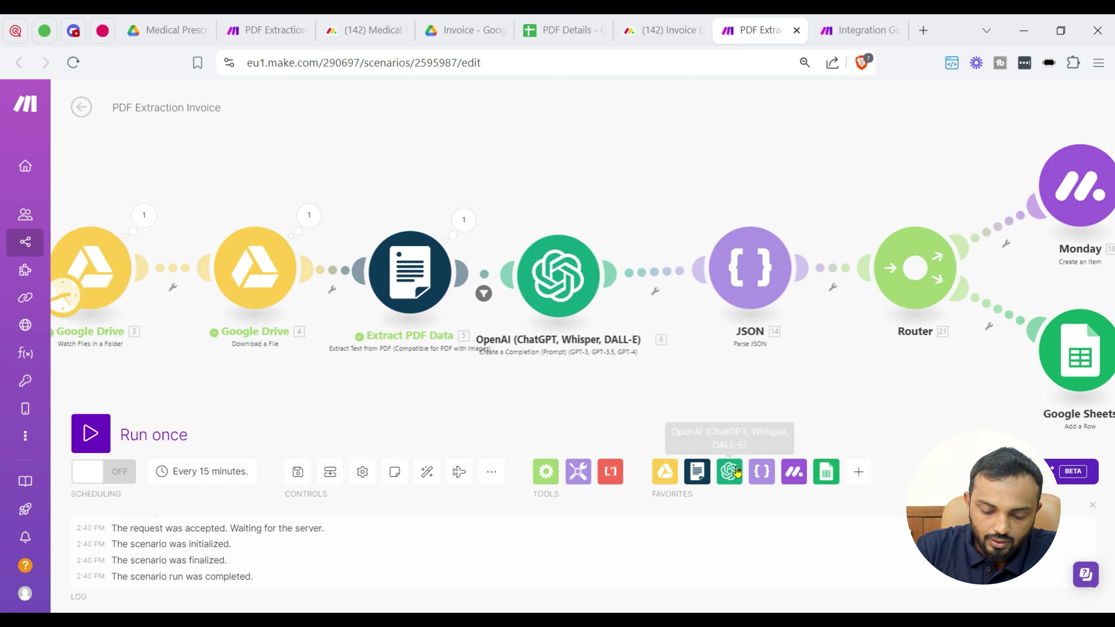
- Search the apps for "open", view the modules offered by OpenAI (ChatGPT, Whisper, DALL-E), and close the list without adding one
click(730, 480)
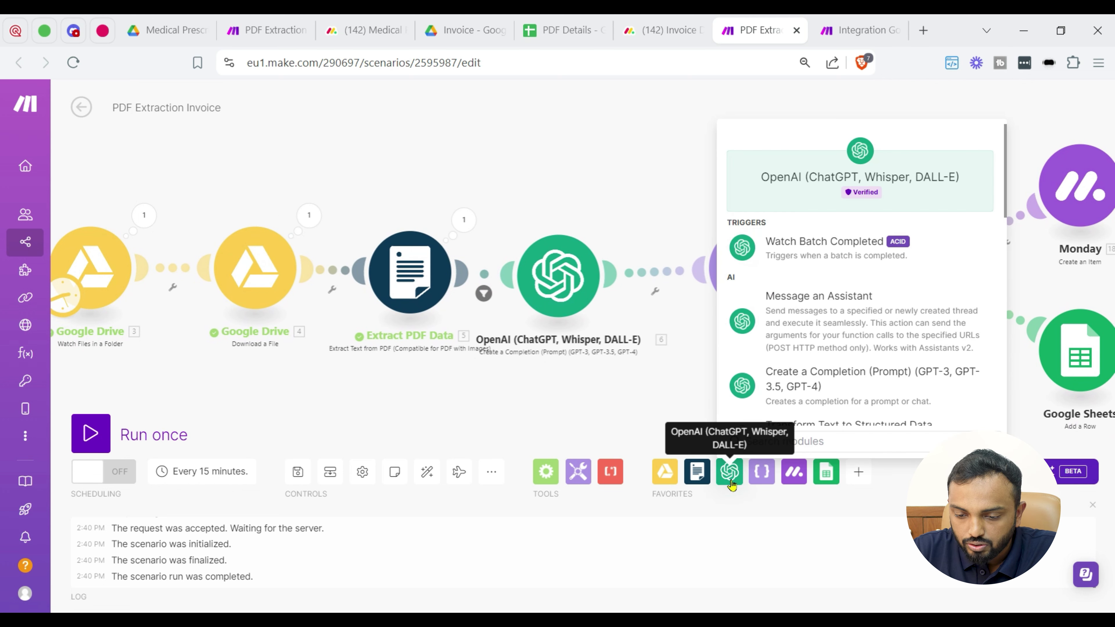
click(858, 473)
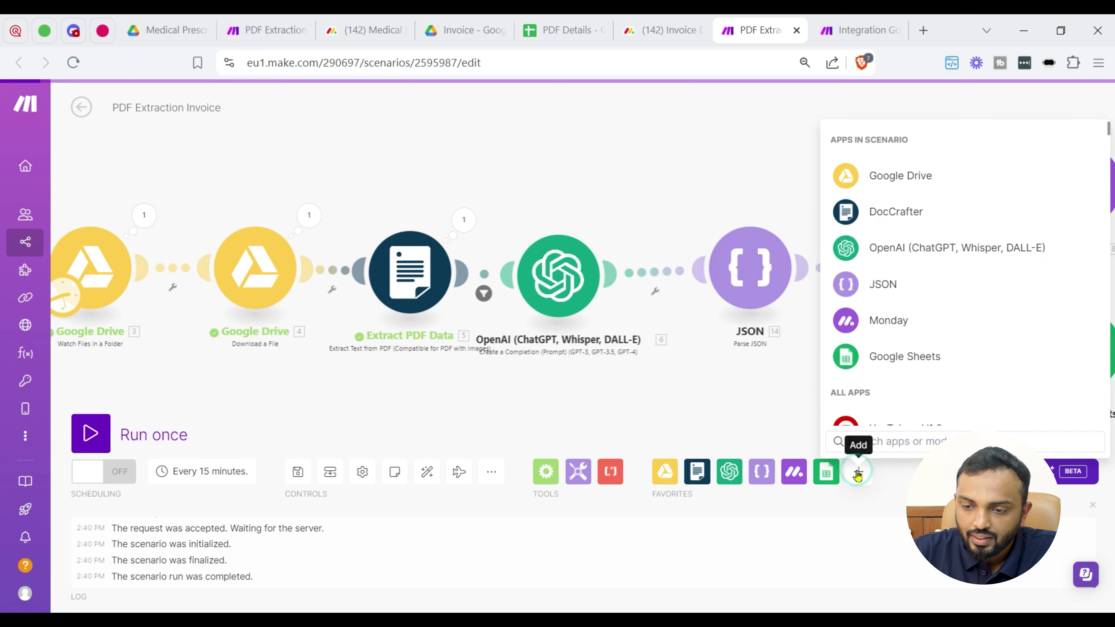
text(open)
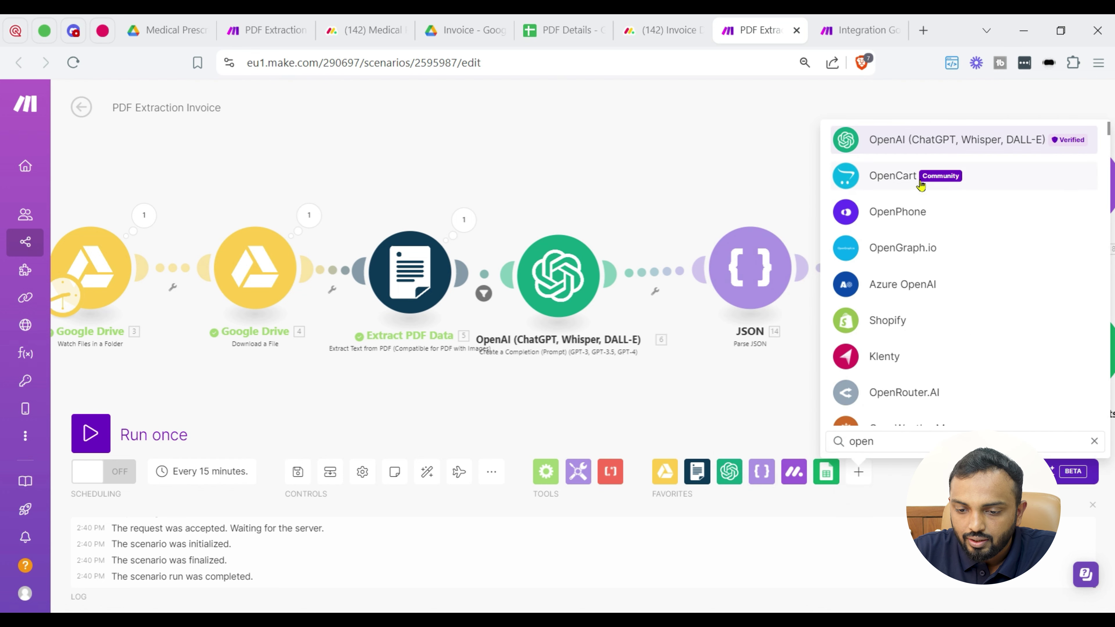
click(926, 152)
scroll(873, 268, down, 4)
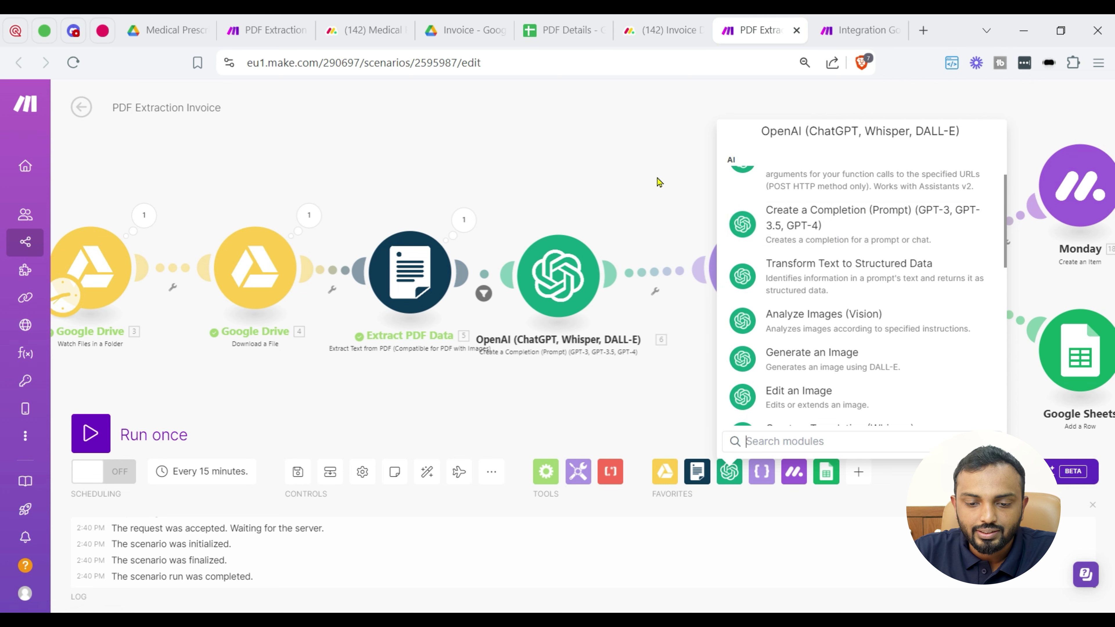
click(608, 207)
- Open the OpenAI module's settings and examine the sample invoice JSON in the Assistant message, Message 3
click(565, 292)
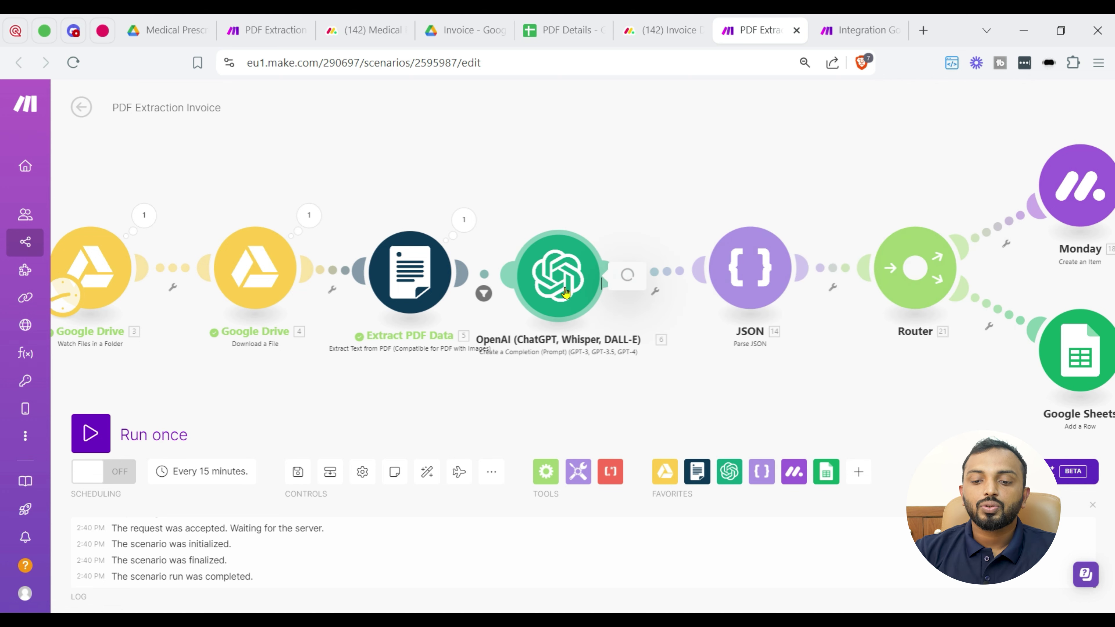
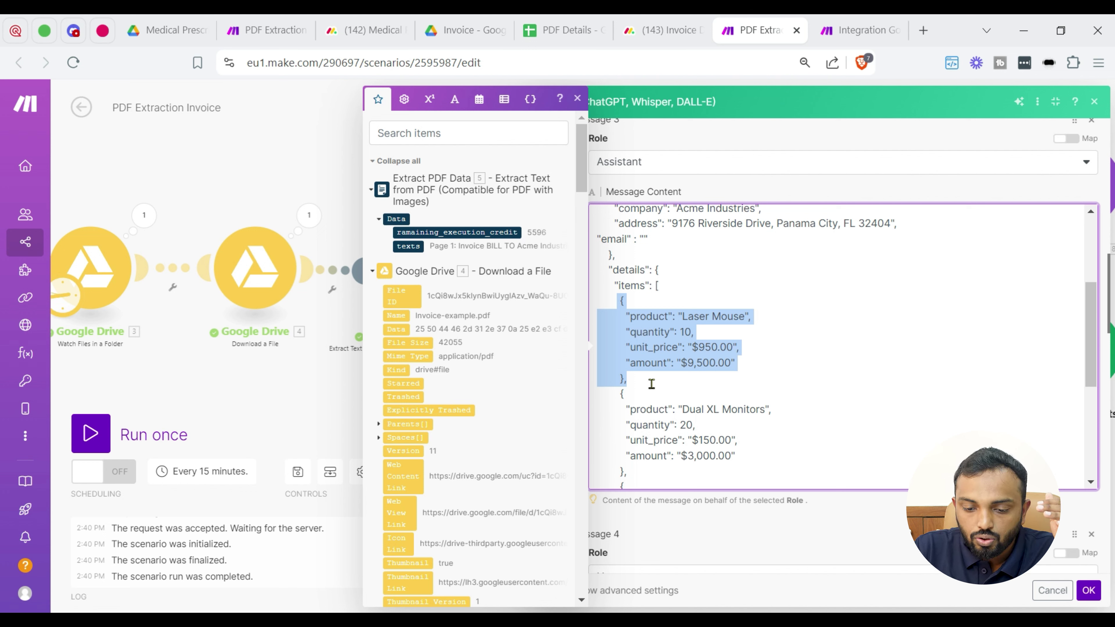
scroll(676, 377, down, 5)
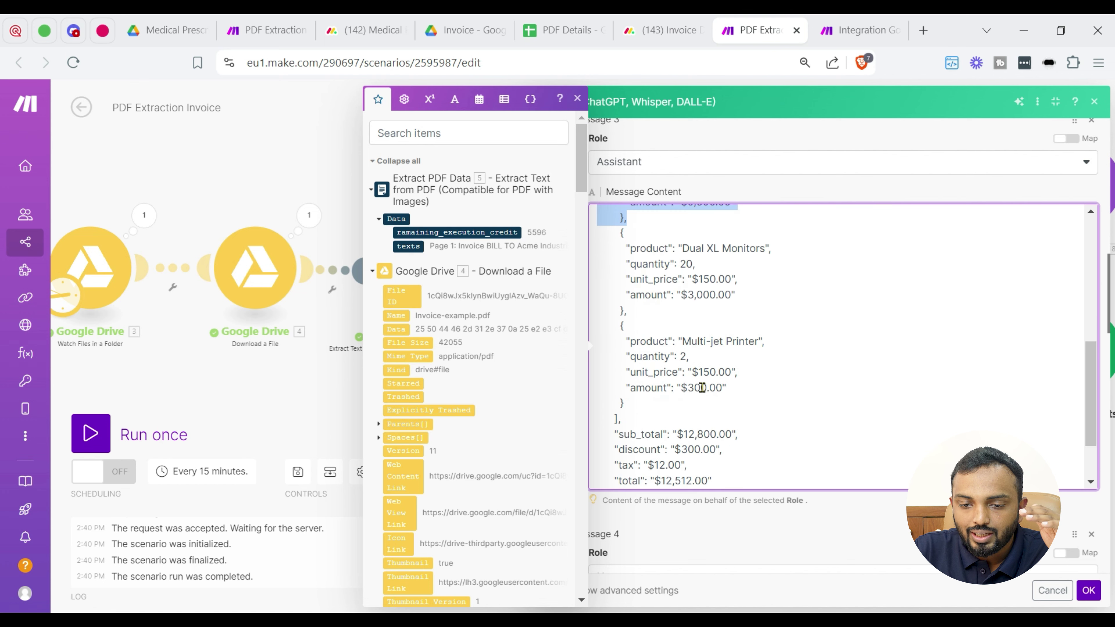
scroll(704, 390, up, 10)
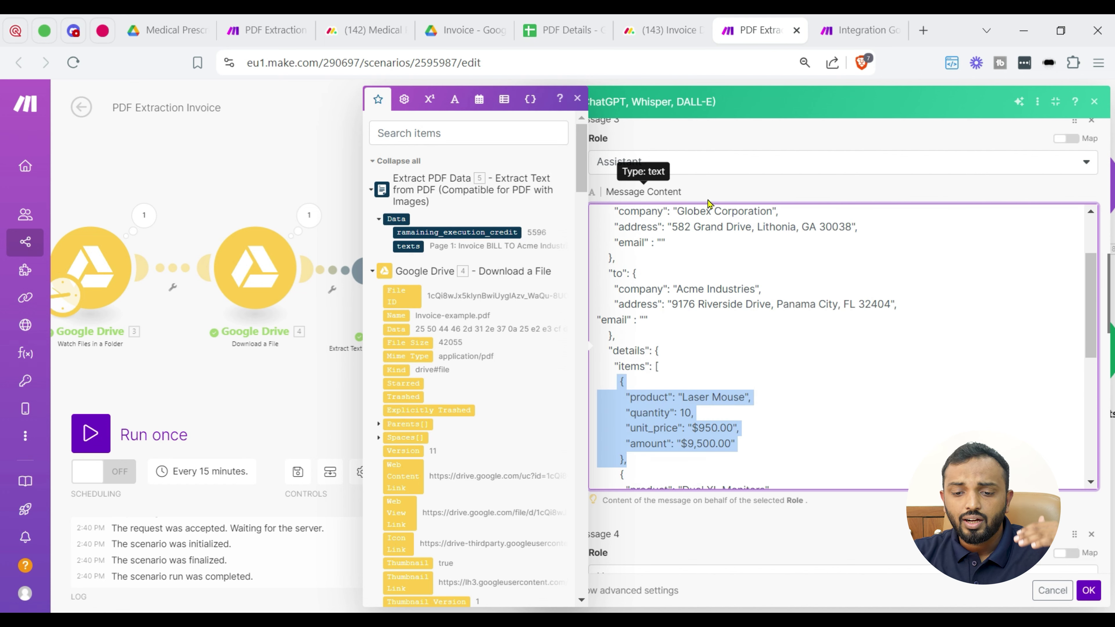
scroll(875, 398, up, 10)
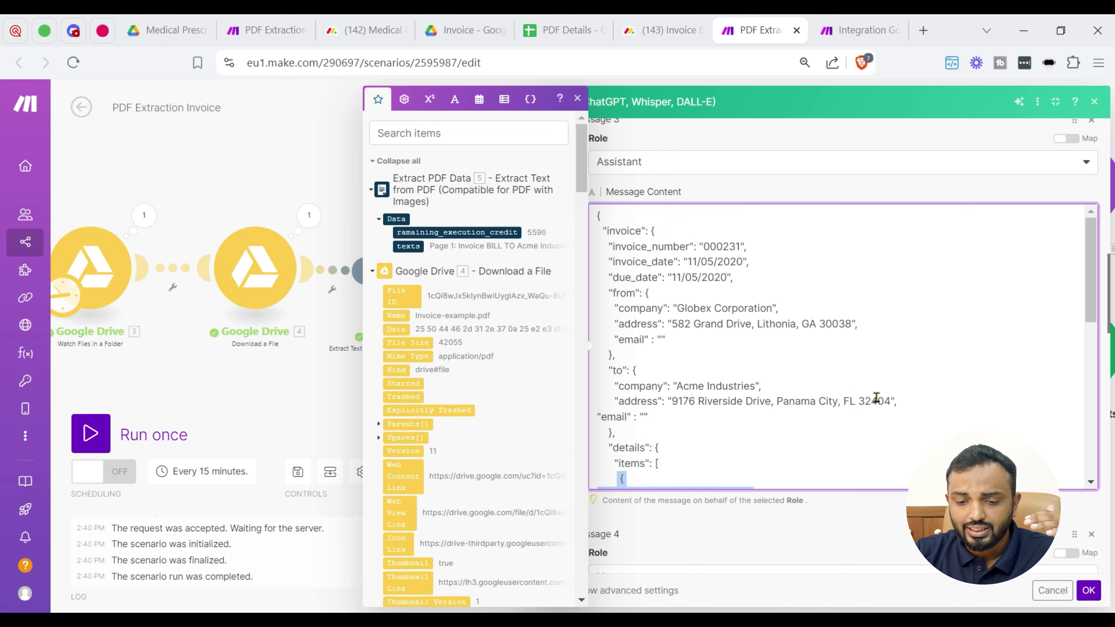
scroll(880, 404, down, 3)
scroll(880, 387, up, 4)
scroll(873, 360, down, 2)
scroll(875, 358, up, 1)
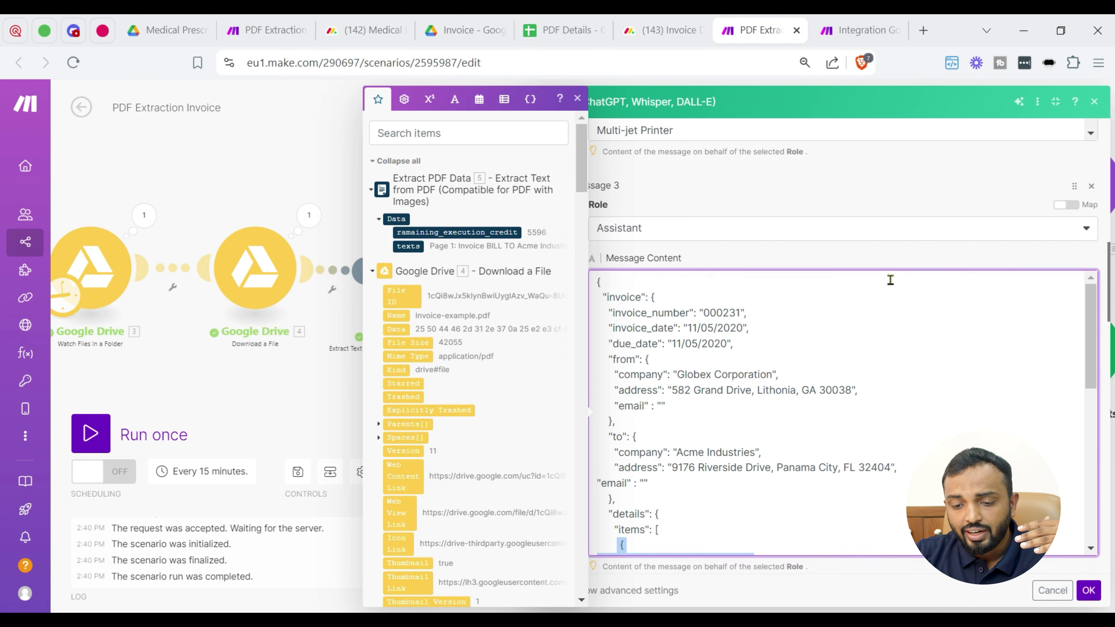
- Examine the User prompt in Message 4 and the texts item from Extract PDF Data mapped into it, and close the mapping list
scroll(883, 369, down, 7)
click(886, 324)
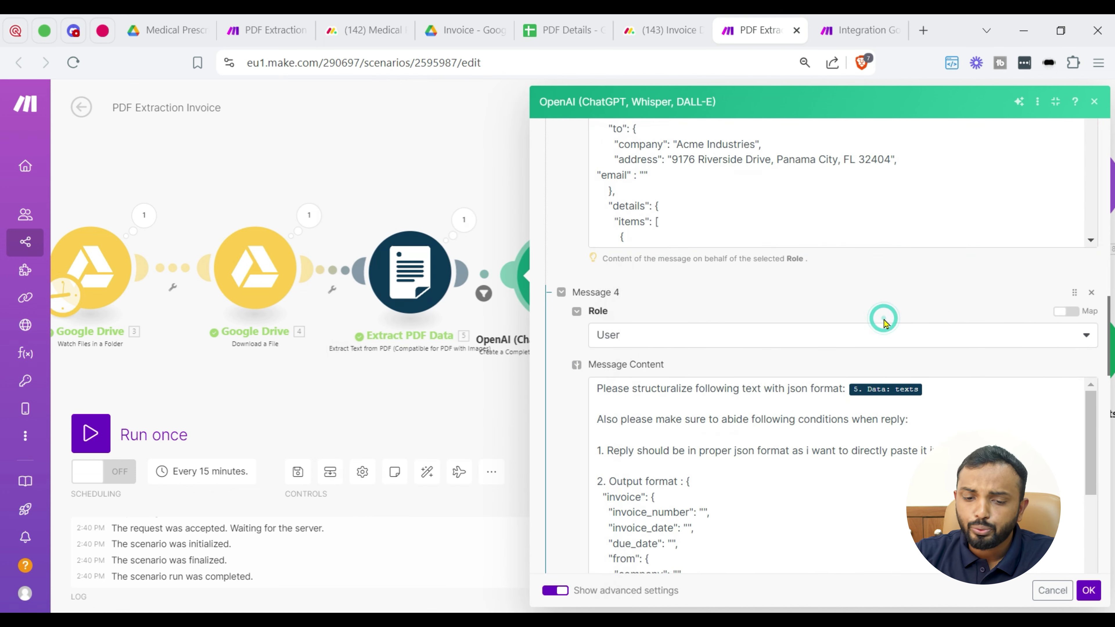
scroll(880, 338, down, 2)
scroll(875, 360, down, 2)
scroll(875, 366, up, 2)
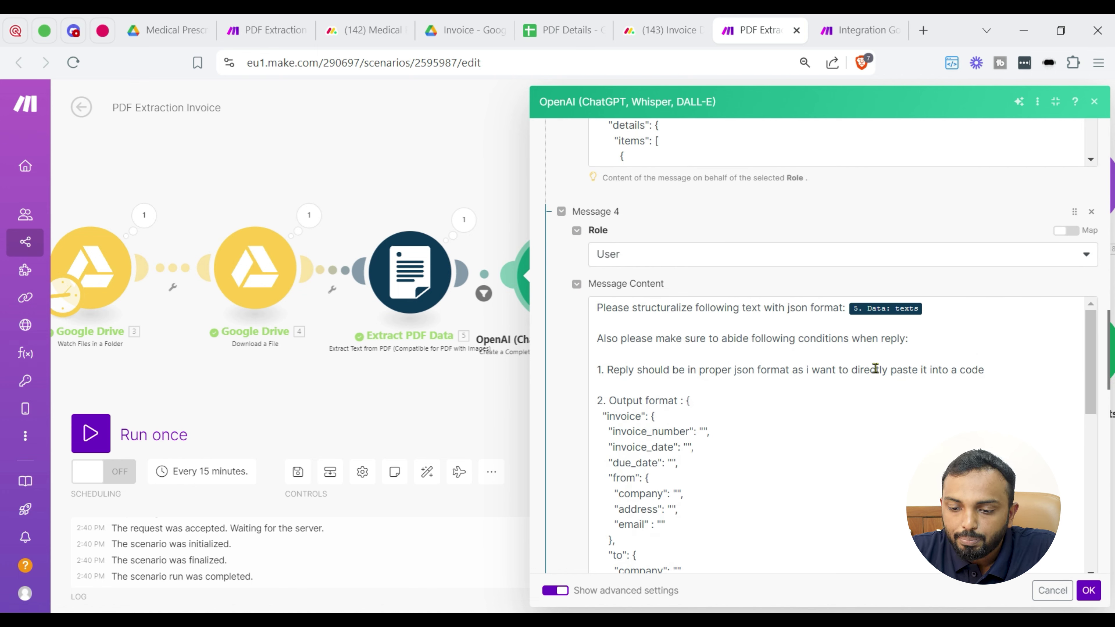
click(927, 313)
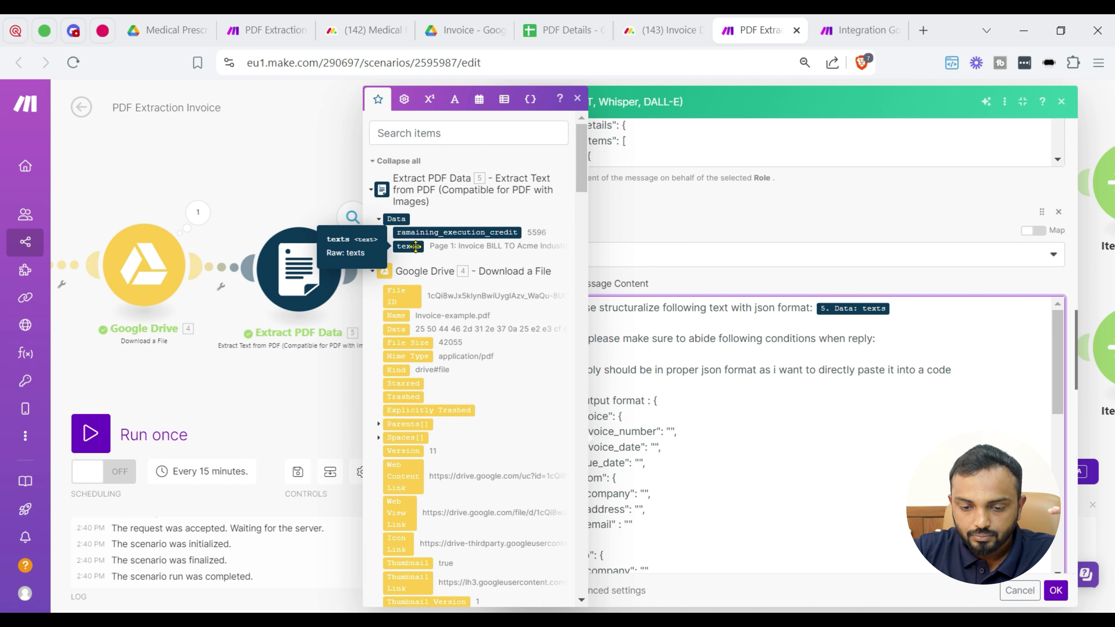
click(707, 339)
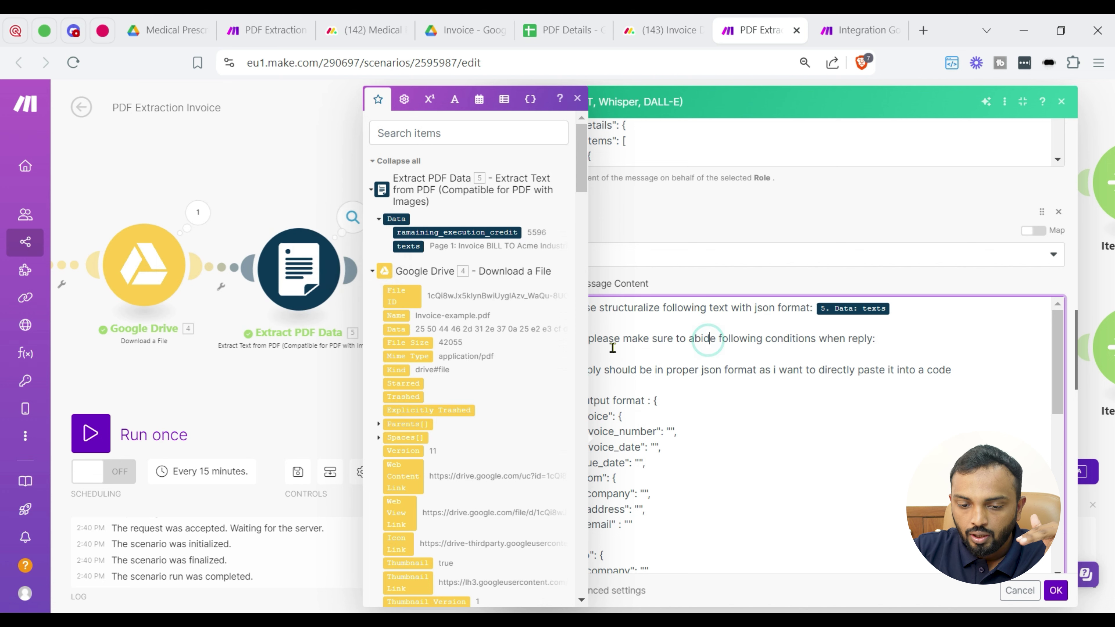
click(577, 99)
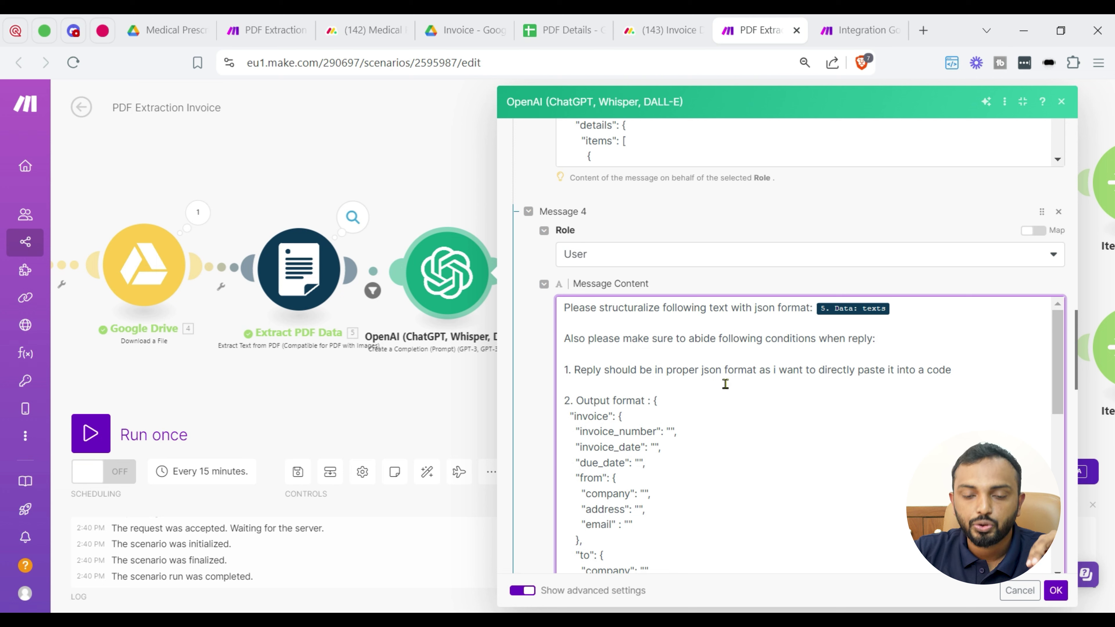
- Examine the JSON output format and the numbered reply conditions in Message 4's prompt
scroll(773, 378, down, 5)
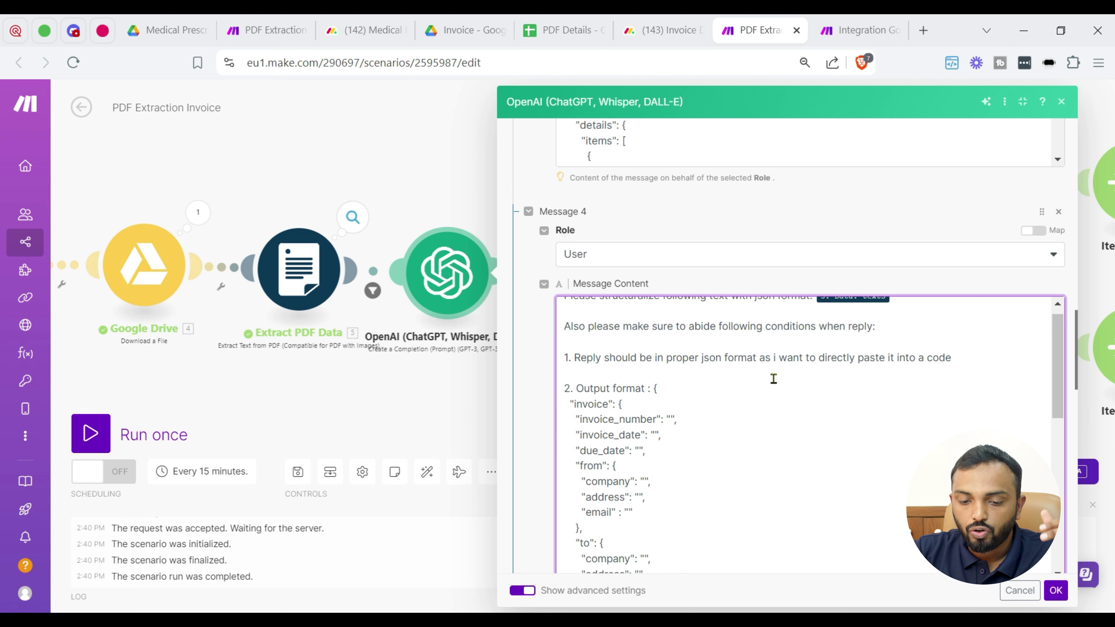
scroll(692, 383, up, 3)
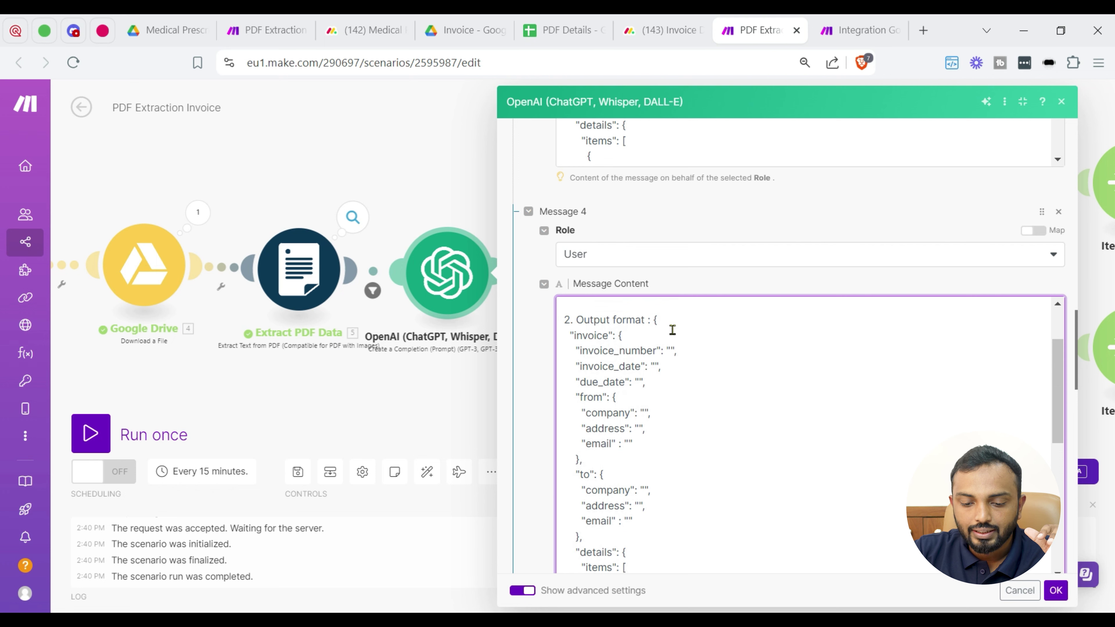
scroll(684, 349, down, 6)
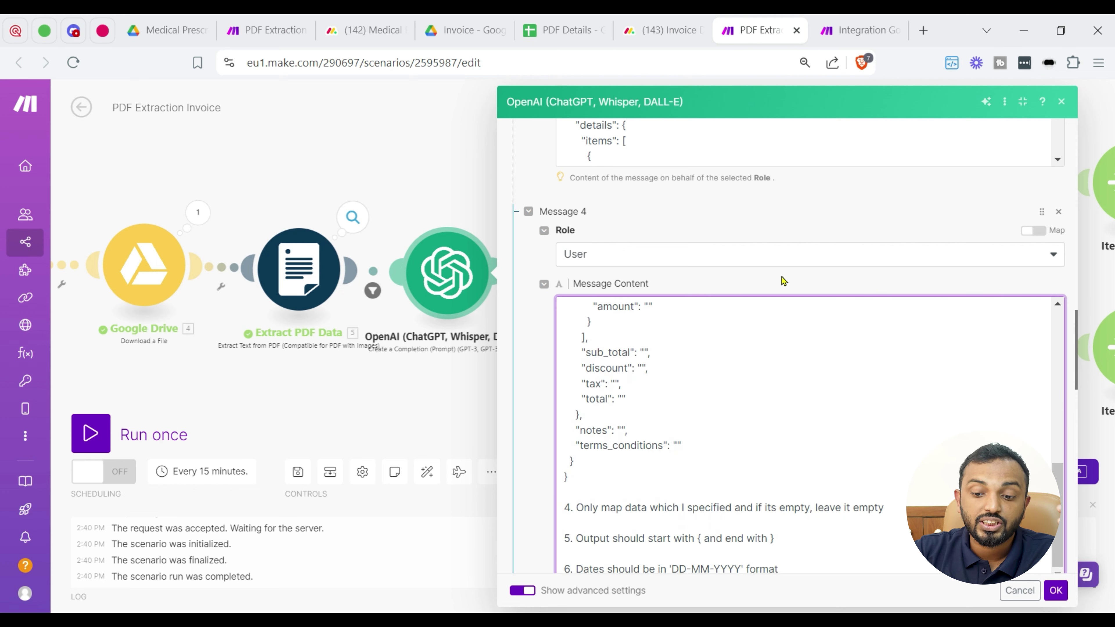
scroll(776, 299, down, 2)
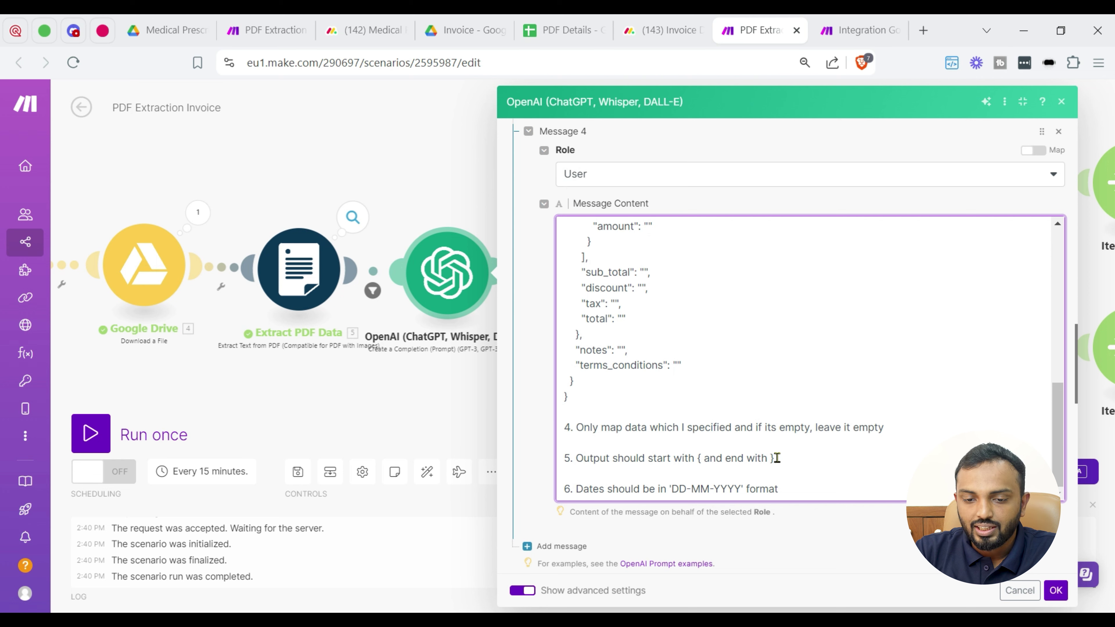
scroll(873, 194, up, 10)
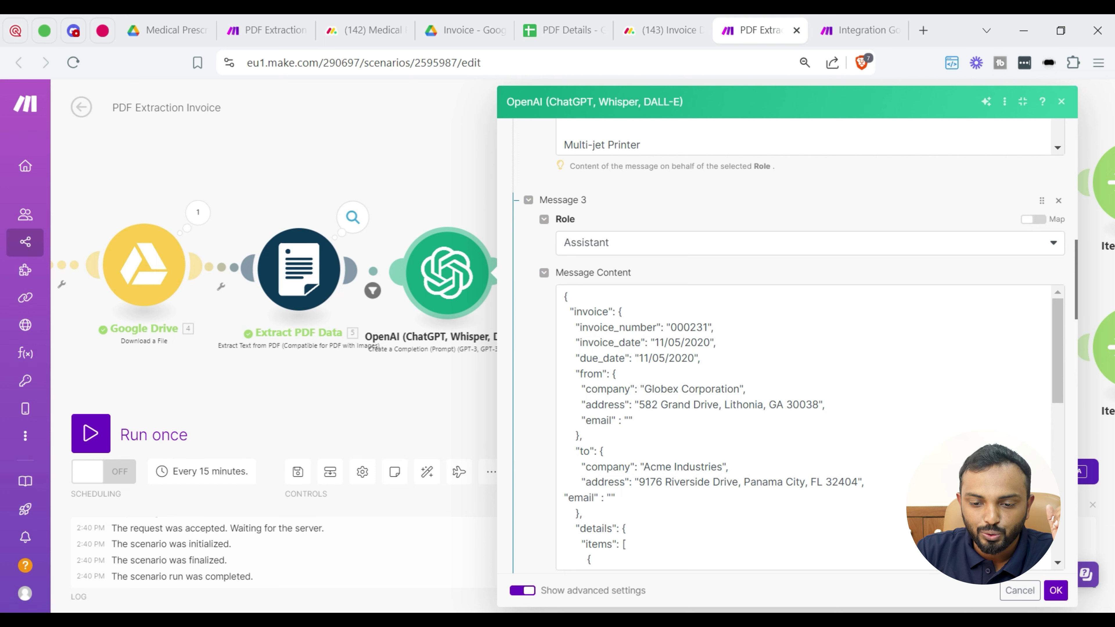
- Confirm the OpenAI module's settings and unlink the JSON module from it
click(1055, 590)
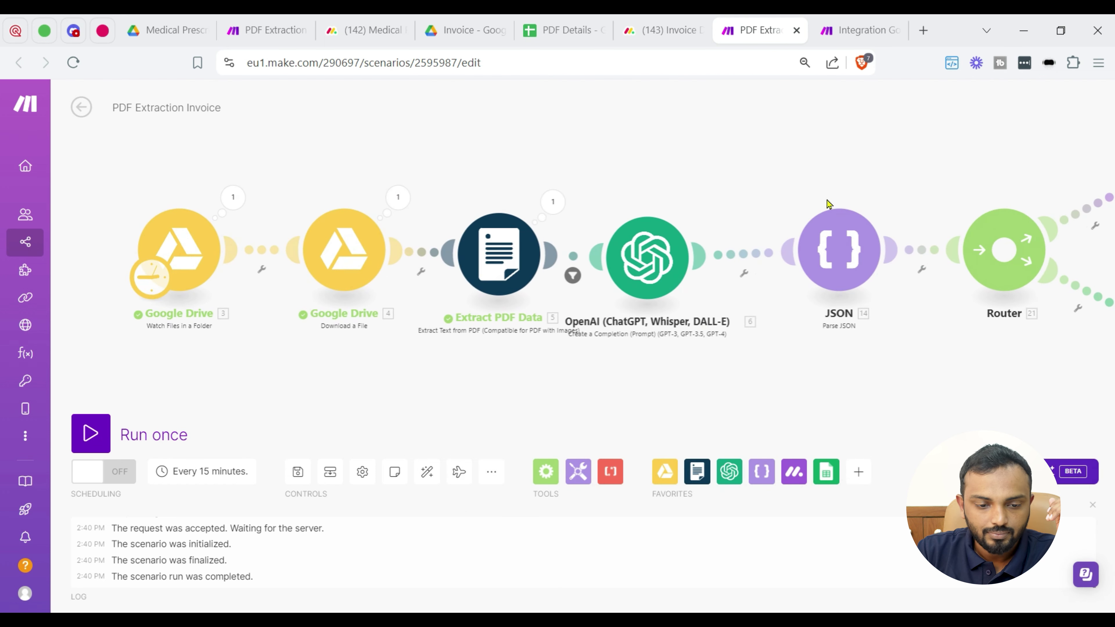
right_click(754, 254)
click(779, 283)
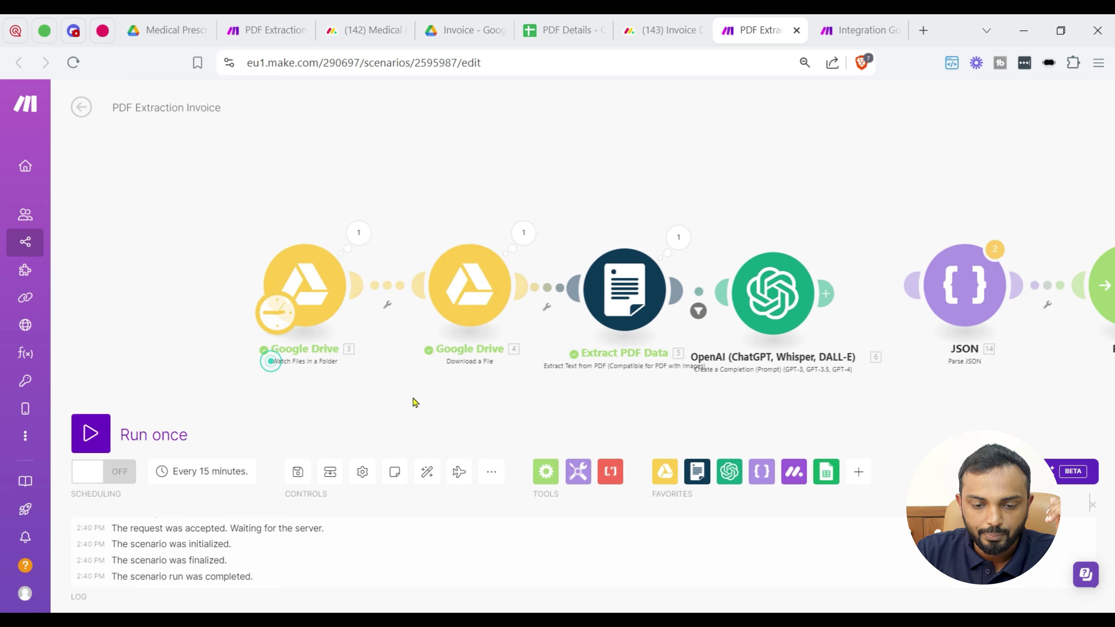
- Set the Google Drive Watch Files module to start from a manually chosen file and run the scenario once
right_click(333, 292)
click(391, 342)
click(434, 316)
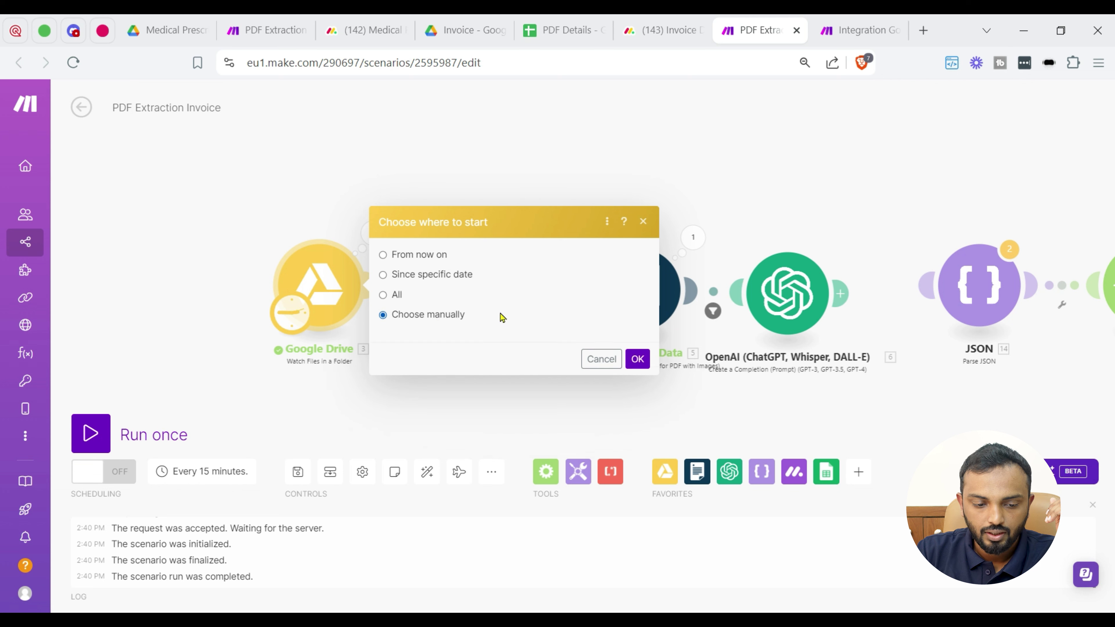
click(494, 324)
click(637, 373)
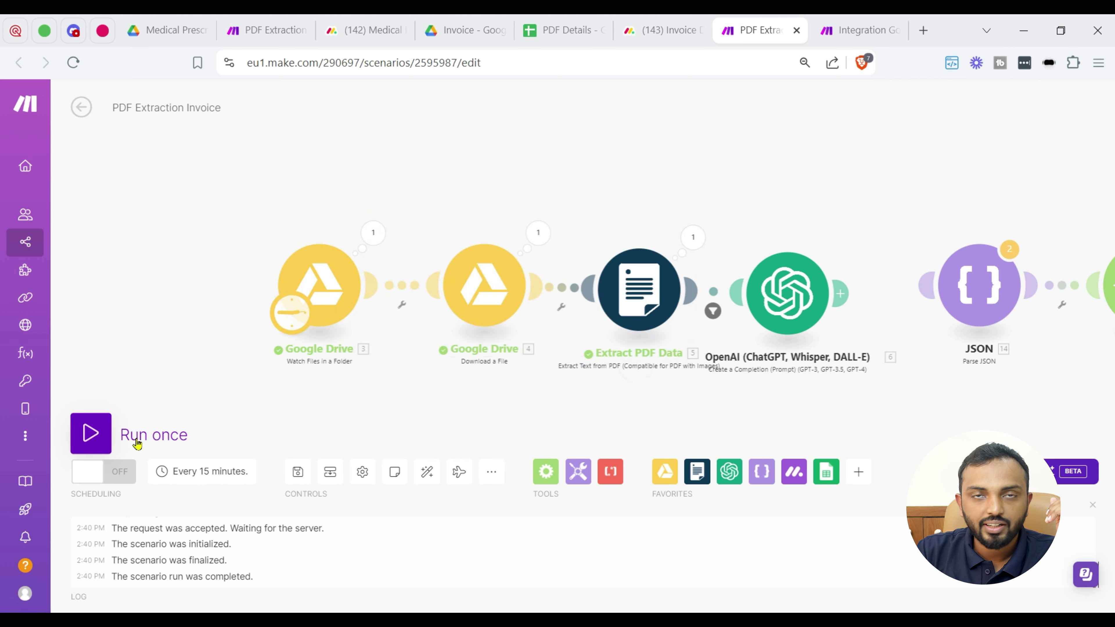
click(165, 446)
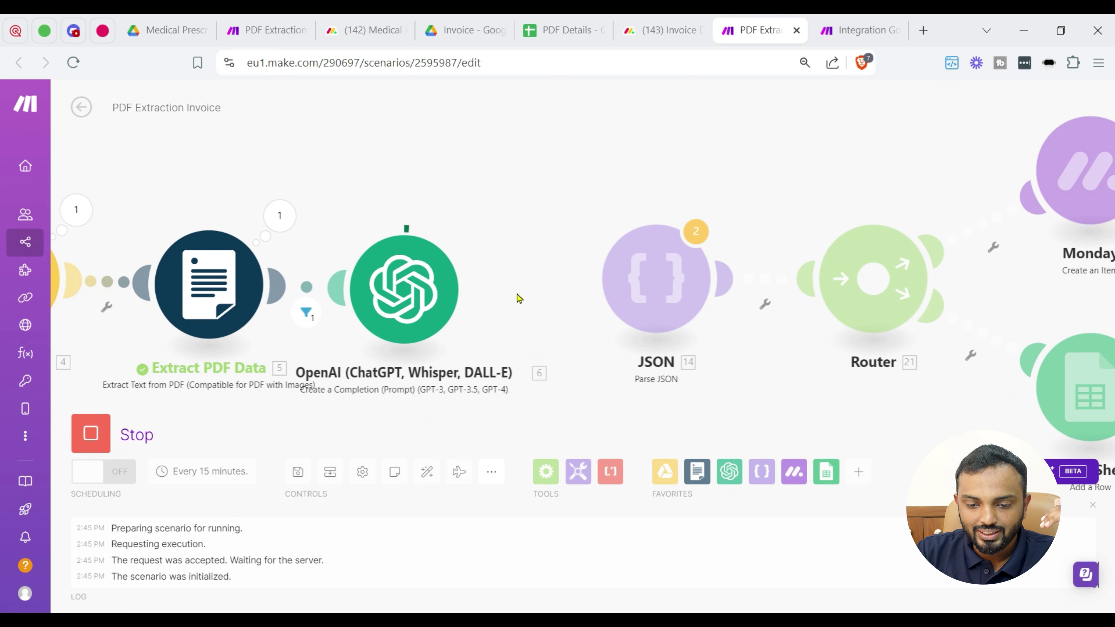
- Open the OpenAI module's run output, expand Result and examine the structured invoice JSON down to its notes and terms
click(474, 221)
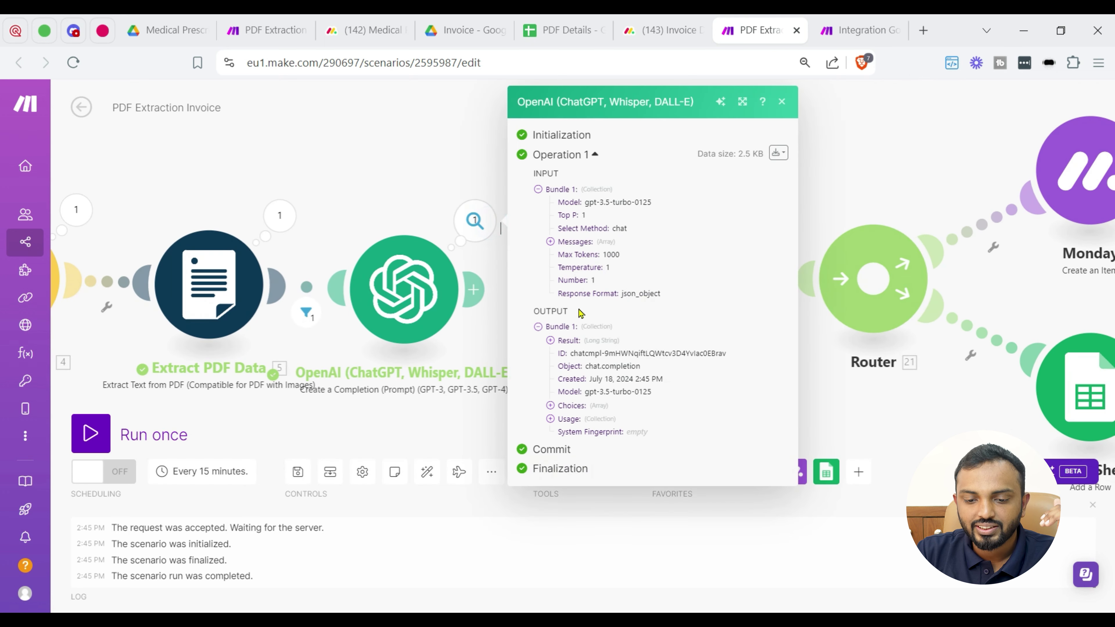
click(569, 345)
scroll(616, 340, down, 6)
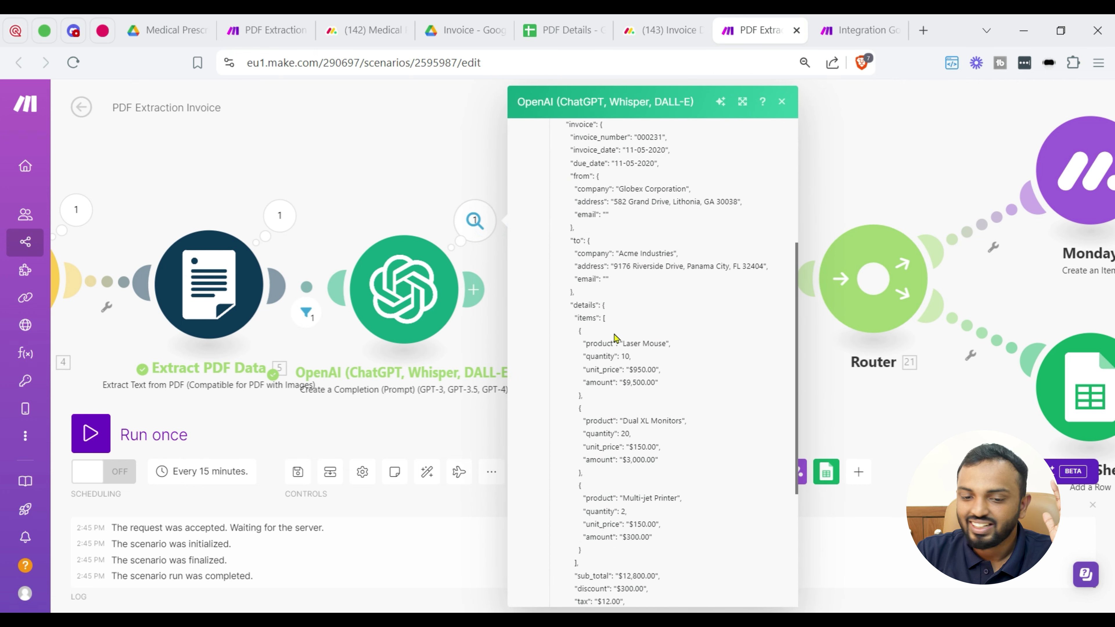
scroll(658, 356, up, 4)
scroll(653, 337, down, 2)
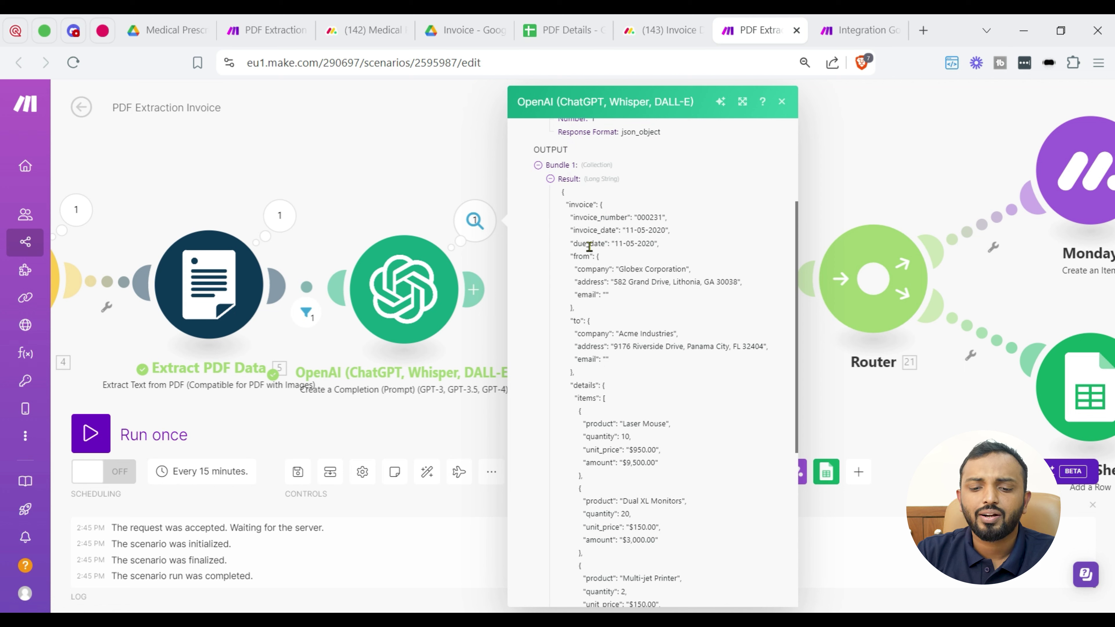
scroll(623, 301, down, 4)
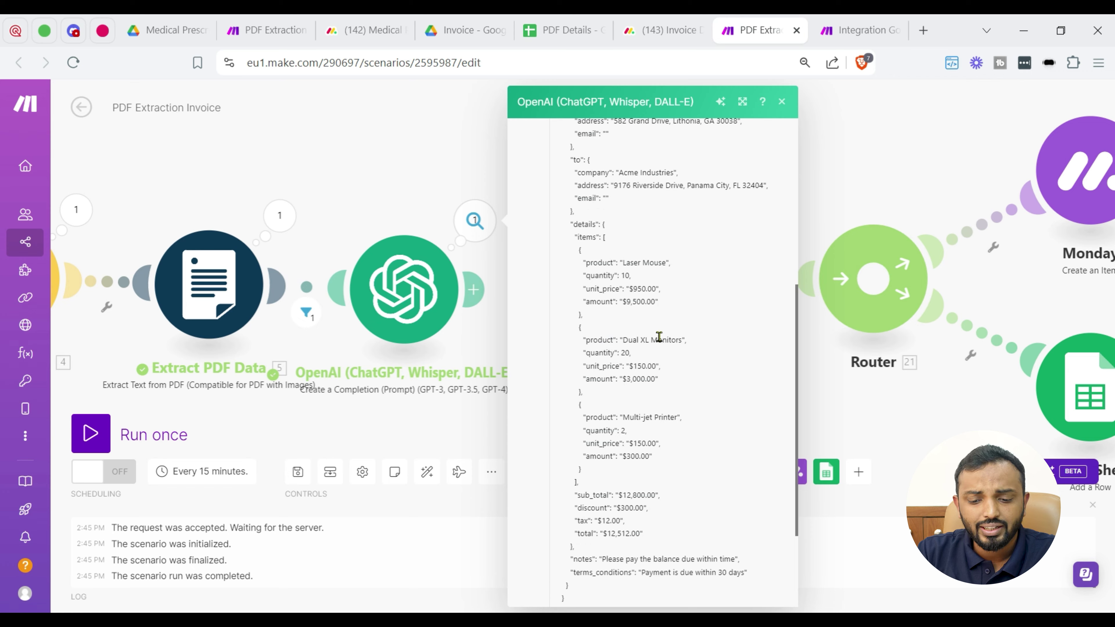
key(ctrl+plus)
scroll(687, 344, down, 3)
scroll(687, 344, down, 2)
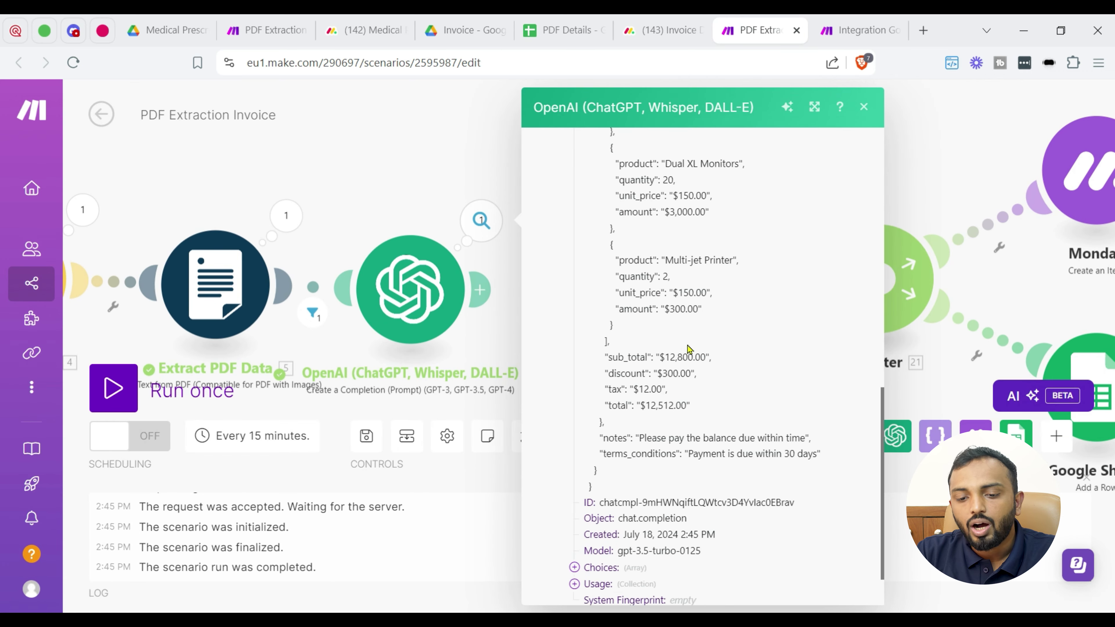
click(419, 212)
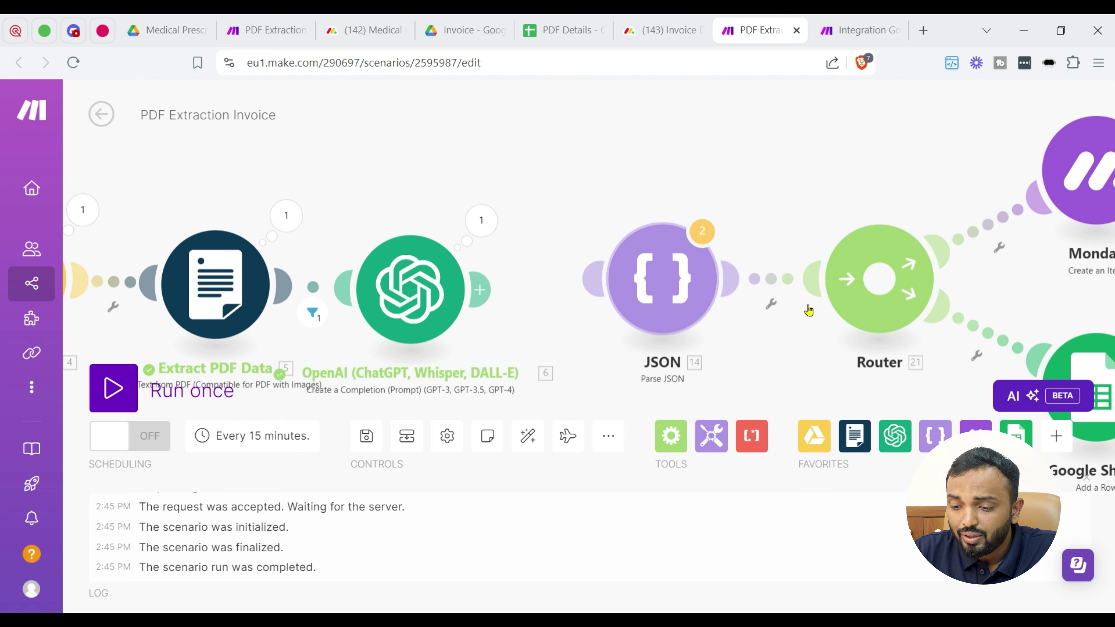
- Search the available apps for "json" and view the JSON app's modules, including Parse JSON
click(1058, 436)
text(json)
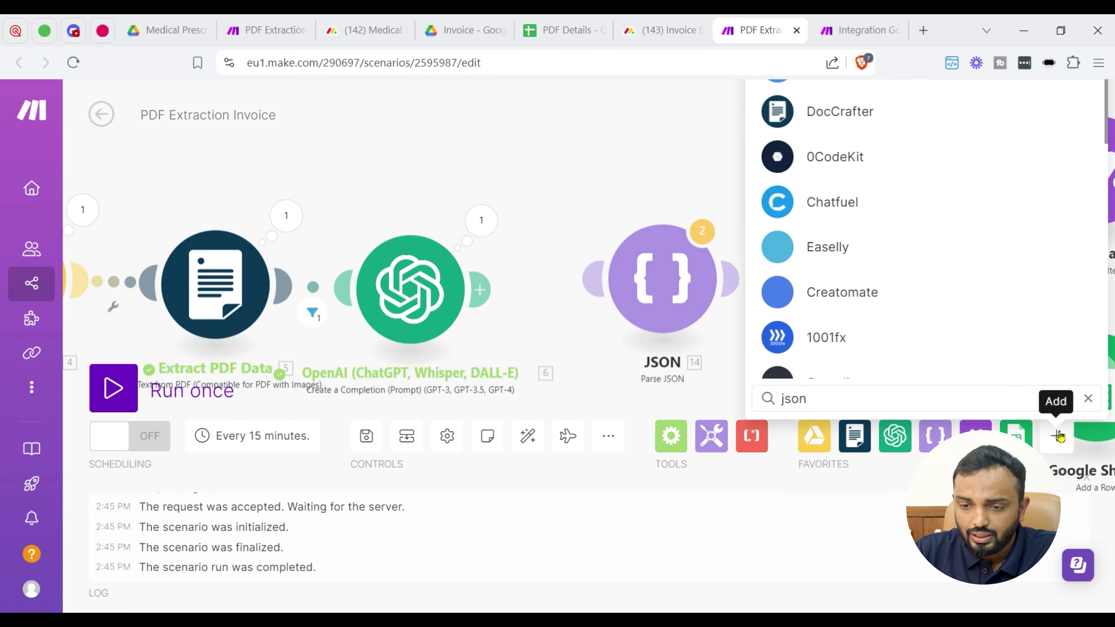
key(ctrl+minus)
key(ctrl+minus)
key(ctrl+minus)
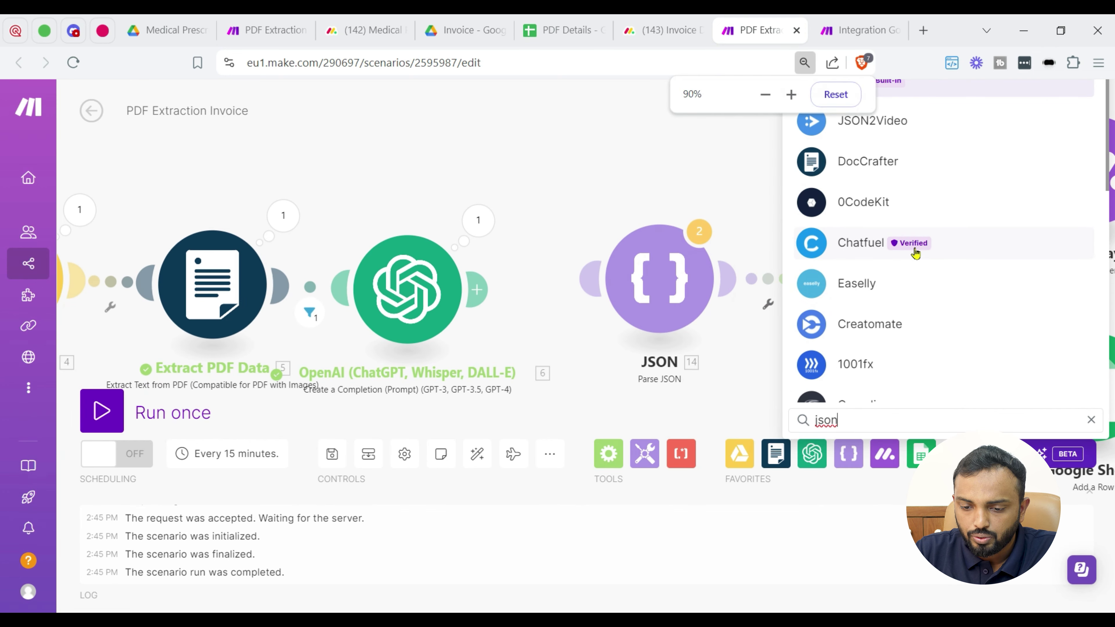
click(885, 265)
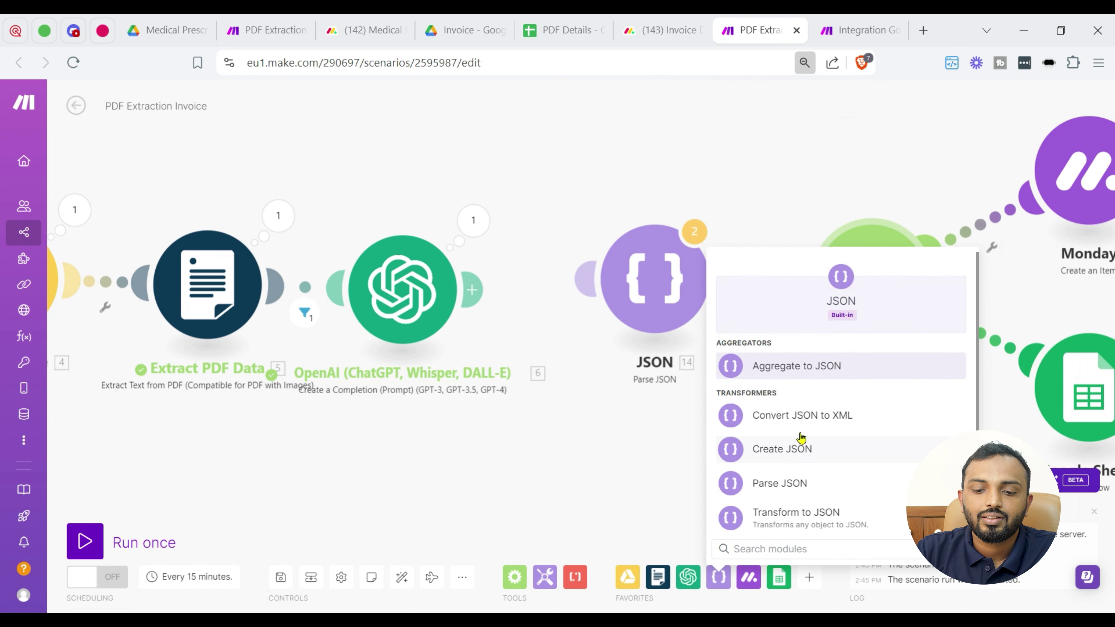
click(790, 480)
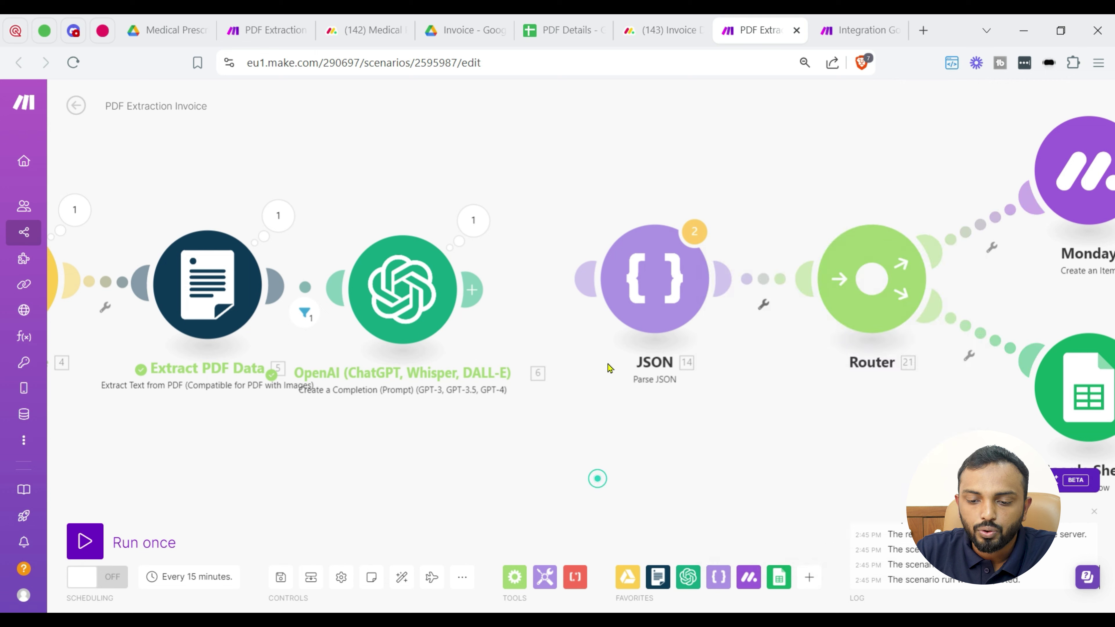
- Connect the existing JSON module to the OpenAI module and examine the mapping in its JSON string field
drag(635, 304, 604, 316)
click(608, 317)
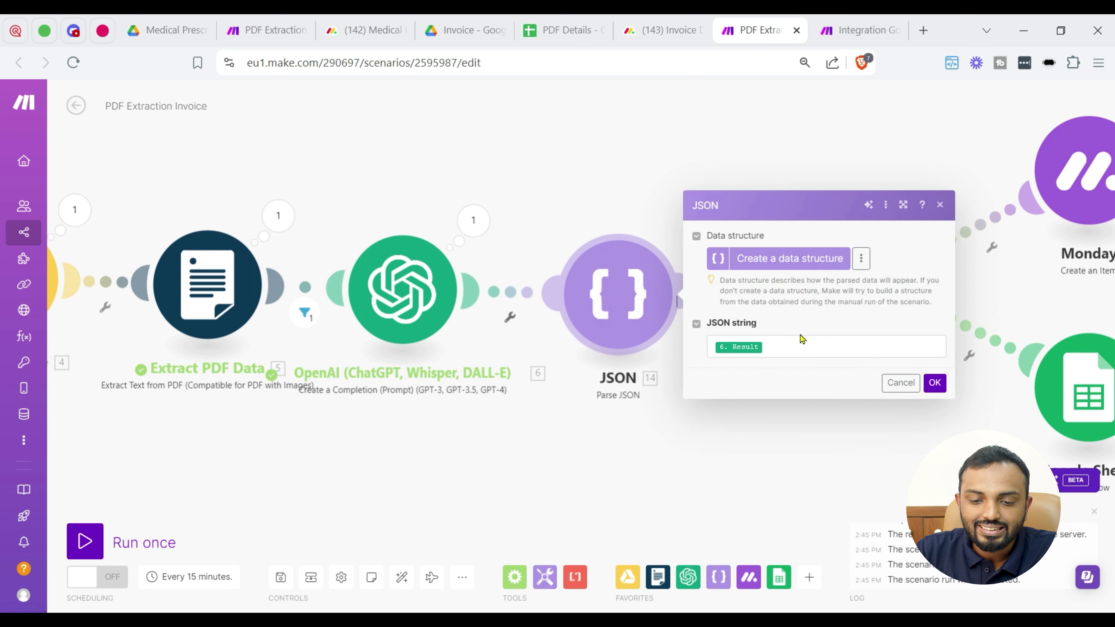
click(796, 346)
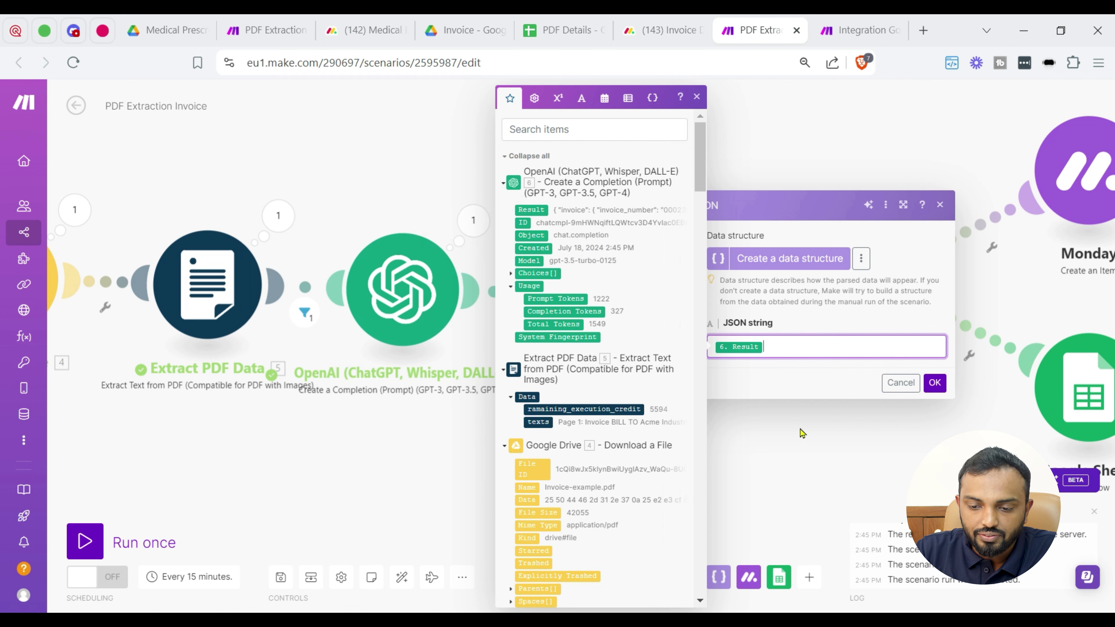
- Close the JSON module's settings and unlink the Router from the JSON module
click(796, 446)
right_click(731, 293)
click(779, 324)
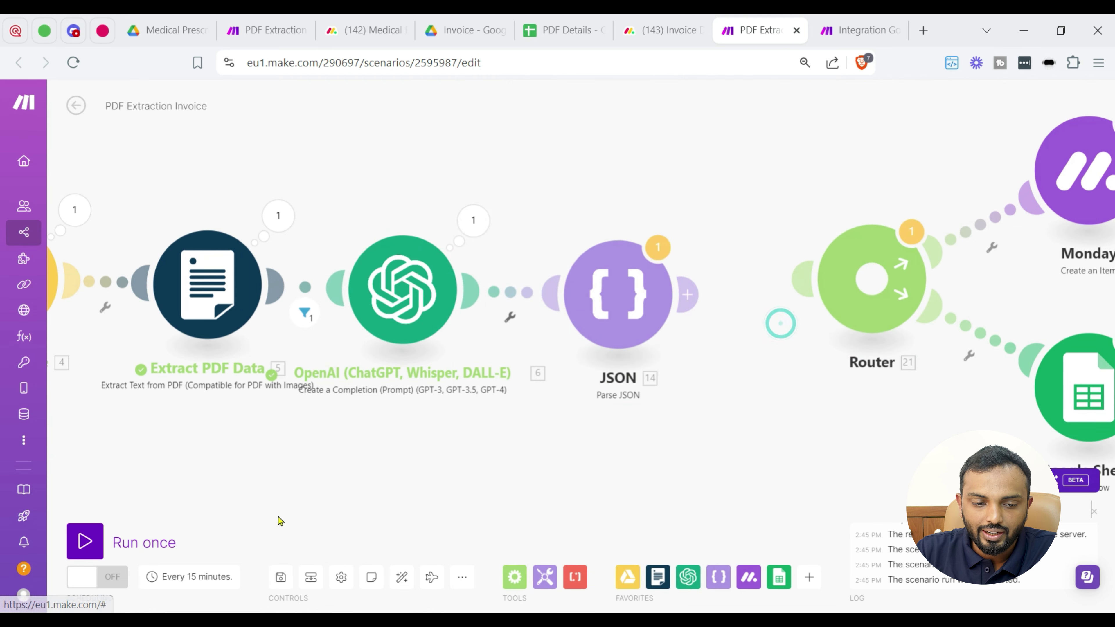
- Choose a manual starting file for the Google Drive trigger again and run the scenario once through the JSON module
drag(246, 496, 560, 431)
scroll(560, 430, down, 1)
right_click(201, 248)
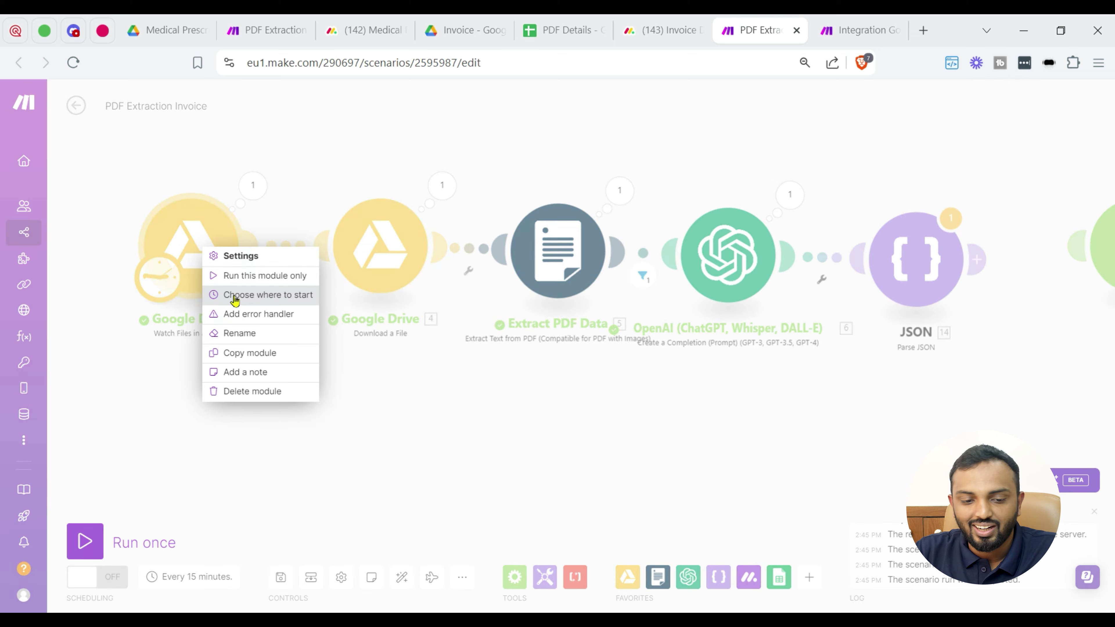
click(234, 294)
click(296, 275)
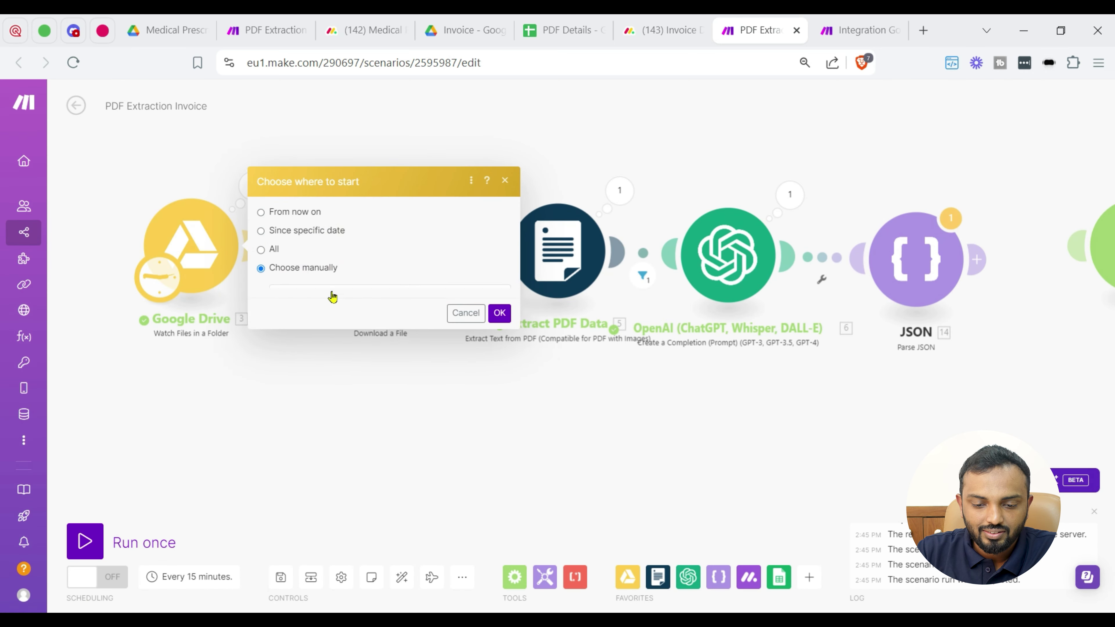
click(344, 277)
click(500, 329)
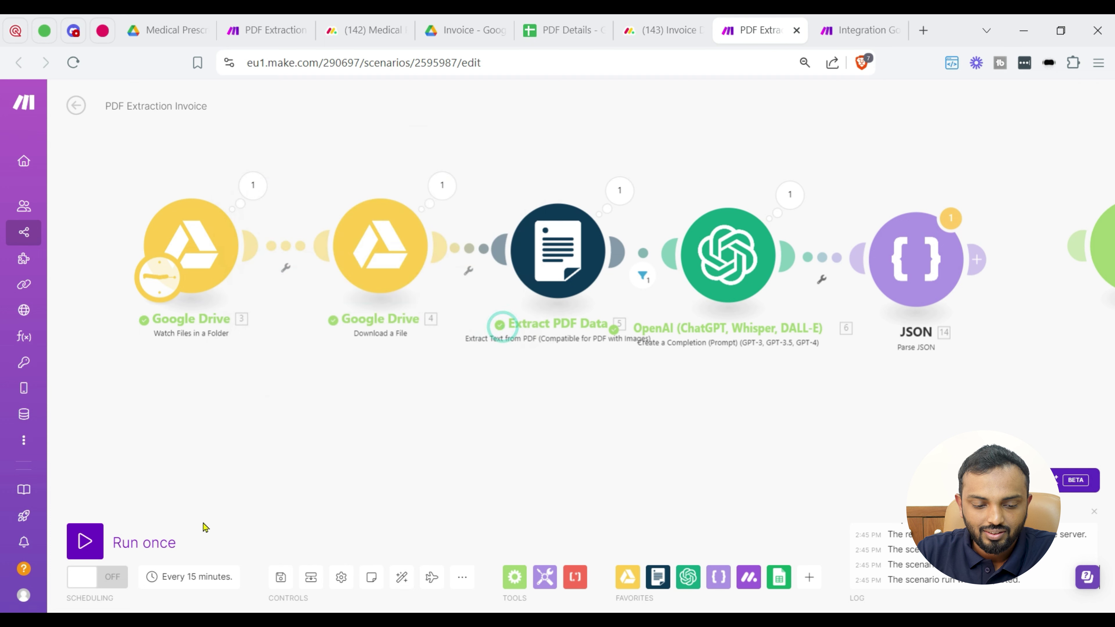
click(148, 546)
click(374, 587)
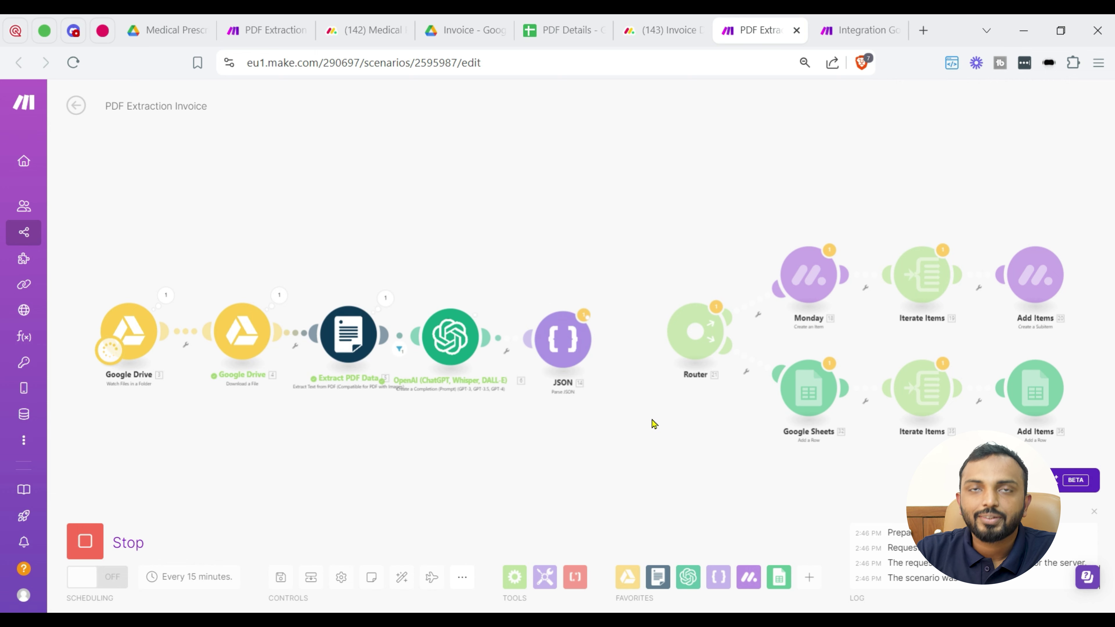
- Examine the JSON module's output bundle, expanding the invoice, from and to collections, and close it
scroll(615, 413, up, 3)
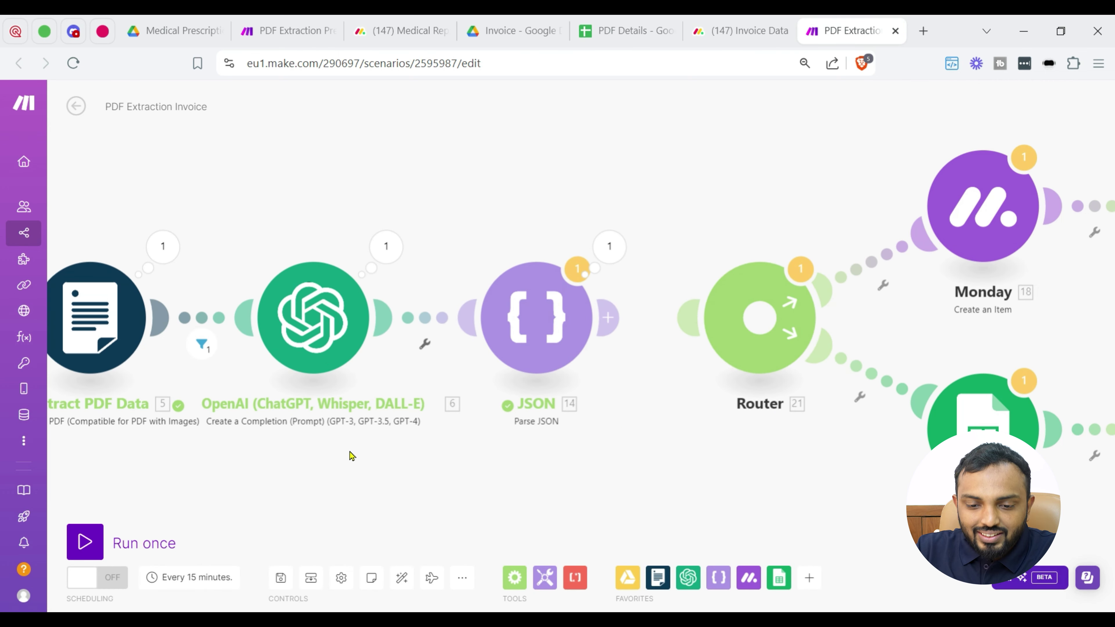
click(609, 247)
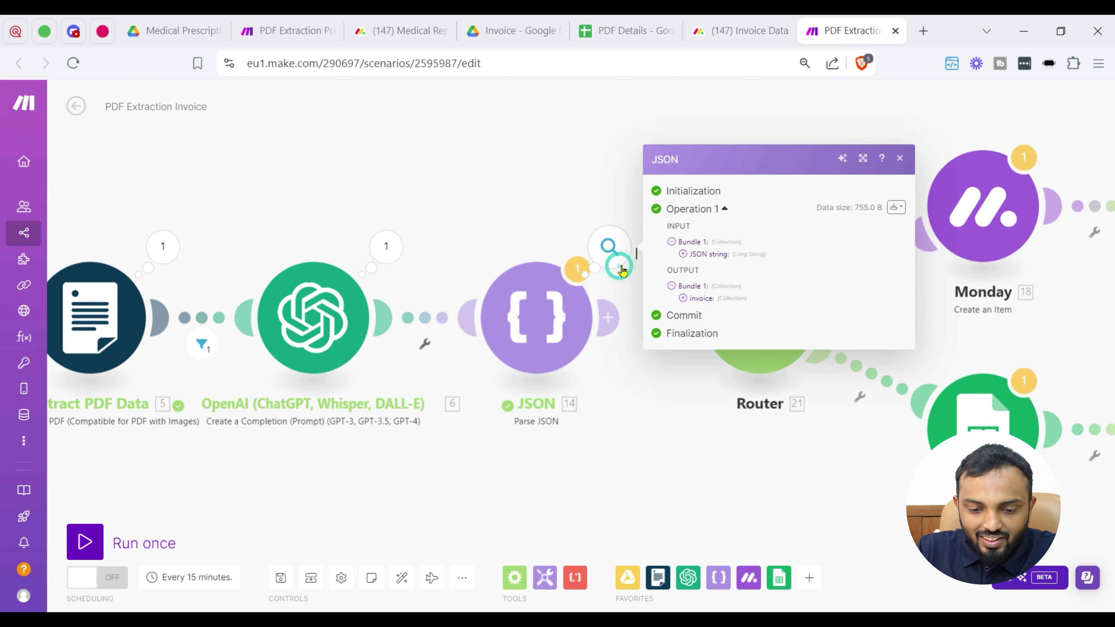
click(723, 301)
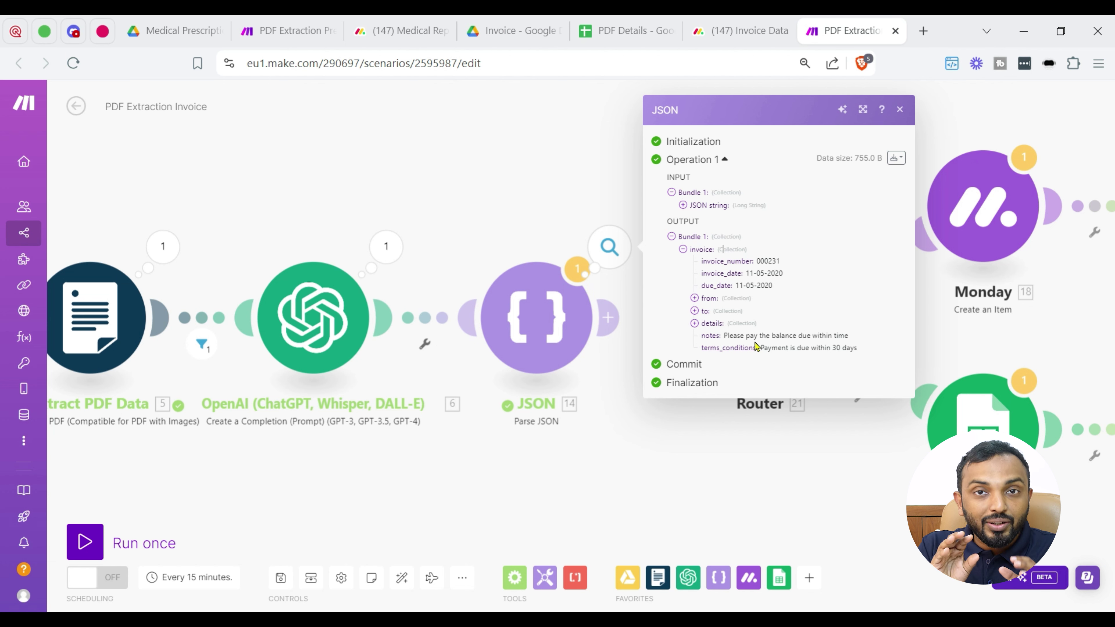
click(694, 298)
click(695, 337)
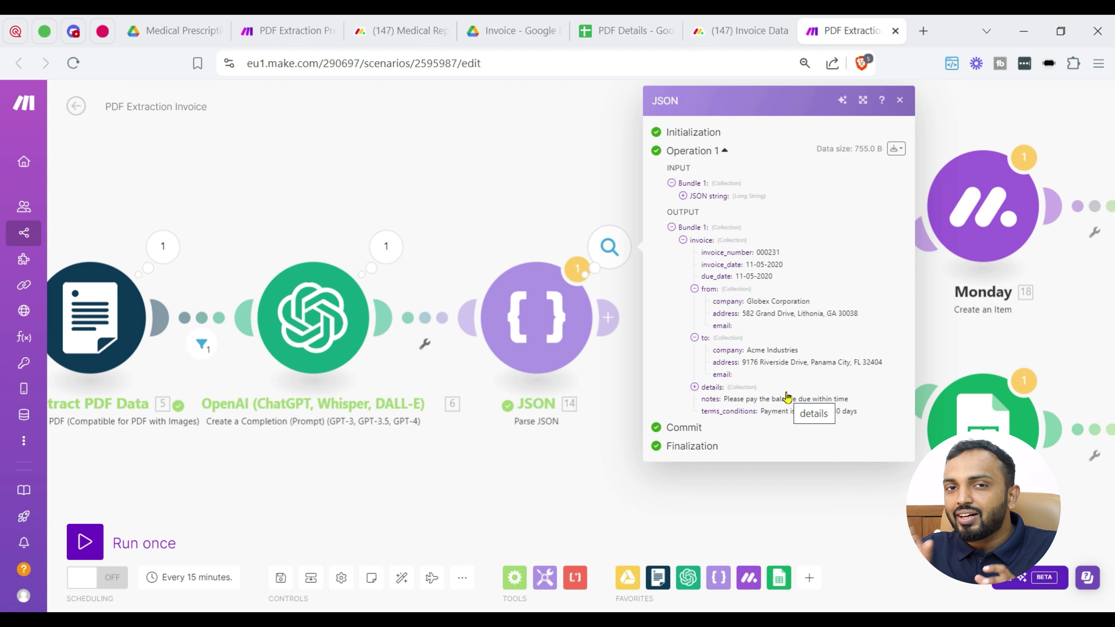
click(570, 451)
- Connect the existing Router to the JSON module and view the Flow Control modules
drag(723, 441, 513, 441)
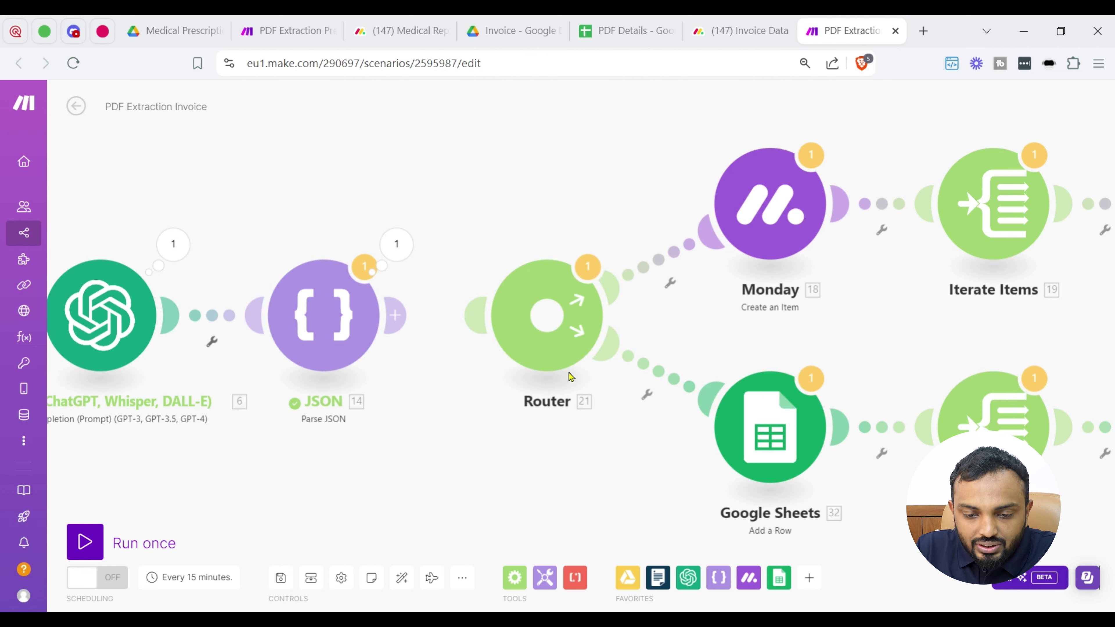
drag(564, 356, 533, 356)
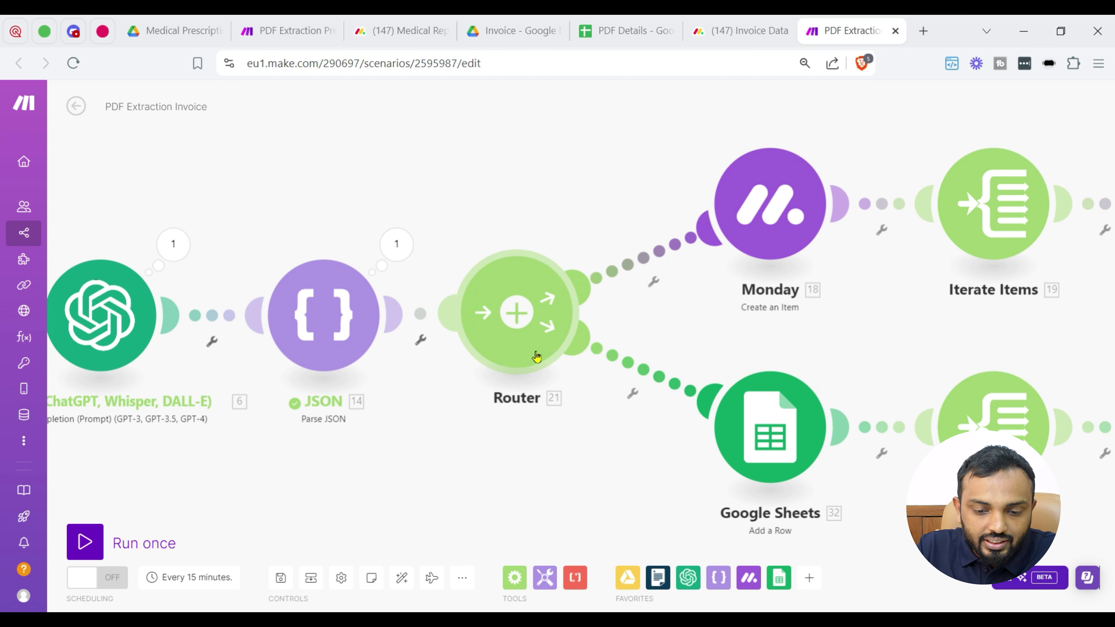
click(522, 580)
click(438, 462)
- Unlink the Router from the JSON module and move the JSON module lower on the canvas
right_click(431, 317)
click(460, 347)
drag(323, 319, 286, 400)
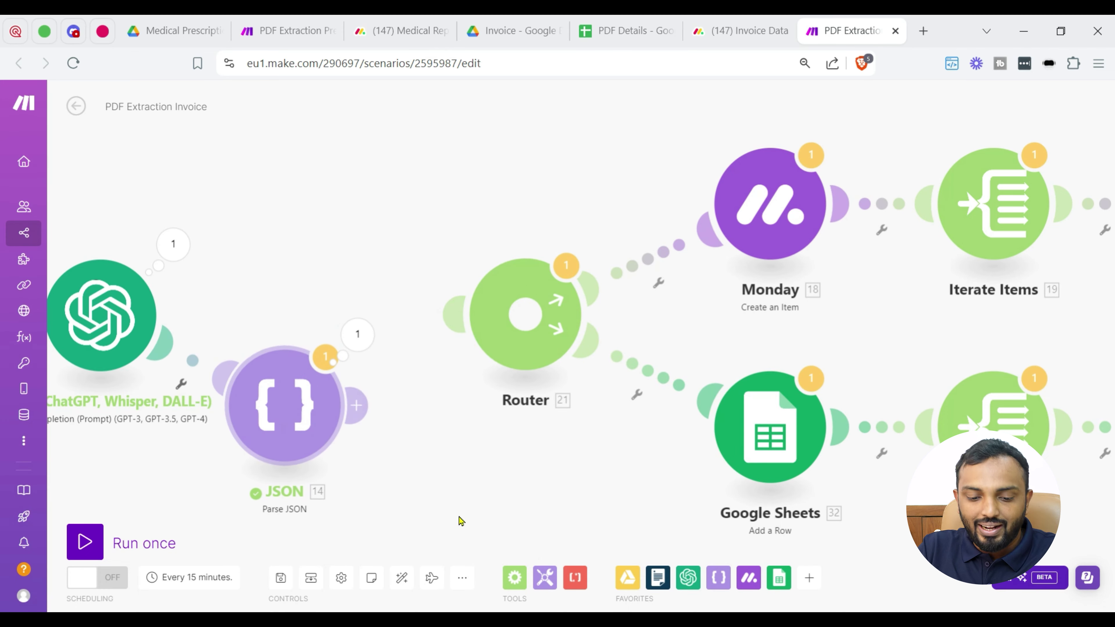
- Add a new Router from Flow Control and attach it to the JSON module
click(514, 577)
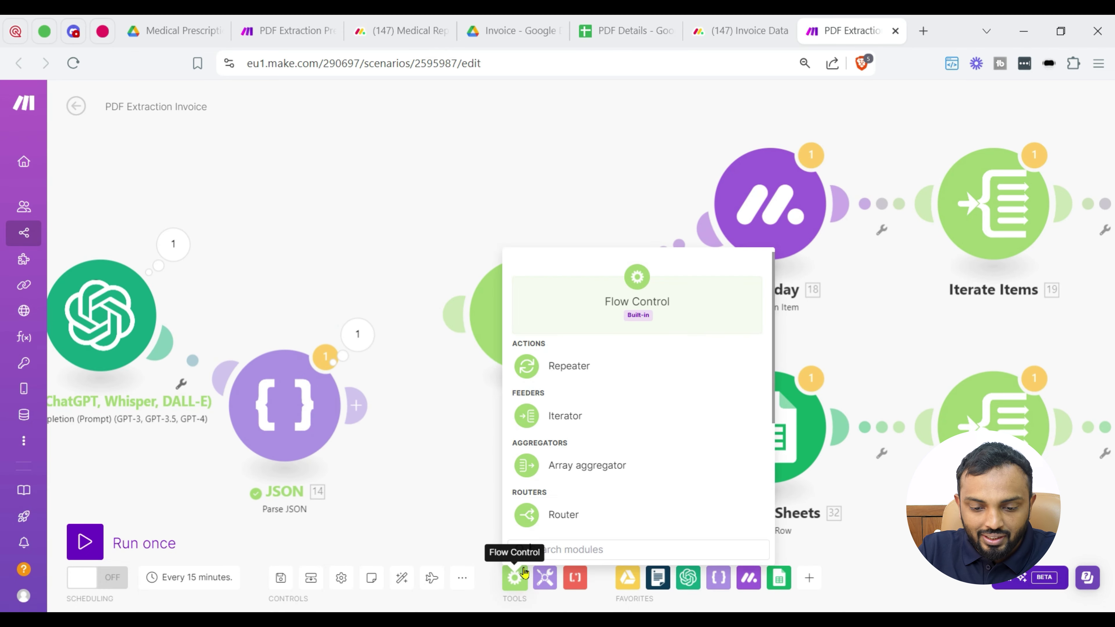
click(576, 519)
click(407, 502)
click(421, 486)
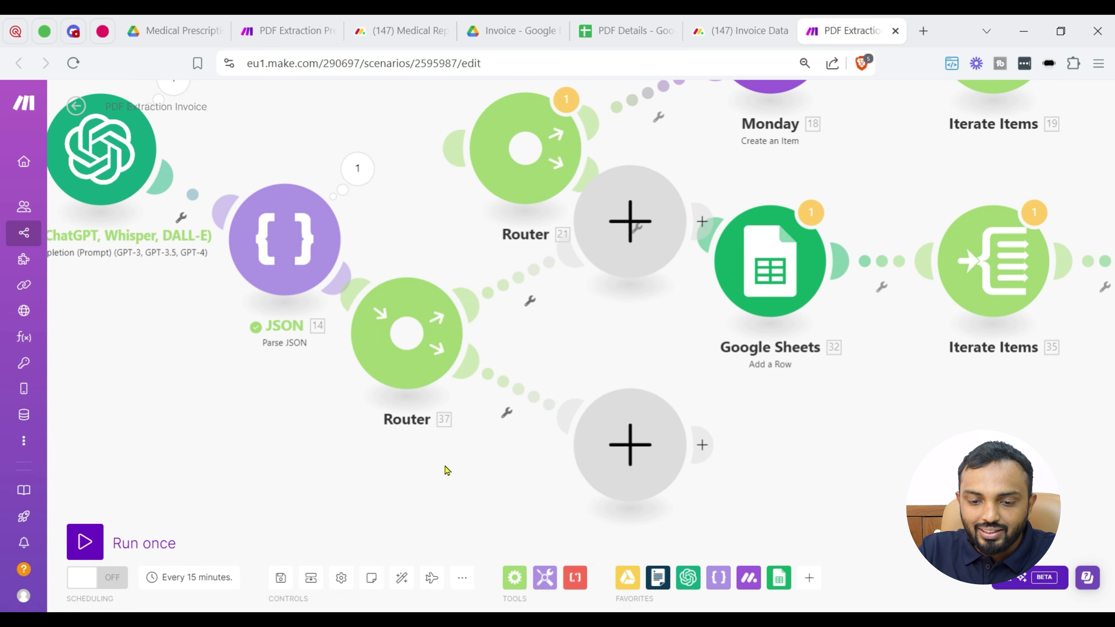
- Delete the newly added Router and the two empty placeholder modules on its routes
right_click(406, 375)
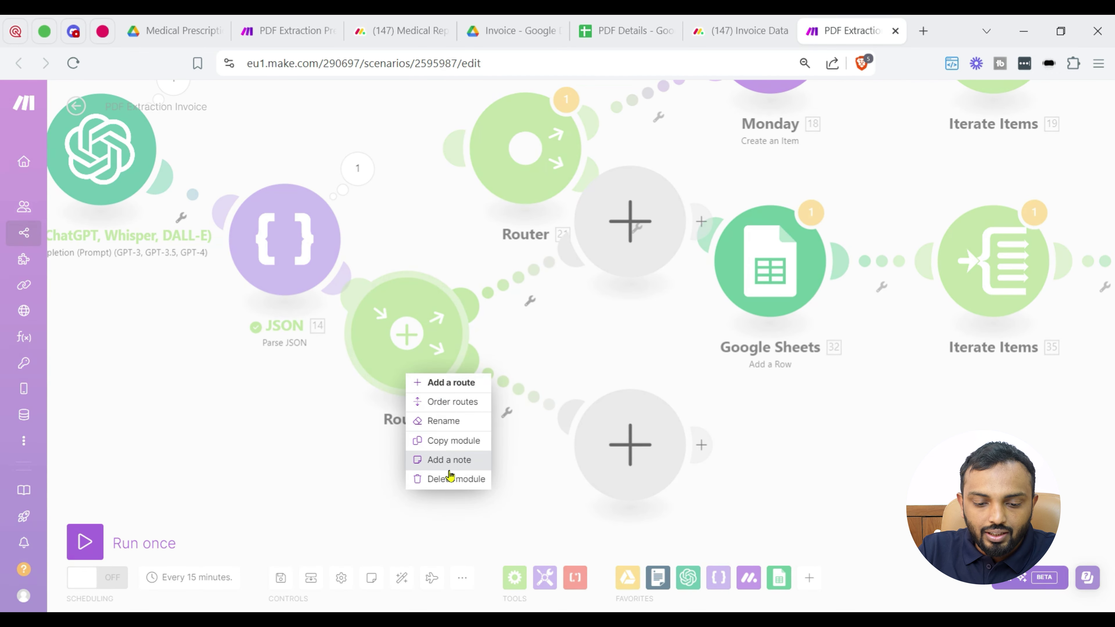
click(452, 478)
right_click(616, 253)
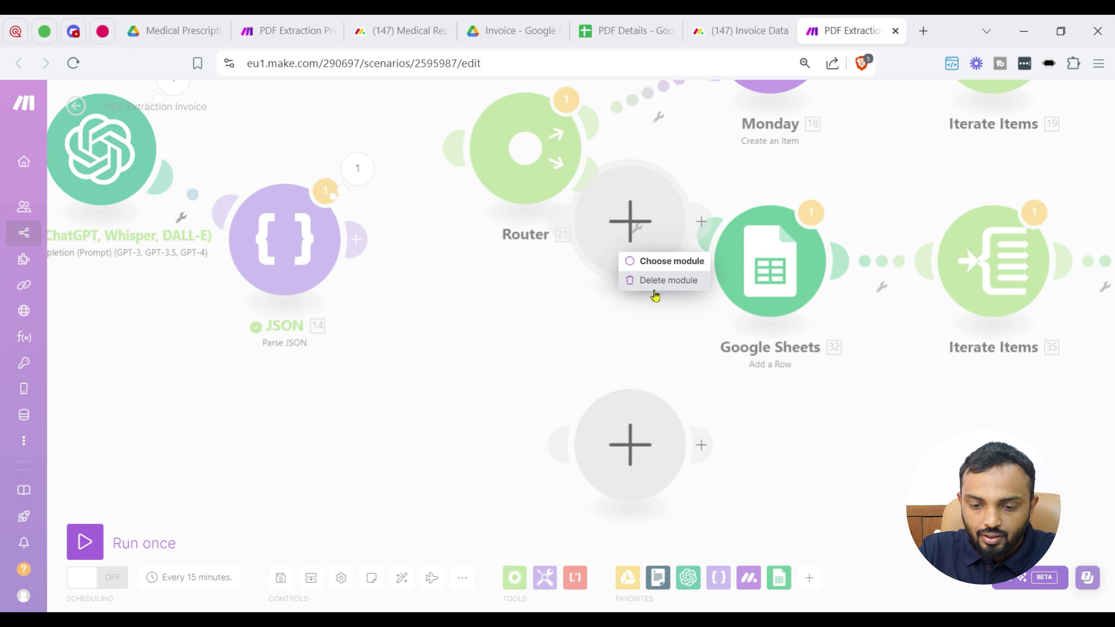
click(667, 281)
right_click(649, 447)
click(696, 473)
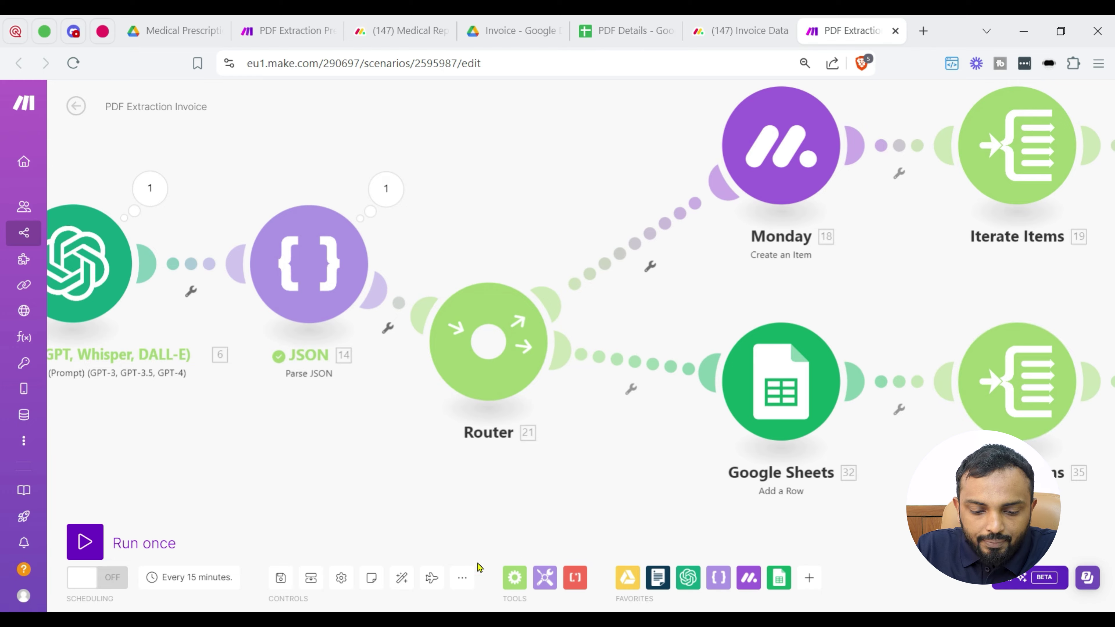
- Auto-align all modules in the scenario
click(401, 578)
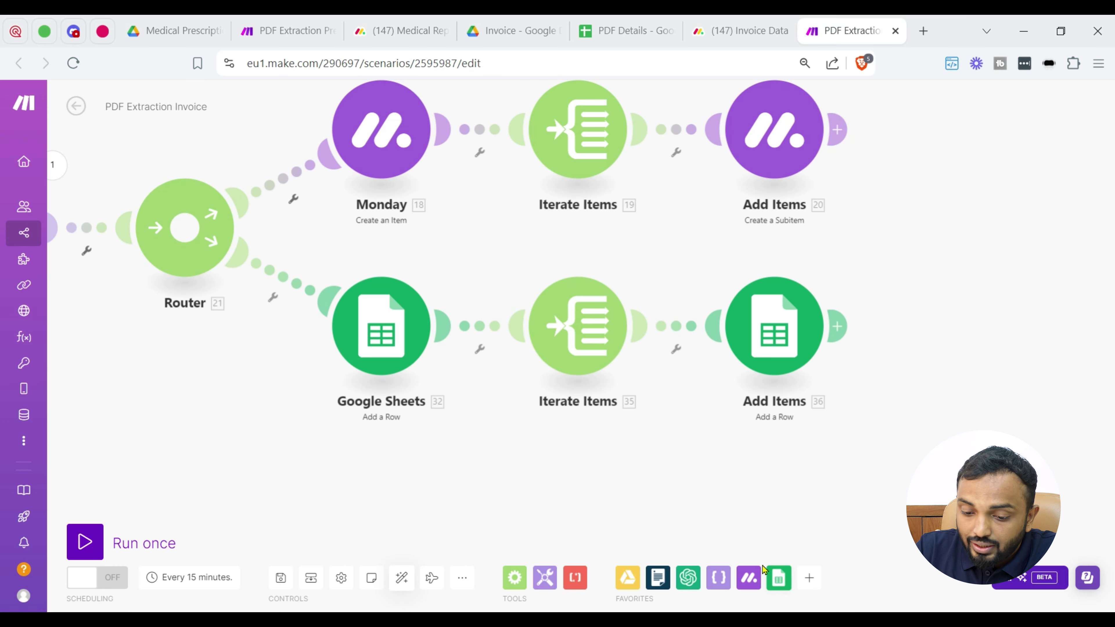
- Search the available apps for google and browse the Google Sheets triggers and actions, including Add a Row
click(807, 578)
text(google)
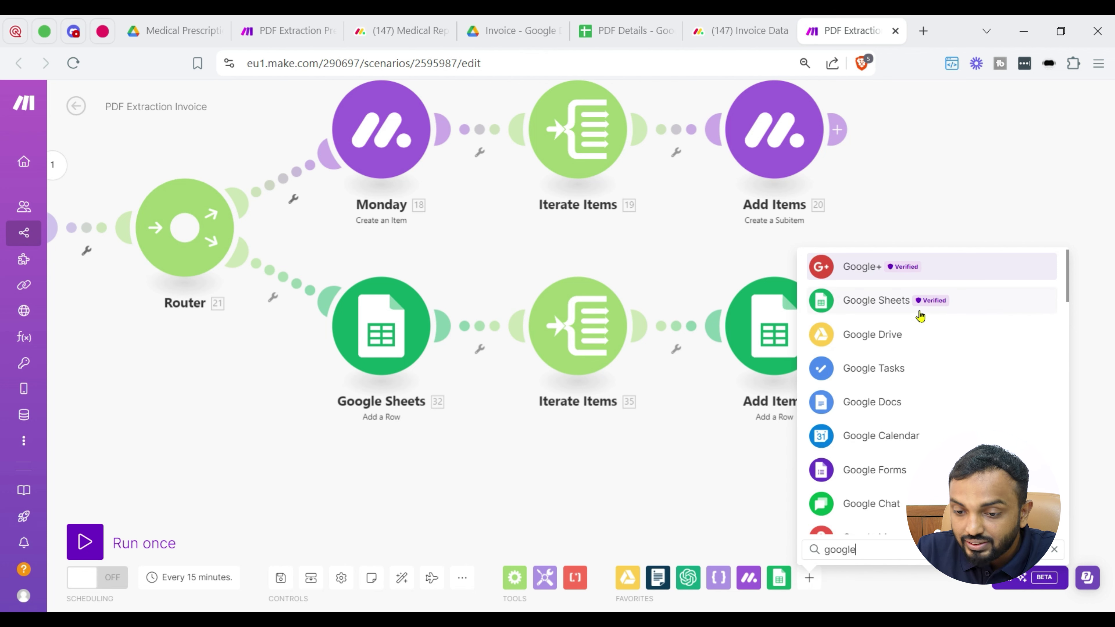
click(920, 316)
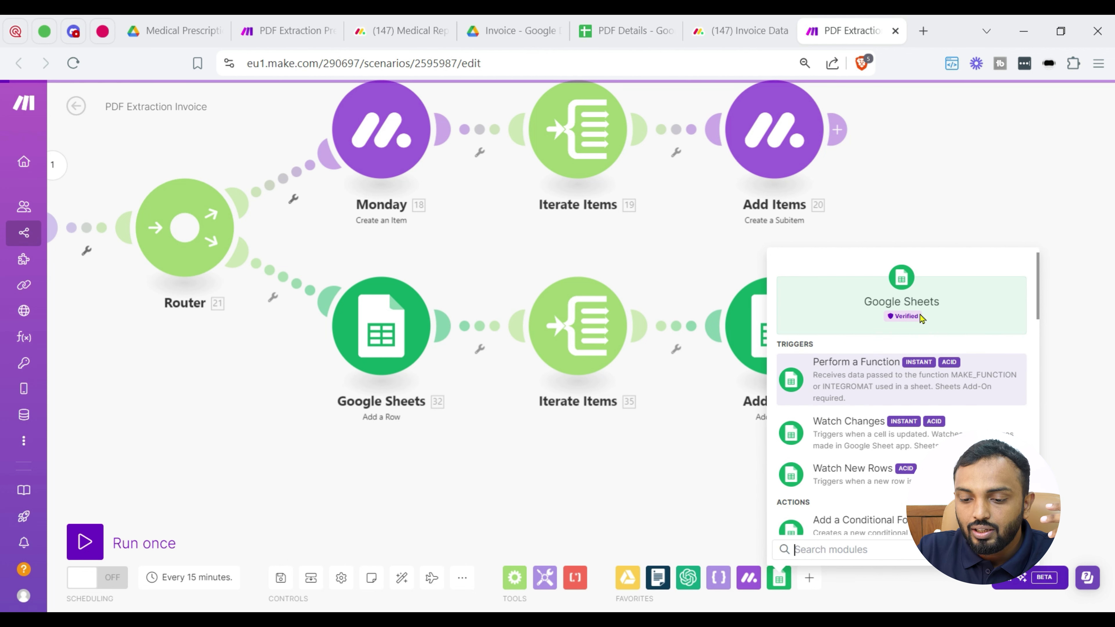
scroll(906, 385, down, 2)
scroll(906, 385, down, 2)
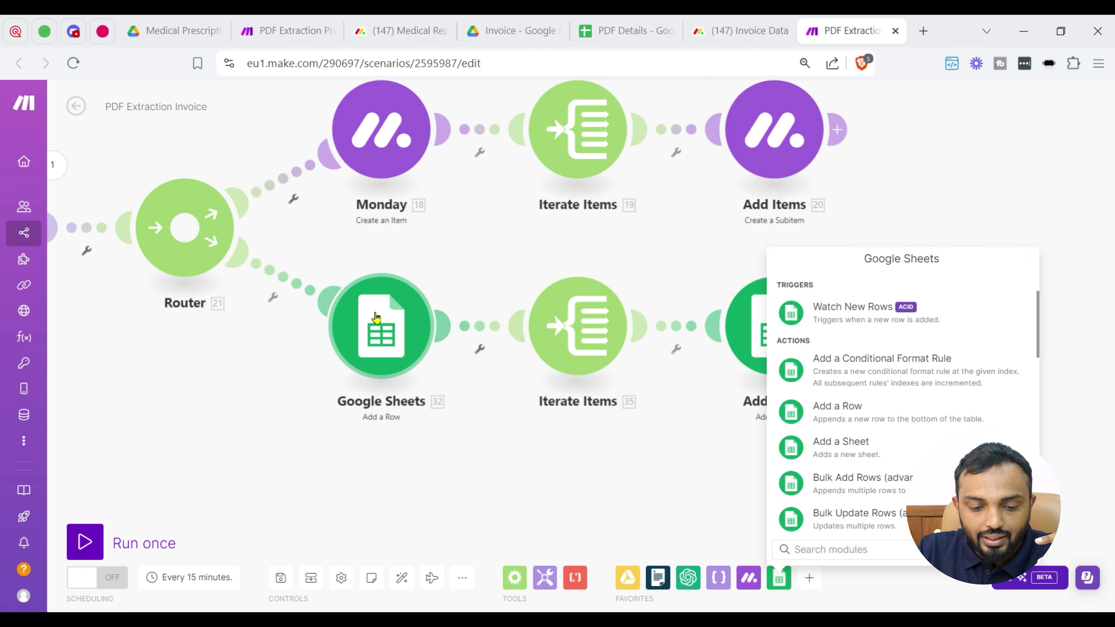
- Open the settings of the Google Sheets module directly after the Router and view the form for creating a Google connection
click(867, 423)
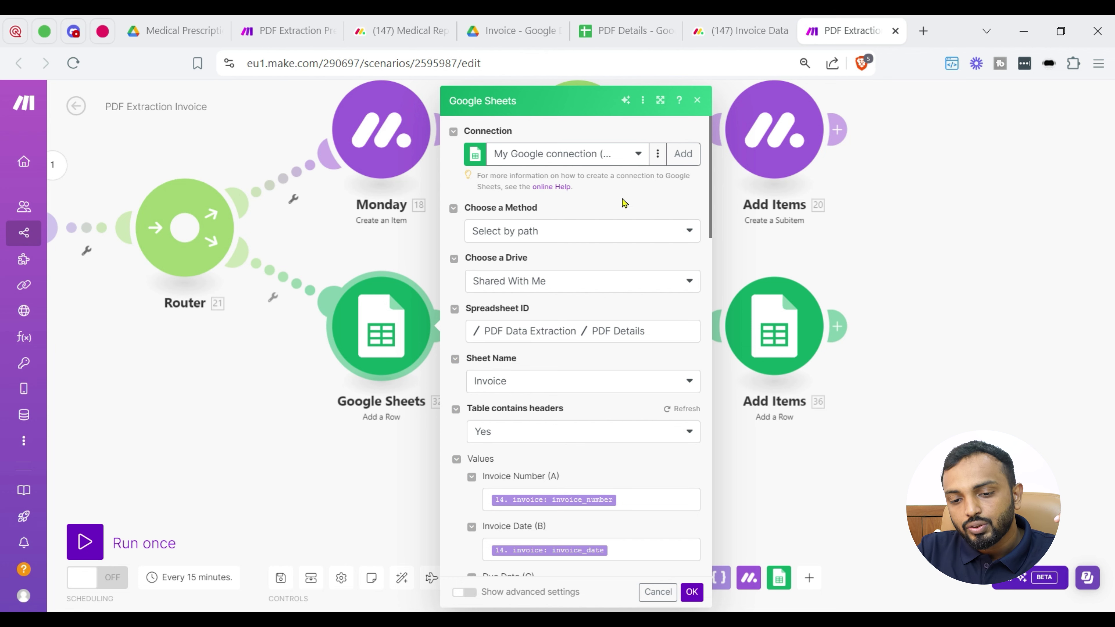
click(684, 154)
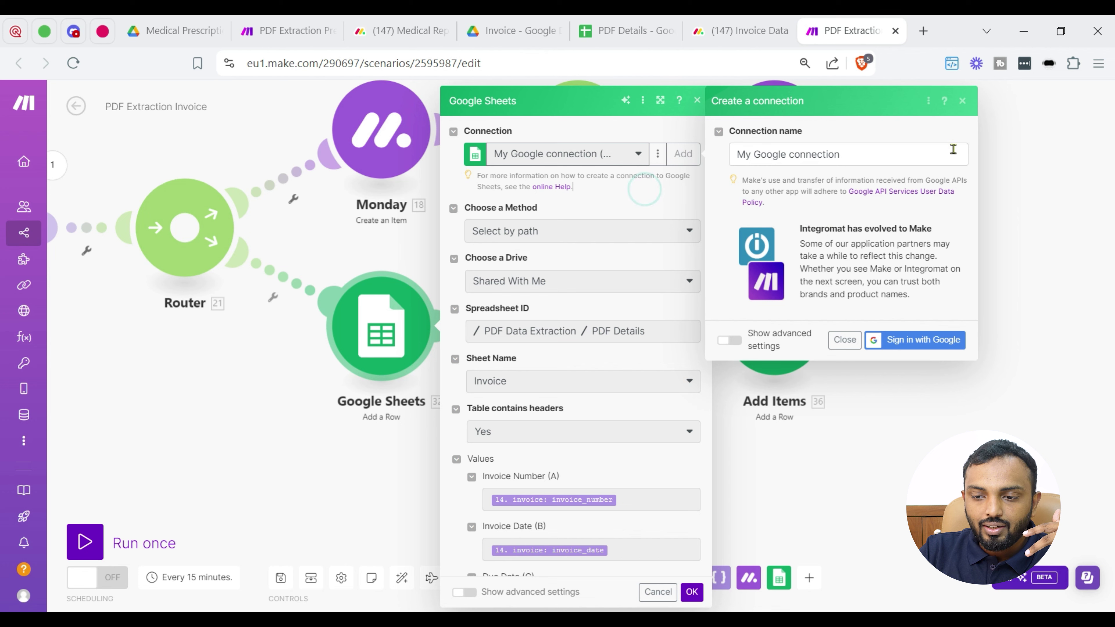
click(960, 101)
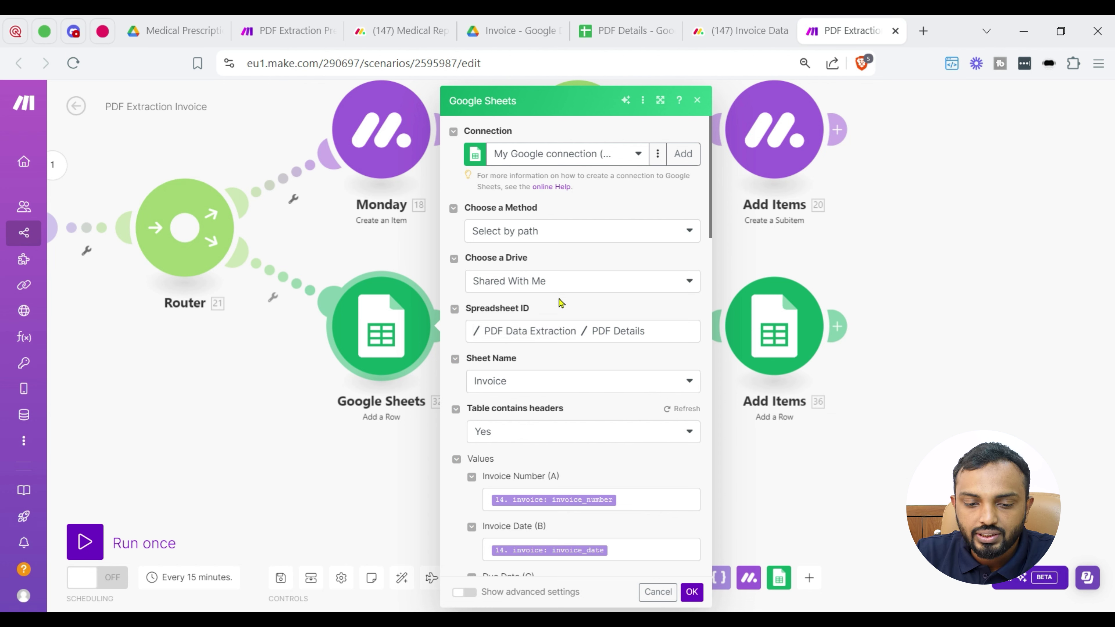
- View the folder choices in the module's spreadsheet path and choose Invoice as the sheet name
click(531, 334)
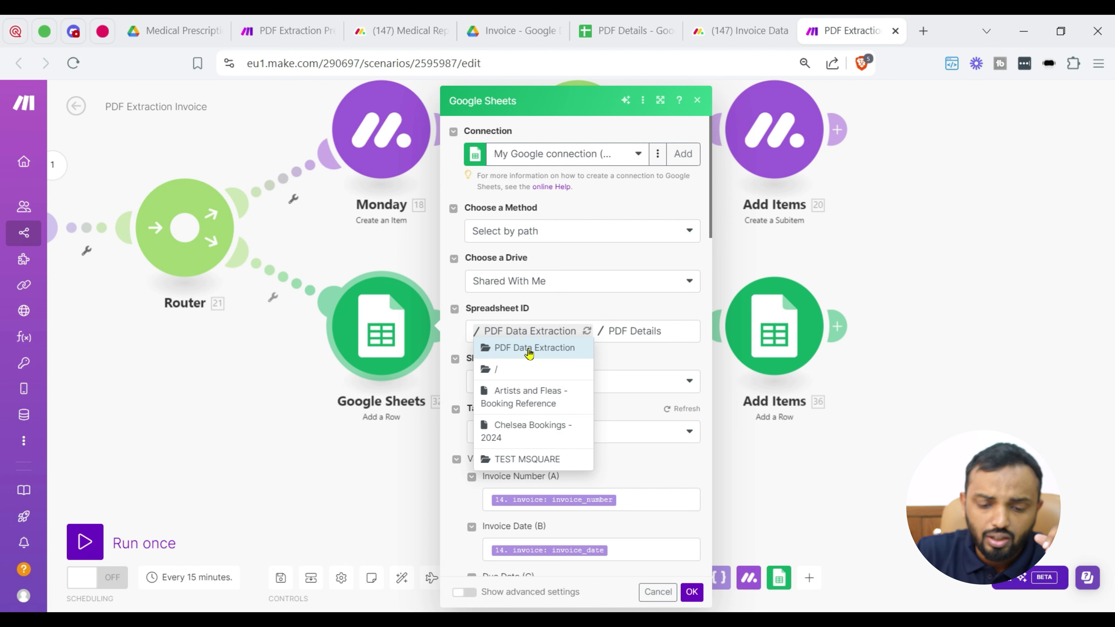
click(590, 319)
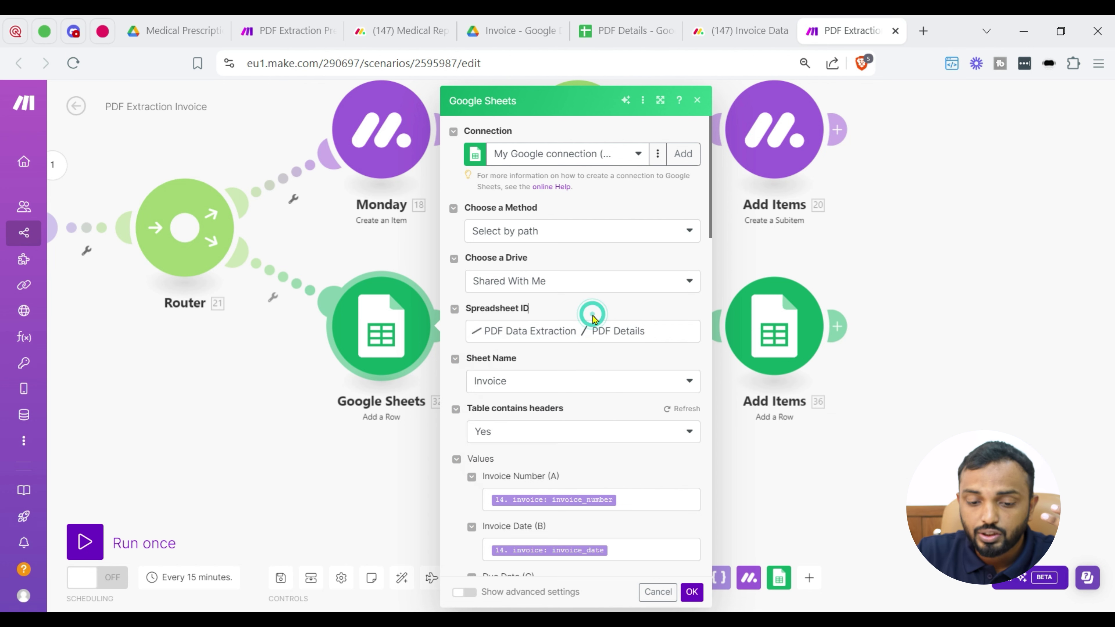
scroll(610, 351, down, 2)
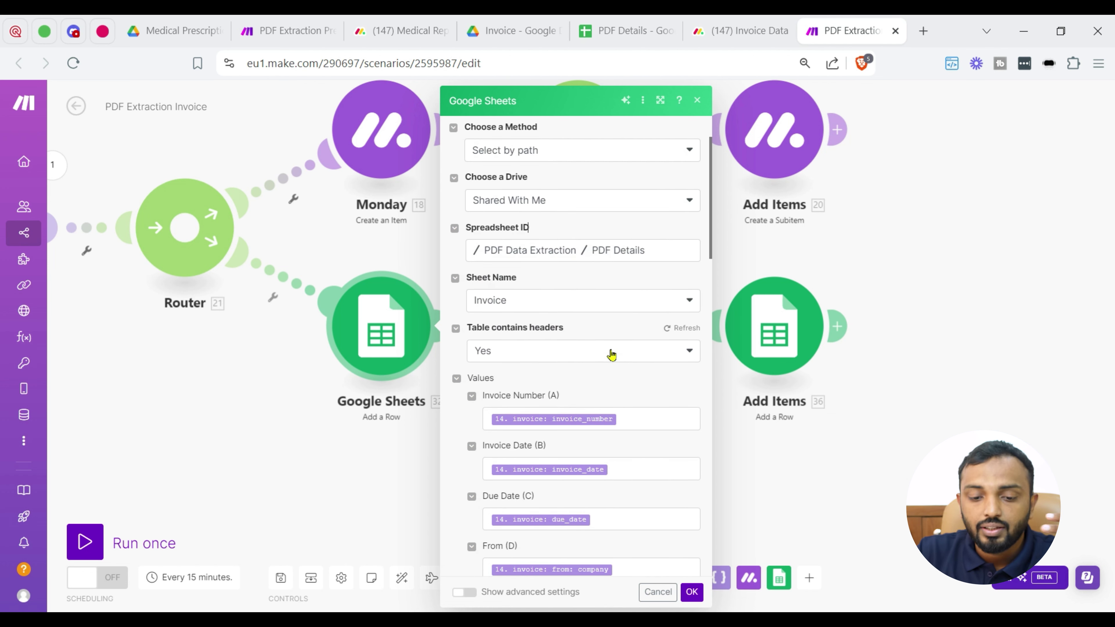
click(609, 308)
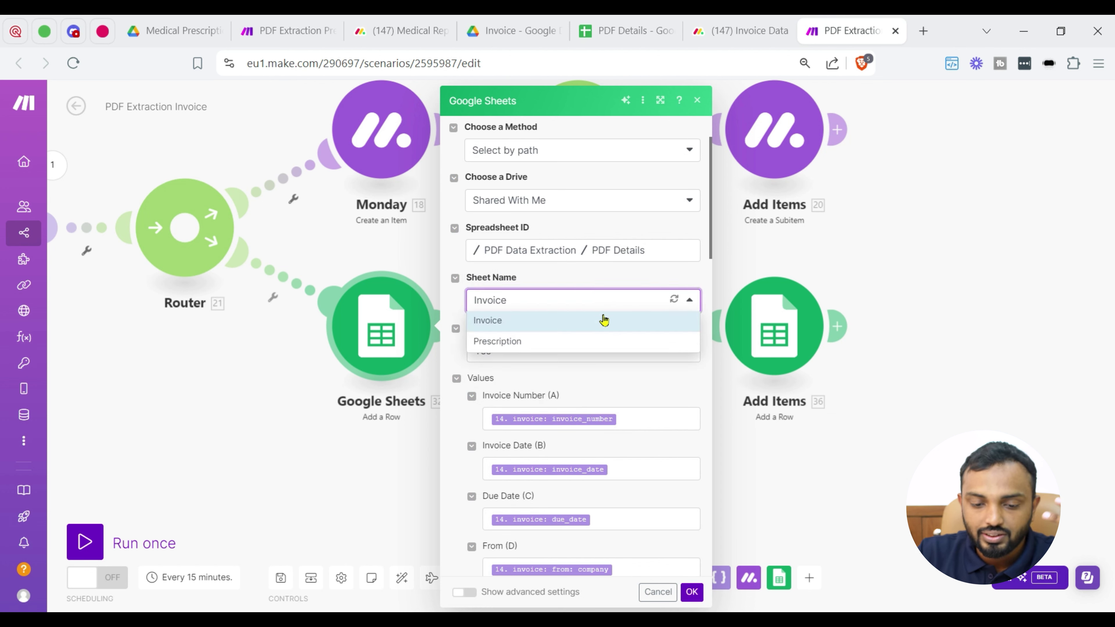
click(587, 323)
- Review how the sheet columns map to the parsed JSON invoice fields, expand the from collection, and confirm the module settings
scroll(580, 365, down, 2)
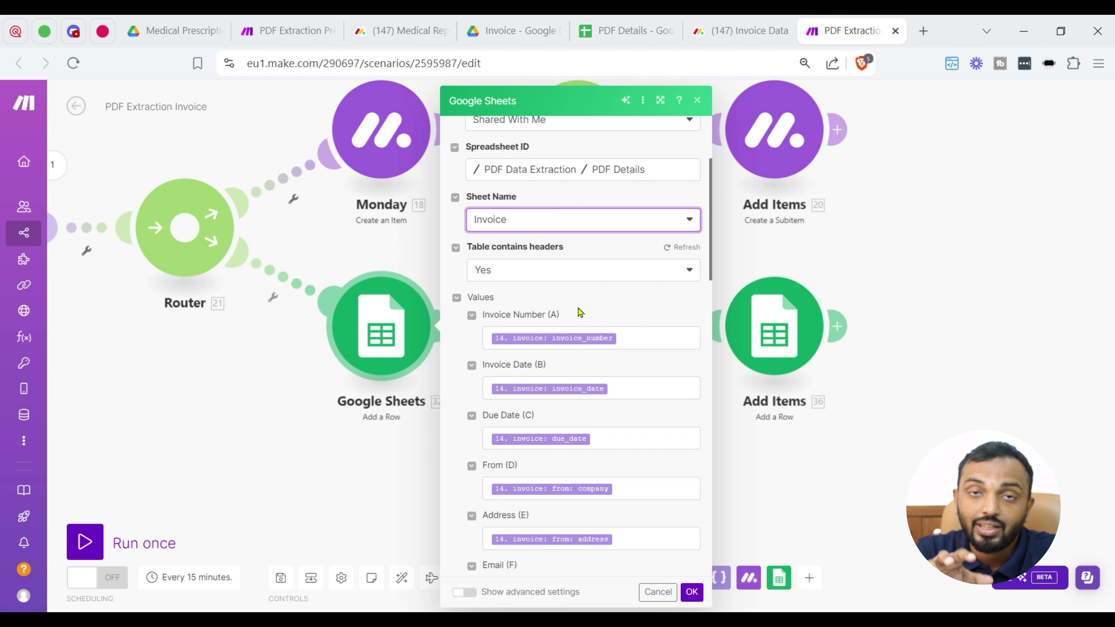
scroll(604, 315, down, 2)
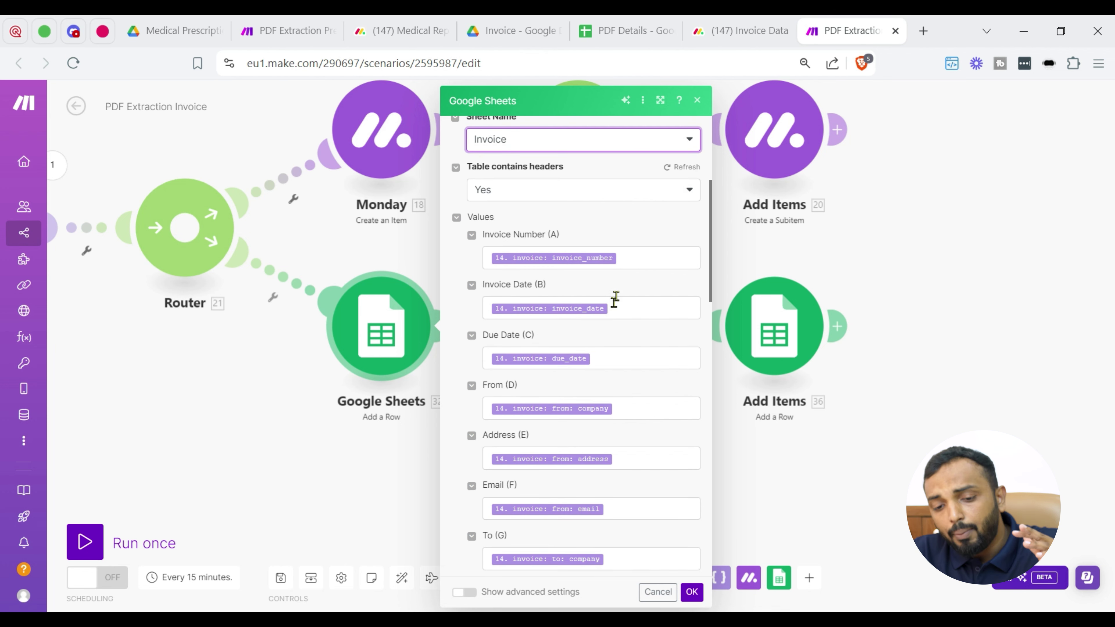
click(636, 267)
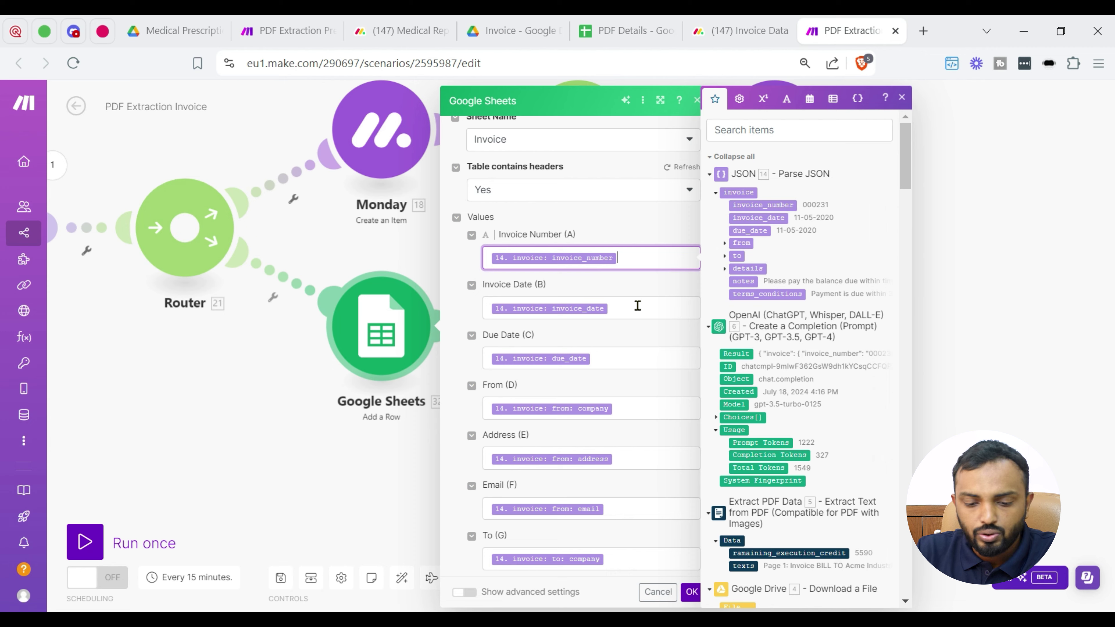
scroll(637, 305, down, 2)
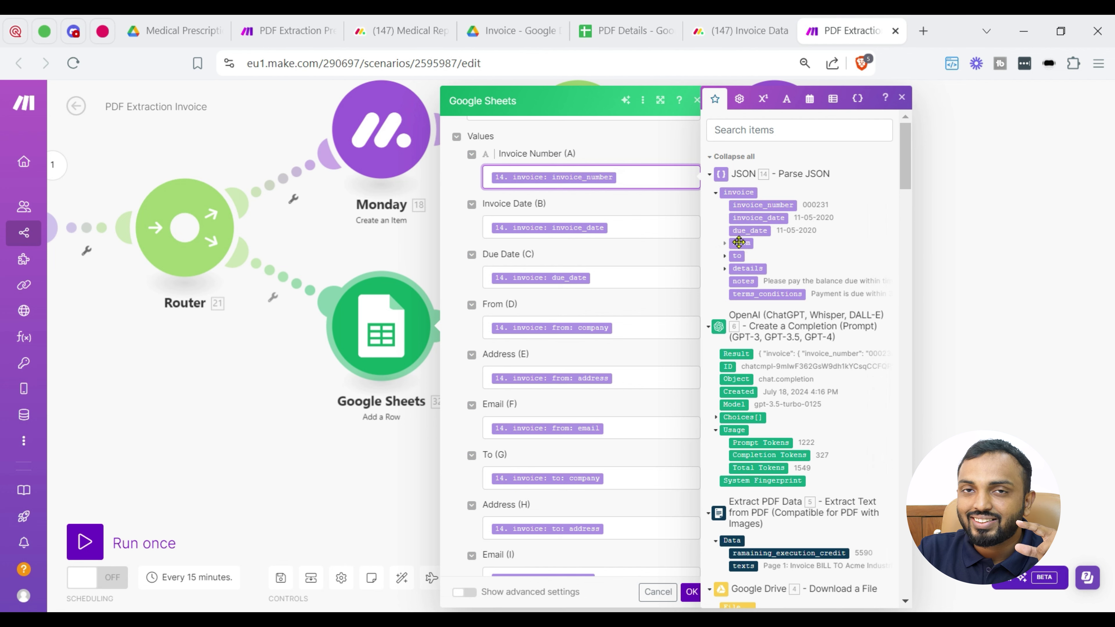
key(ctrl+plus)
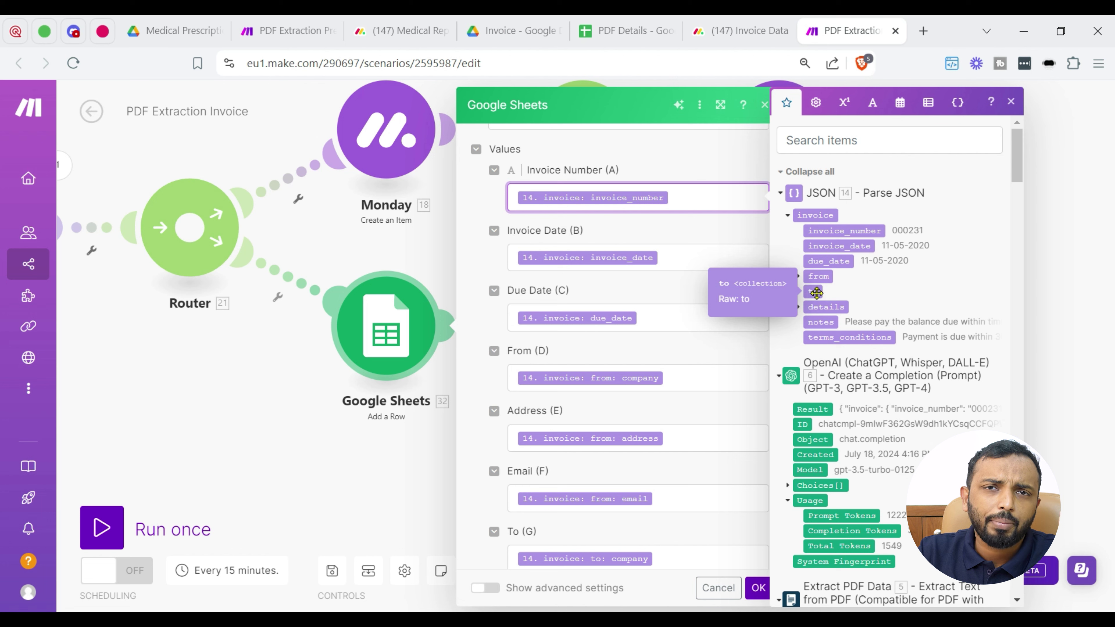
click(799, 277)
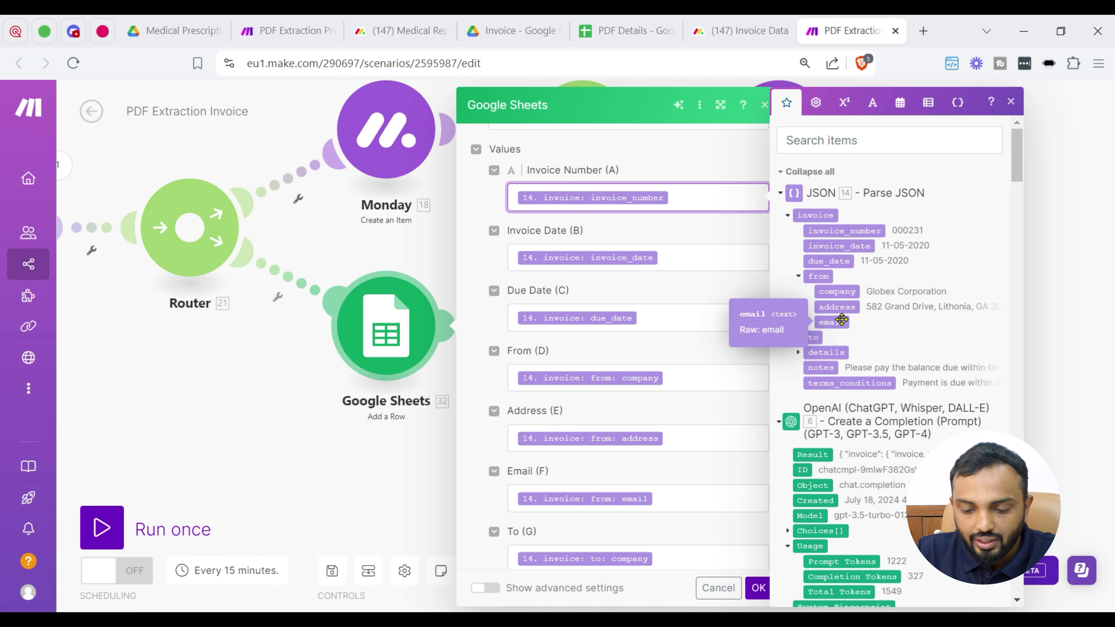
click(729, 395)
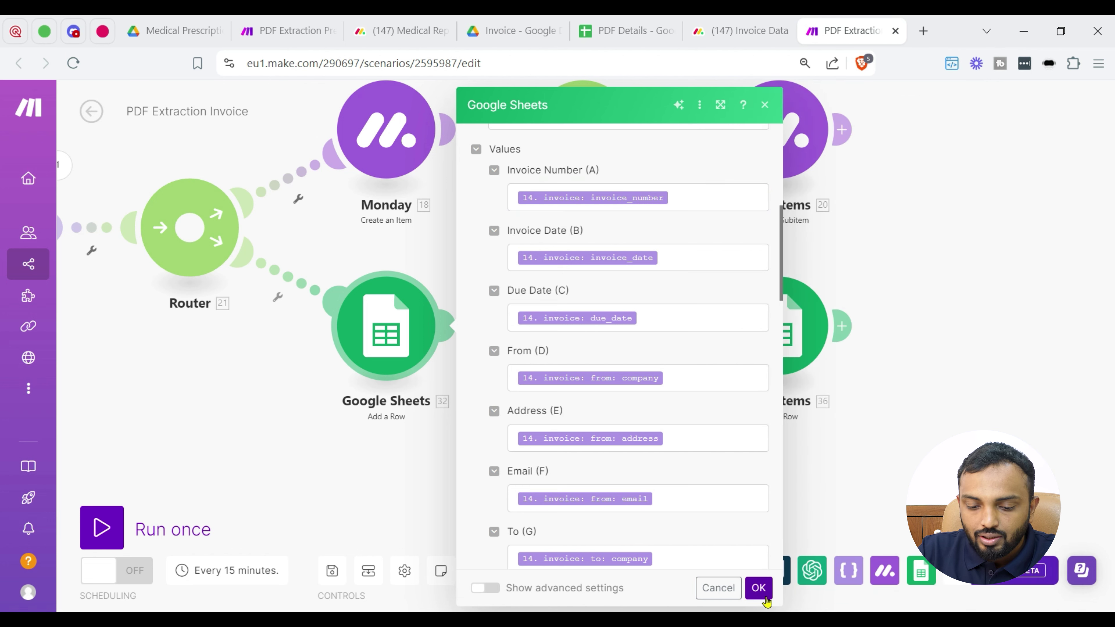
click(757, 588)
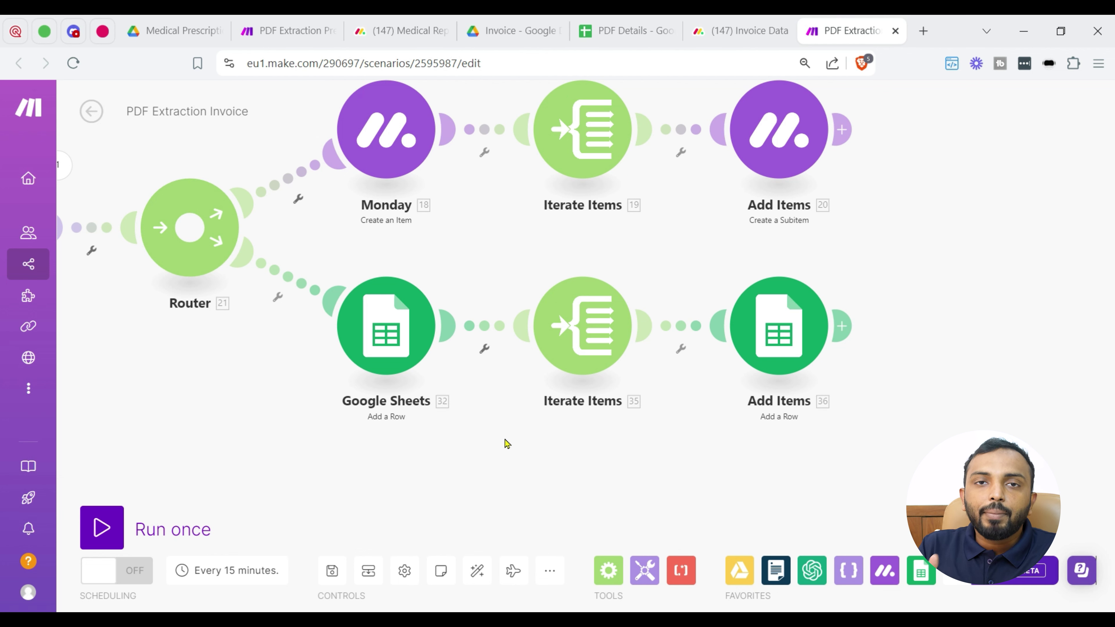
- Reopen the Google Sheets module after the Router and review its column mappings from Invoice Number through Total
click(381, 342)
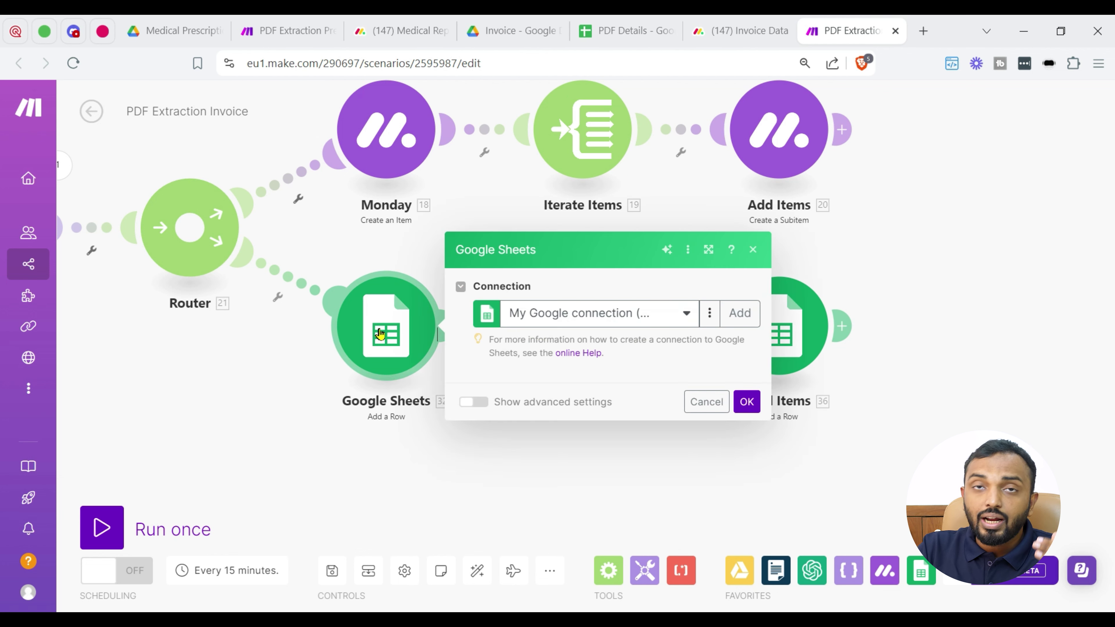
scroll(636, 399, down, 1)
scroll(639, 399, down, 5)
scroll(637, 402, up, 2)
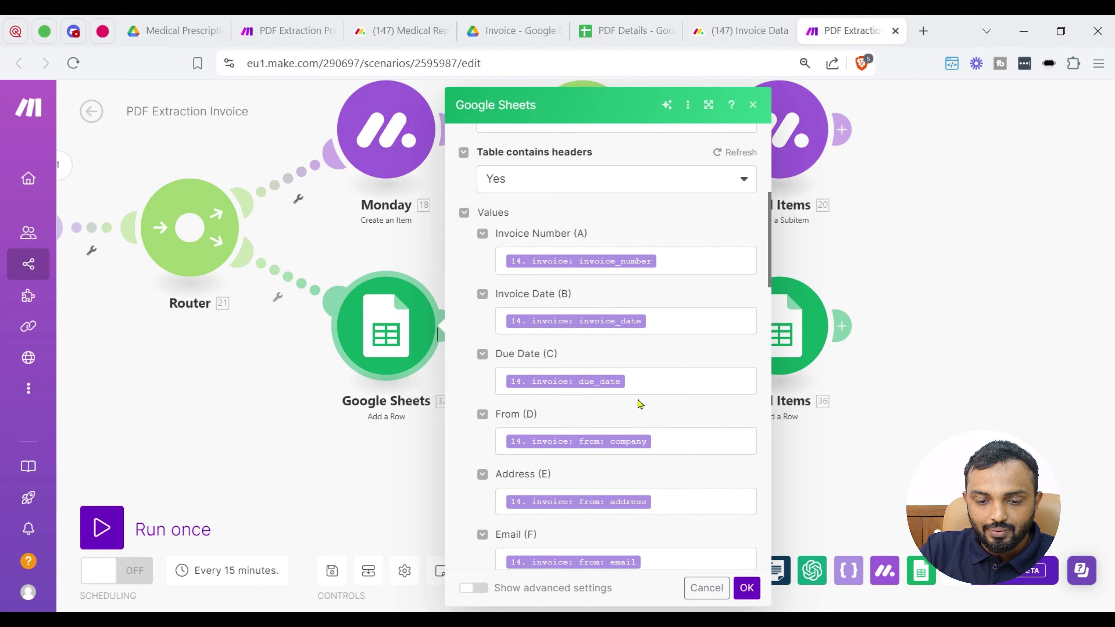
scroll(599, 368, down, 5)
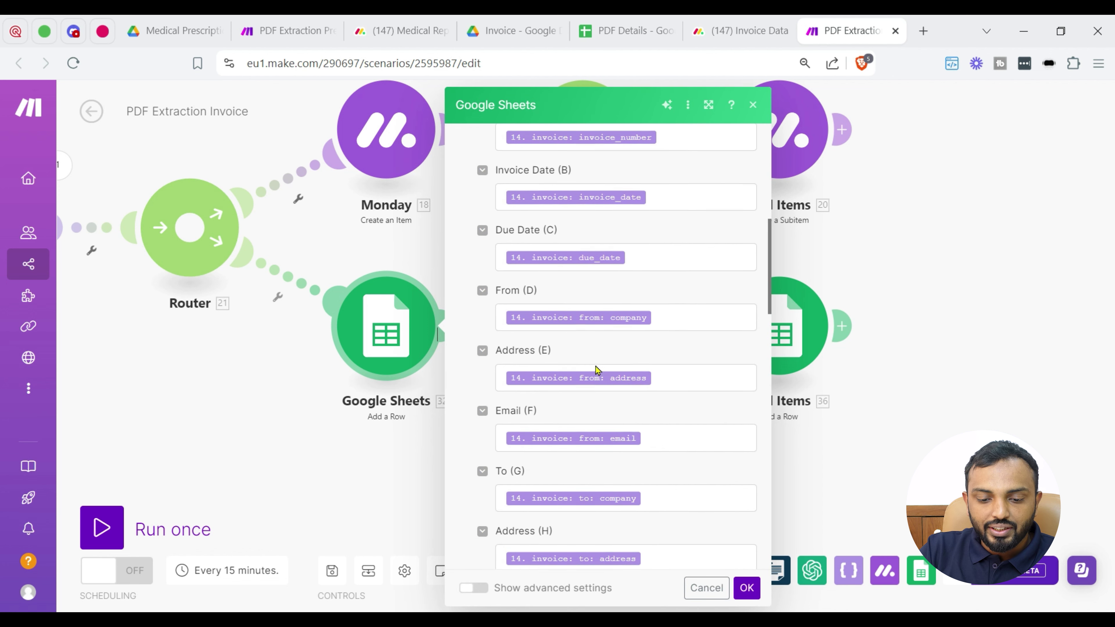
scroll(601, 367, down, 10)
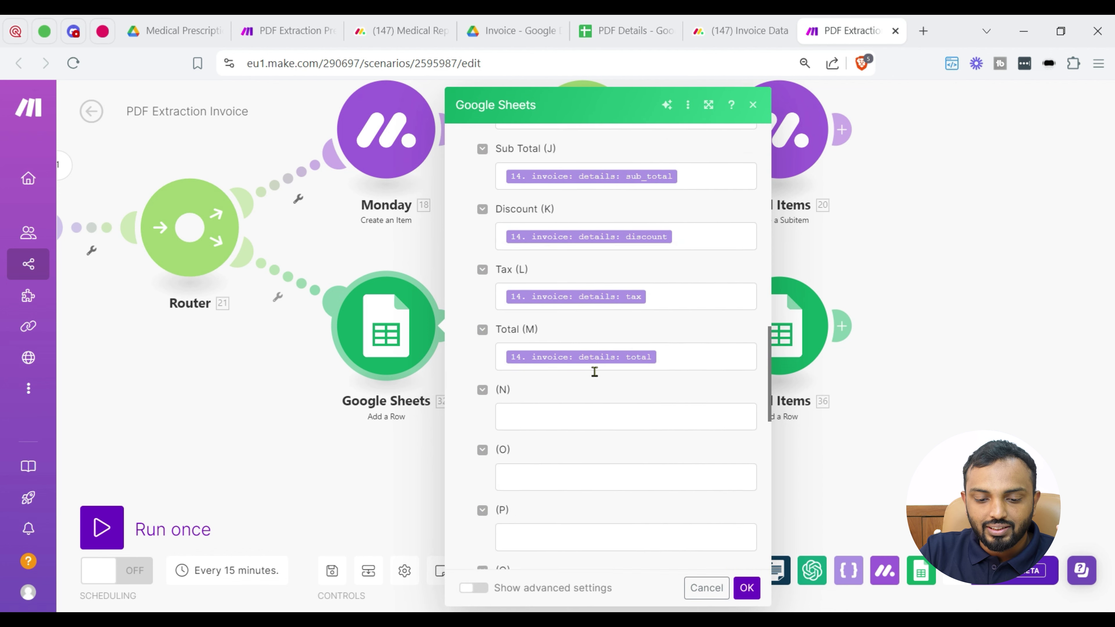
click(420, 449)
- Inspect the JSON module's output bundle, expanding the invoice details and the items array
drag(544, 434, 737, 488)
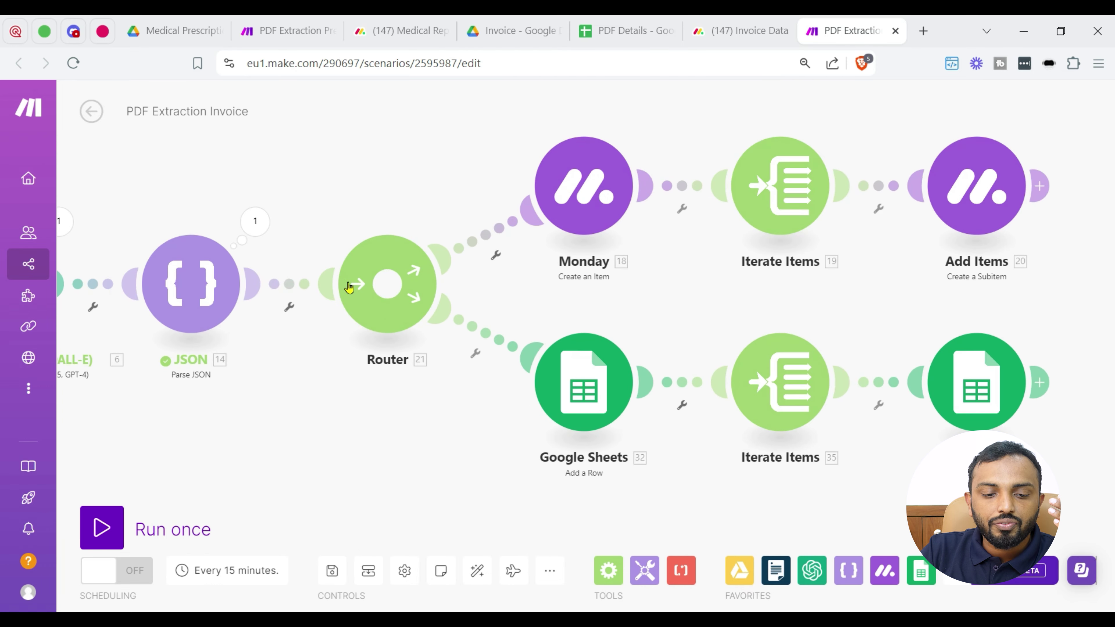
click(255, 222)
click(373, 284)
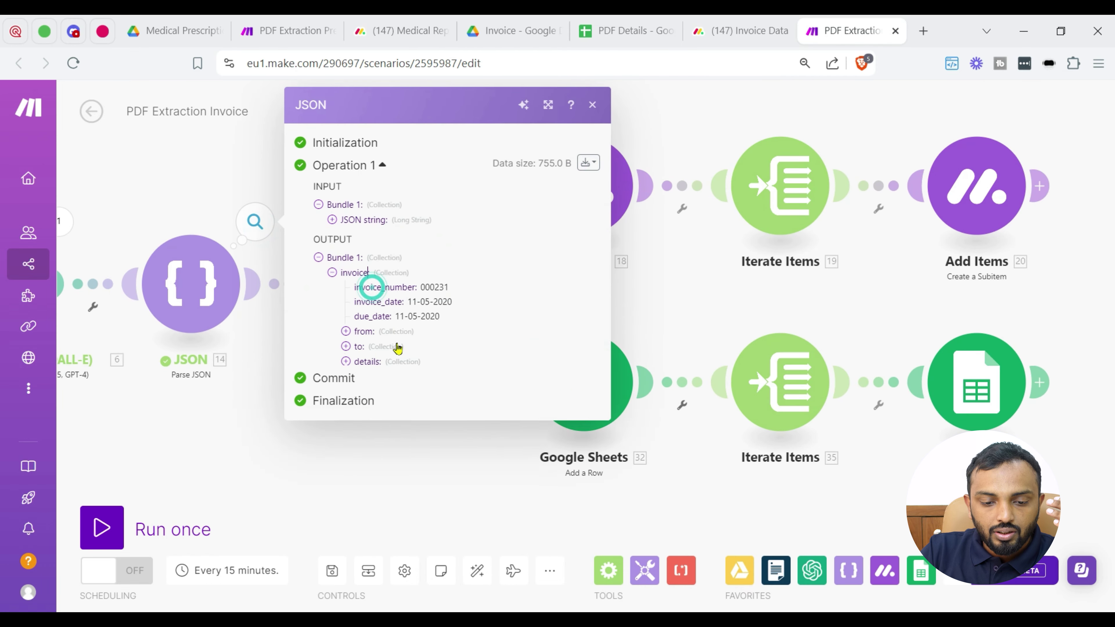
click(386, 363)
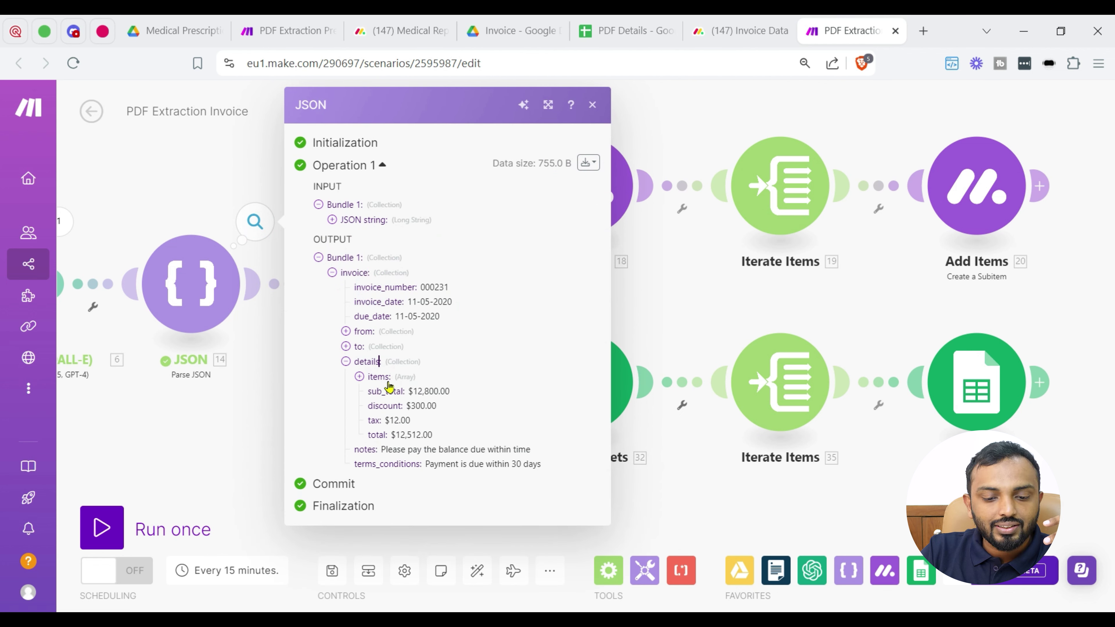
click(385, 378)
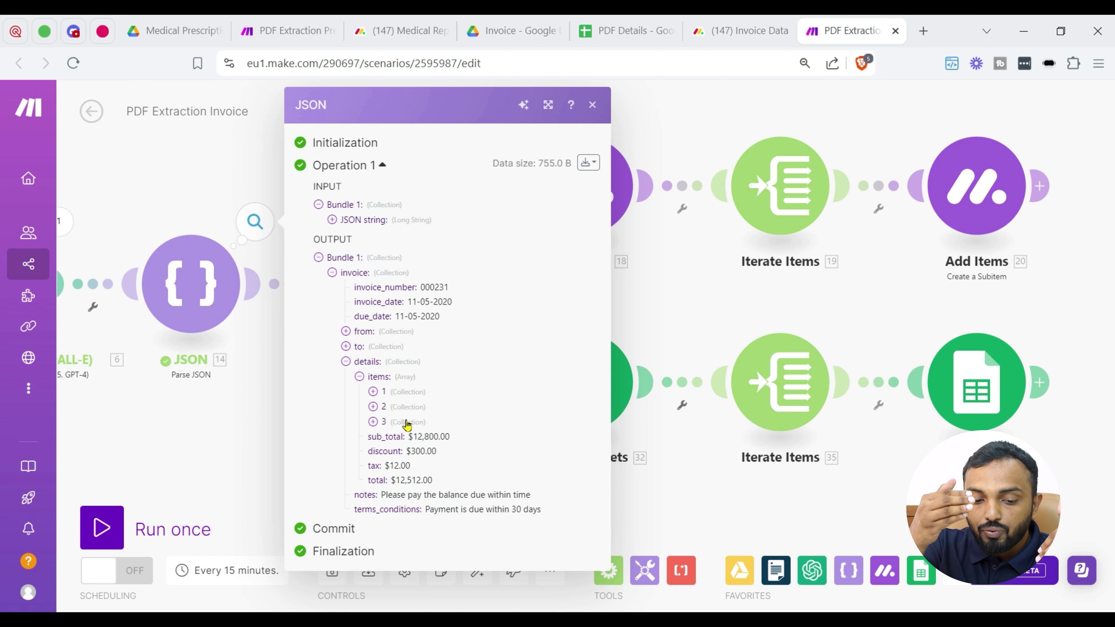
click(731, 492)
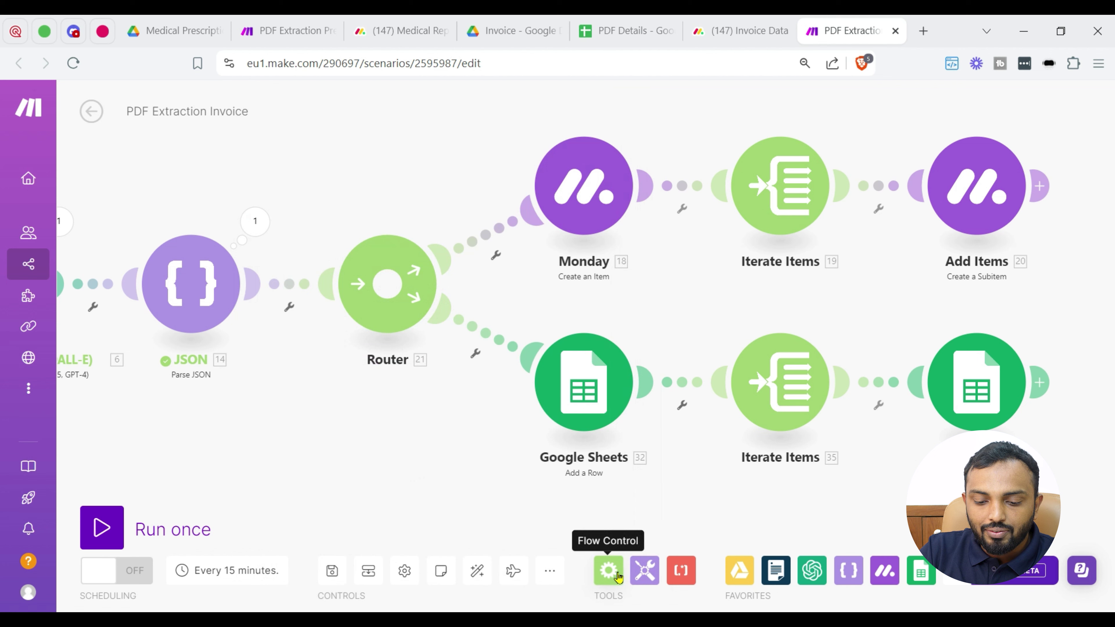
- View the Flow Control modules to locate the Iterator
click(608, 570)
scroll(708, 399, down, 2)
scroll(707, 398, up, 2)
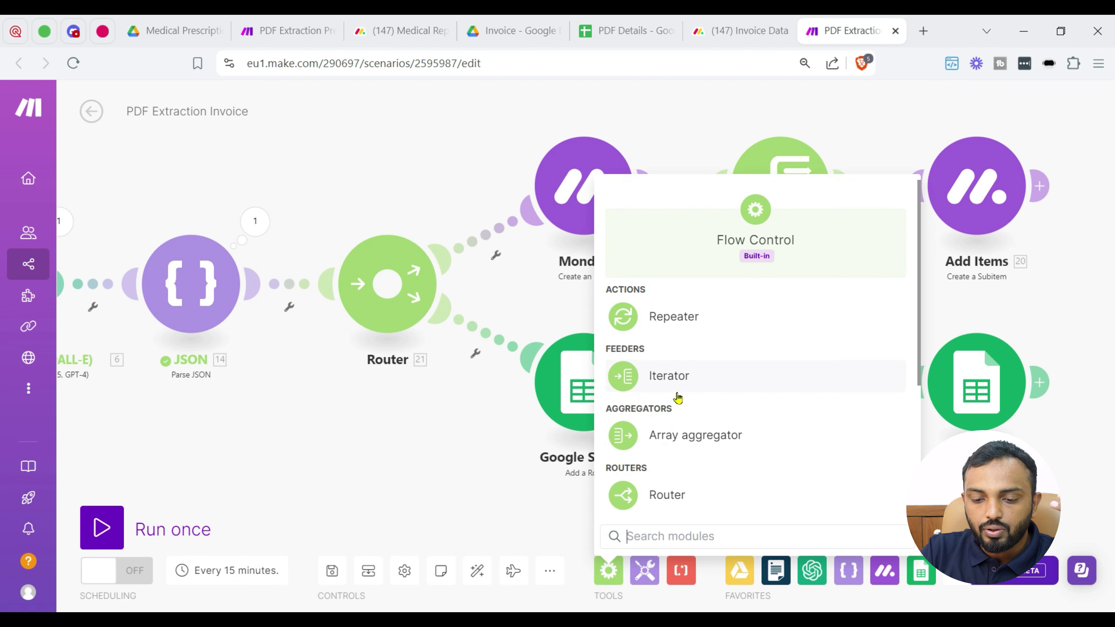
- Open the Iterate Items module on the Google Sheets route and inspect the fields inside the invoice details items array
click(680, 383)
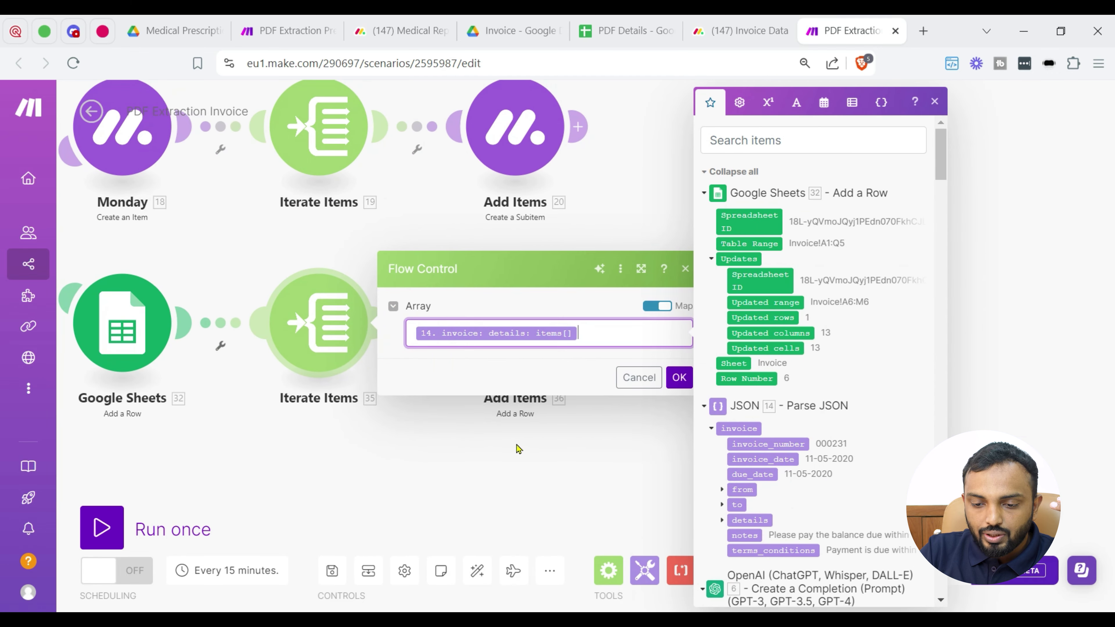
scroll(836, 408, down, 4)
click(722, 359)
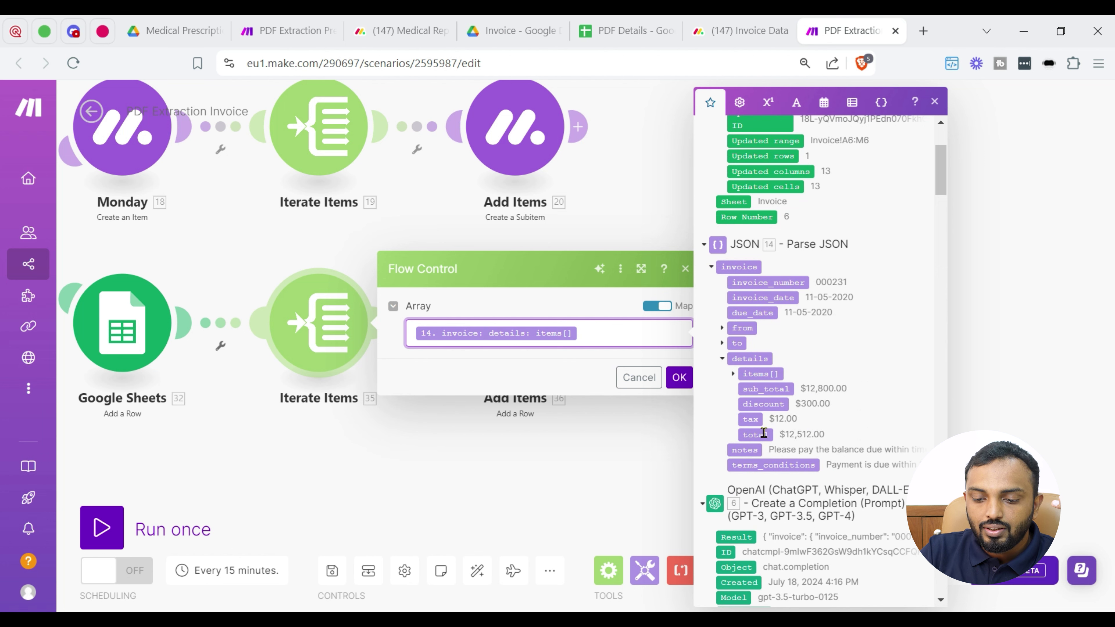
click(732, 373)
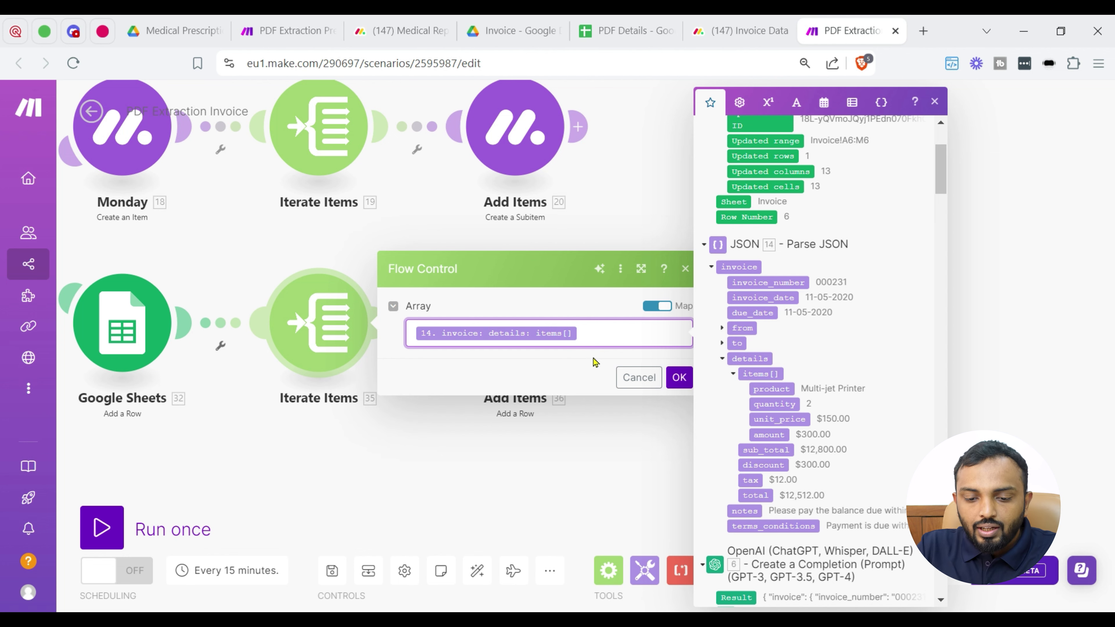
click(628, 440)
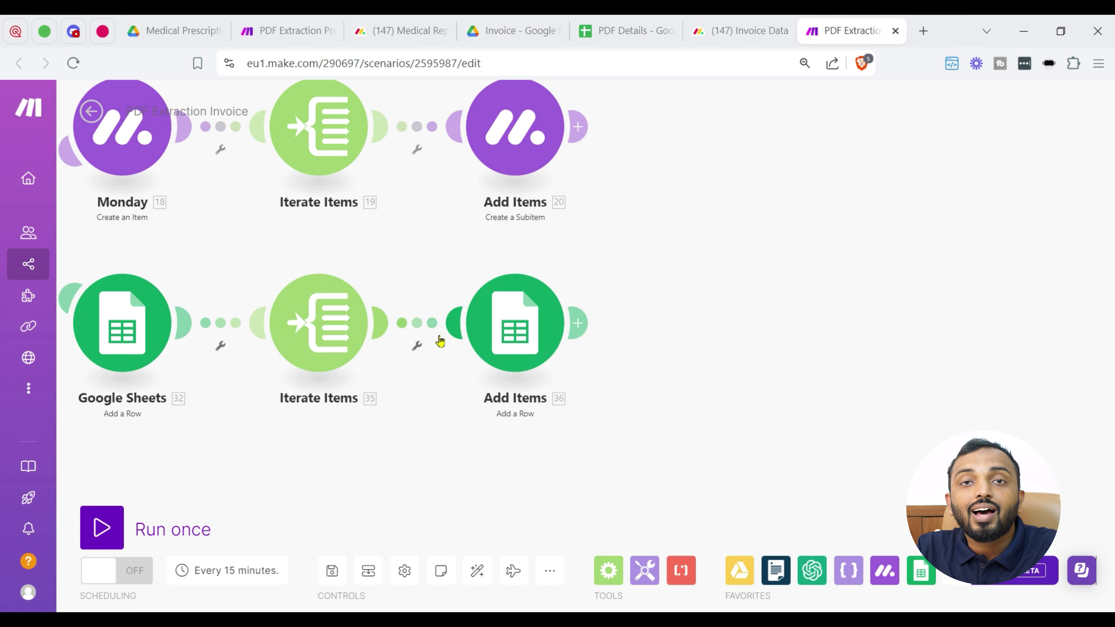
- Open the Add Items module on the Google Sheets route and review its iterator mappings for Product, Quantity, Unit Price and Amount
mouse_move(147, 331)
mouse_down()
mouse_move(144, 343)
mouse_move(136, 331)
mouse_up()
click(499, 339)
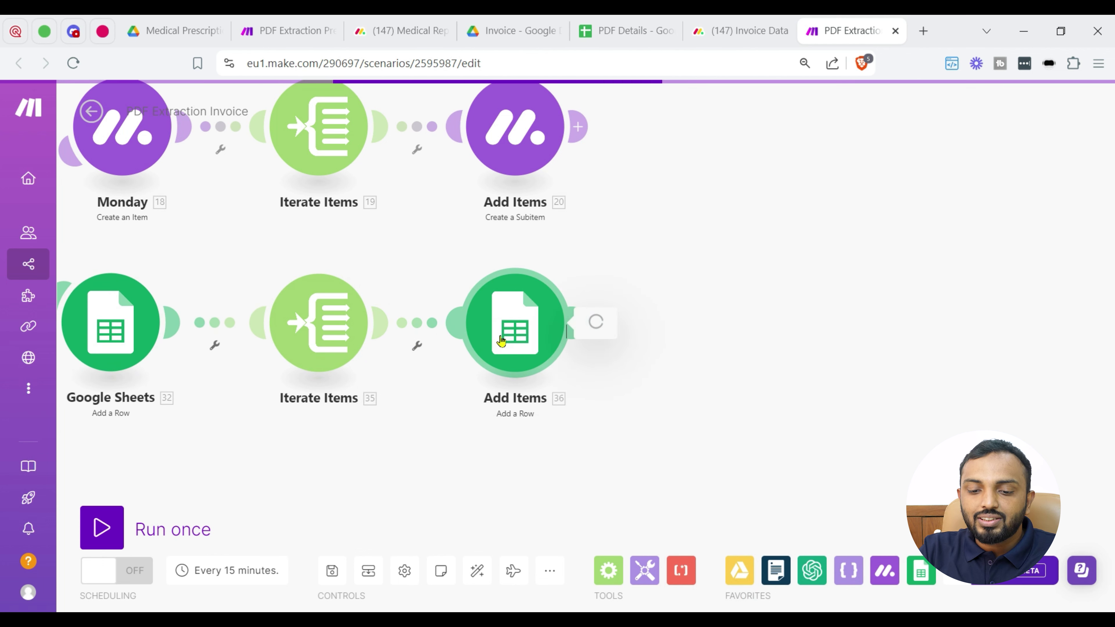
scroll(752, 410, down, 5)
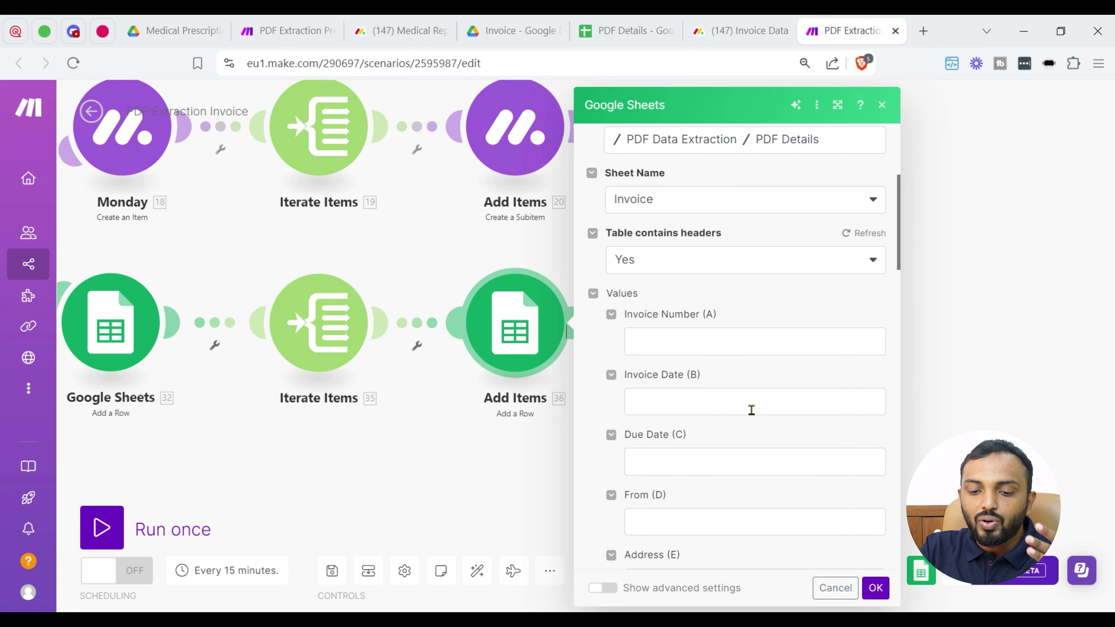
scroll(751, 409, down, 15)
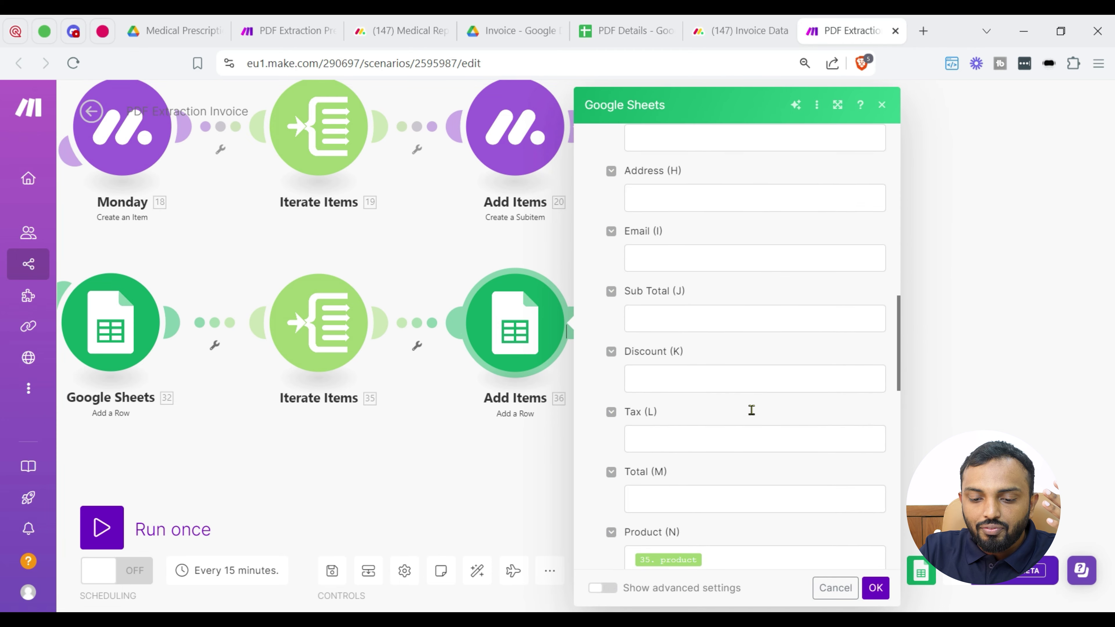
scroll(751, 409, down, 2)
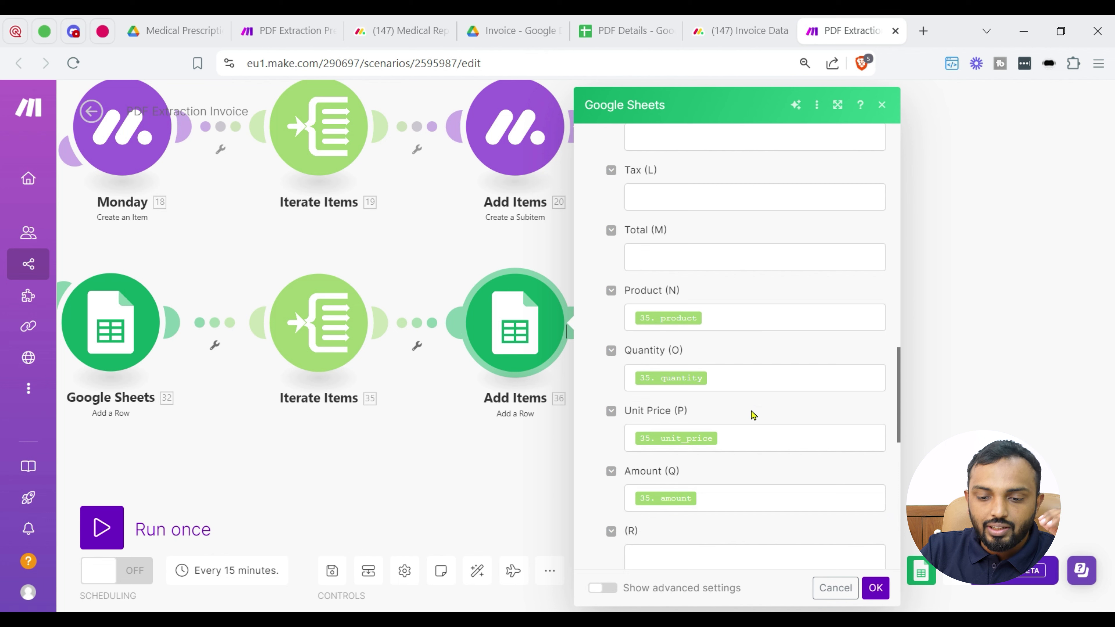
click(735, 318)
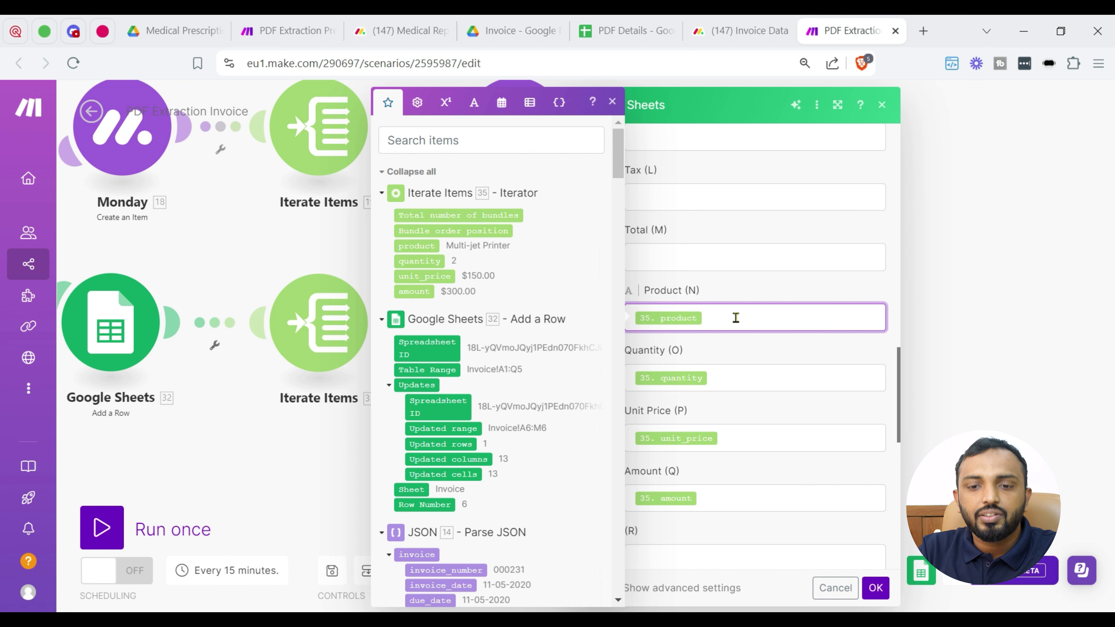
click(876, 588)
- Disable the route between the Router and the Monday module
drag(500, 442, 993, 474)
scroll(560, 403, down, 2)
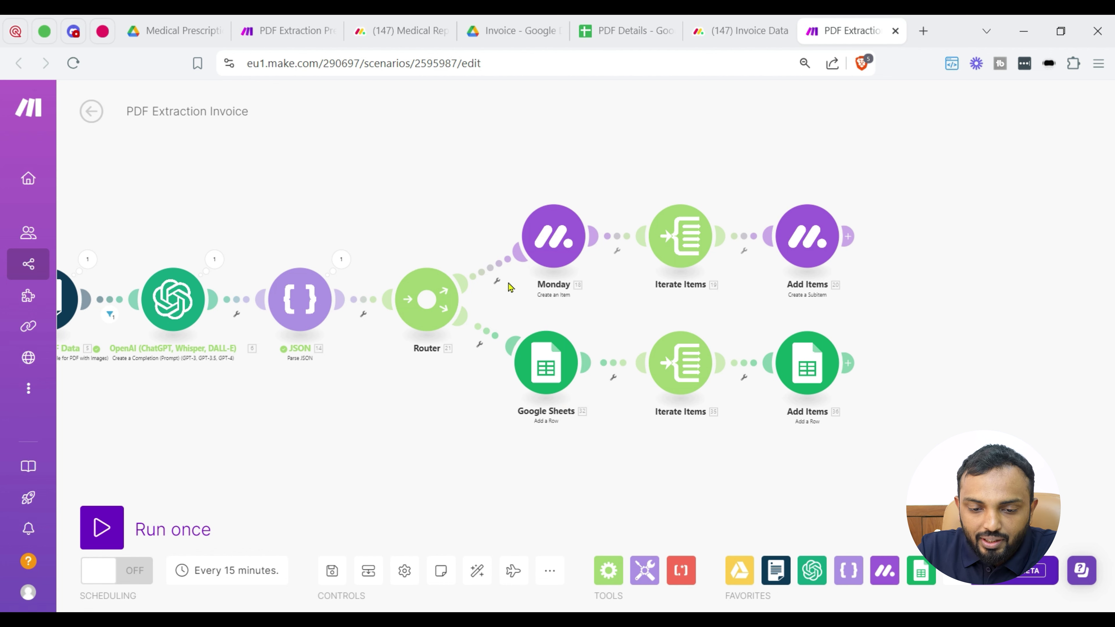
scroll(495, 268, up, 2)
right_click(498, 269)
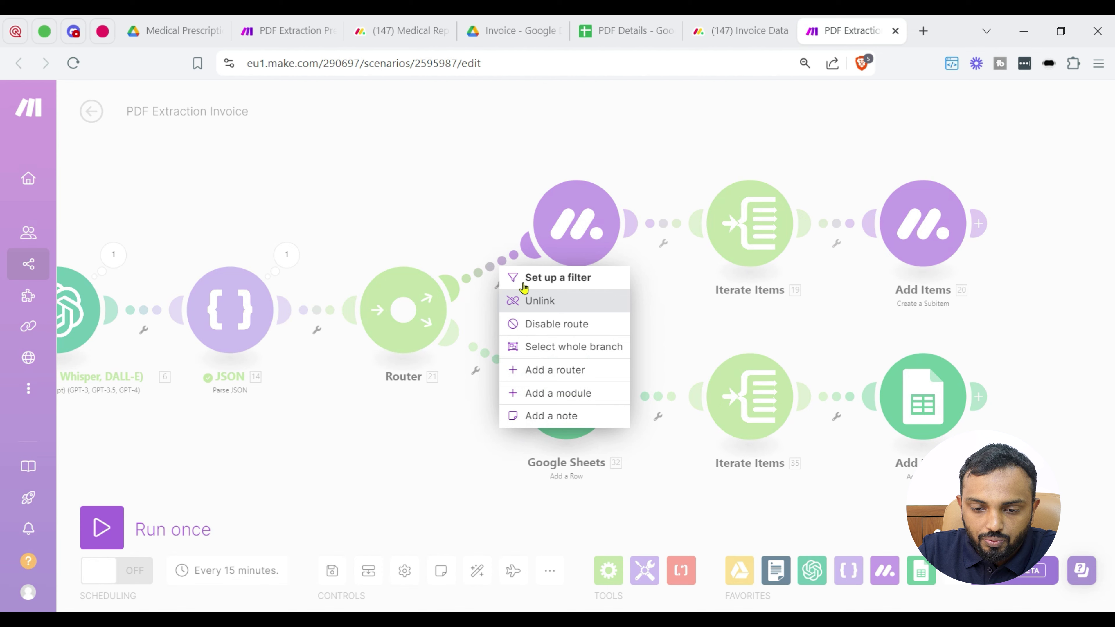
click(510, 319)
- Set the Google Drive trigger to start manually from Invoice-example.pdf and run the scenario once
scroll(510, 311, down, 3)
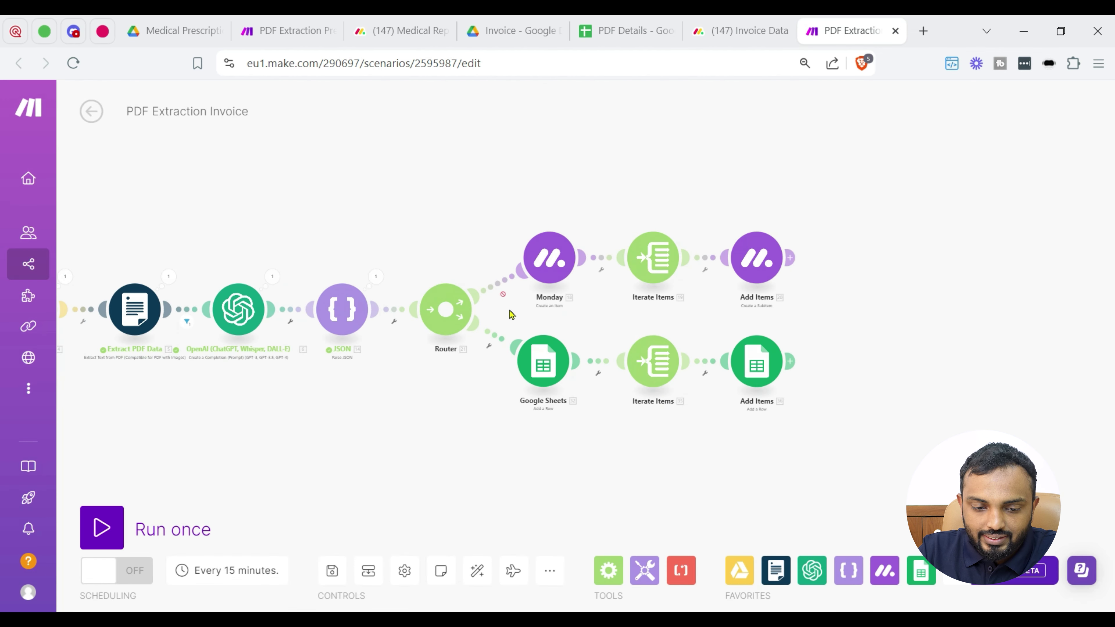
drag(396, 401, 716, 427)
right_click(249, 325)
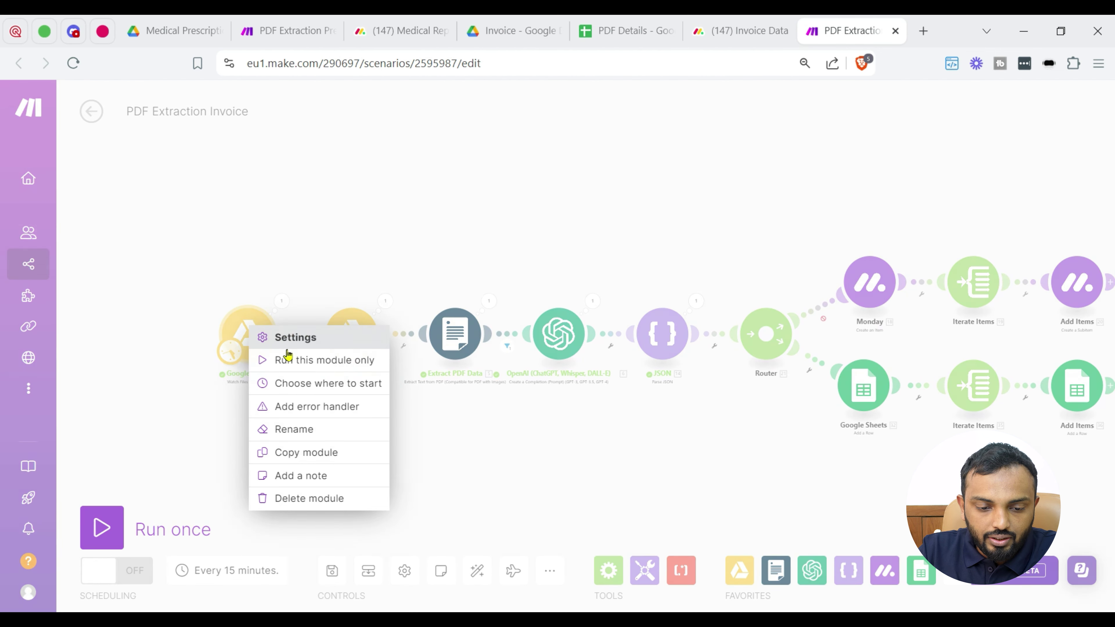
click(290, 383)
click(355, 369)
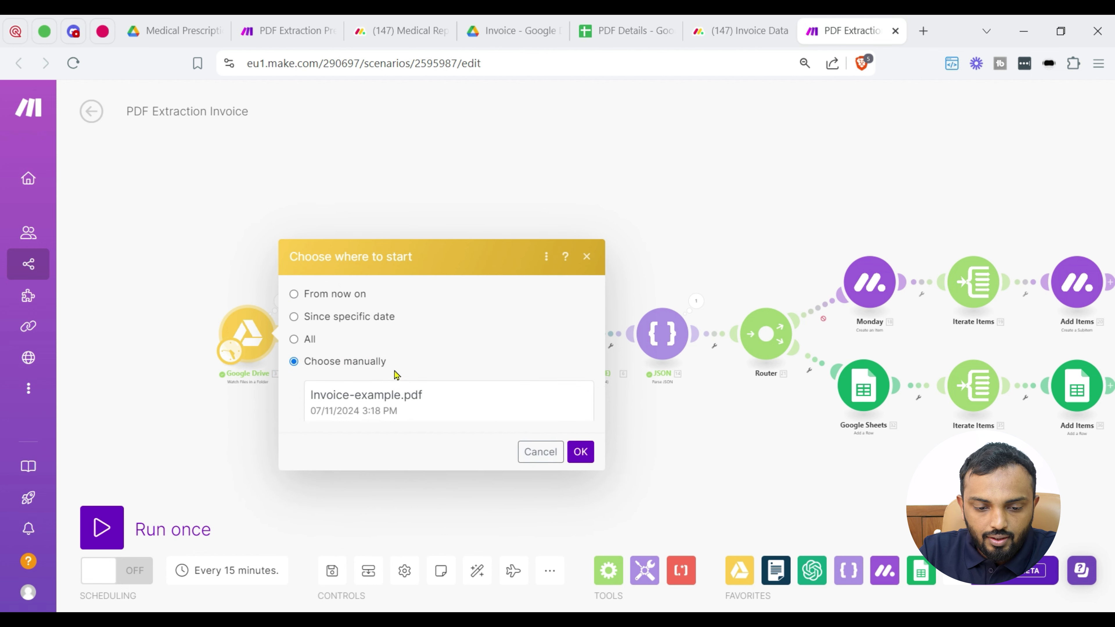
click(405, 379)
click(581, 435)
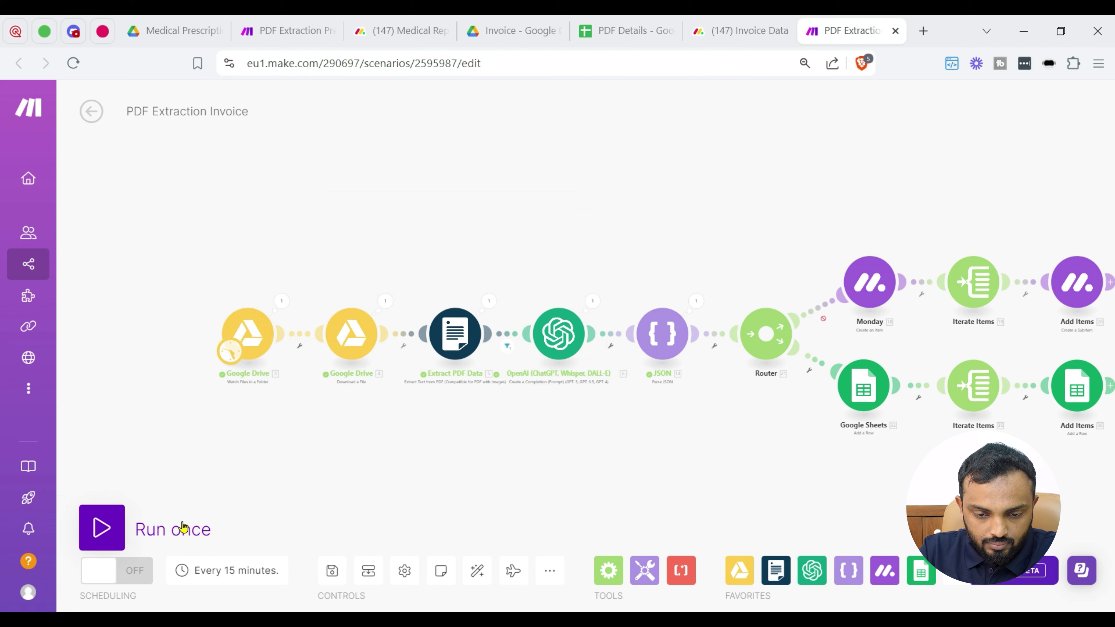
click(185, 528)
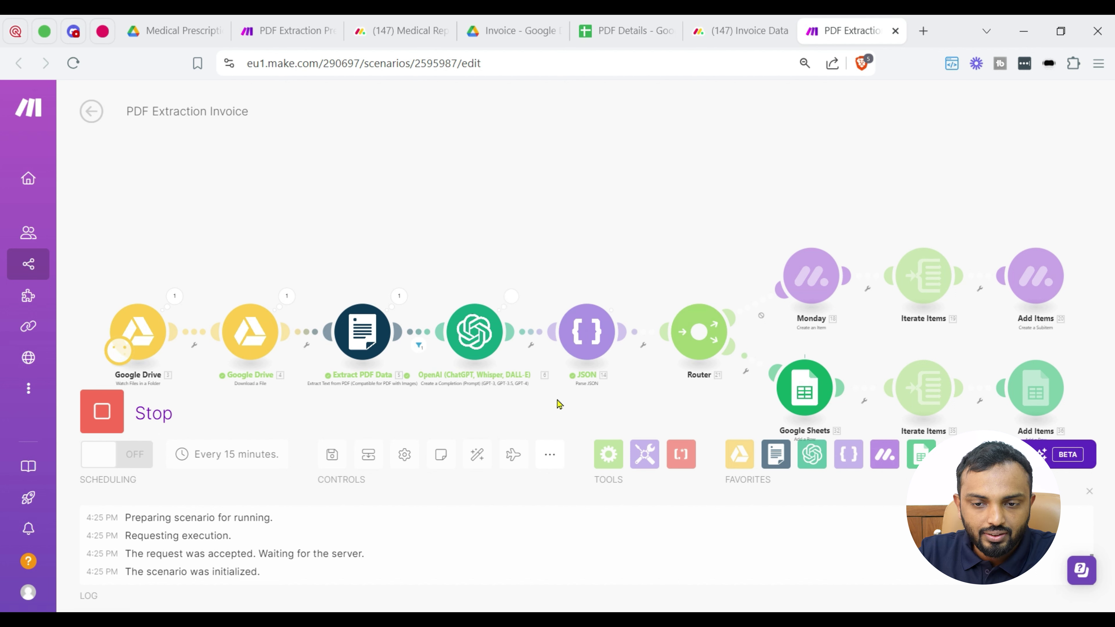
- Switch to the PDF Details spreadsheet and check the extracted invoice row across all columns, including the product lines
click(620, 31)
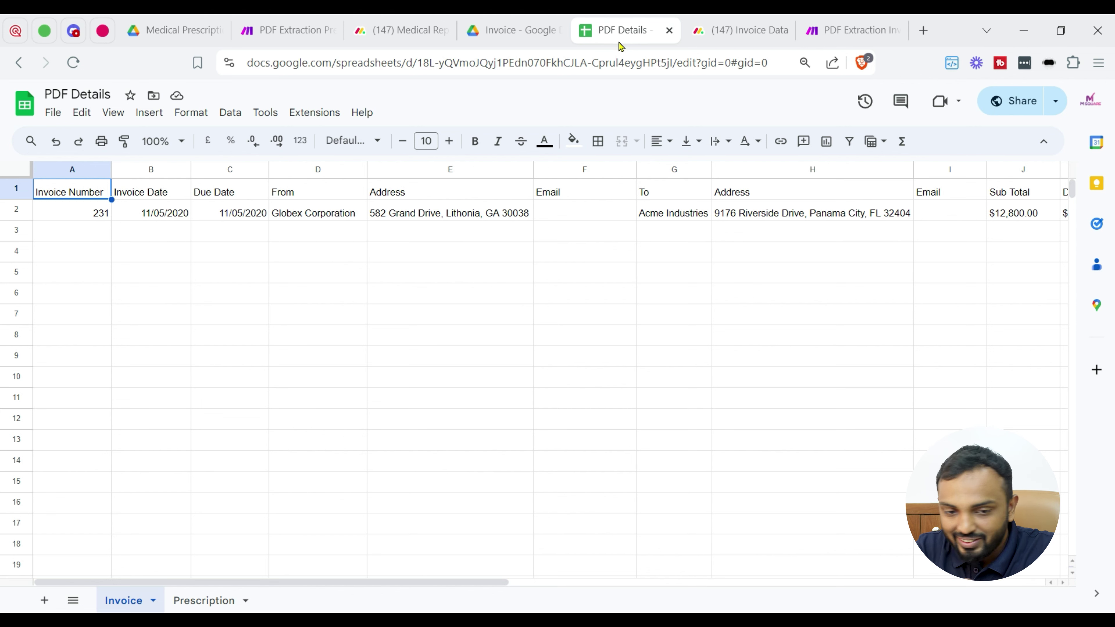
key(Right)
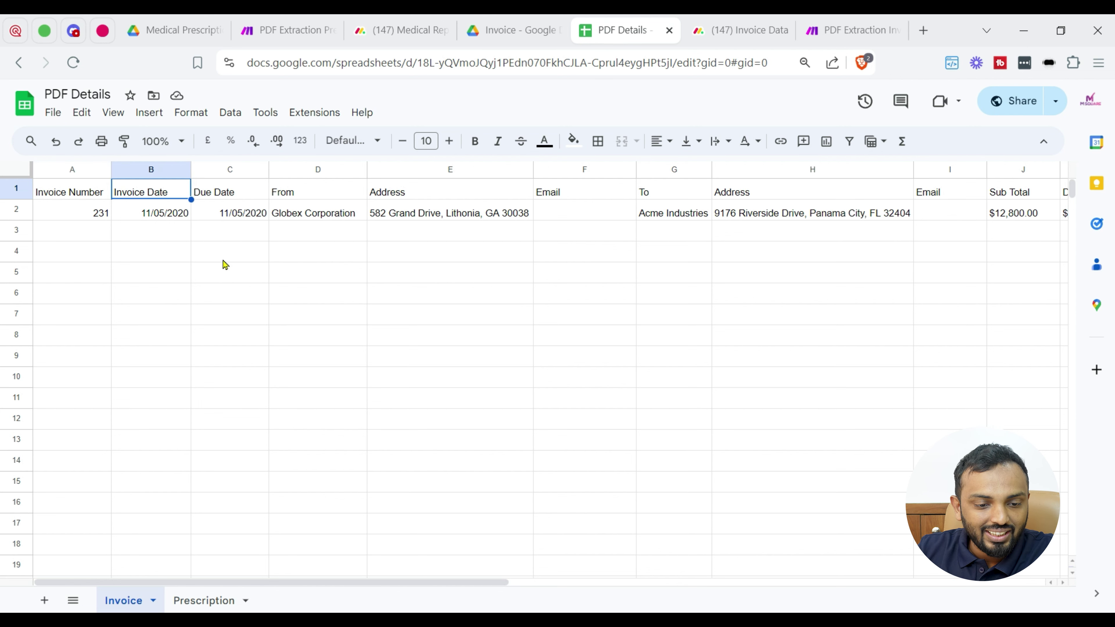
key(Down)
key(Right)
key(Right)
key(Right)
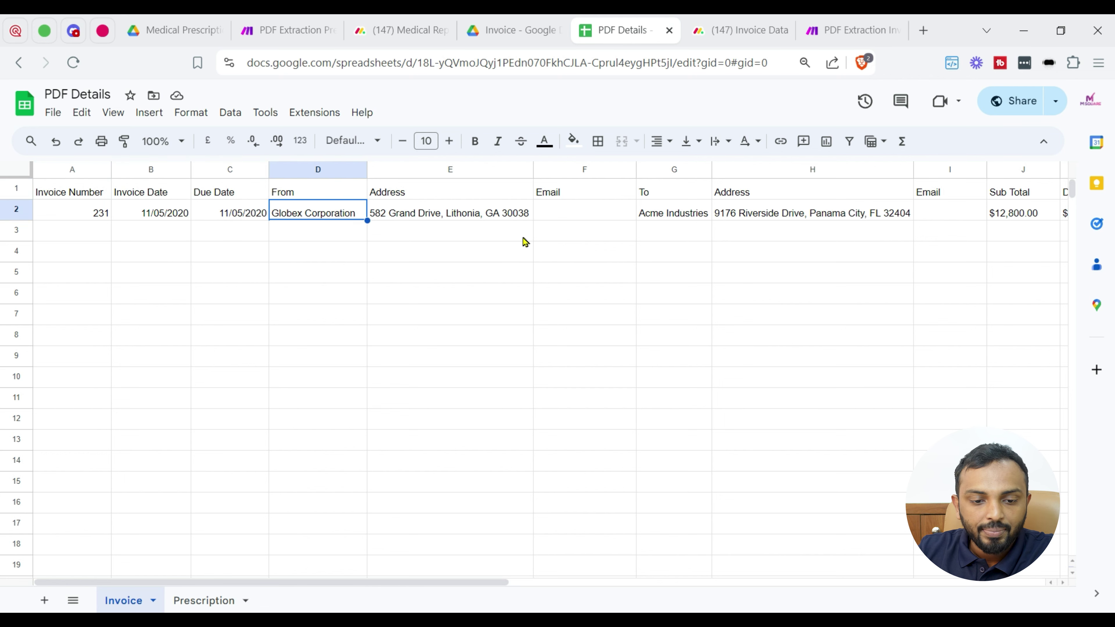
key(Right)
key(Right)
key(Right)
key(Right)
key(Right)
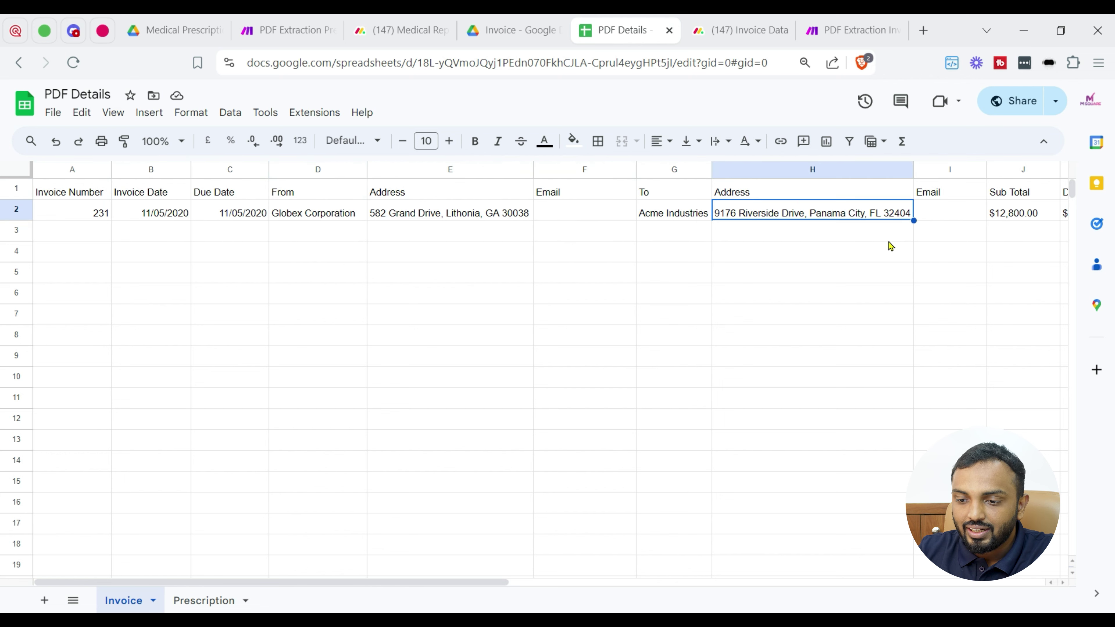
key(Right)
key(Right)
key(Right)
key(Right)
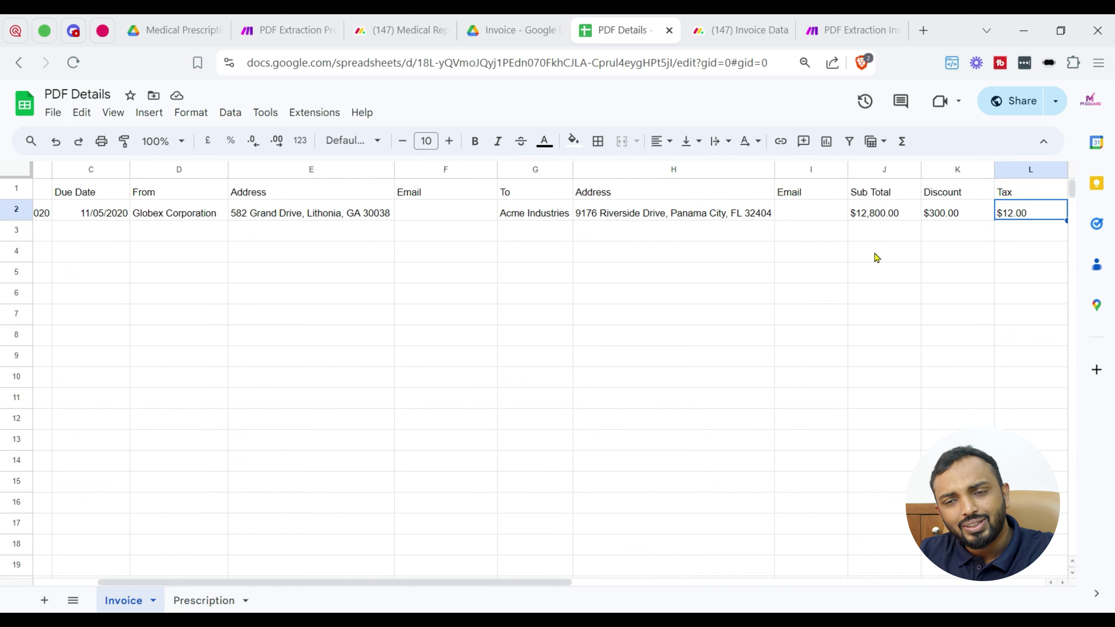
key(Right)
key(Right)
key(Right)
key(Right)
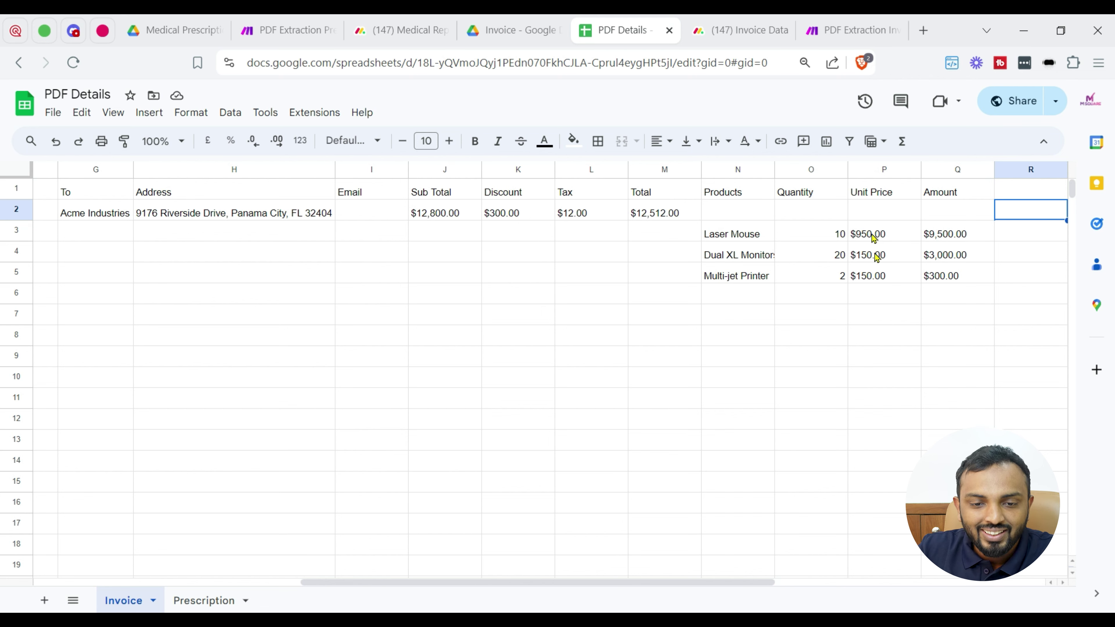
- Switch to the Invoice folder in Google Drive, open Invoice-example.pdf and read through the source invoice
click(514, 37)
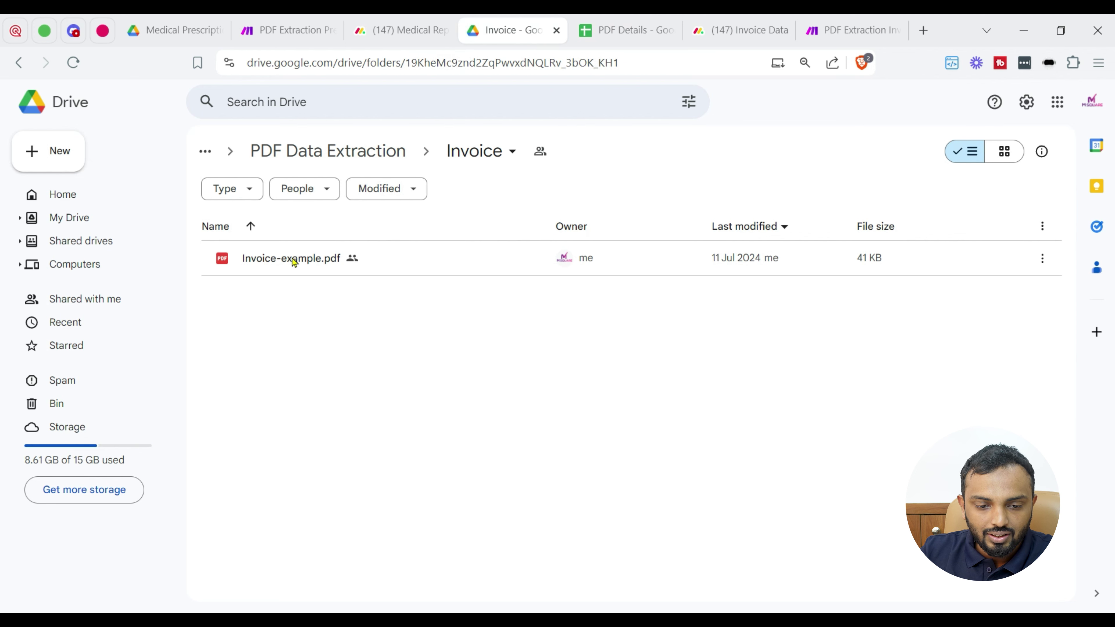
double_click(304, 264)
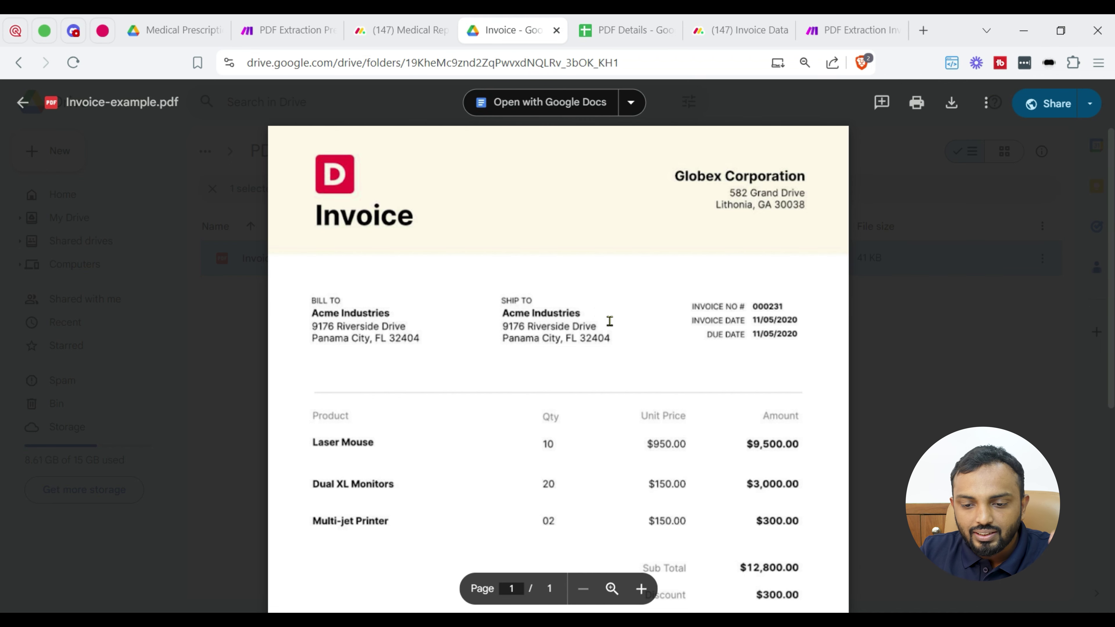
scroll(610, 321, down, 5)
scroll(610, 319, up, 5)
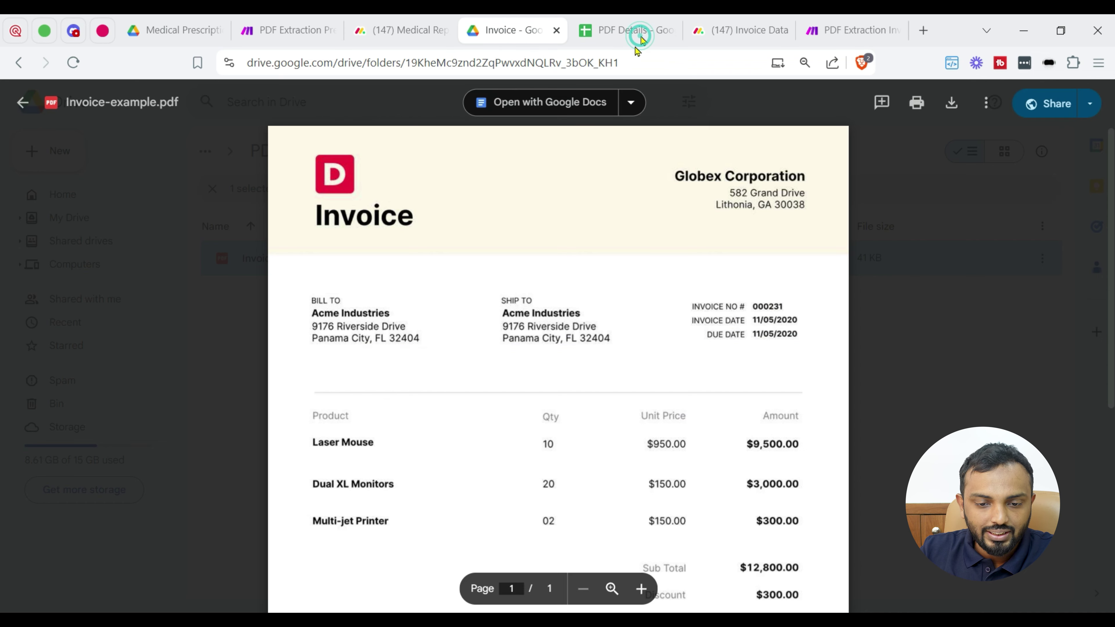
- Compare the spreadsheet's invoice header columns with the details, line items and totals in the PDF
click(636, 31)
click(404, 272)
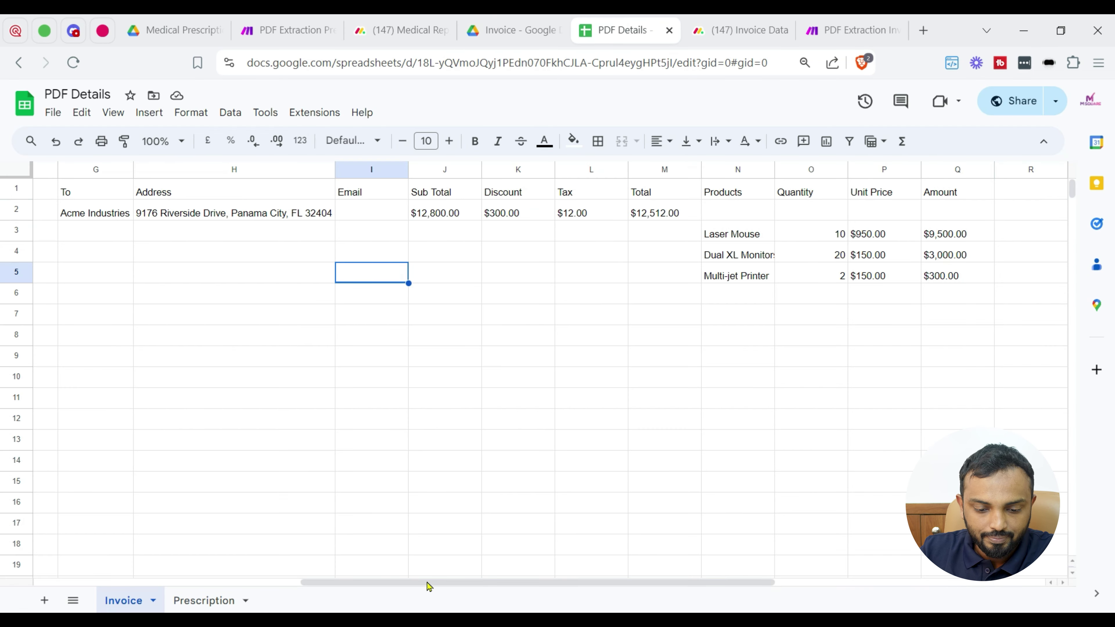
scroll(604, 589, left, 3)
drag(603, 589, 395, 564)
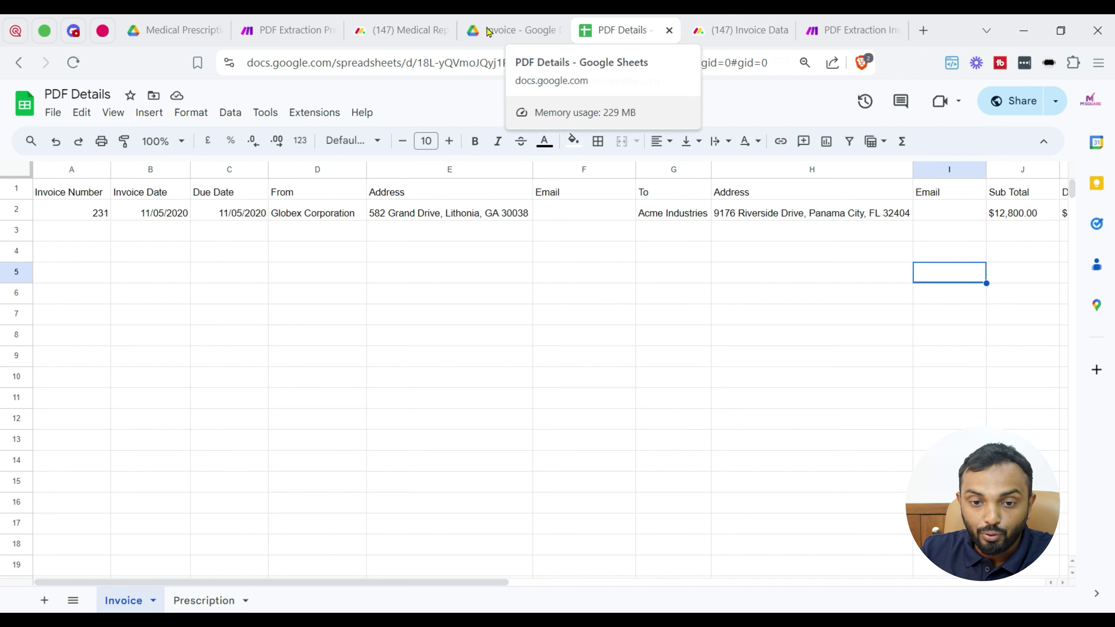
click(511, 30)
scroll(754, 382, down, 3)
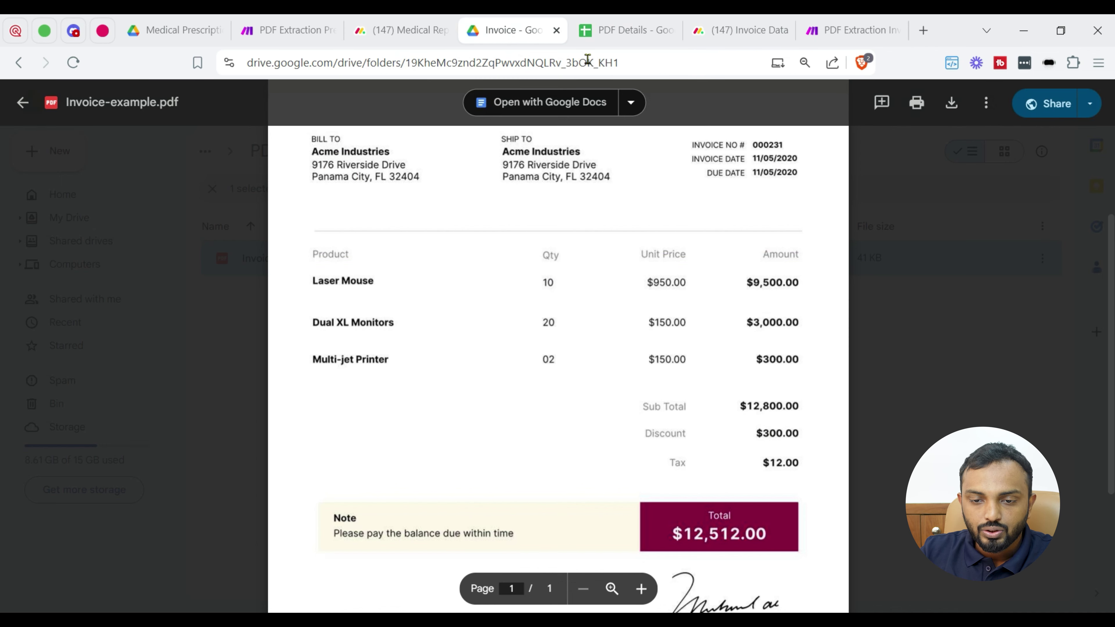
- Return to the PDF Details spreadsheet and check the Total cell and the Quantity cells of the product rows
click(614, 36)
drag(483, 583, 822, 582)
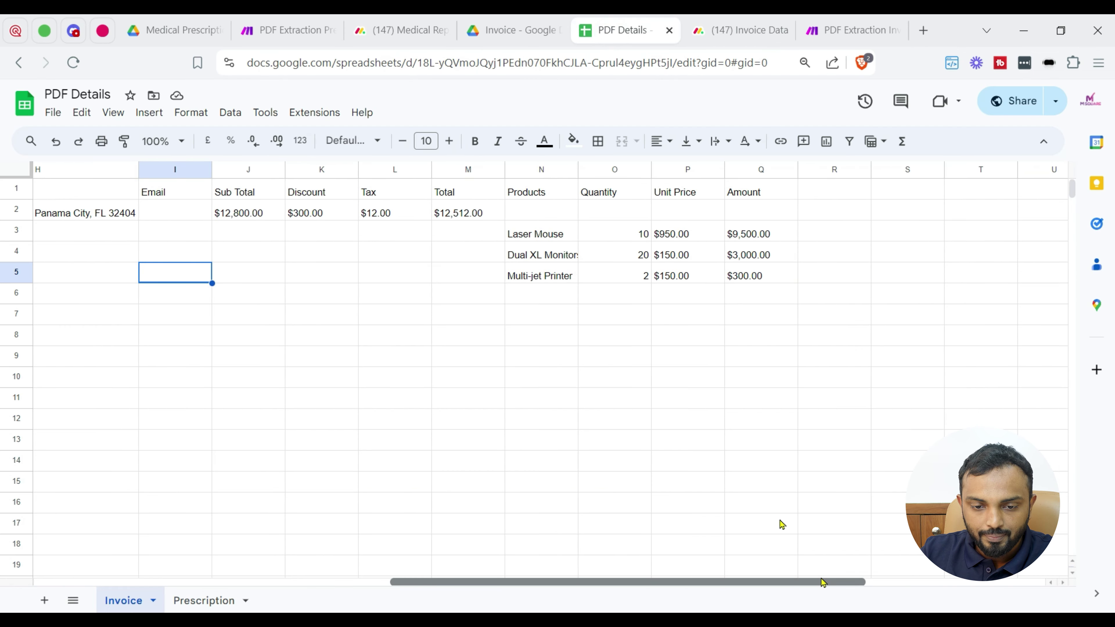
click(467, 214)
drag(641, 234, 638, 286)
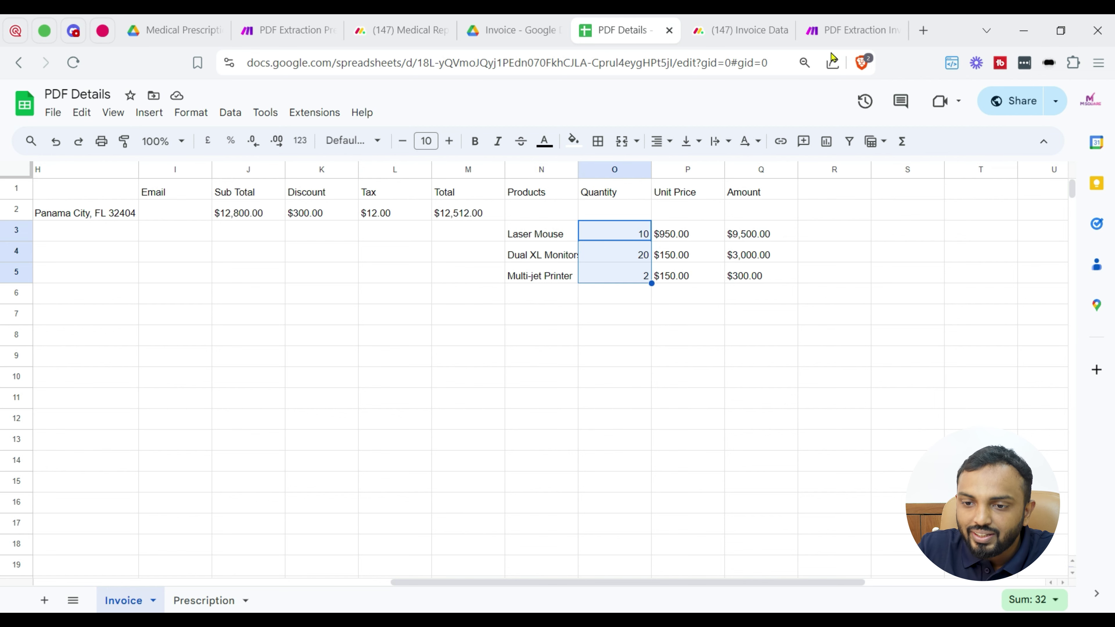
- Switch back to the Make scenario and search the Monday modules for "create an"
click(847, 31)
drag(750, 184, 557, 166)
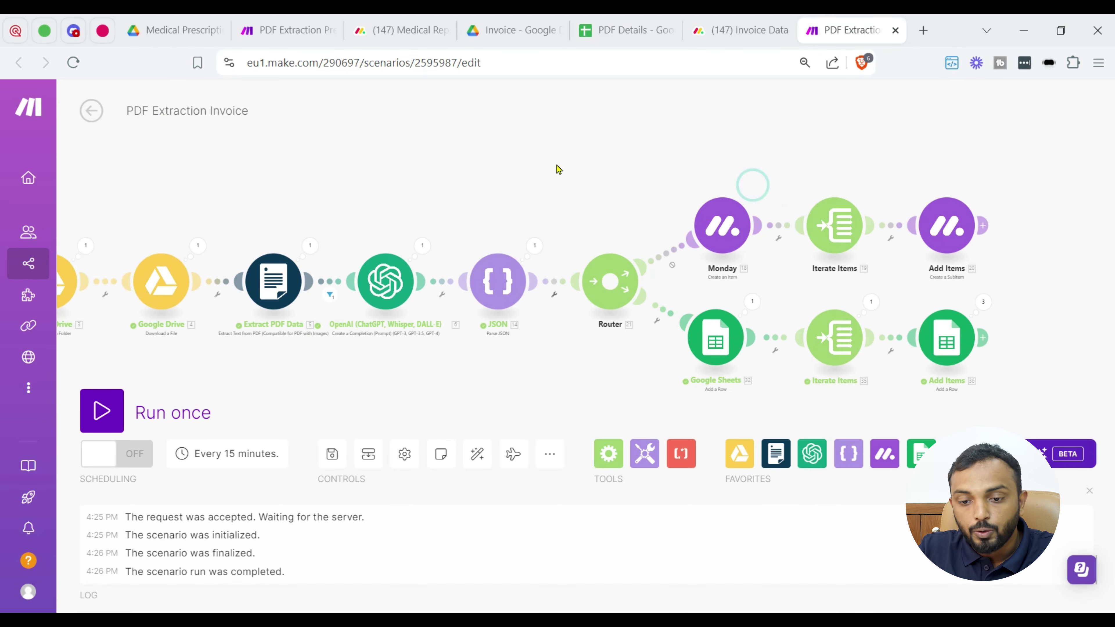
scroll(630, 270, up, 3)
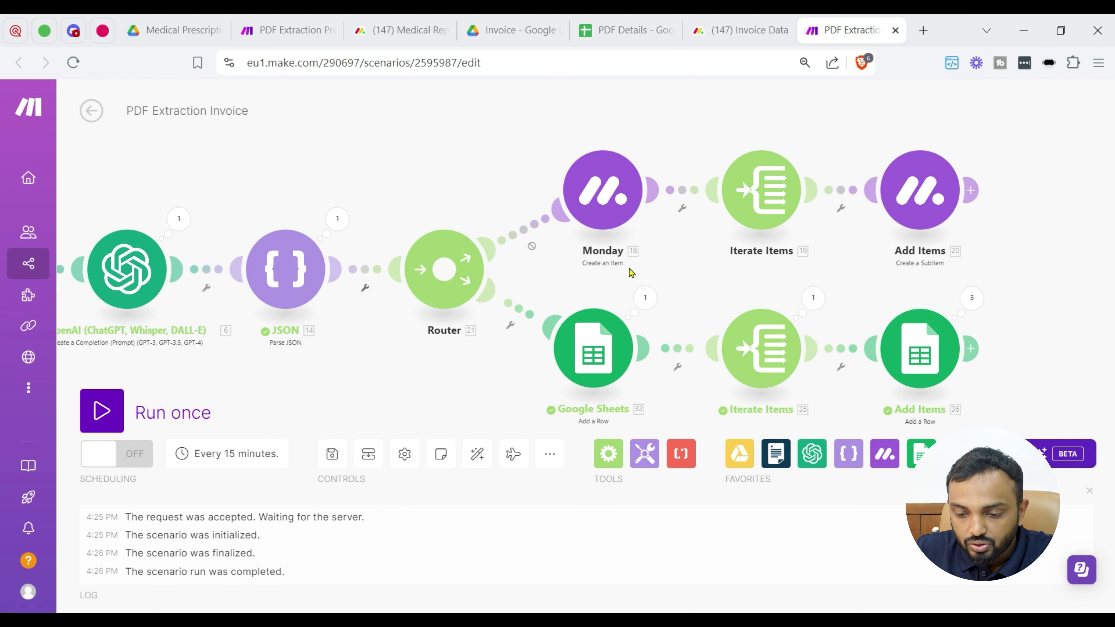
click(891, 459)
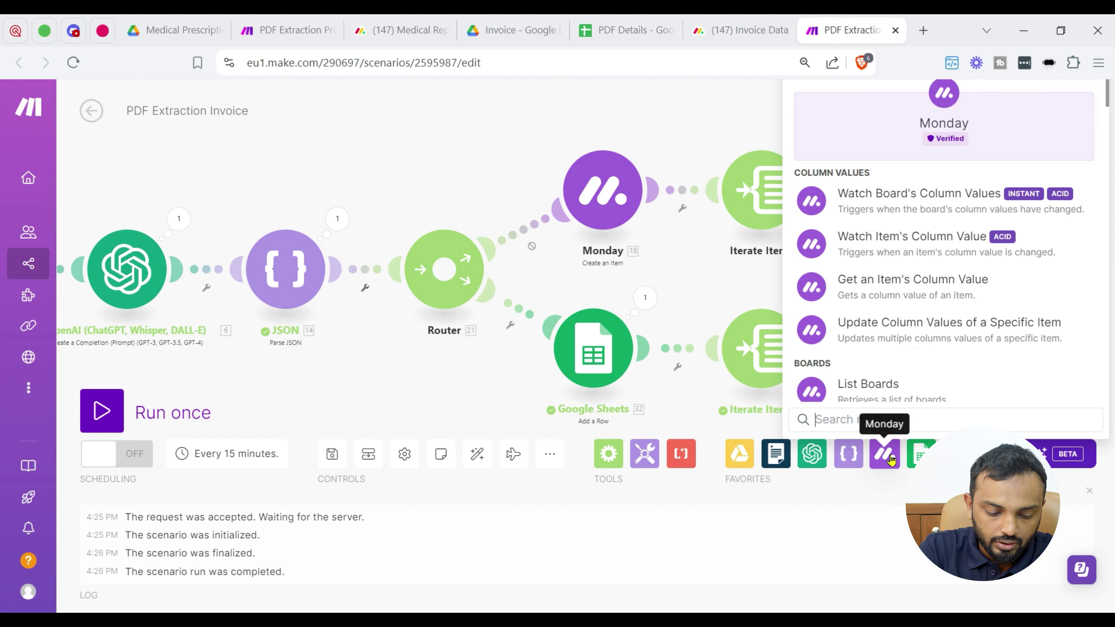
text(create)
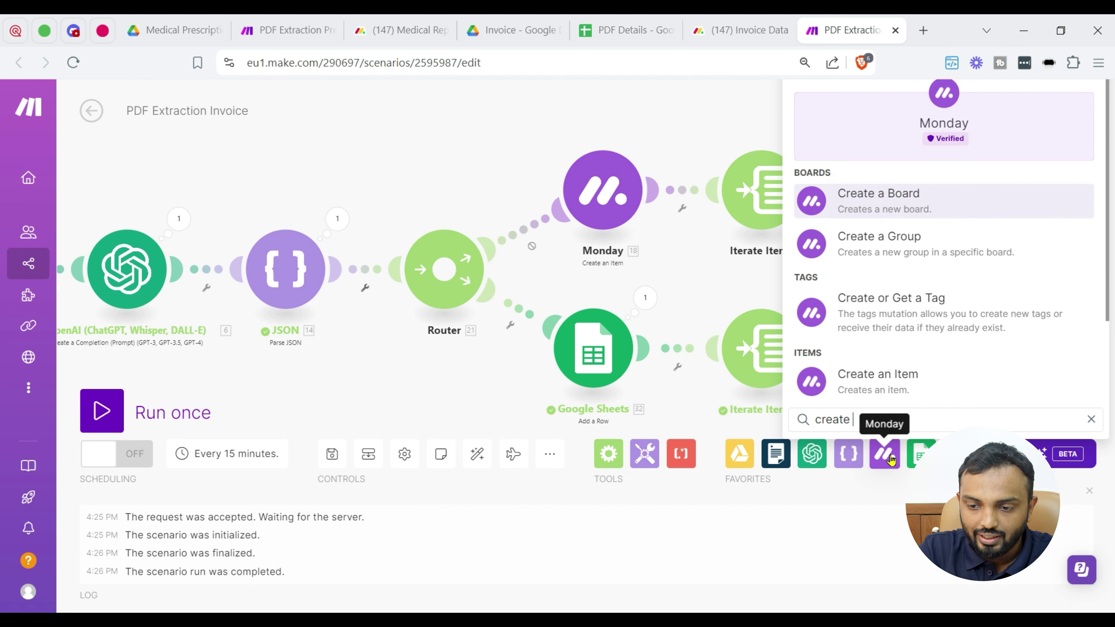
text( an)
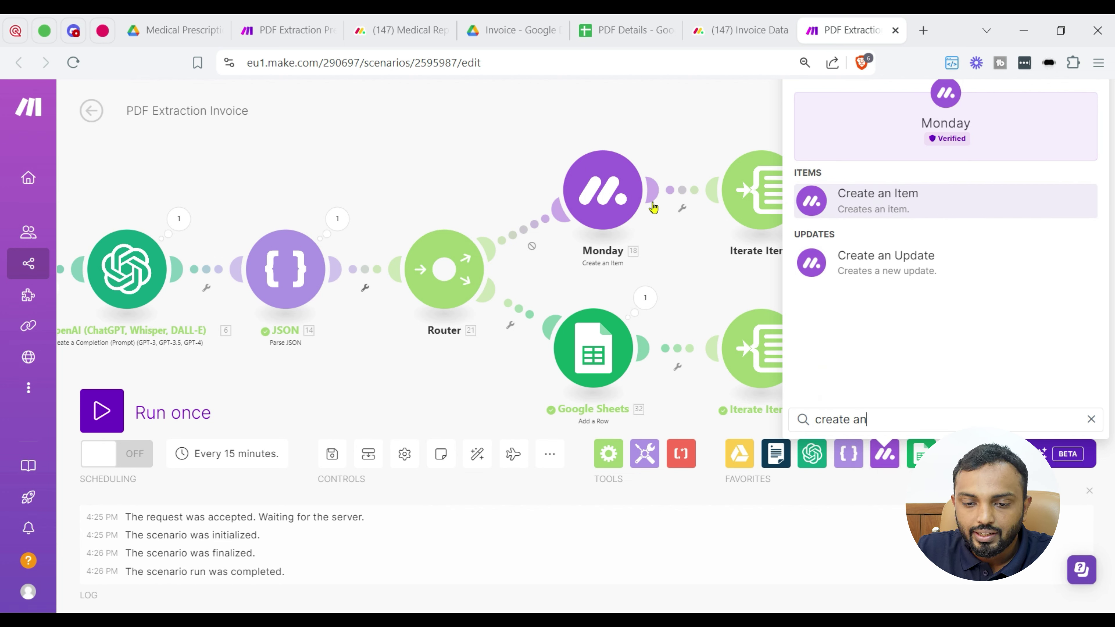
- Open the Monday Create an Item module, view the new connection form, close it and highlight the online Help link
click(617, 202)
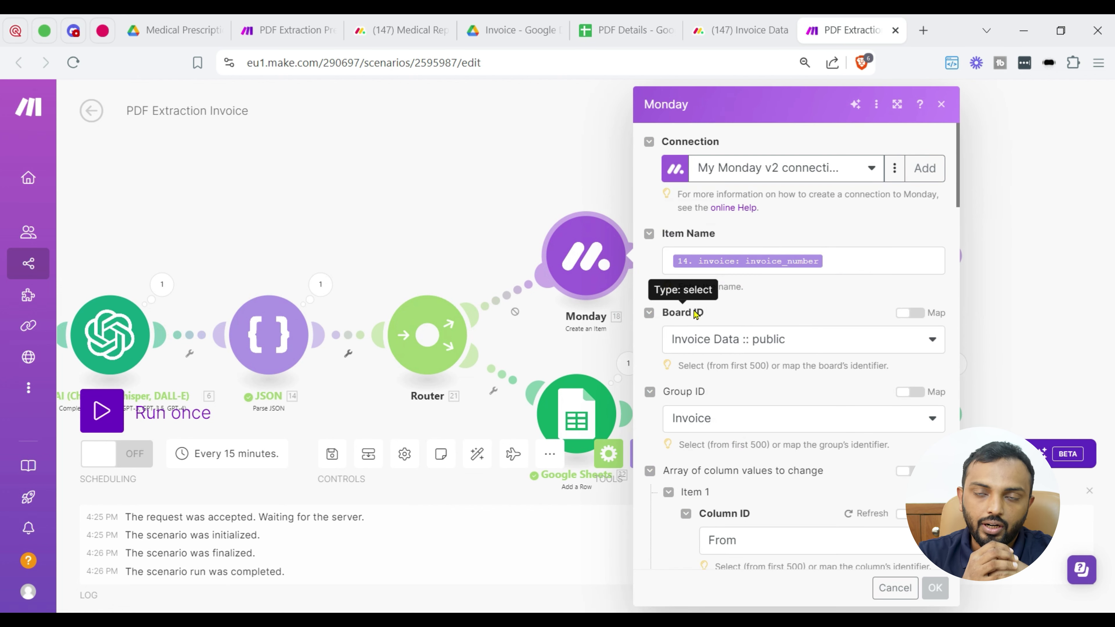
click(917, 168)
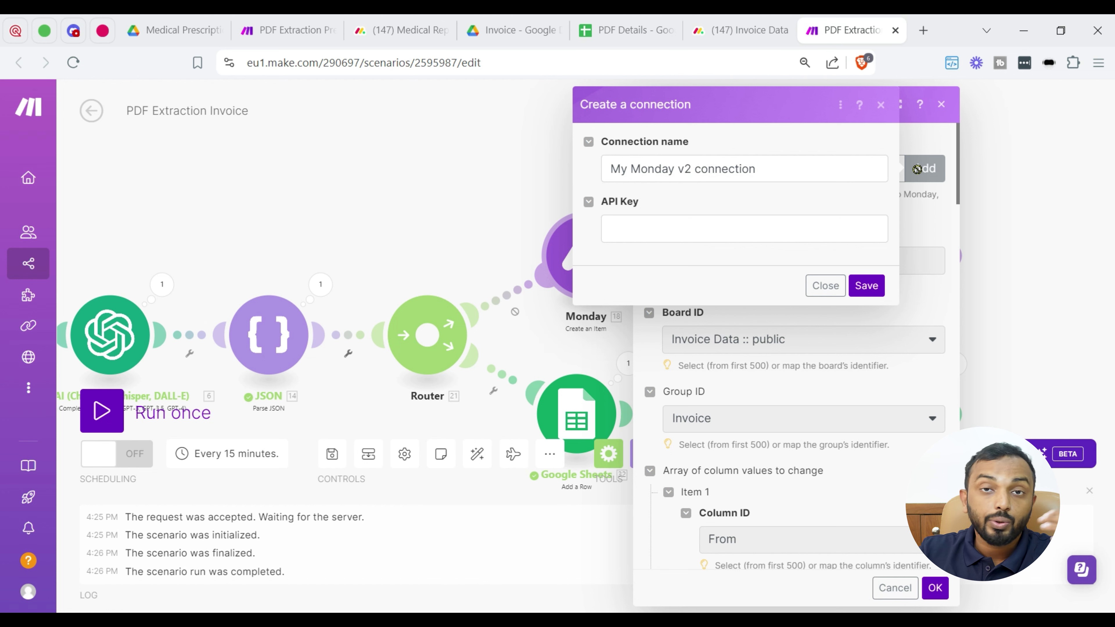
click(819, 286)
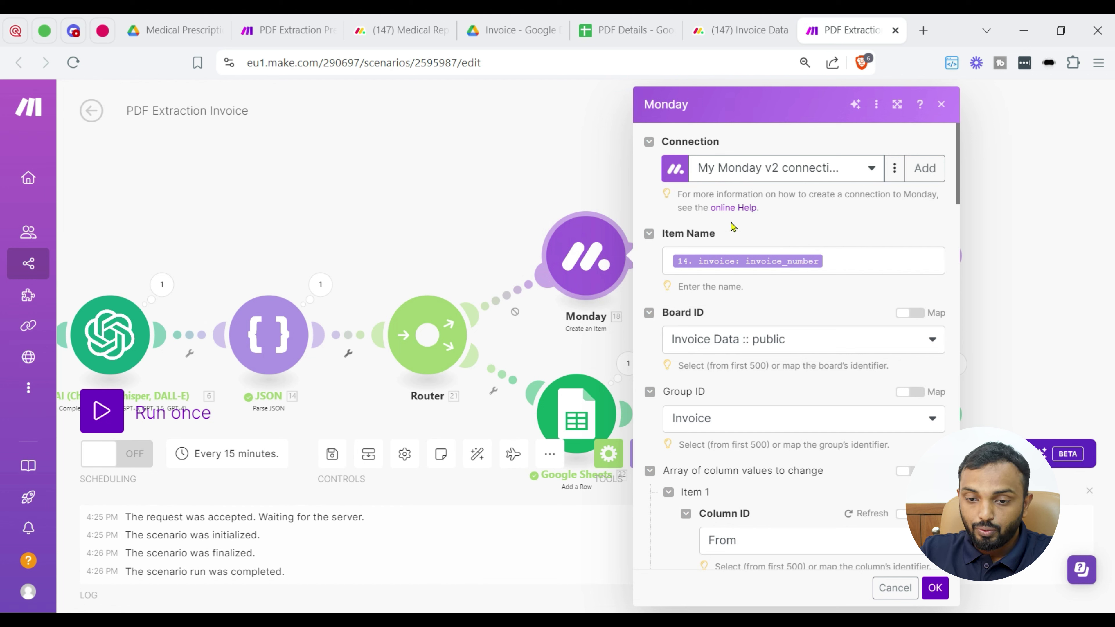
drag(708, 208, 742, 210)
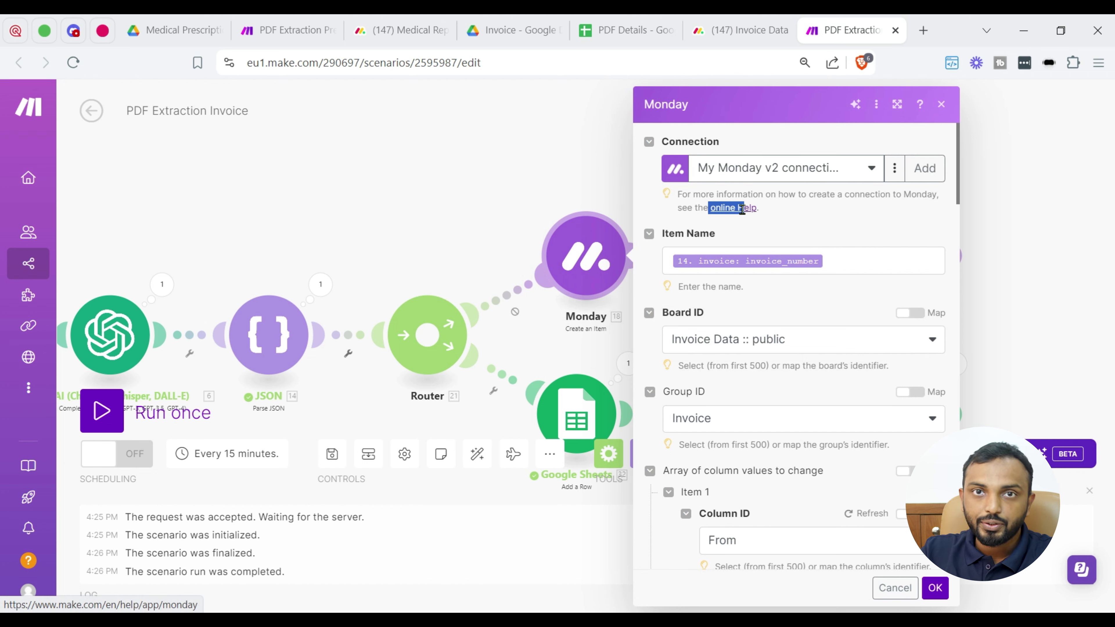
- Review the connection, board and Item Name mapping in the Monday Create an Item settings, checking the parsed invoice number field
drag(742, 209, 799, 221)
click(796, 215)
scroll(831, 273, down, 2)
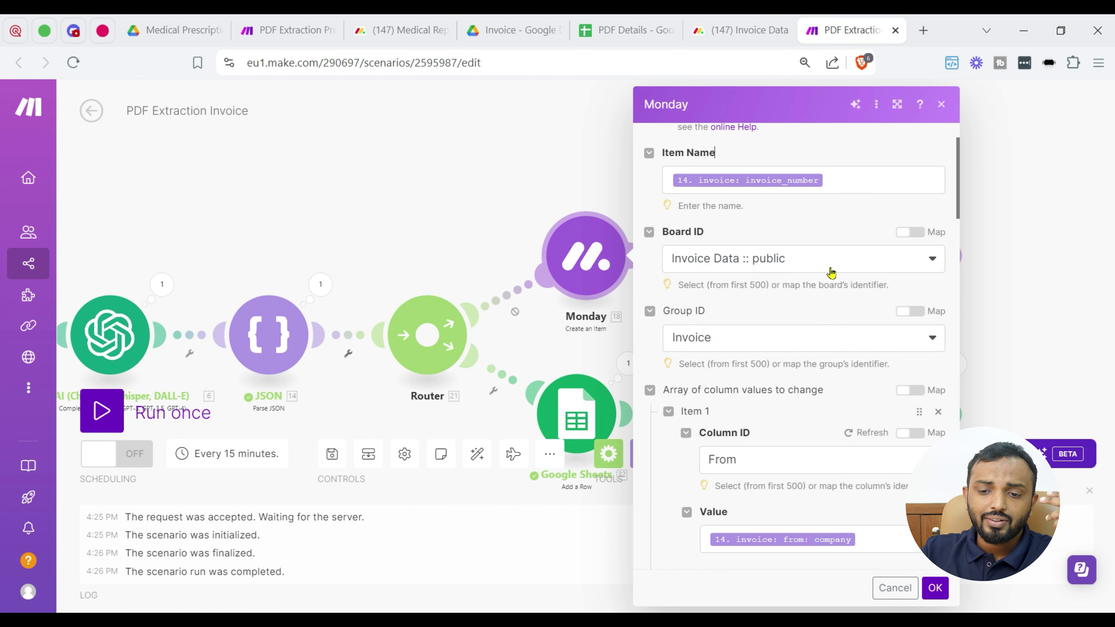
scroll(829, 272, up, 2)
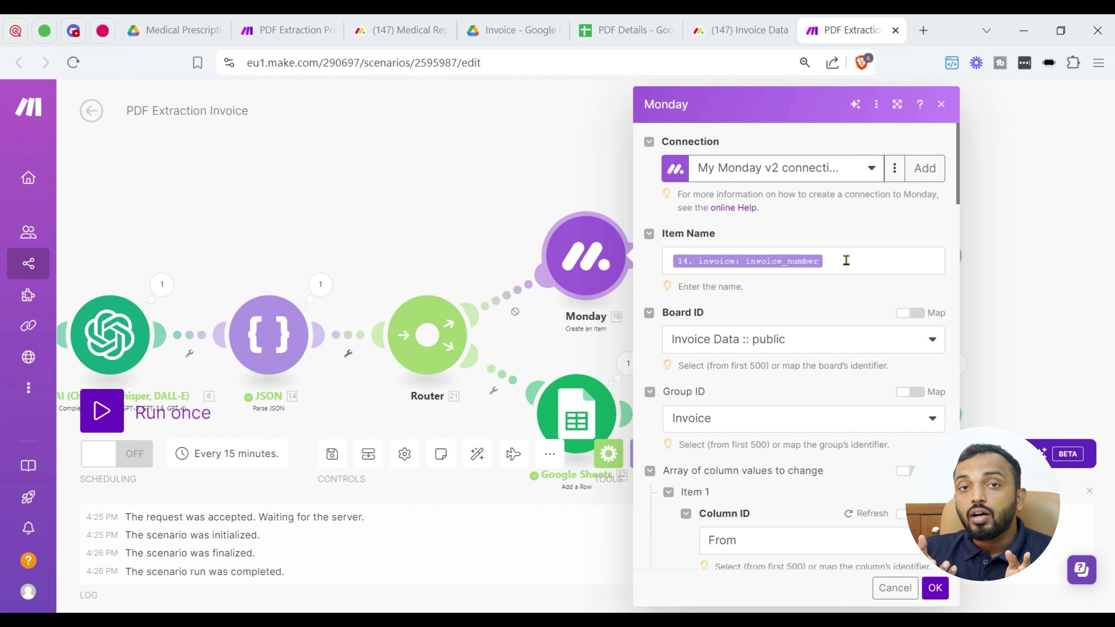
click(846, 260)
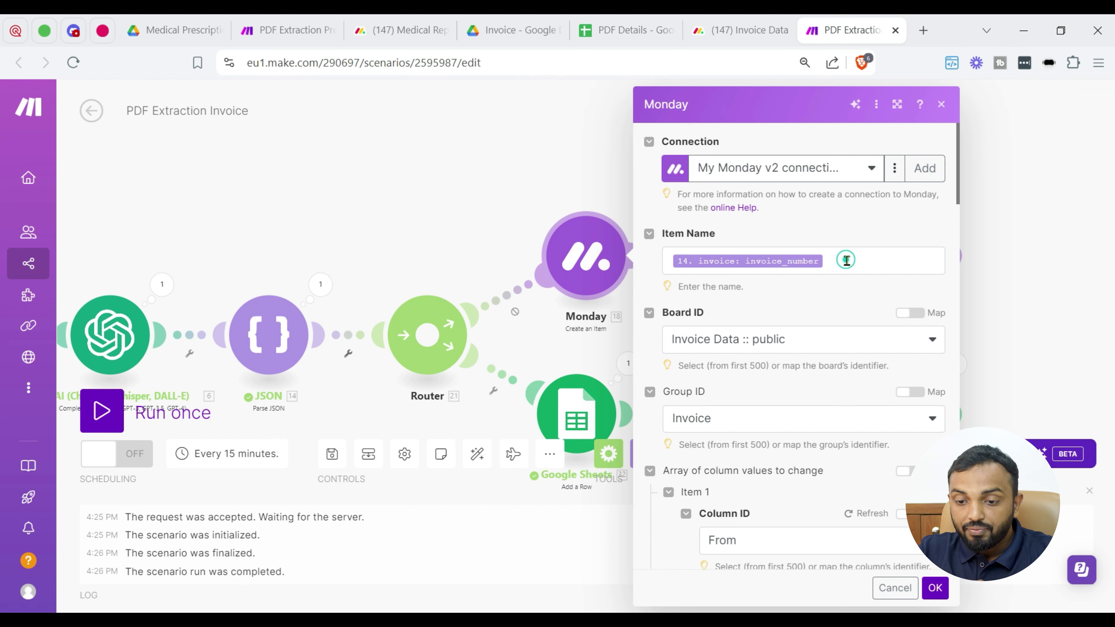
click(847, 260)
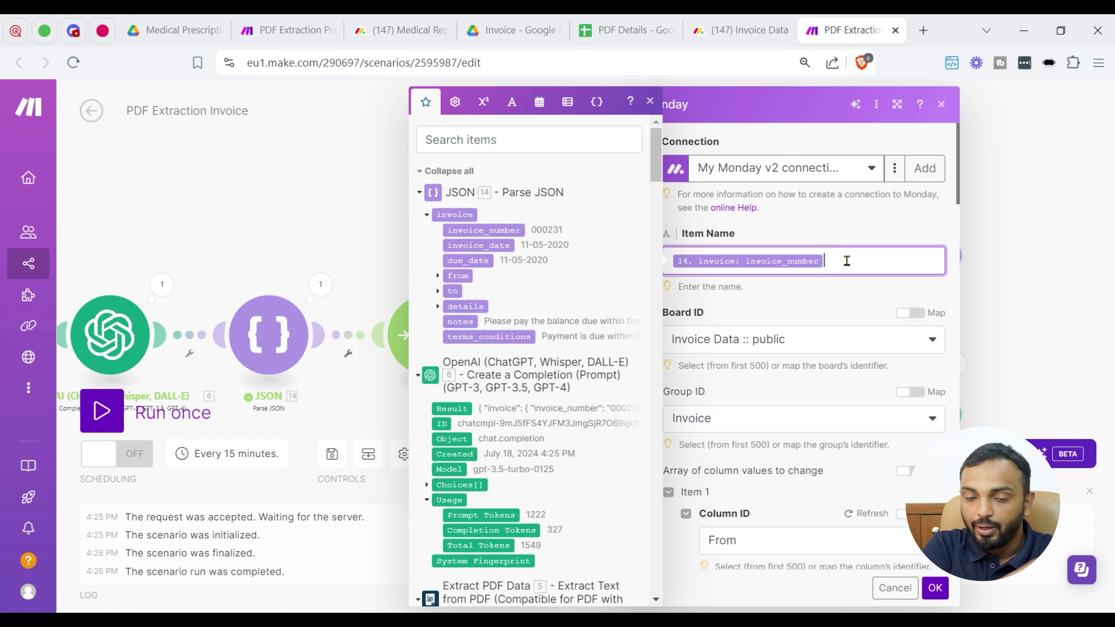
click(841, 298)
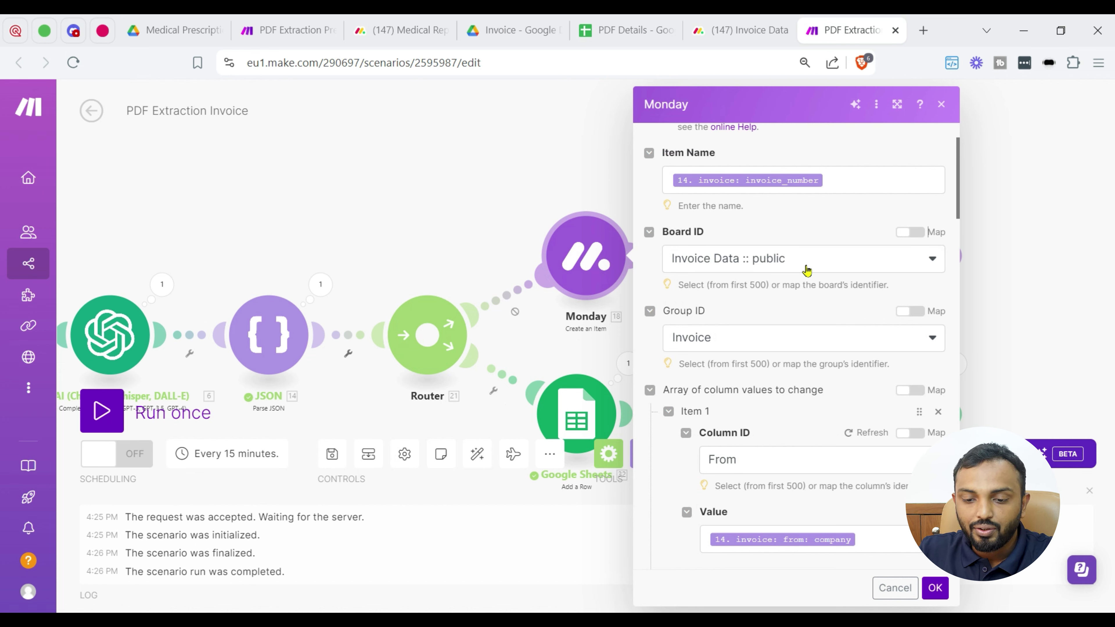
- Check the Invoice Data board, Invoice group, From column choices and company value mapping, and close the Create an Item settings
scroll(807, 270, down, 2)
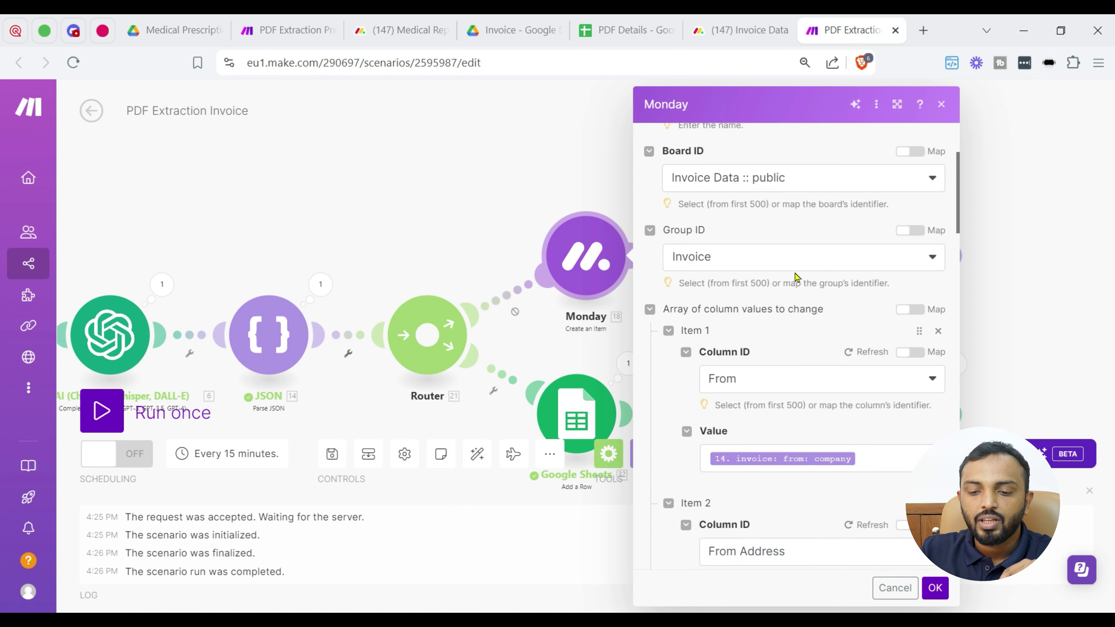
scroll(797, 277, down, 2)
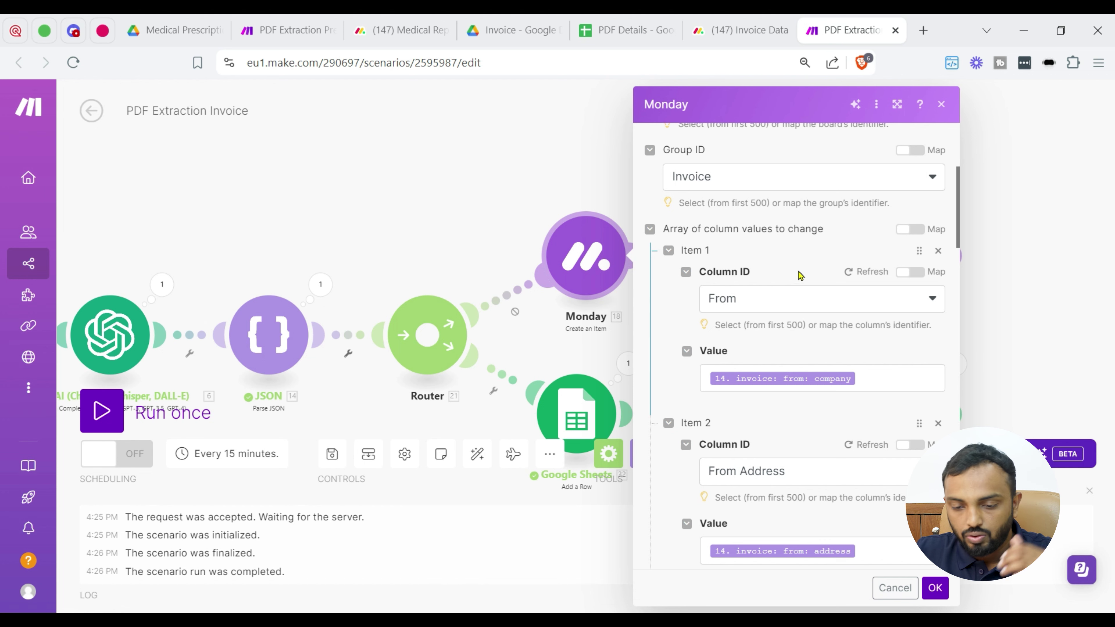
click(805, 299)
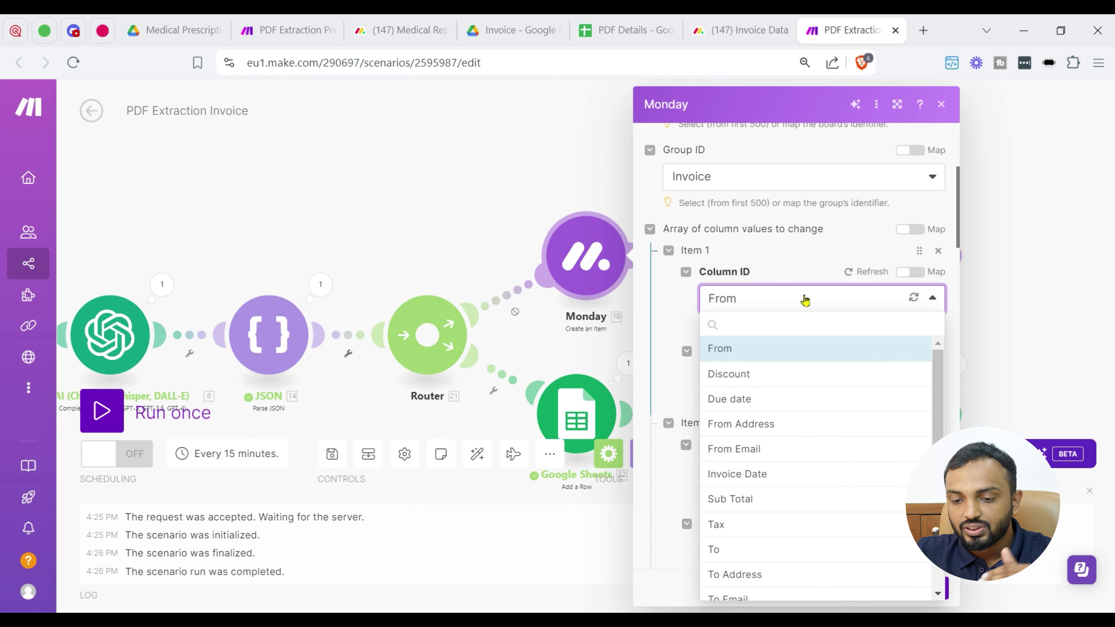
click(807, 299)
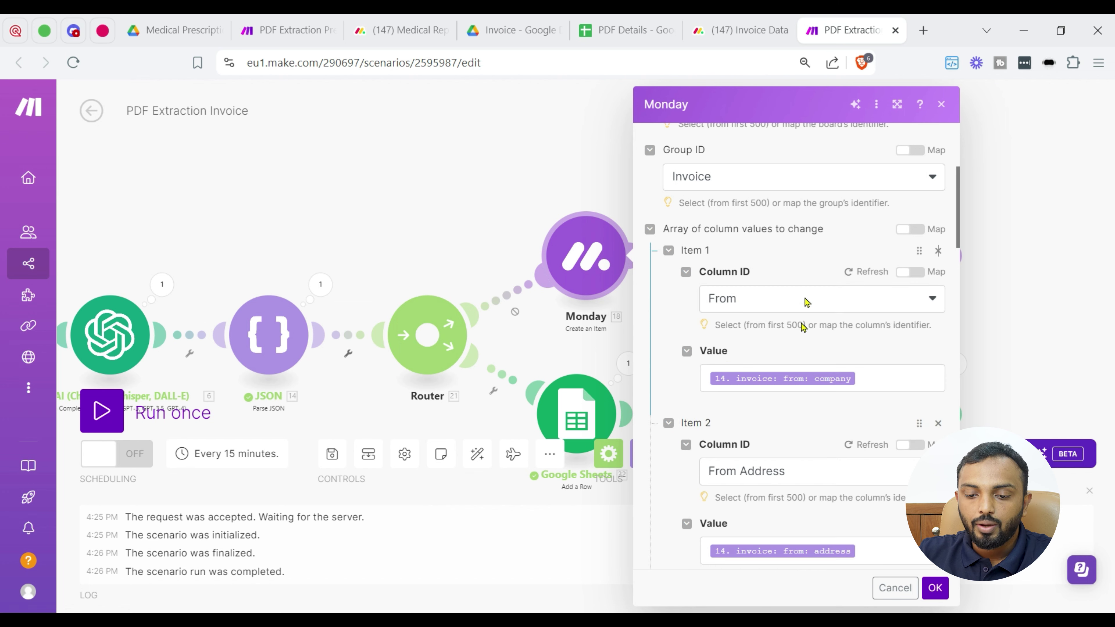
click(869, 371)
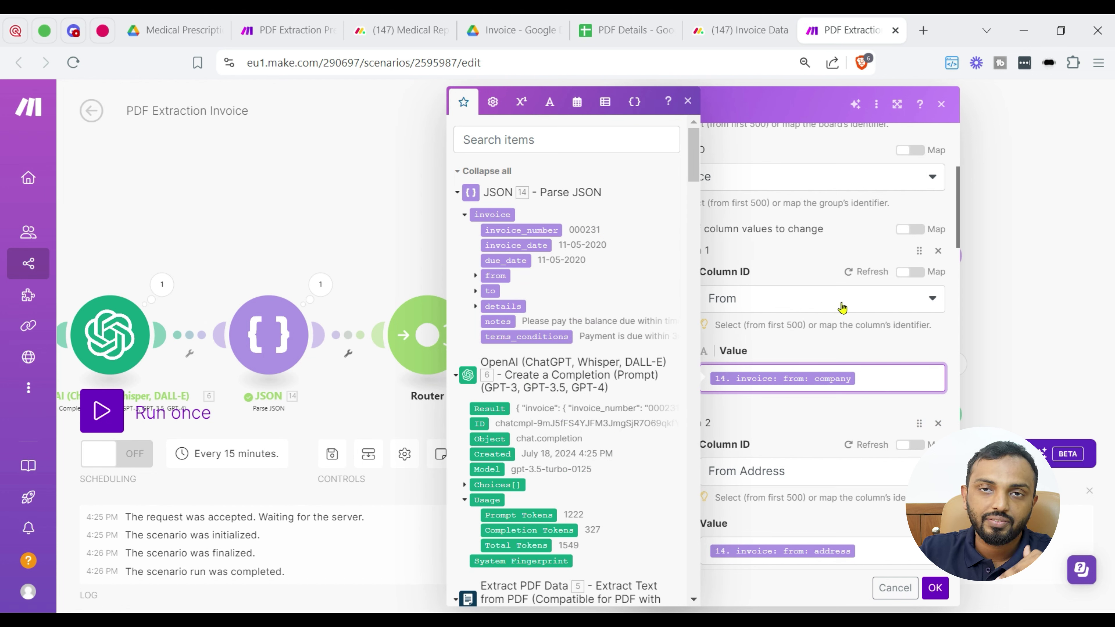
click(1023, 283)
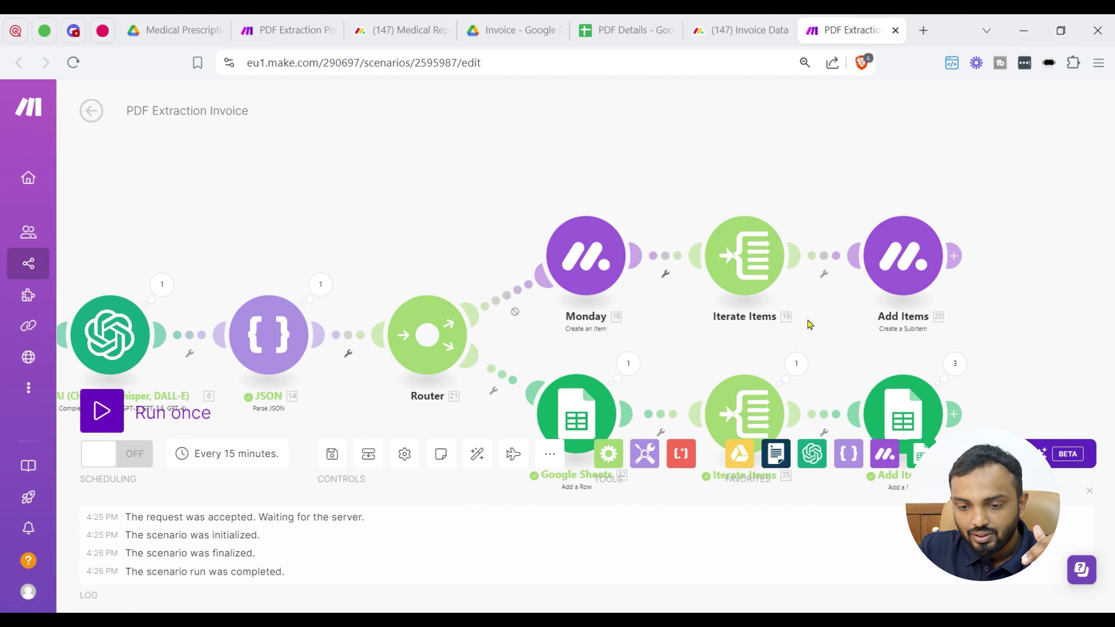
- Switch to the Monday Invoice Data board, add an invoice item named 123 and expand its subitems
scroll(810, 321, right, 5)
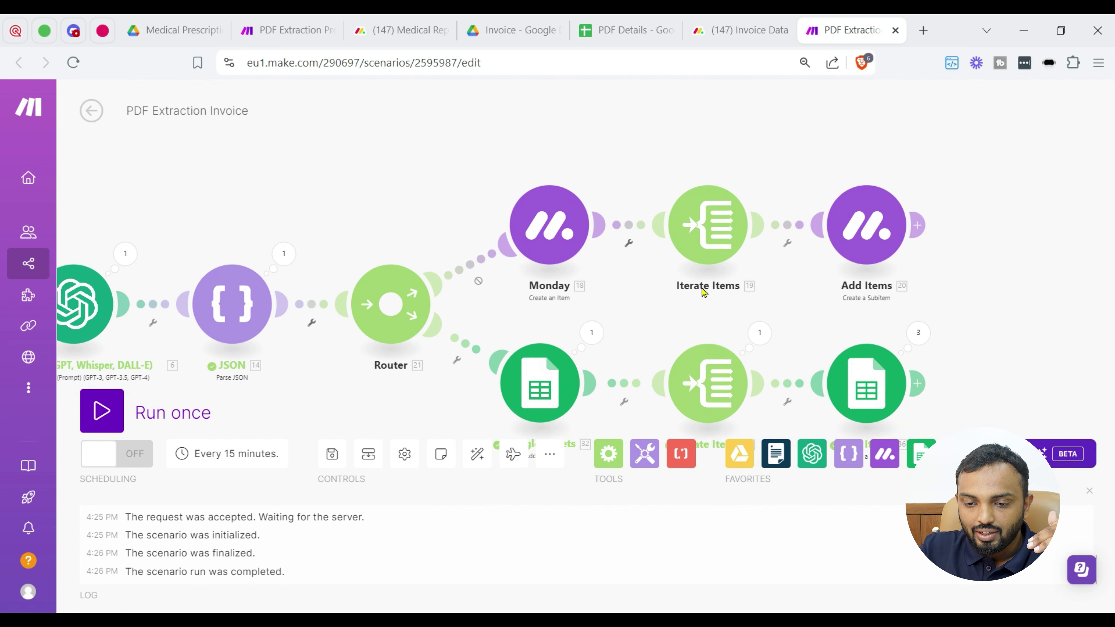
scroll(759, 288, up, 3)
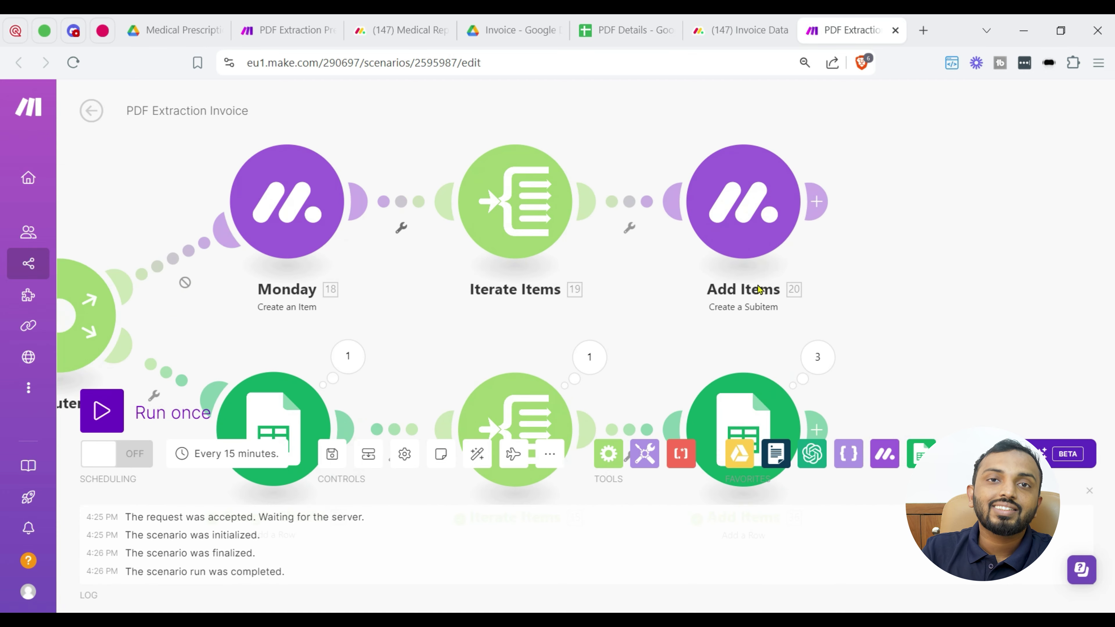
click(723, 35)
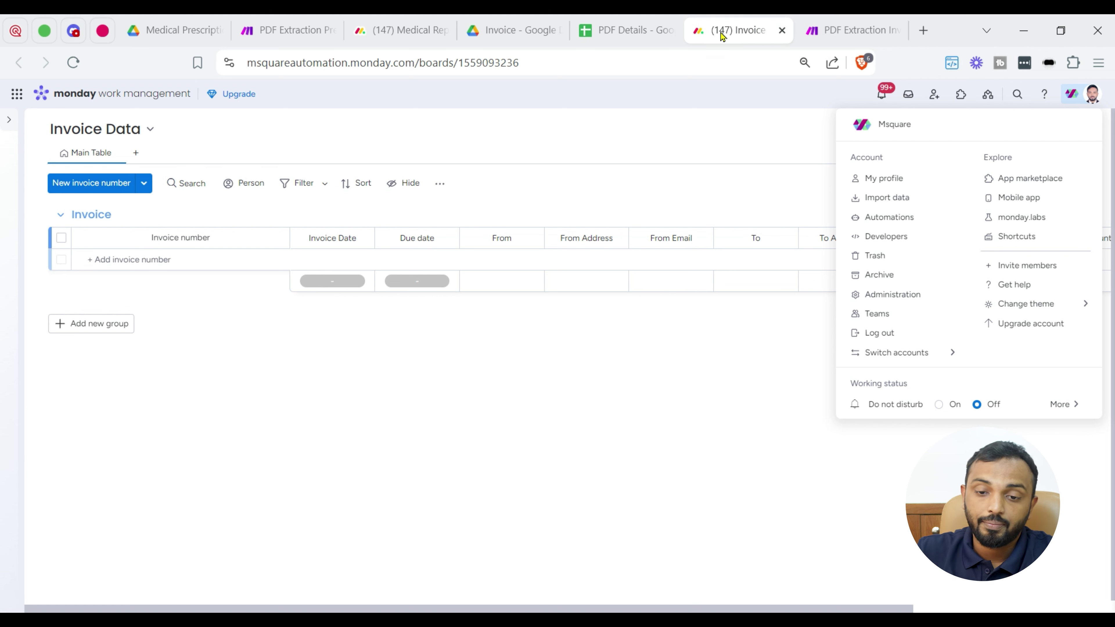
click(127, 260)
click(137, 260)
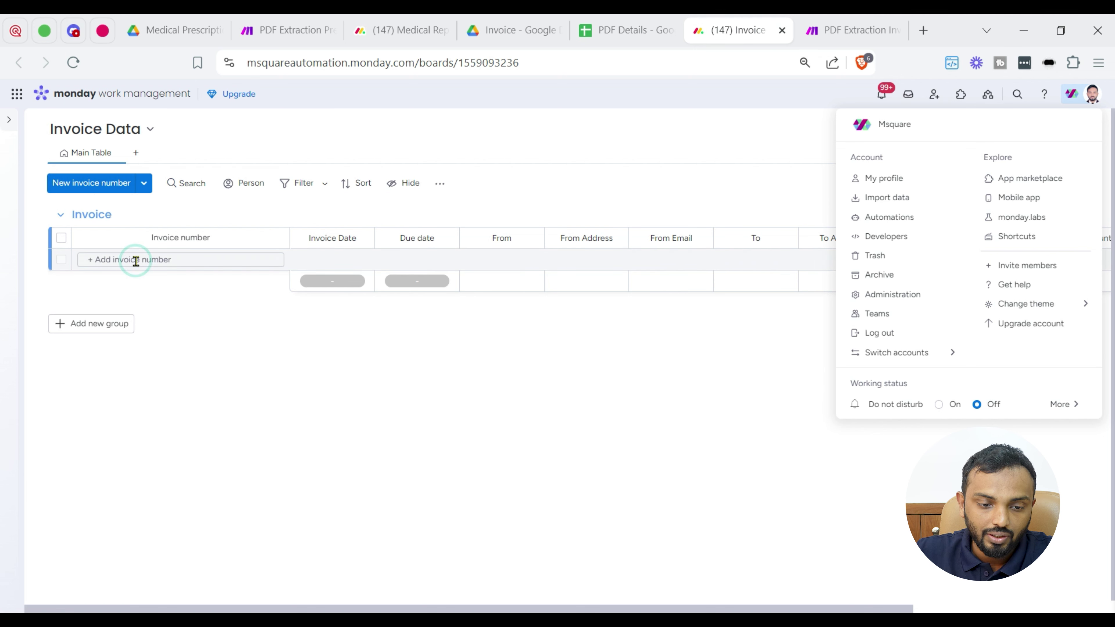
text(123)
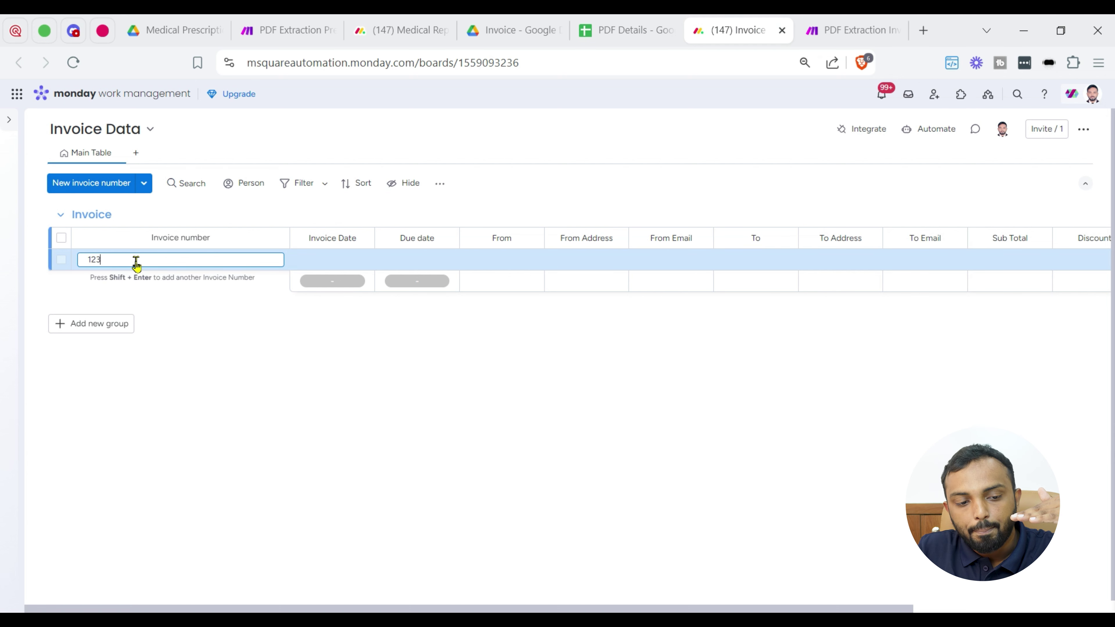
key(Return)
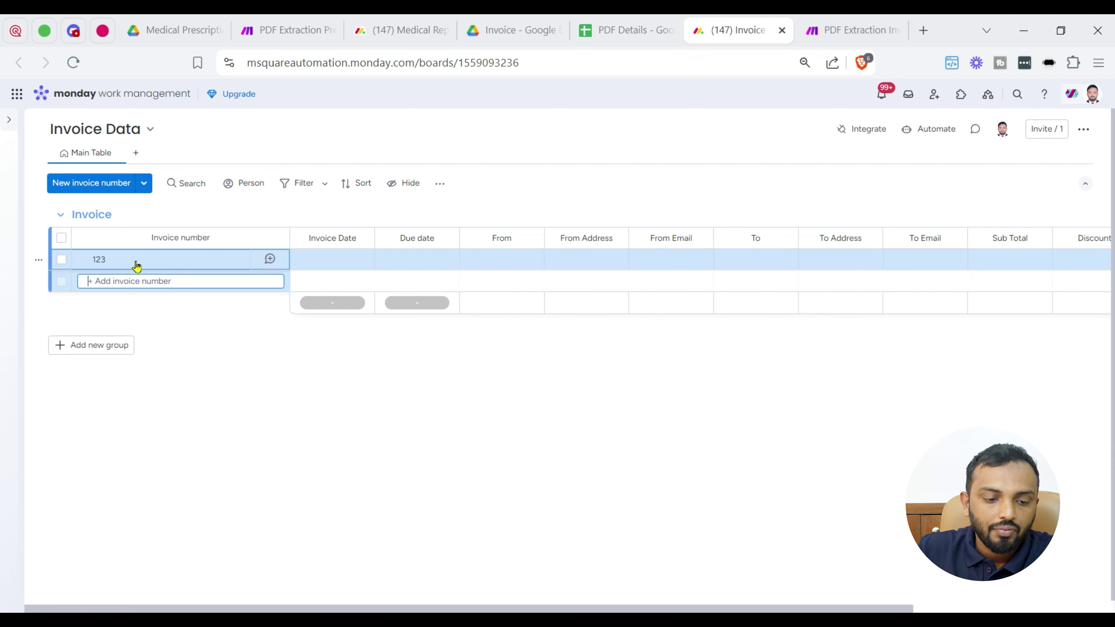
click(83, 264)
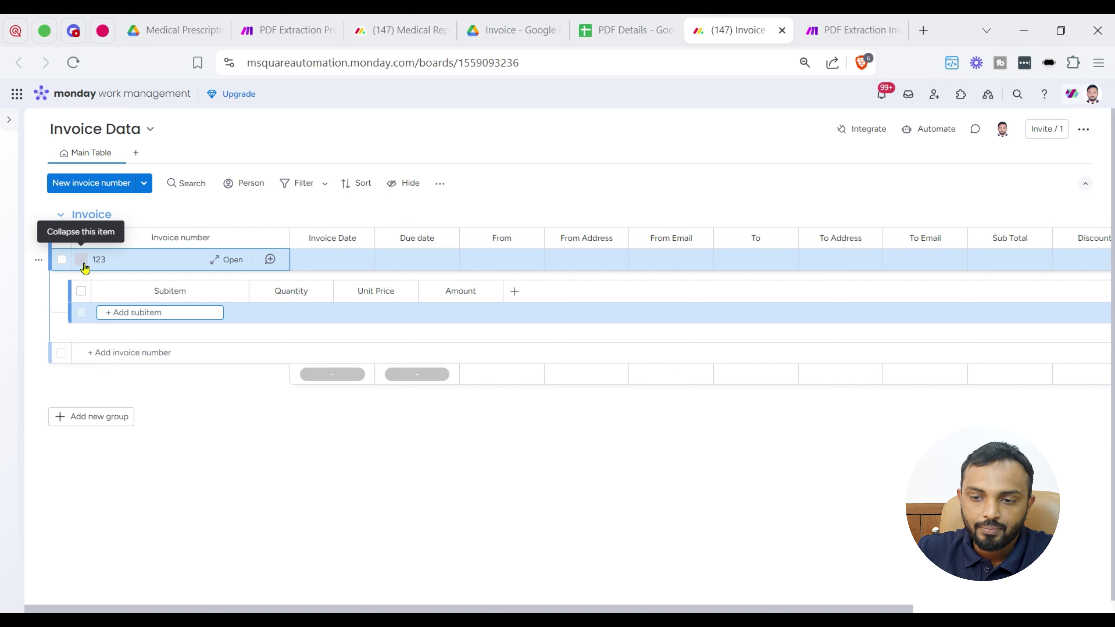
- Return to the Make scenario, search the Monday modules for "create a su" and open the Create a Subitem settings
click(828, 43)
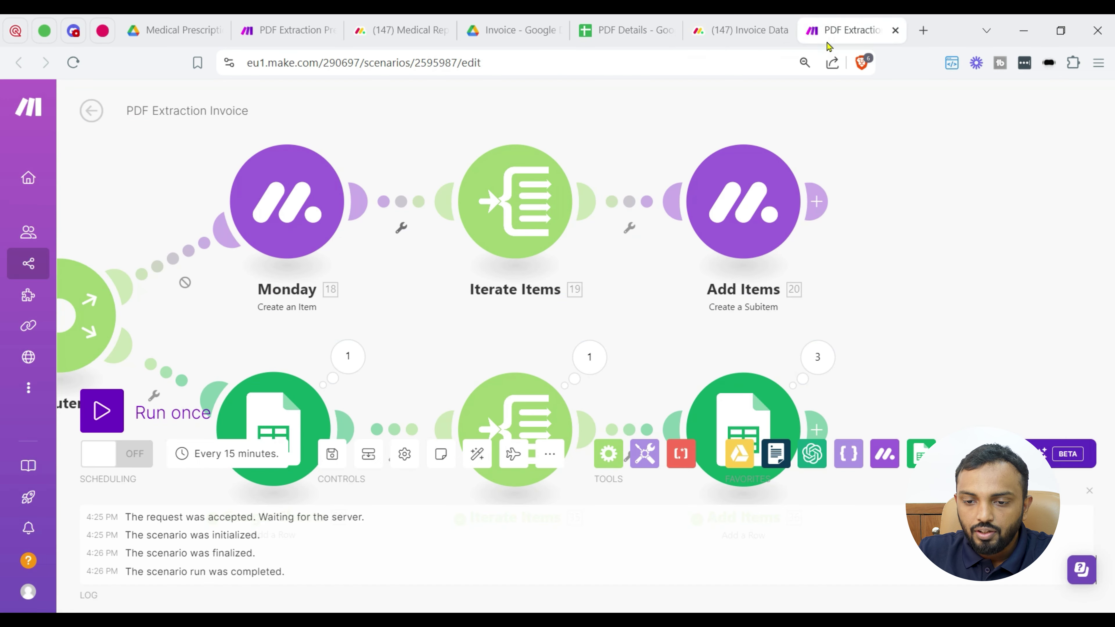
click(891, 460)
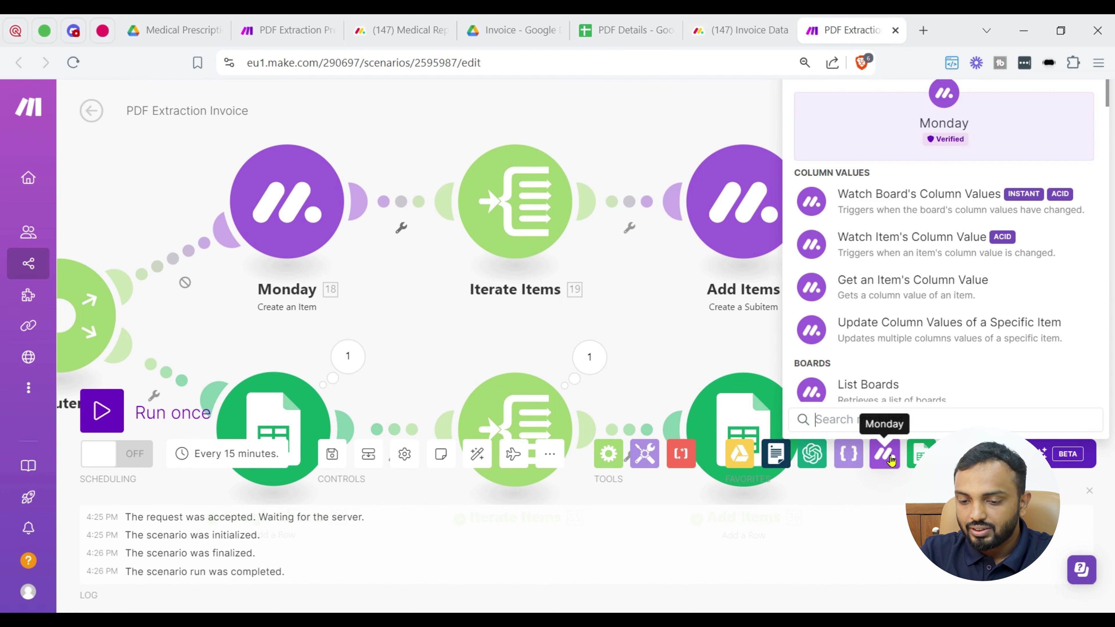
text(cr)
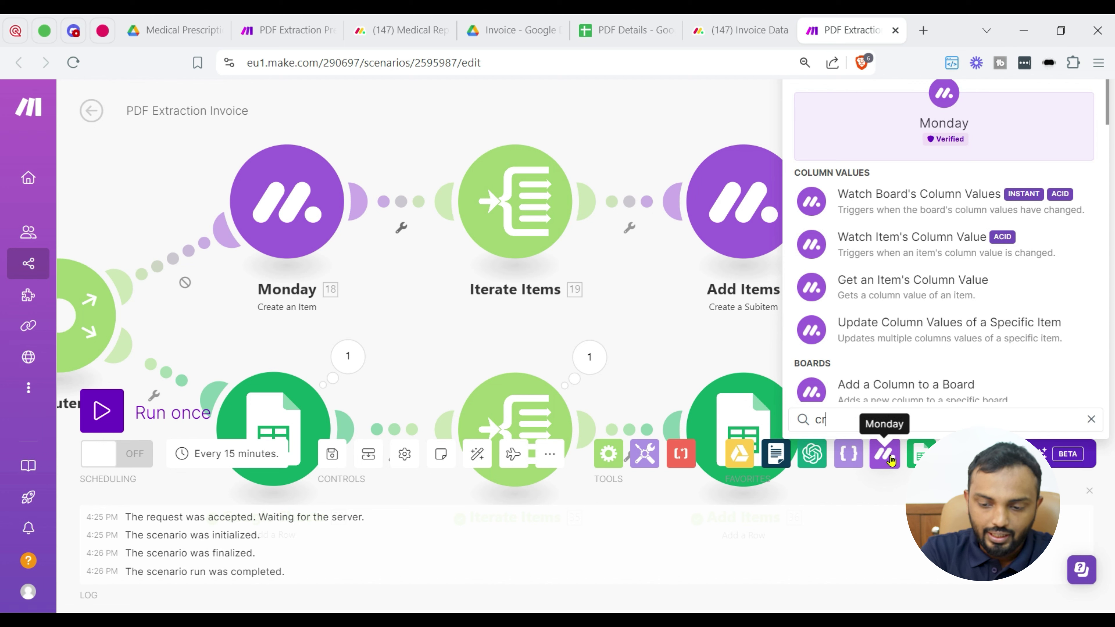
text(eate a su)
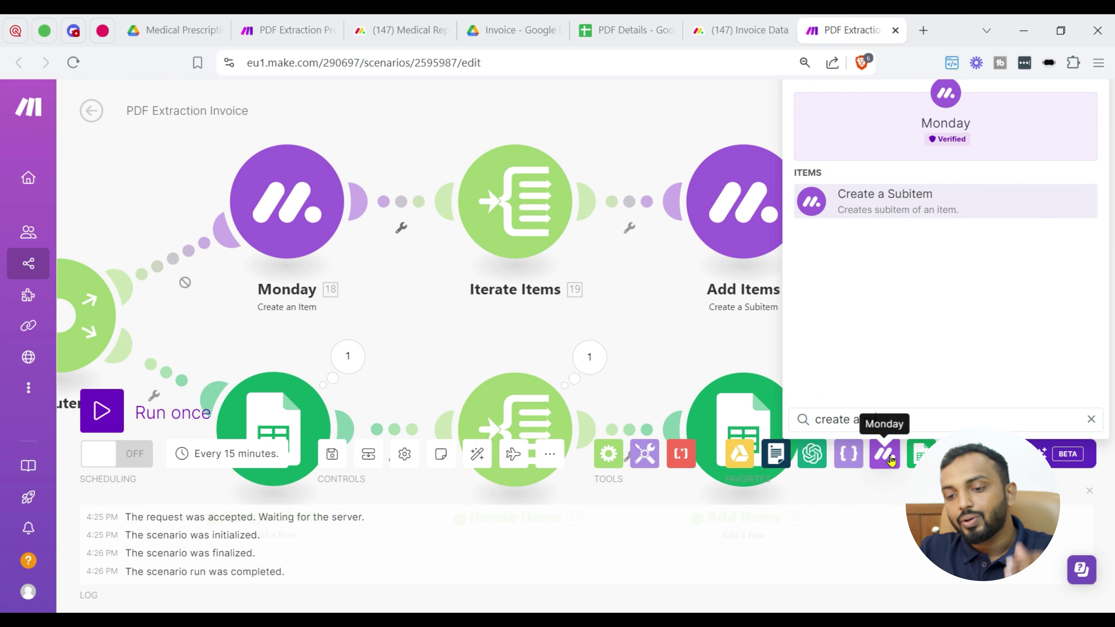
key(Return)
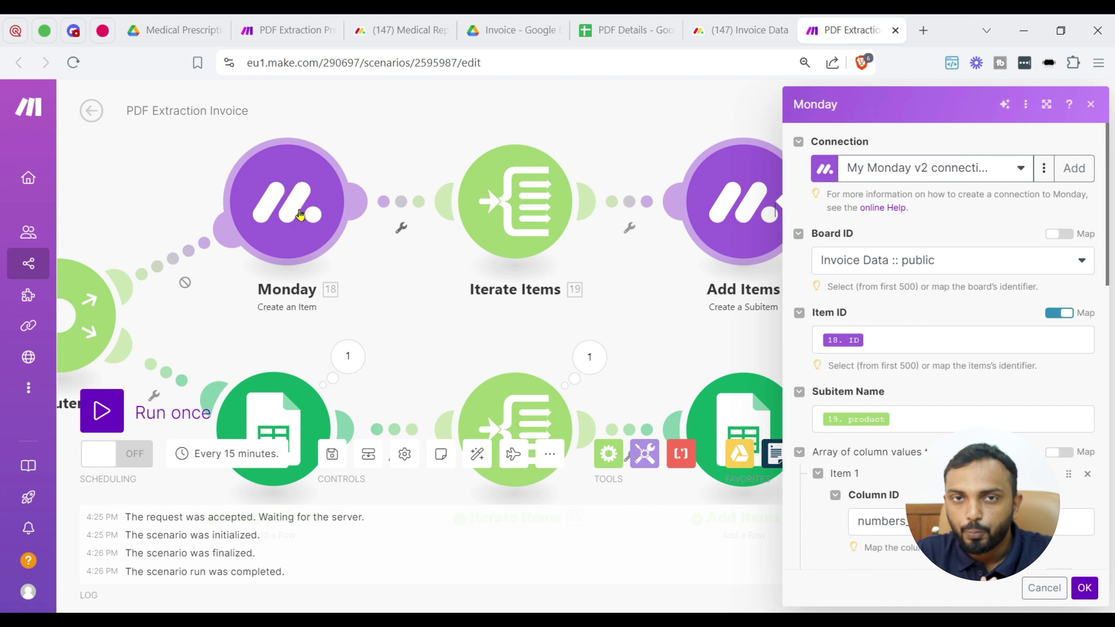
- Check the Item ID and Subitem Name mappings of the Create a Subitem module against the available fields
click(871, 339)
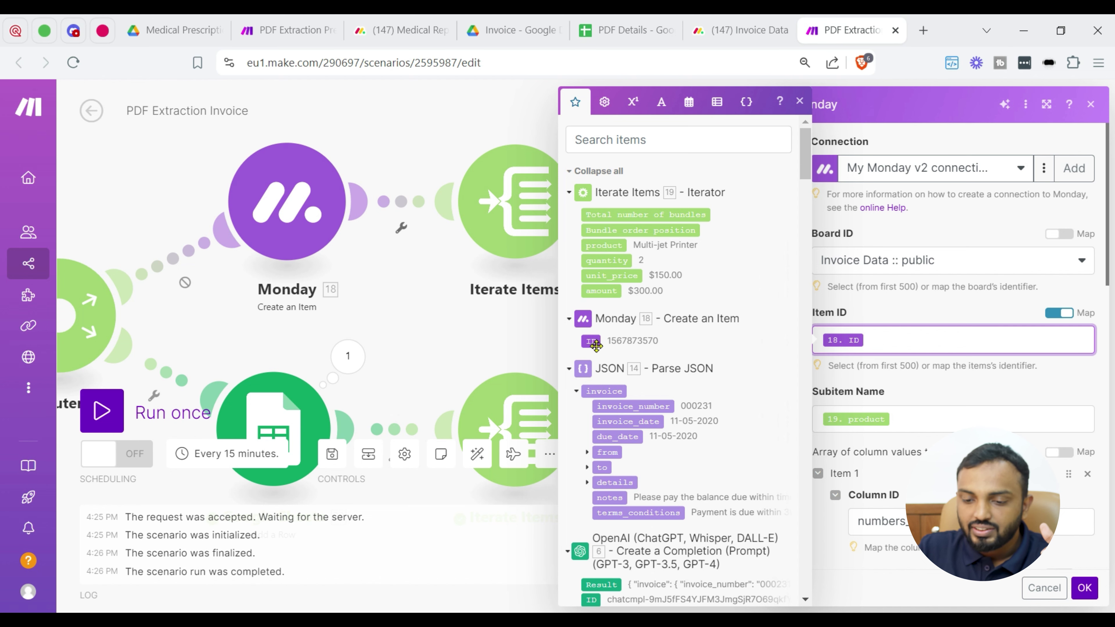
click(908, 388)
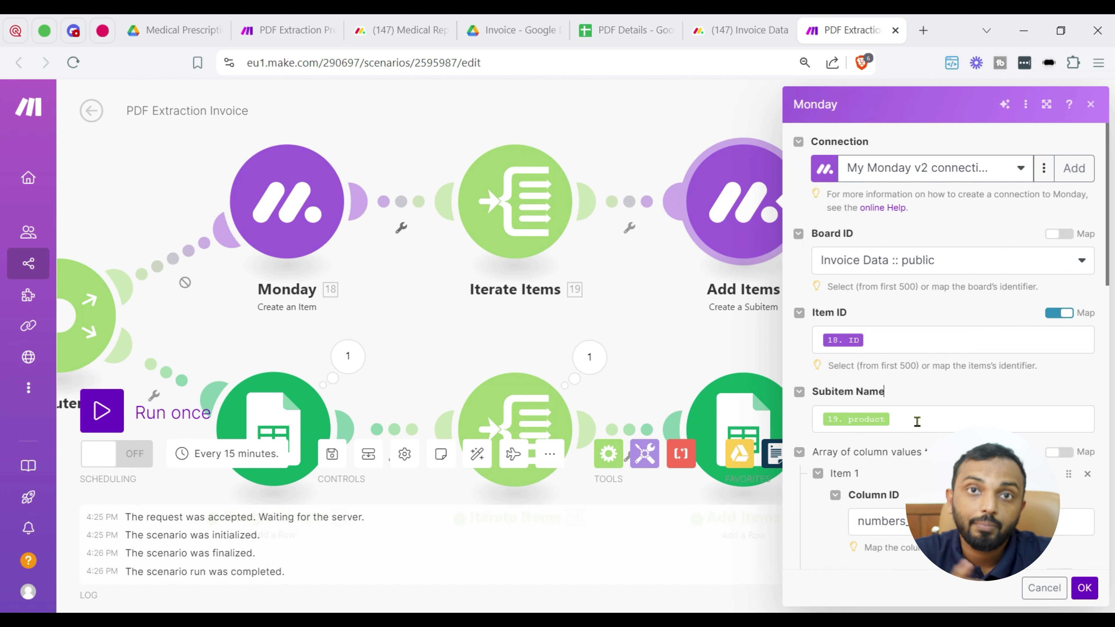
click(917, 422)
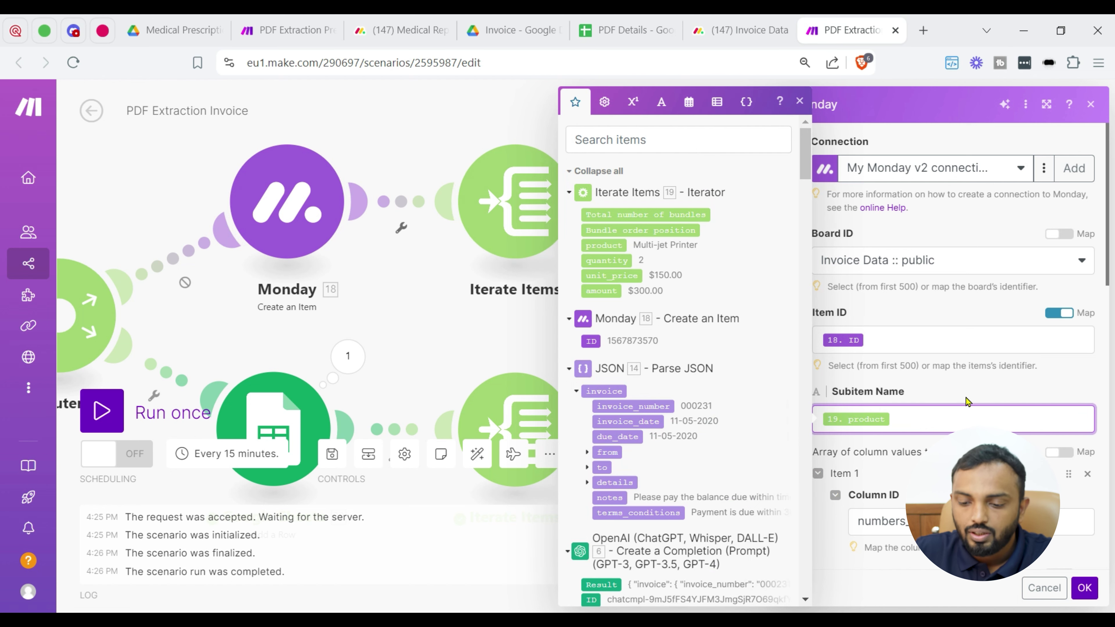
- Review the subitem column mappings for quantity, unit price and amount, and close the module settings
scroll(965, 399, down, 7)
scroll(966, 398, up, 1)
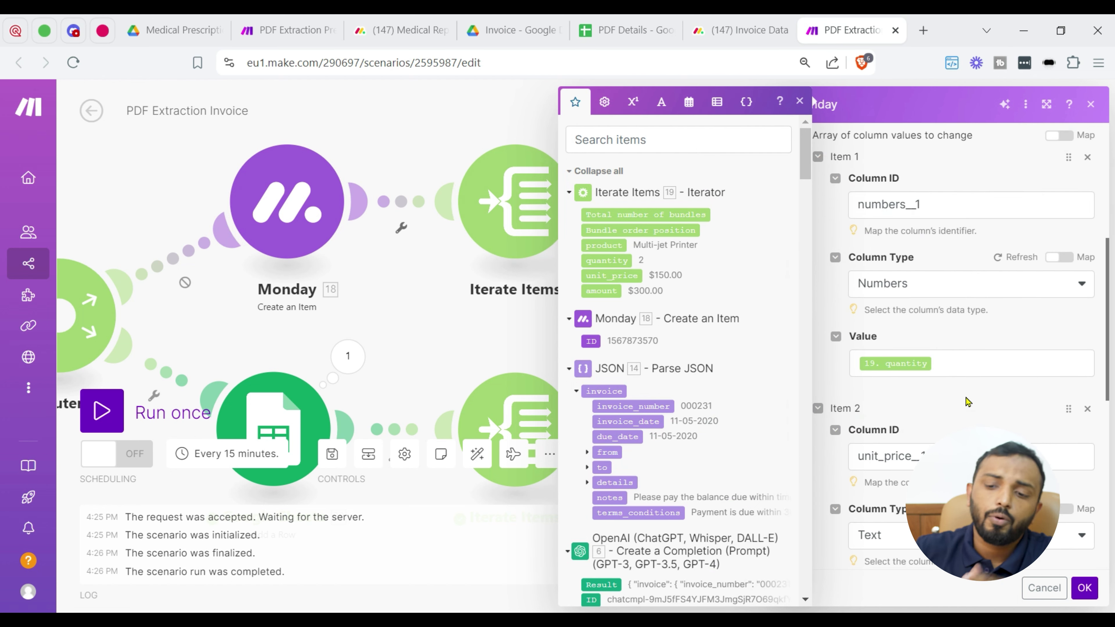
scroll(968, 402, up, 3)
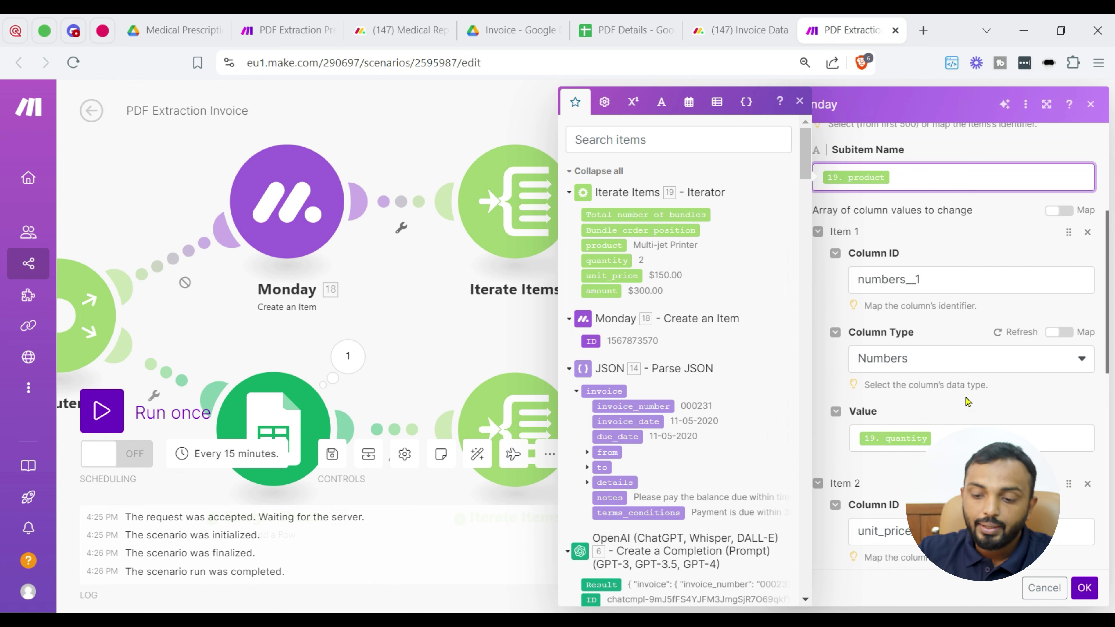
scroll(952, 386, down, 3)
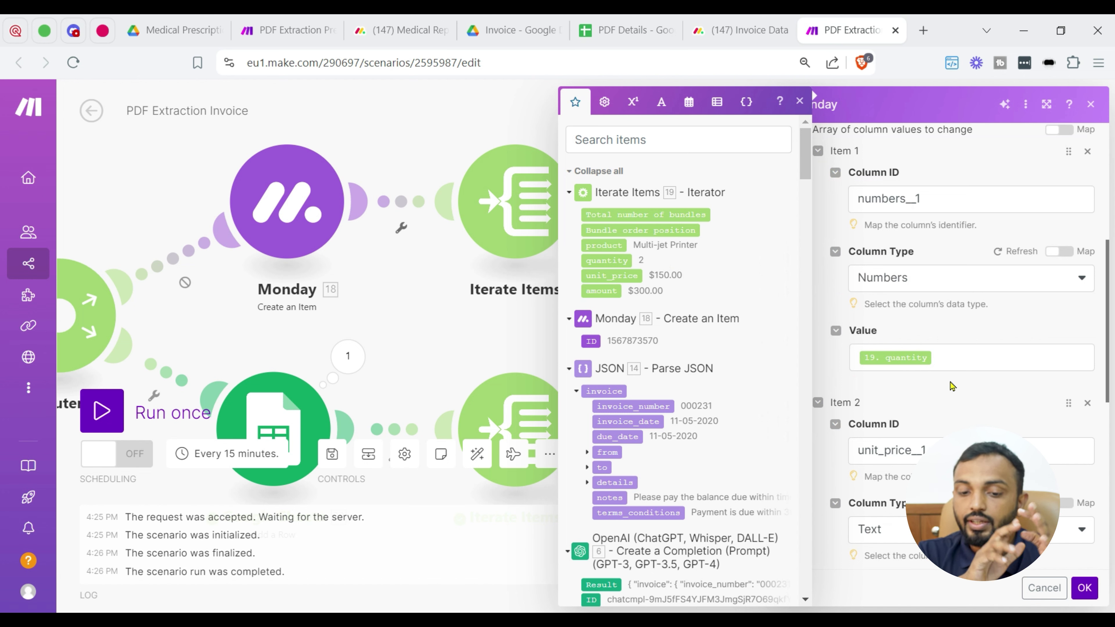
scroll(974, 364, down, 5)
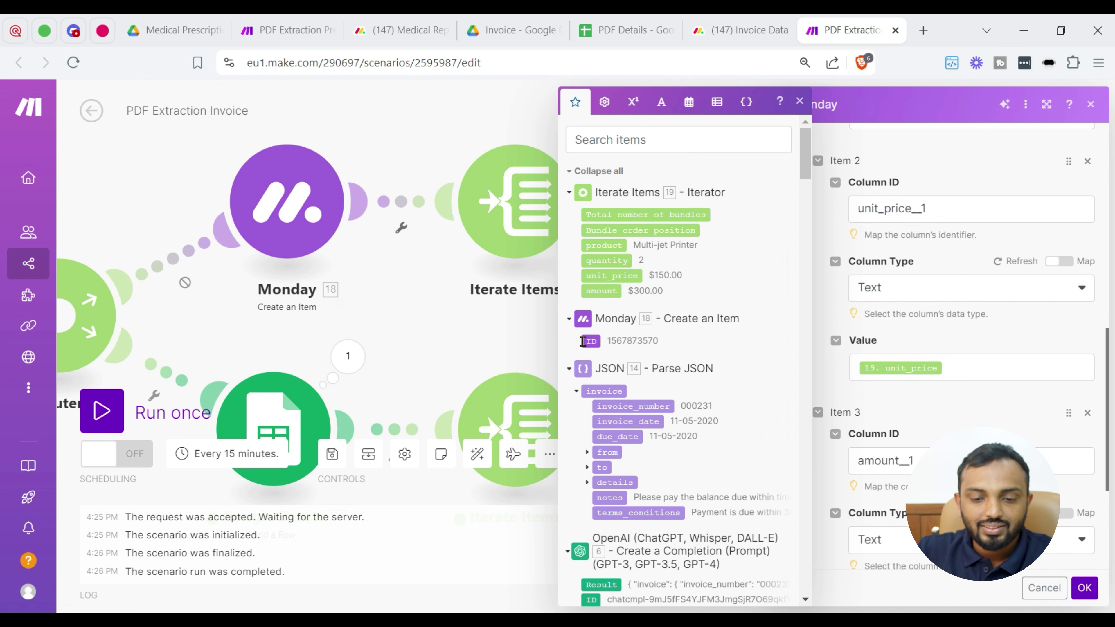
click(474, 316)
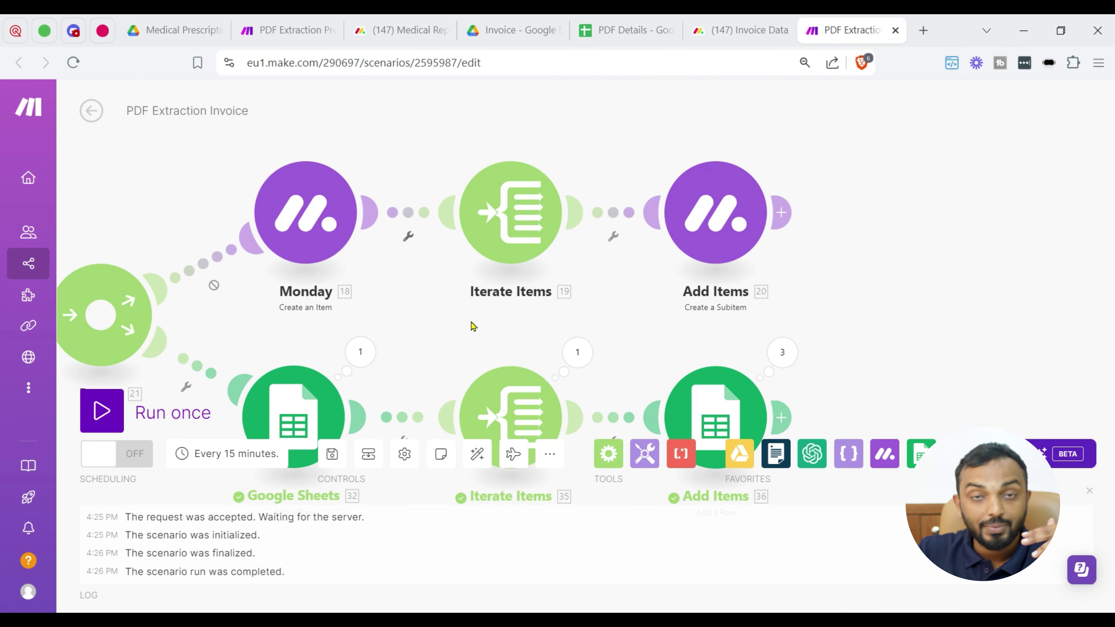
- Enable the disabled route from the Router to the Monday Create an Item module
click(467, 330)
scroll(659, 311, down, 3)
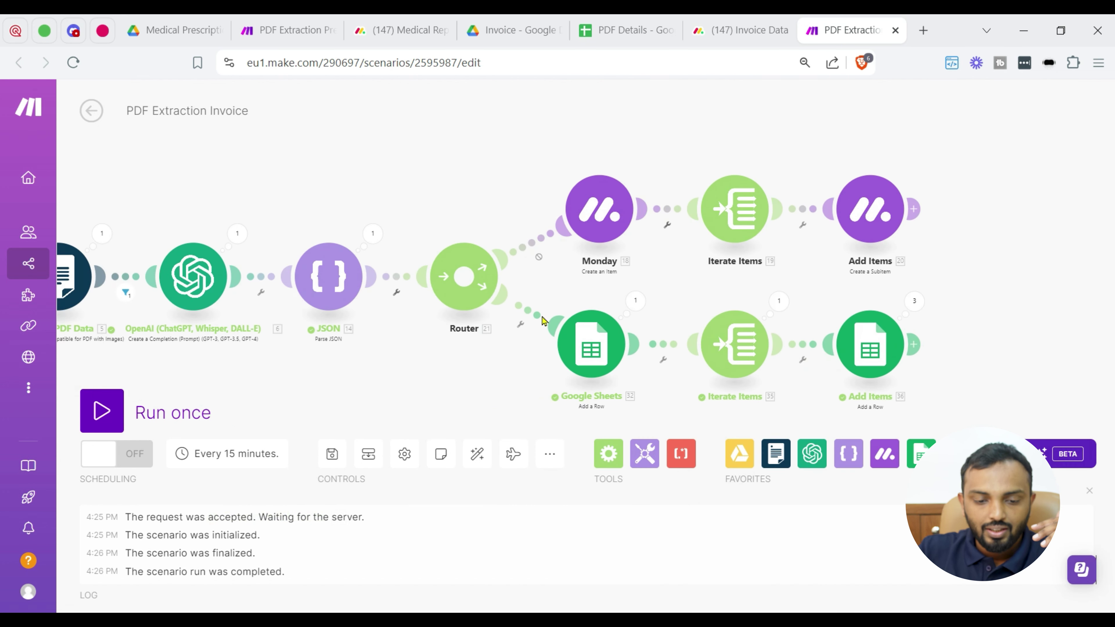
drag(416, 351, 695, 344)
scroll(698, 348, down, 2)
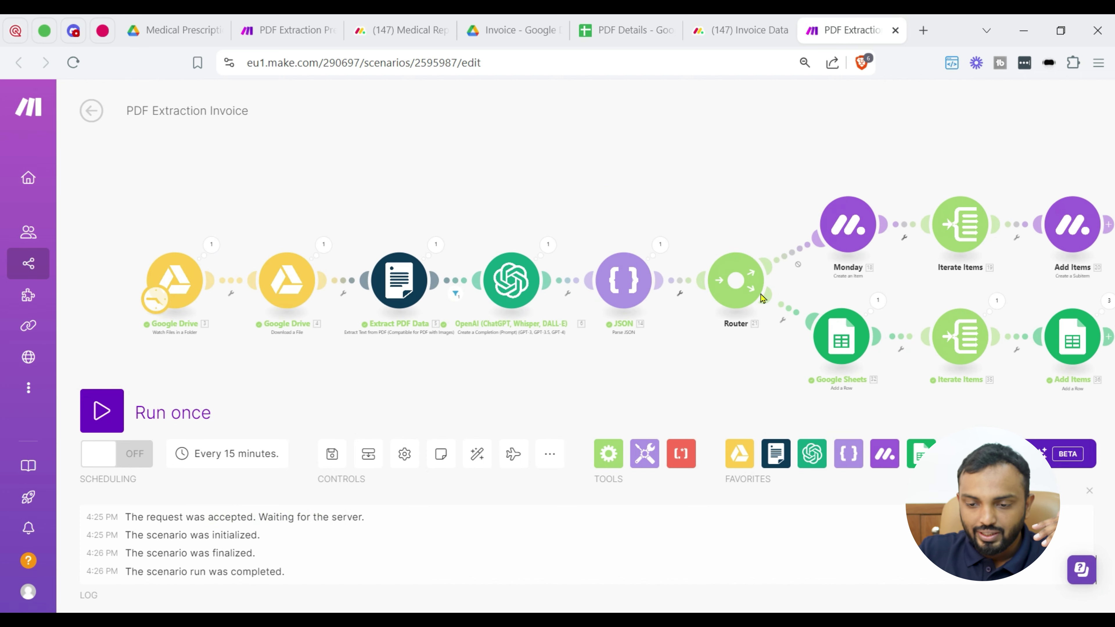
click(811, 245)
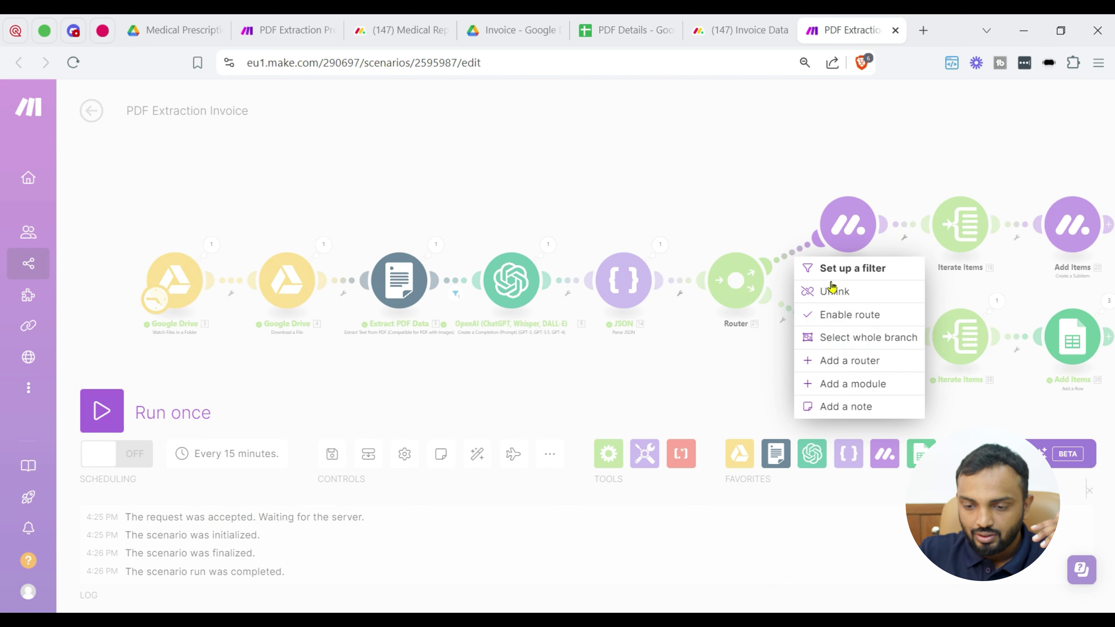
click(846, 315)
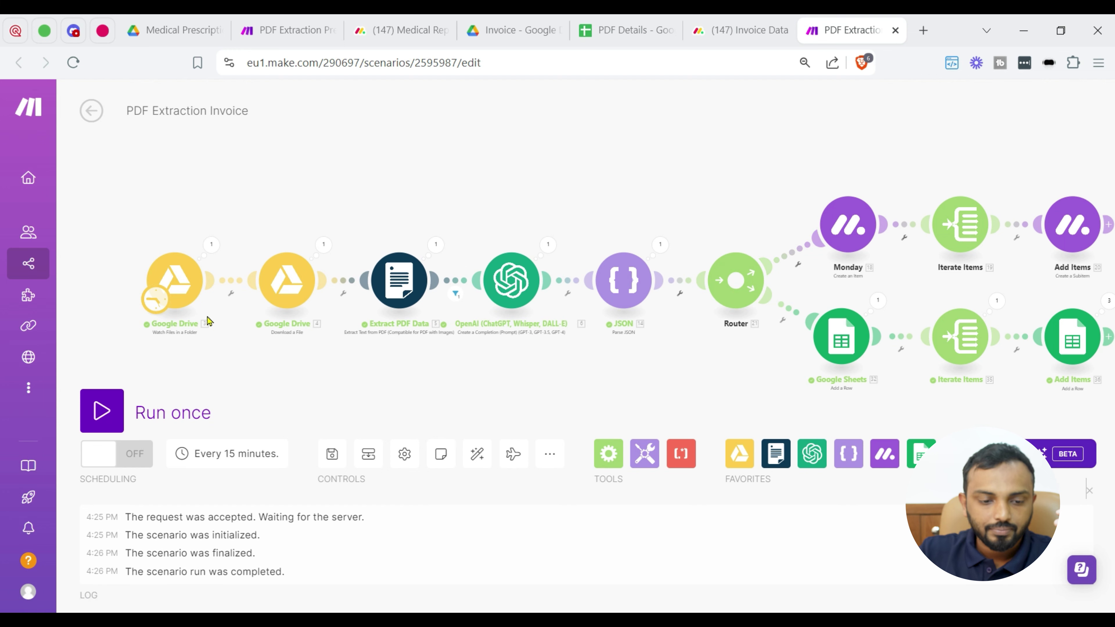
- Set the Google Drive Watch Files trigger to start from the manually chosen Invoice-example.pdf and run the scenario once
scroll(208, 317, up, 2)
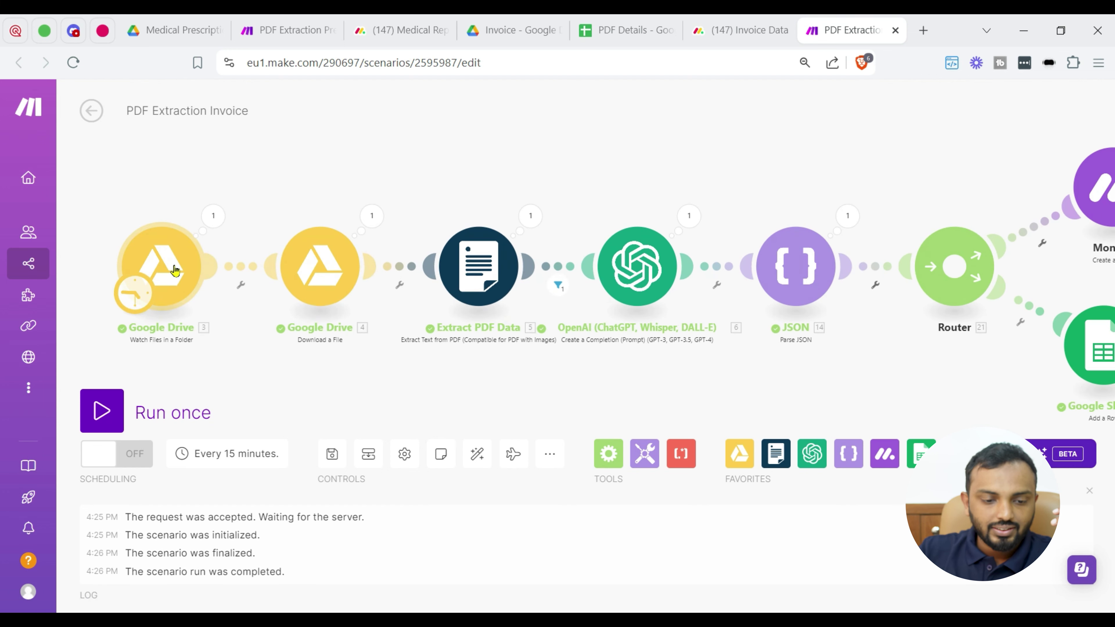
right_click(175, 271)
click(227, 324)
click(275, 300)
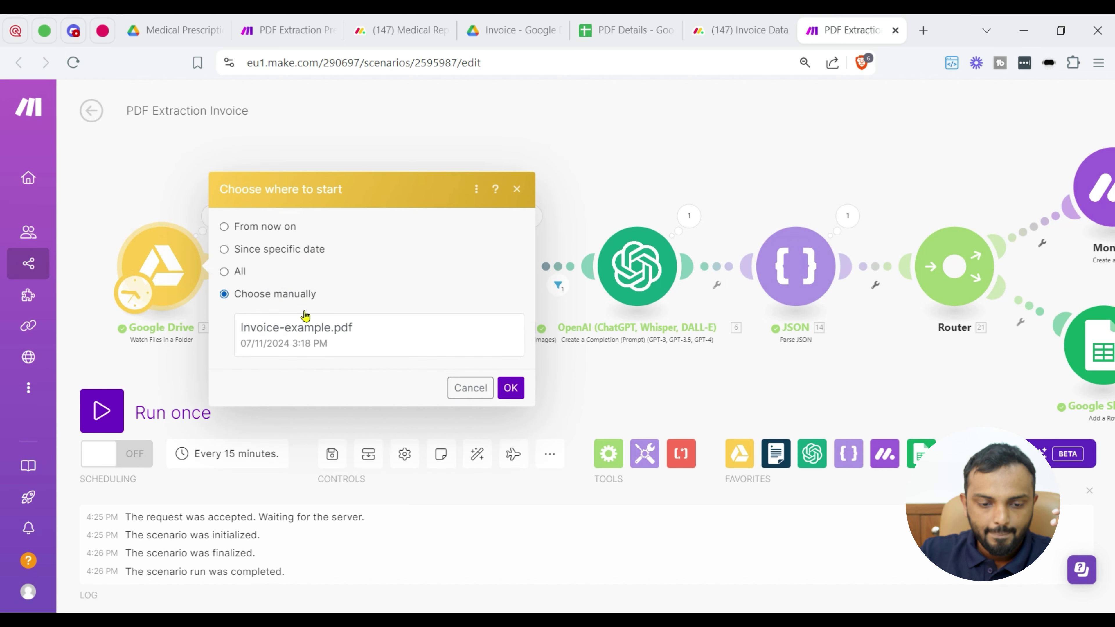
click(308, 315)
click(509, 366)
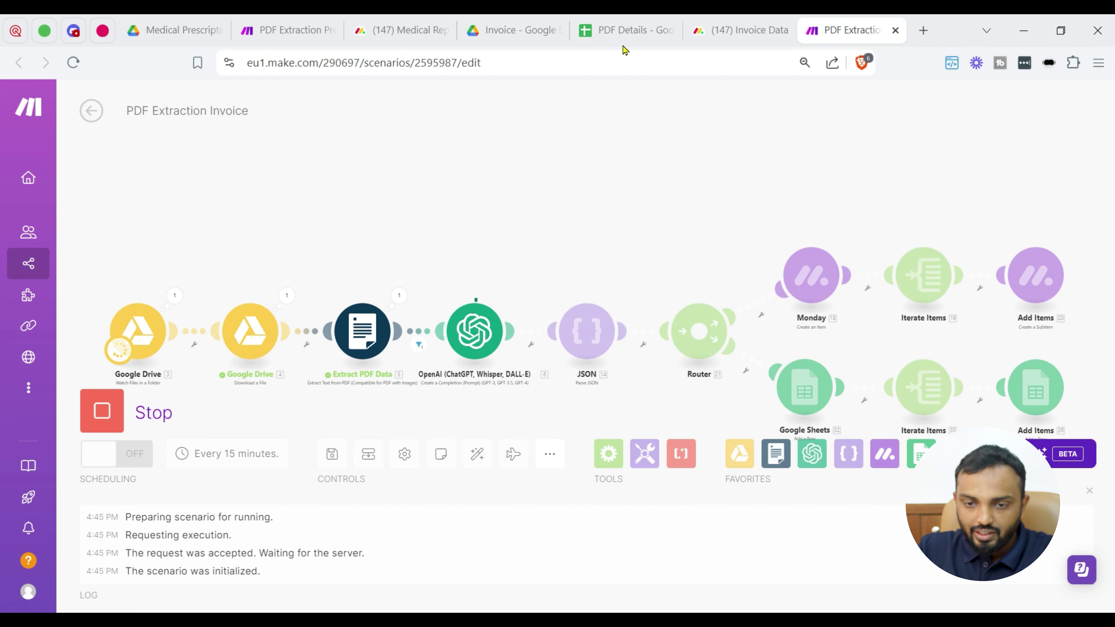
- Check the Invoice sheet of the PDF Details spreadsheet for the invoice row and product lines added by the scenario run
click(624, 35)
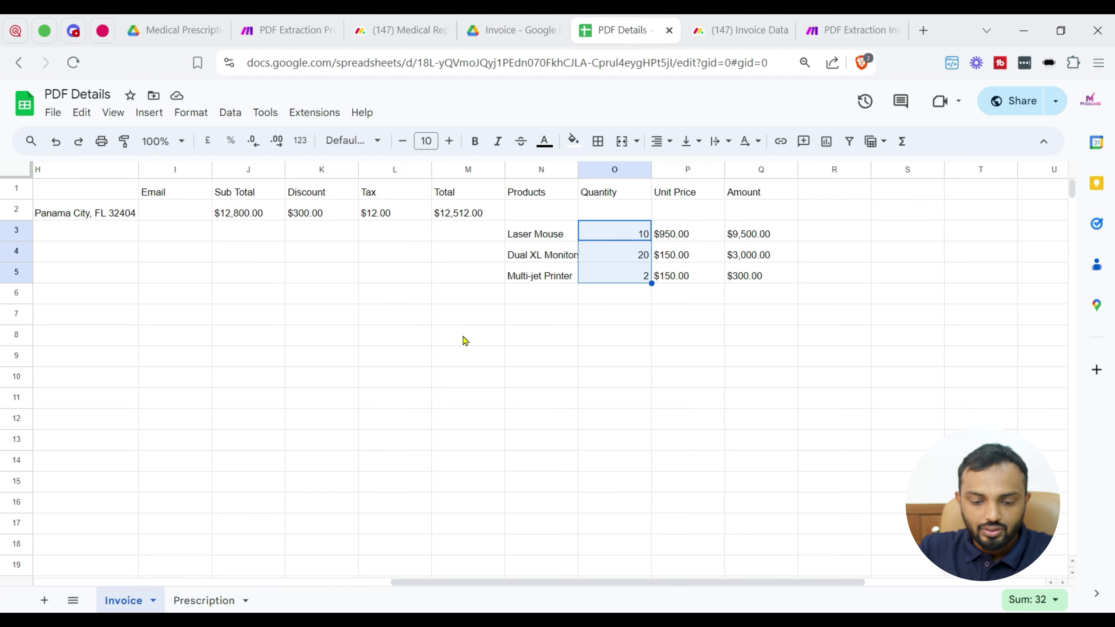
drag(533, 583, 129, 552)
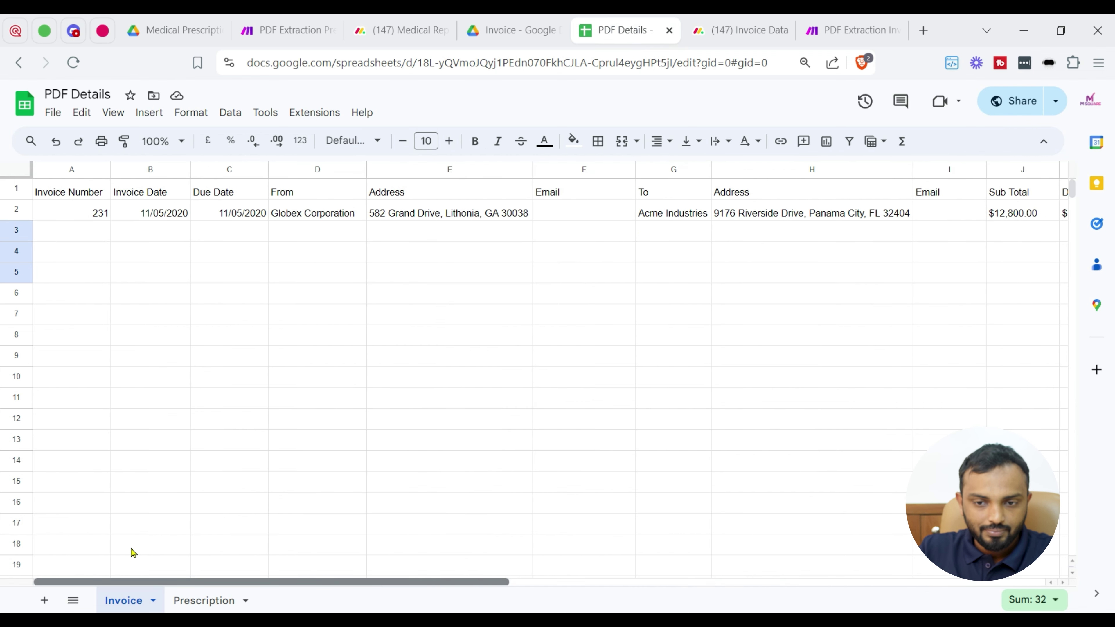
click(849, 31)
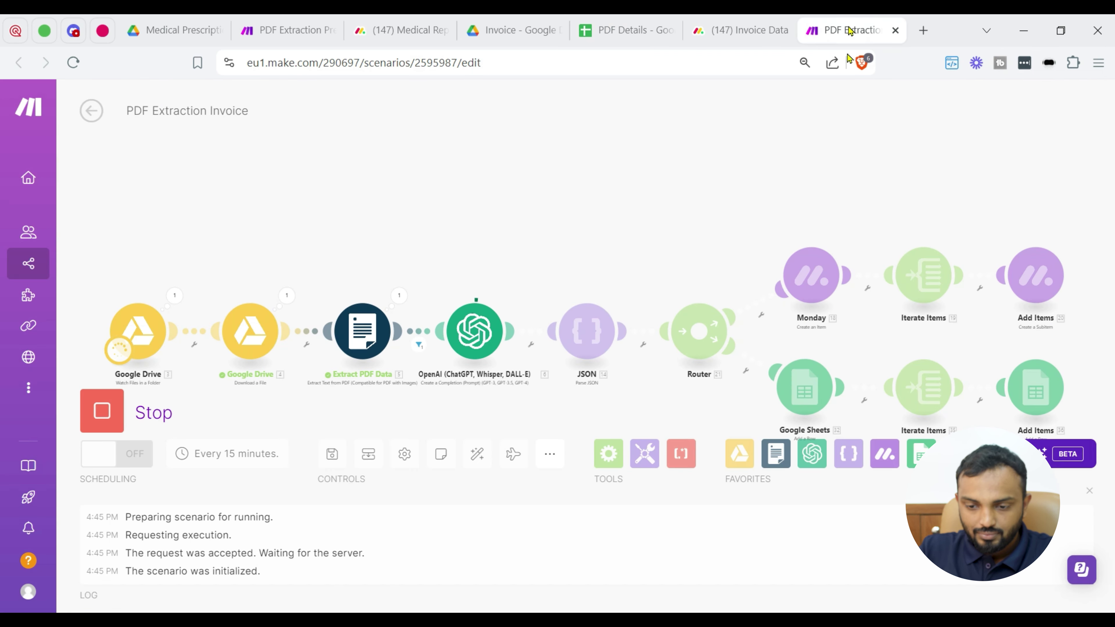
click(622, 32)
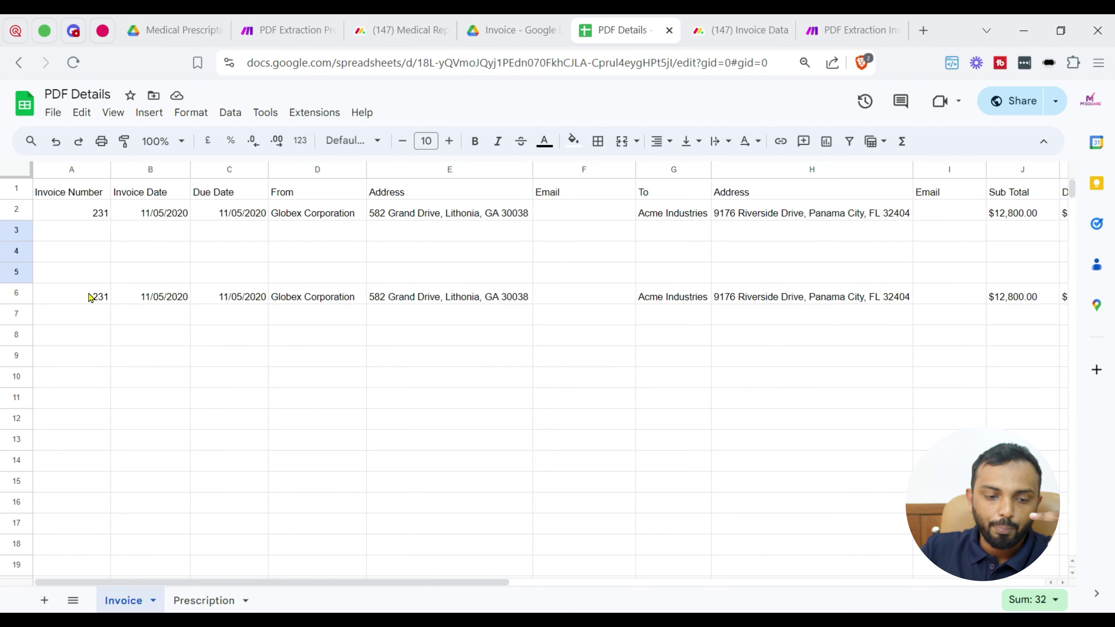
drag(471, 590, 759, 588)
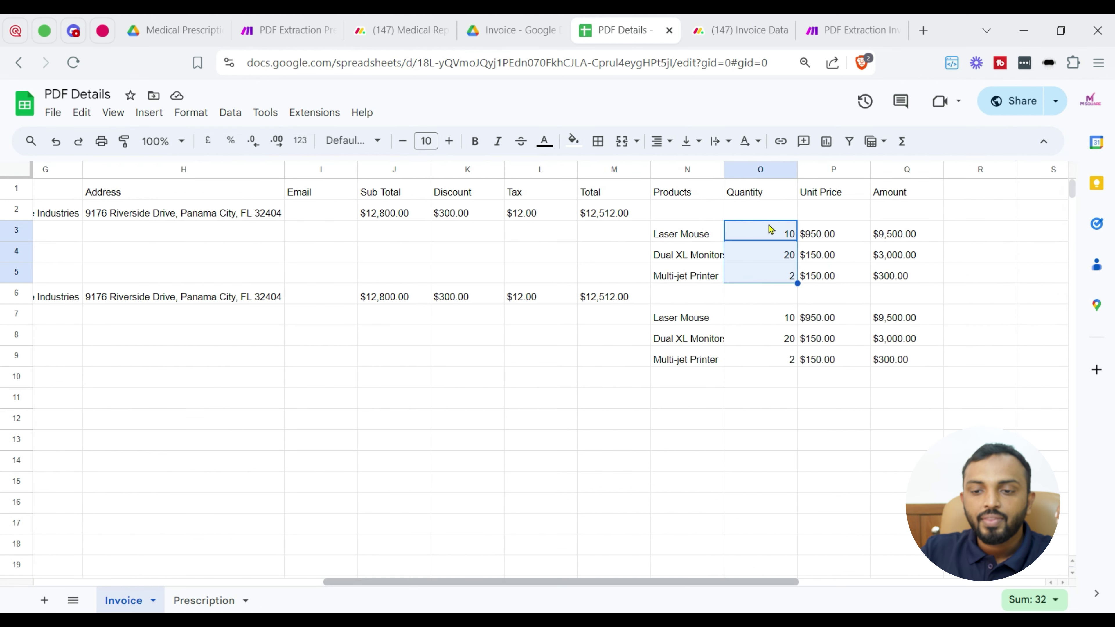
- Check the new invoice and its subitems on the Monday Invoice Data board, and return to the Make invoice scenario
click(753, 31)
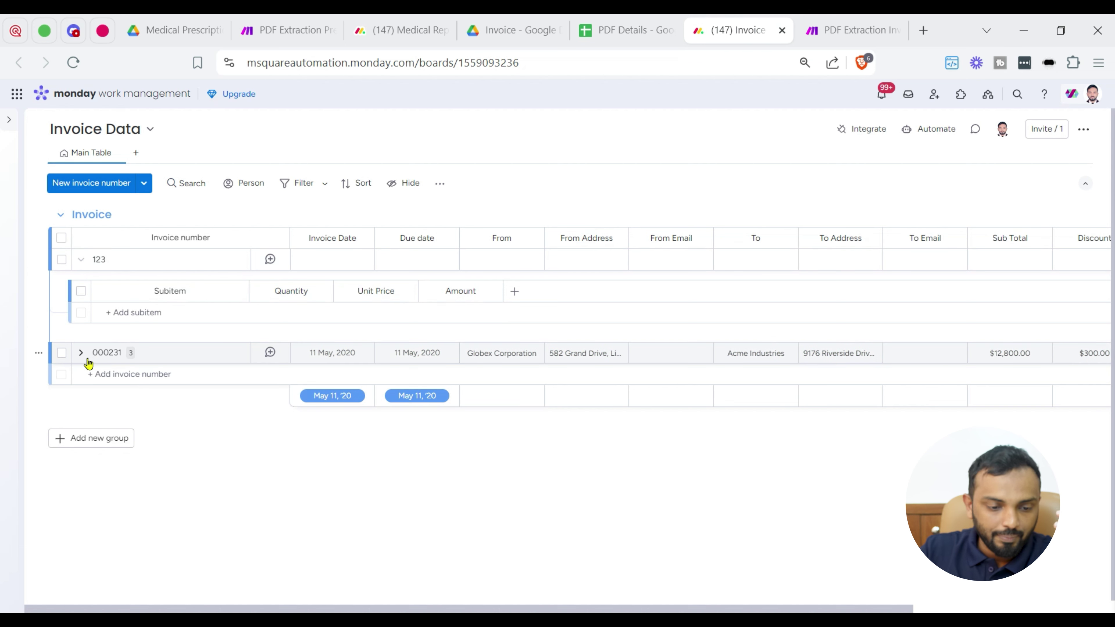
click(78, 355)
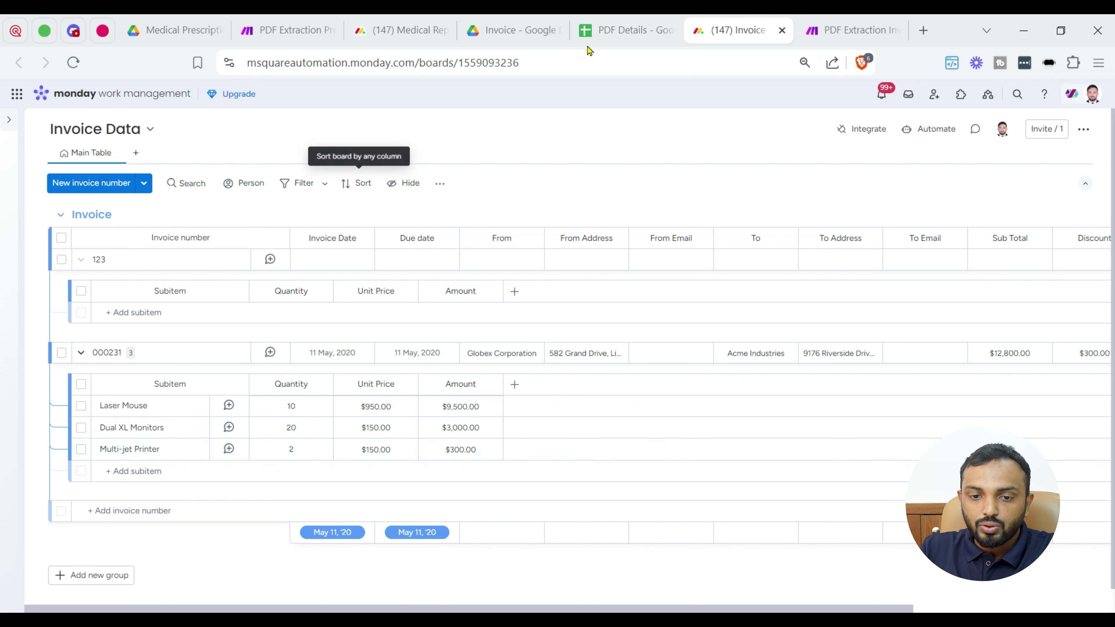
click(838, 31)
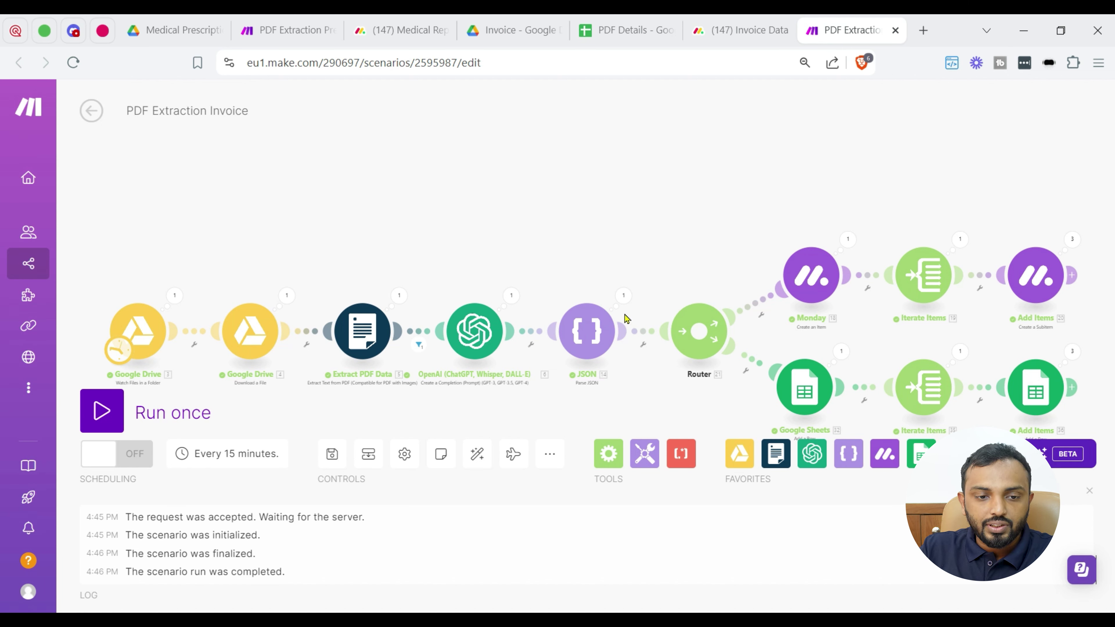
- Open med repo.pdf from the Medical Prescriptions folder in Google Drive, read through the prescription and close it
click(180, 32)
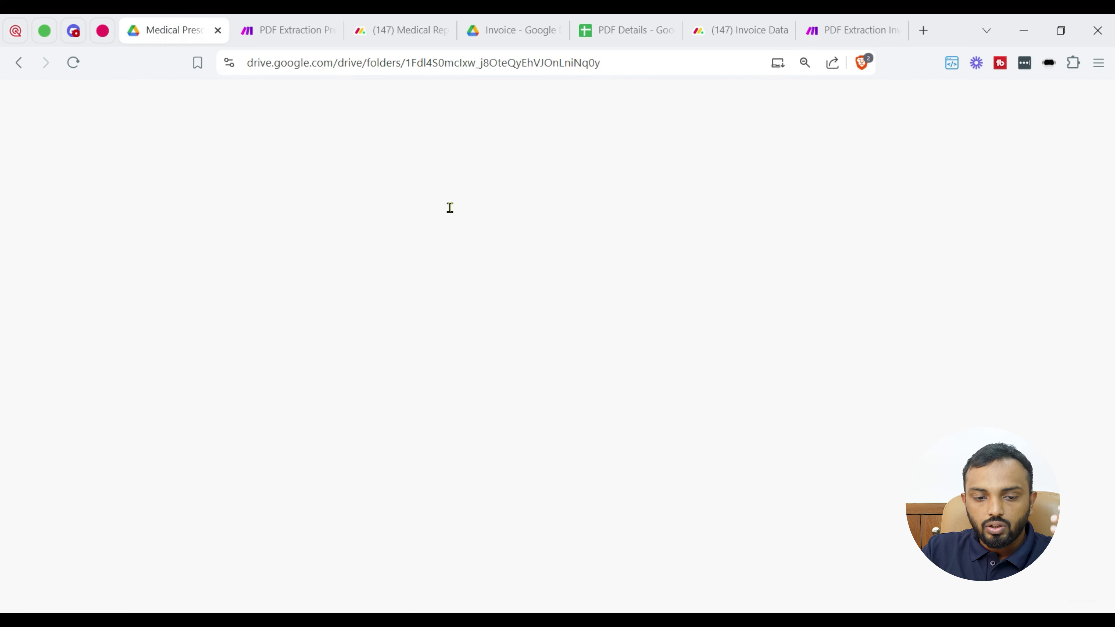
double_click(393, 294)
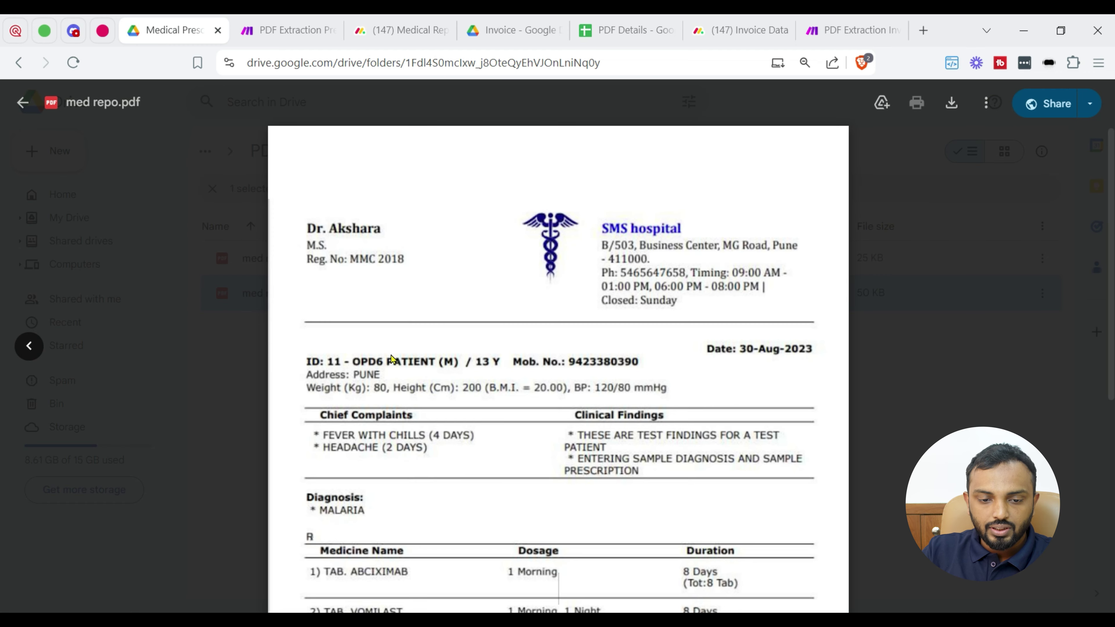
scroll(427, 375, down, 2)
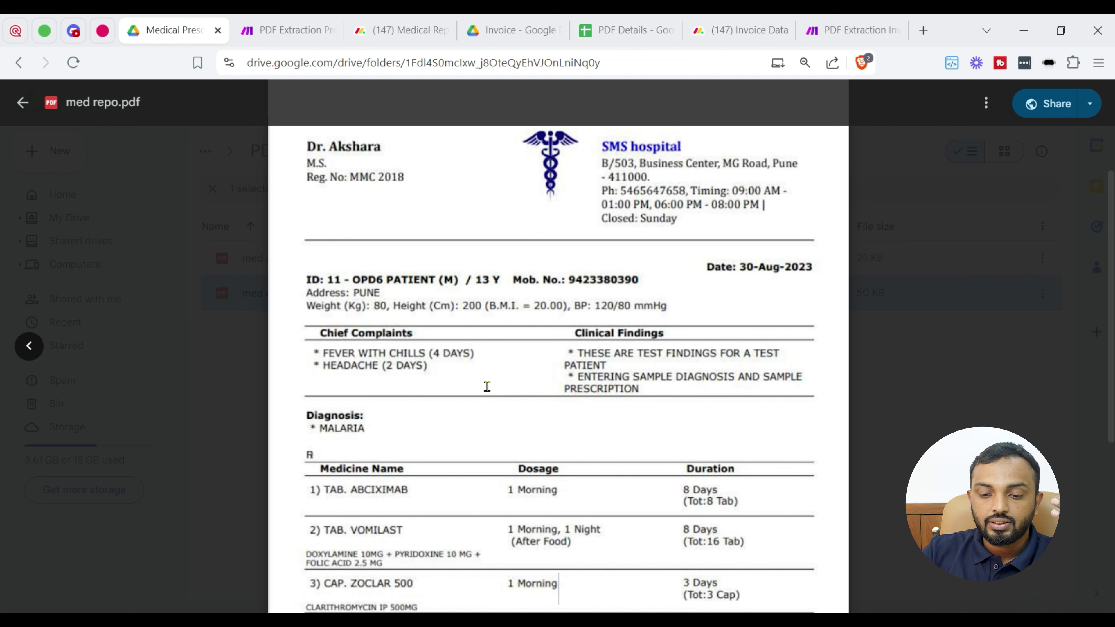
scroll(639, 413, down, 2)
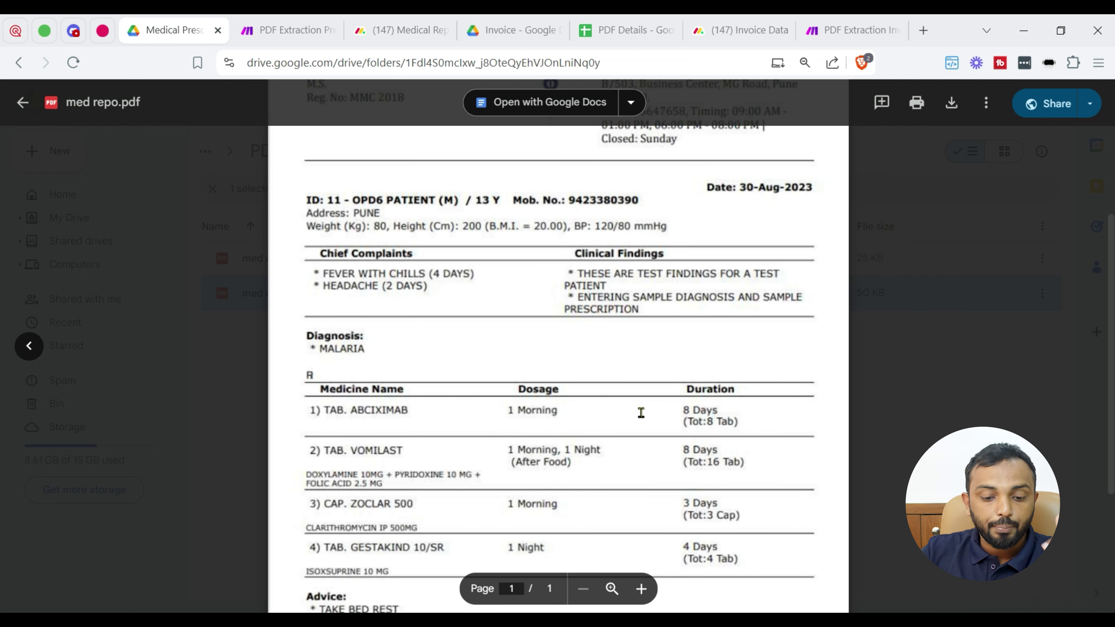
scroll(641, 411, down, 5)
click(1008, 347)
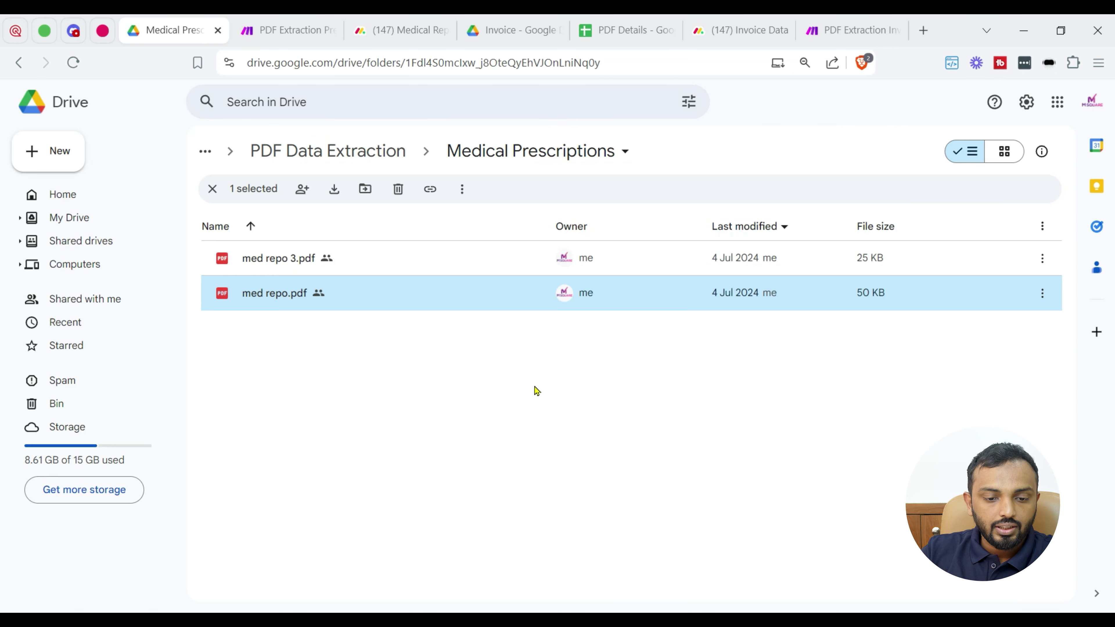
- Preview med repo 3.pdf, read its patient details, findings and medicine table, and close the preview
click(395, 257)
double_click(394, 257)
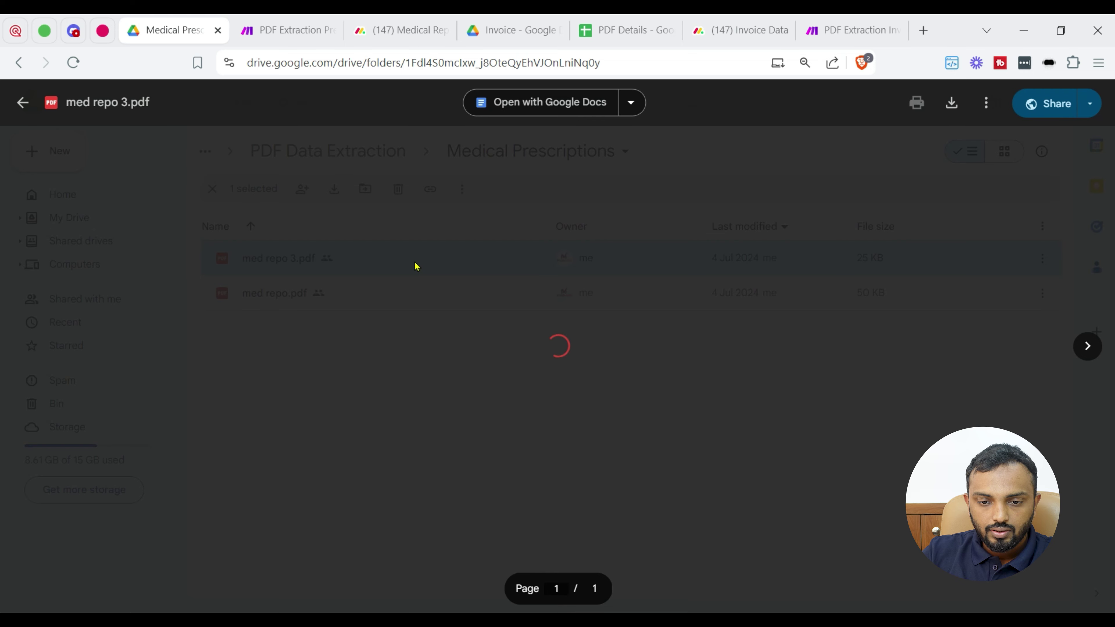
scroll(507, 334, down, 4)
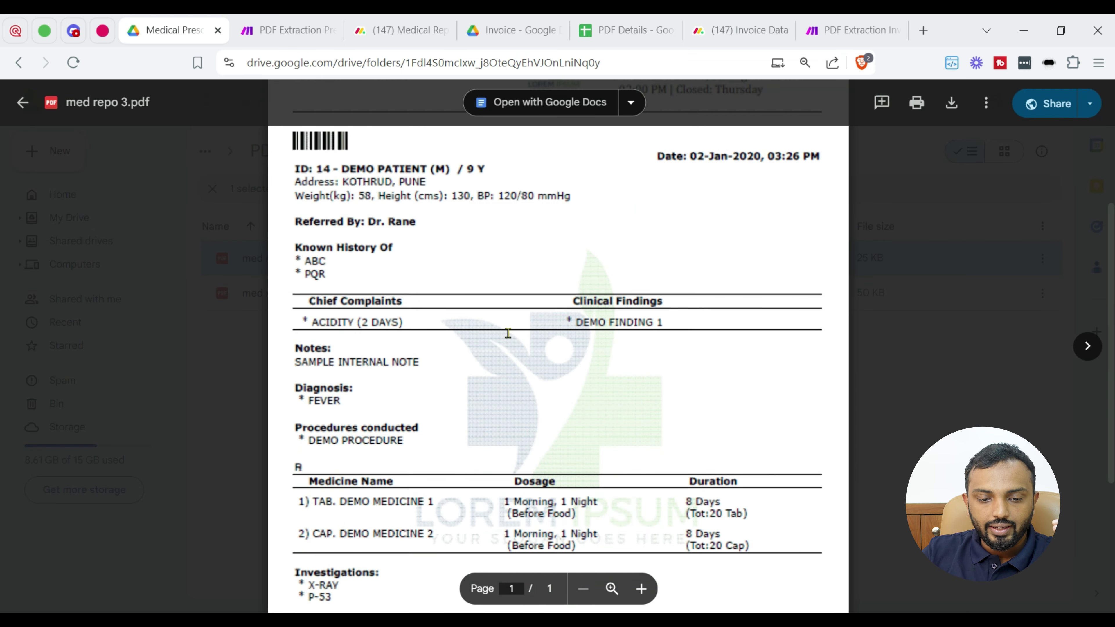
scroll(507, 333, down, 2)
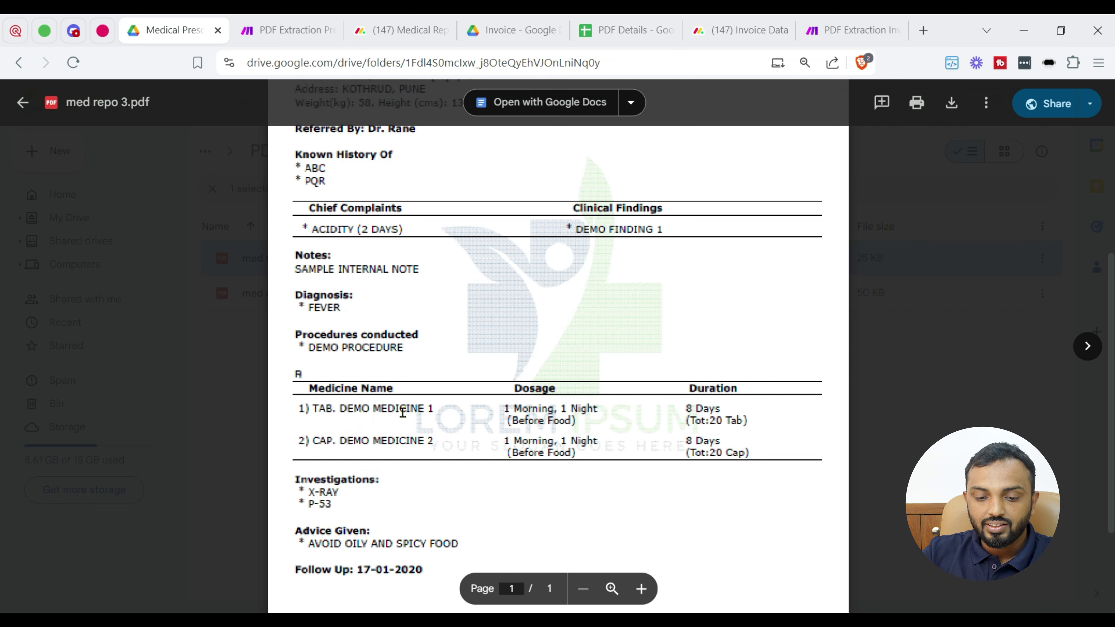
scroll(444, 440, down, 1)
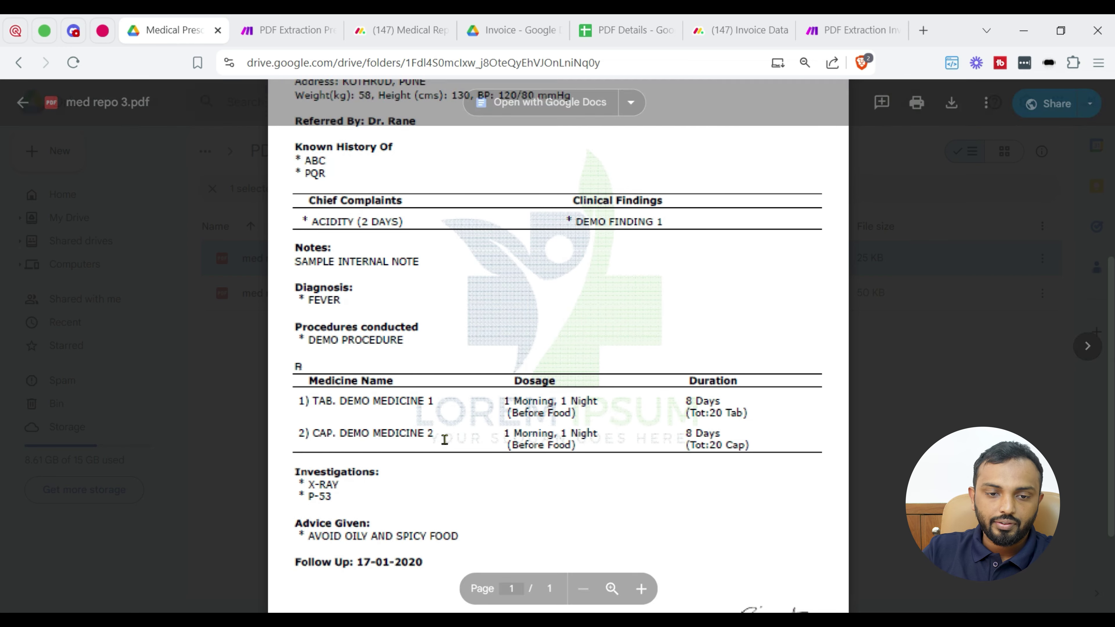
key(Escape)
- Switch to the PDF Extraction Prescription scenario in Make and review the example messages in the Structures Text module
click(281, 31)
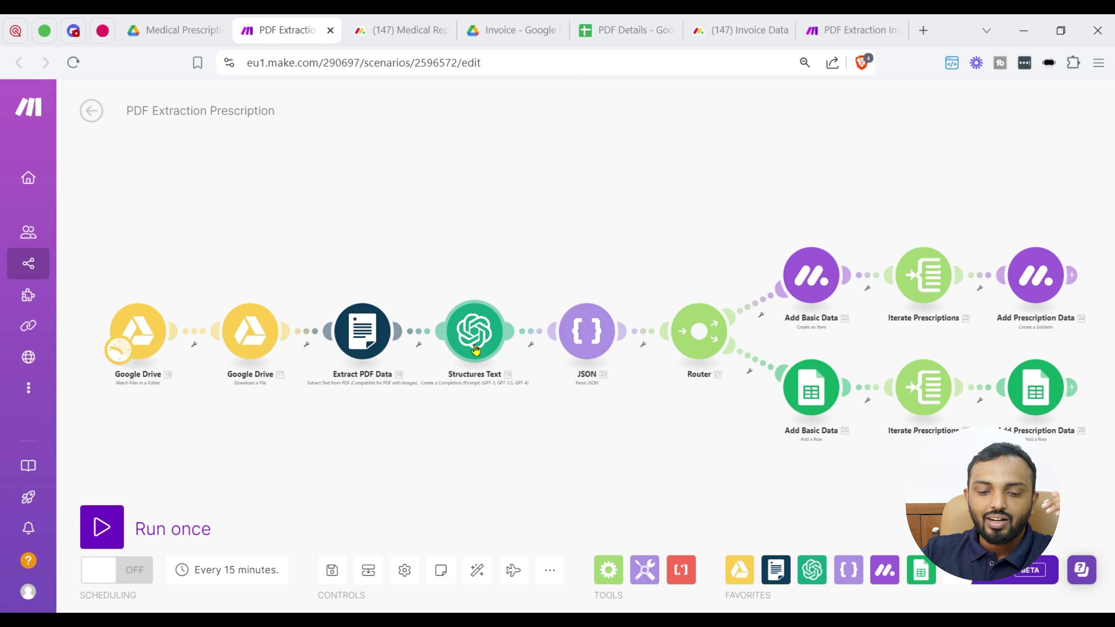
click(475, 349)
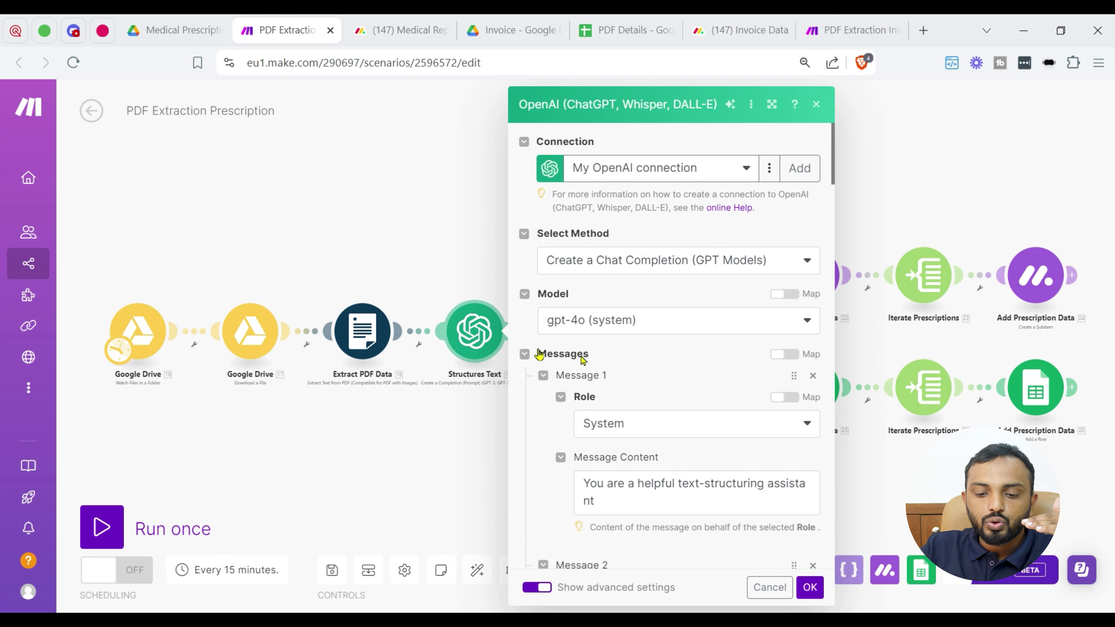
scroll(551, 394, down, 15)
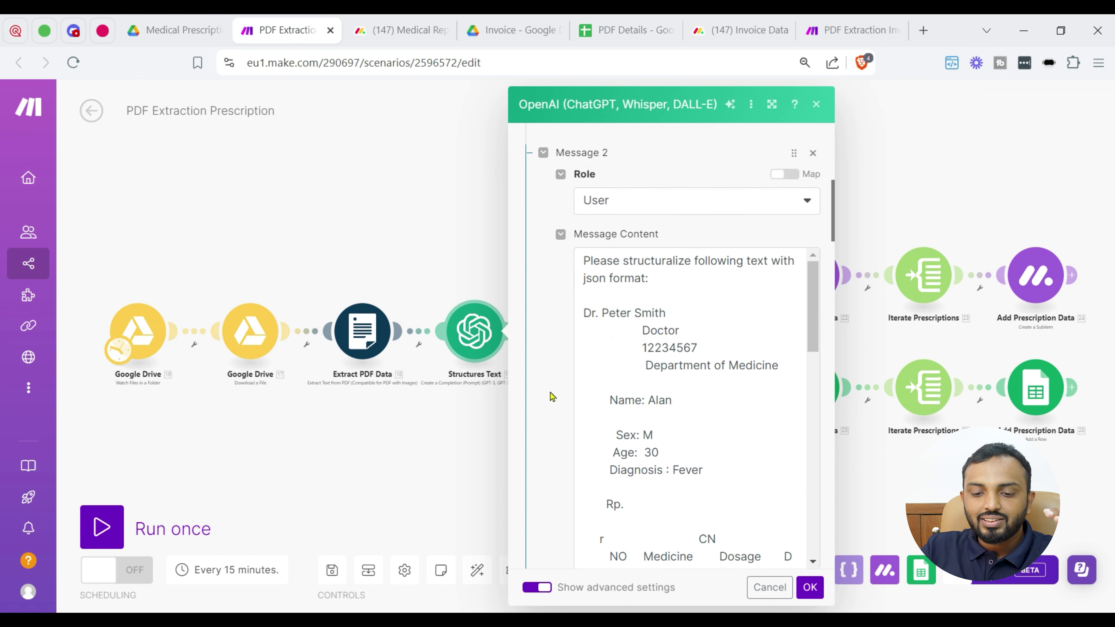
scroll(551, 395, up, 5)
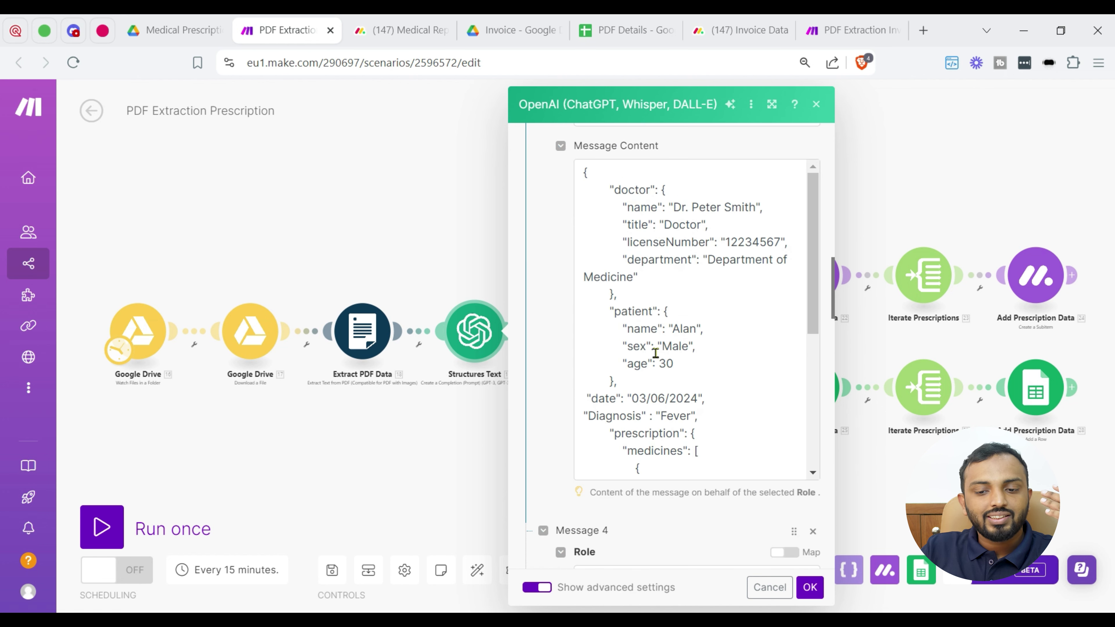
scroll(656, 352, up, 2)
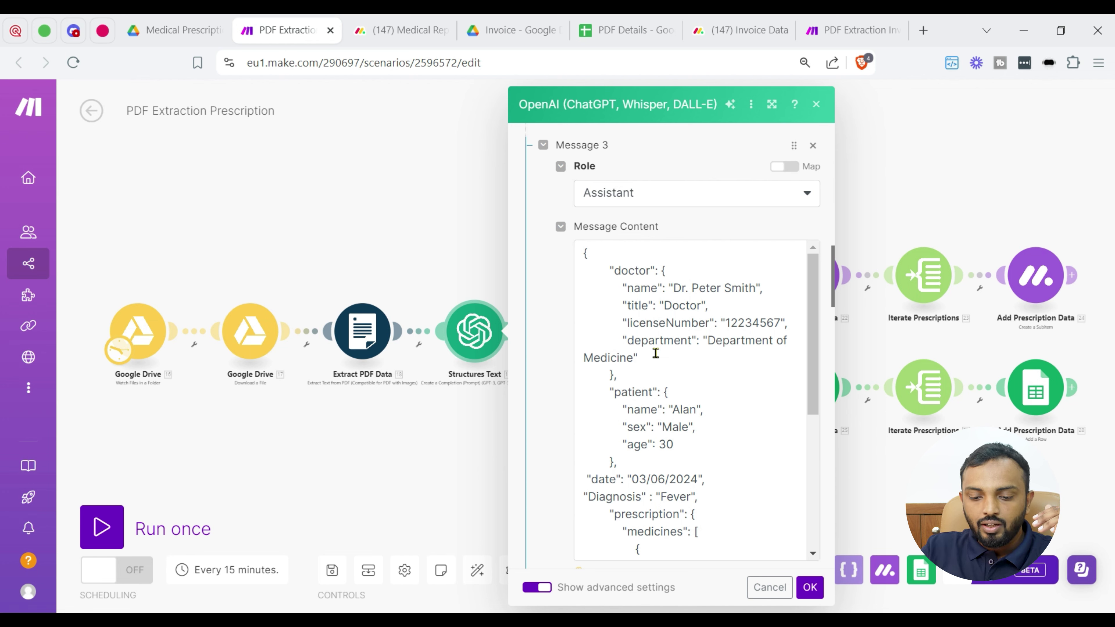
- Examine the prescription section and medicines array in the Assistant example JSON of Message 3
scroll(655, 353, down, 5)
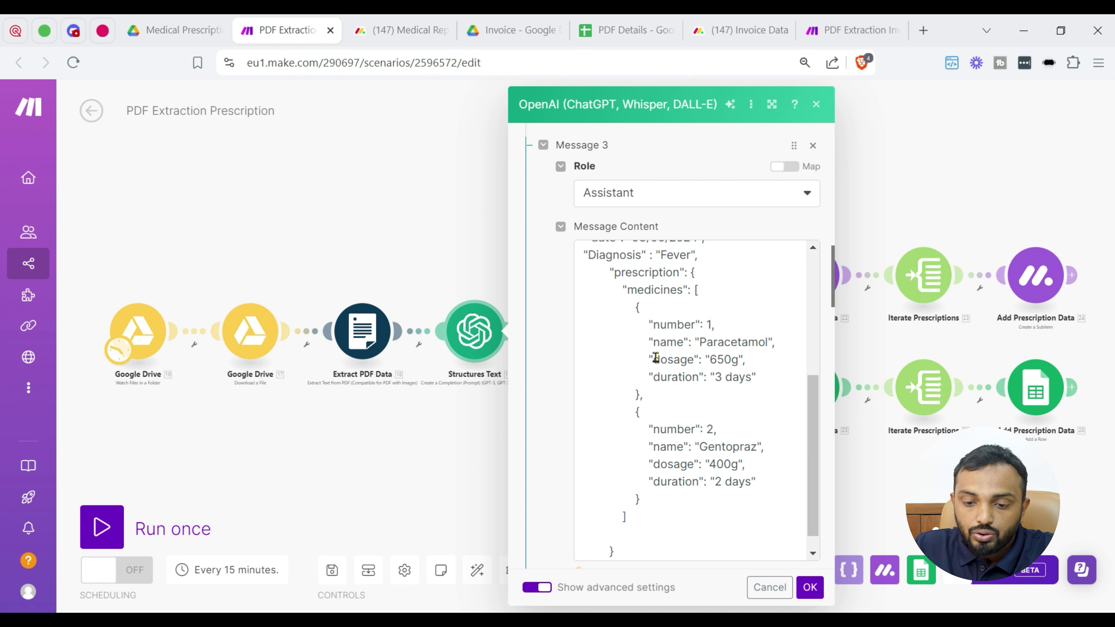
drag(692, 293, 699, 294)
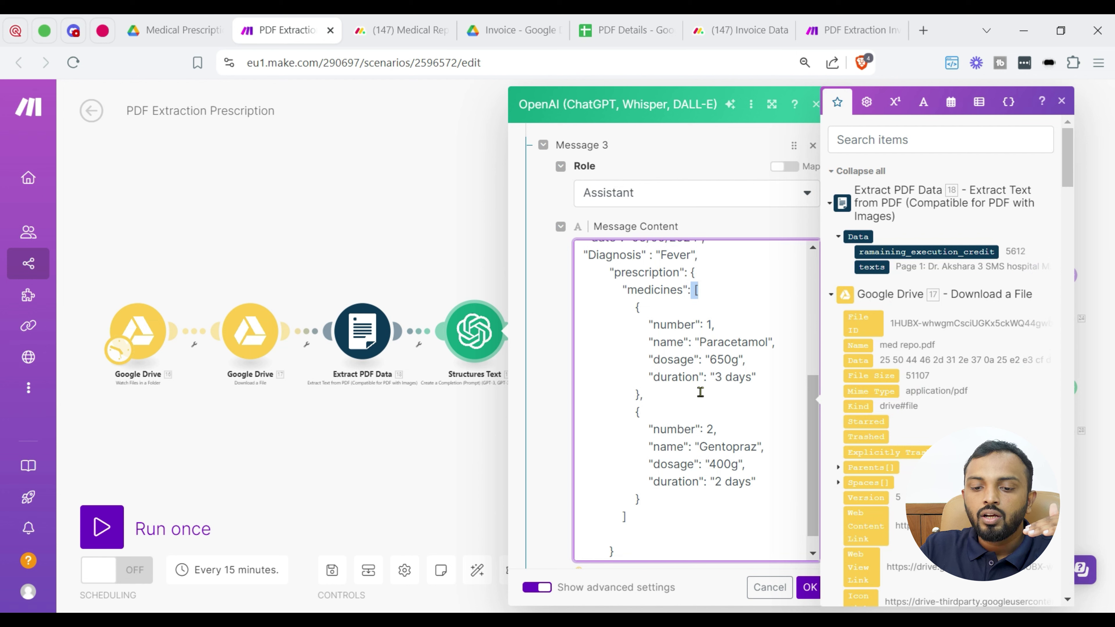
click(700, 392)
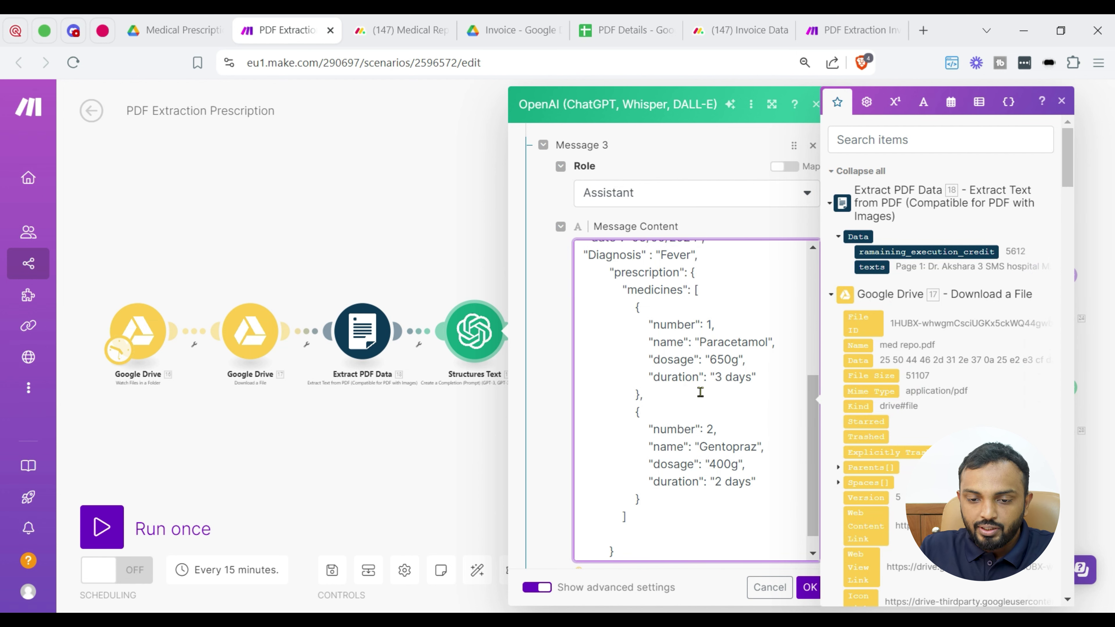
scroll(697, 400, down, 1)
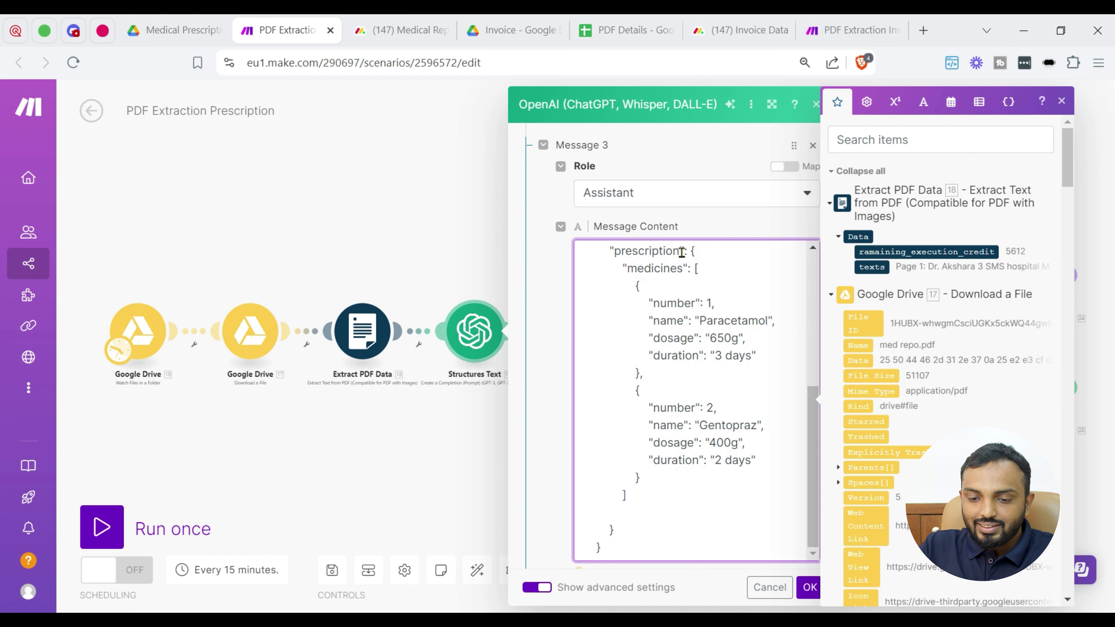
click(544, 385)
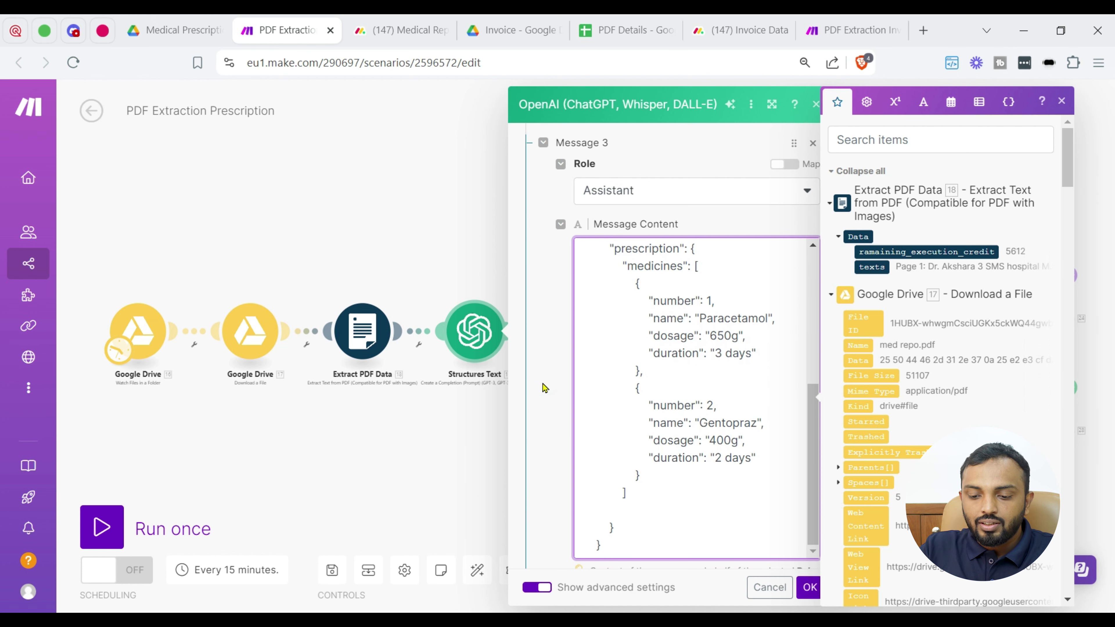
- Review the Message 4 user prompt, including its mapped PDF text, reply conditions and JSON output format
scroll(544, 387, down, 5)
scroll(632, 415, down, 9)
scroll(642, 411, up, 6)
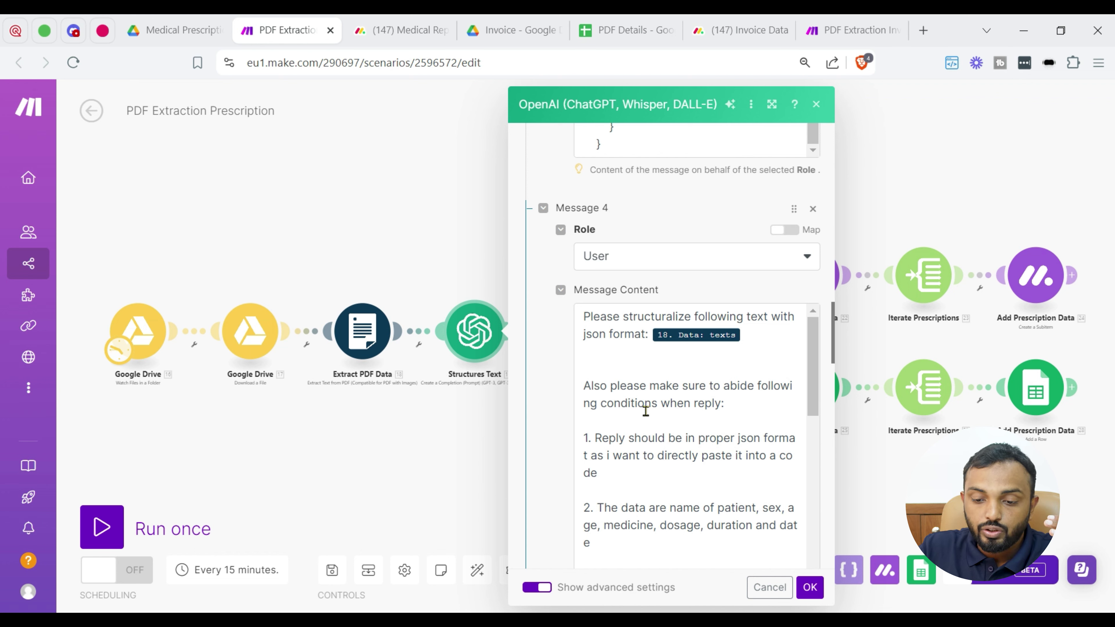
scroll(723, 410, down, 2)
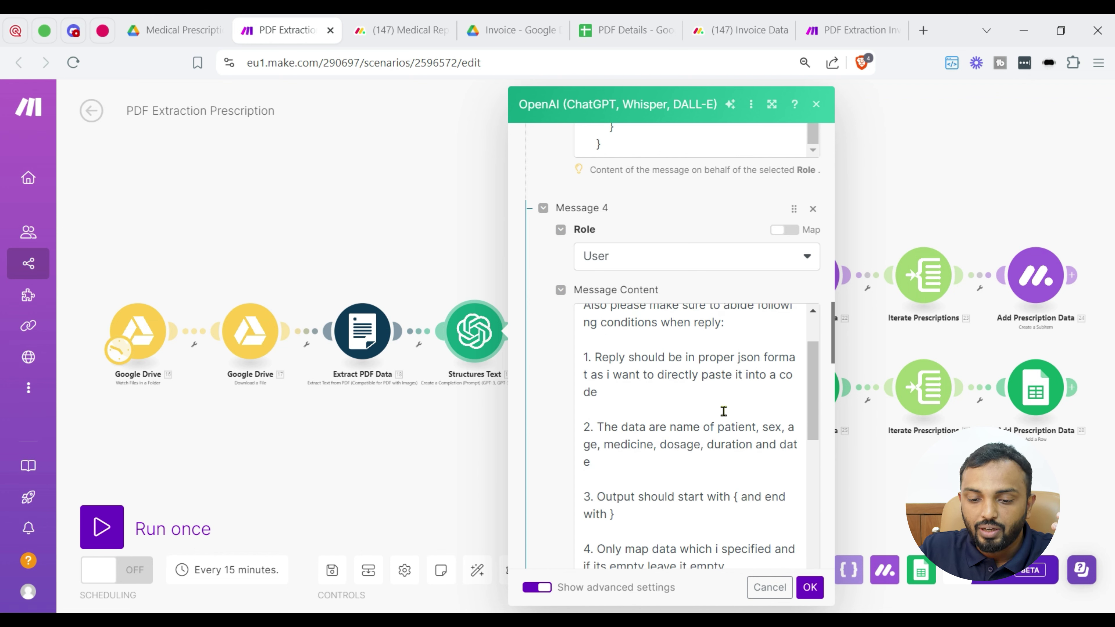
scroll(723, 410, down, 2)
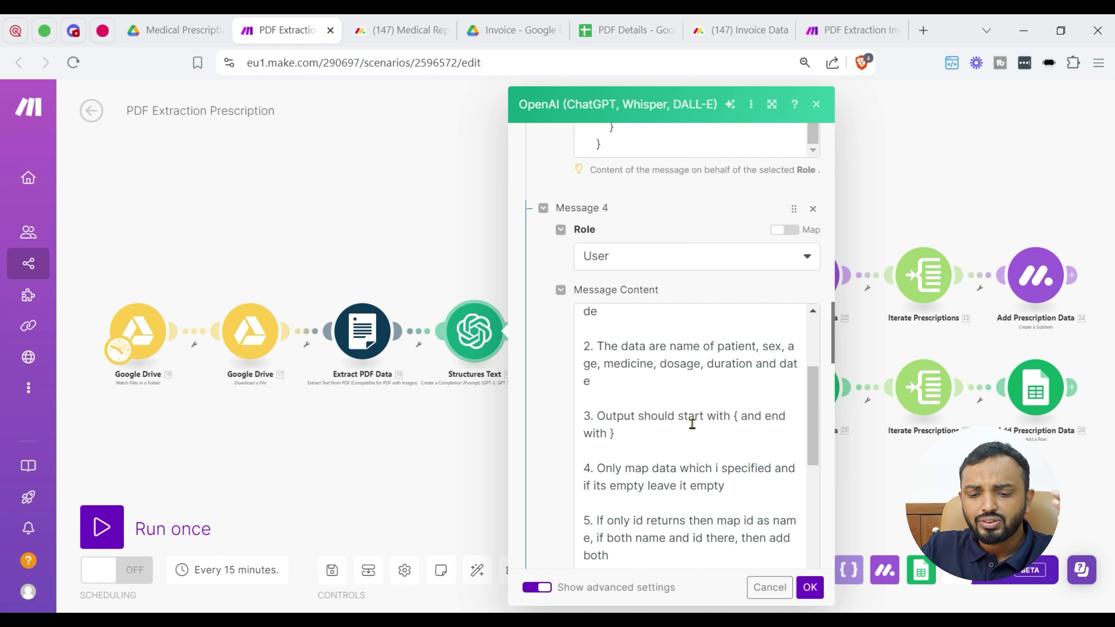
scroll(691, 423, down, 10)
scroll(699, 361, down, 3)
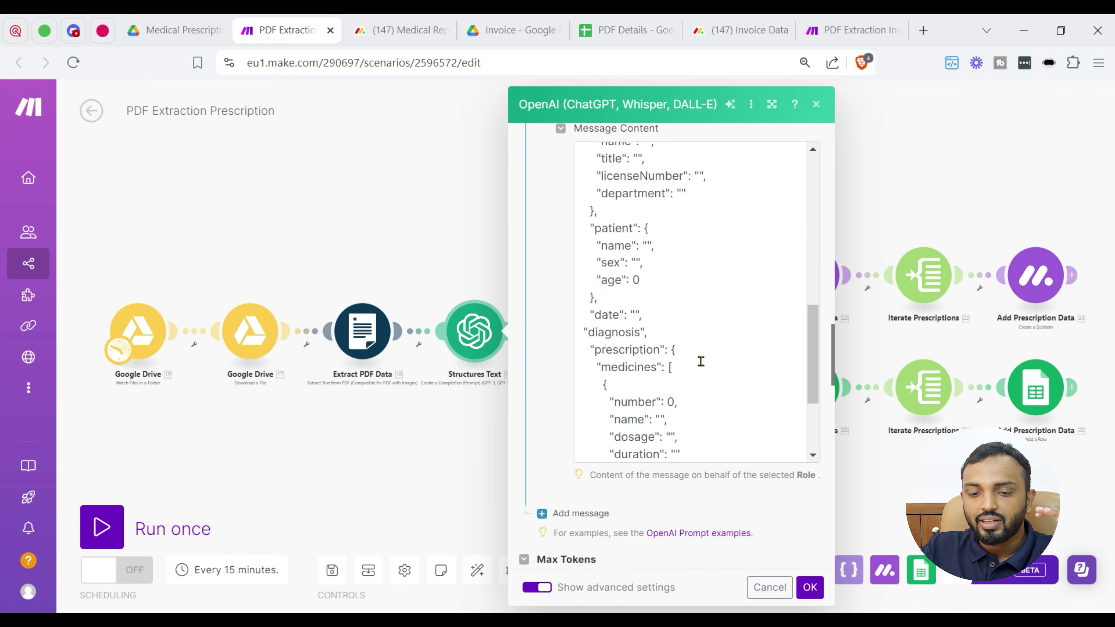
scroll(703, 361, up, 4)
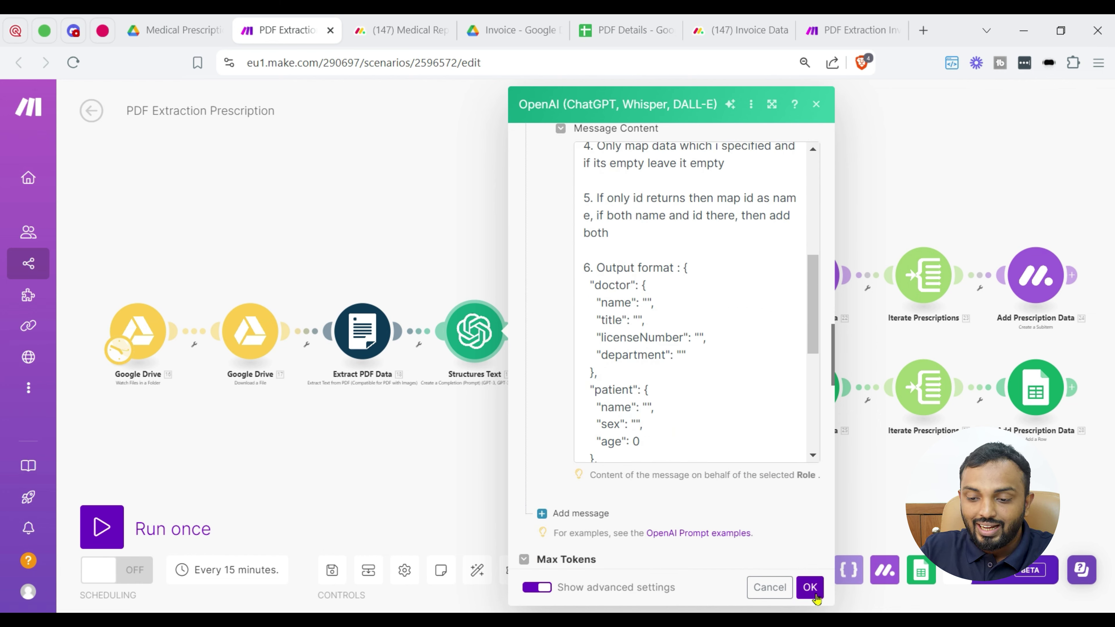
- Close the Structures Text settings, then check the Prescription sheet of PDF Details and the Medical Report board before the test
click(810, 587)
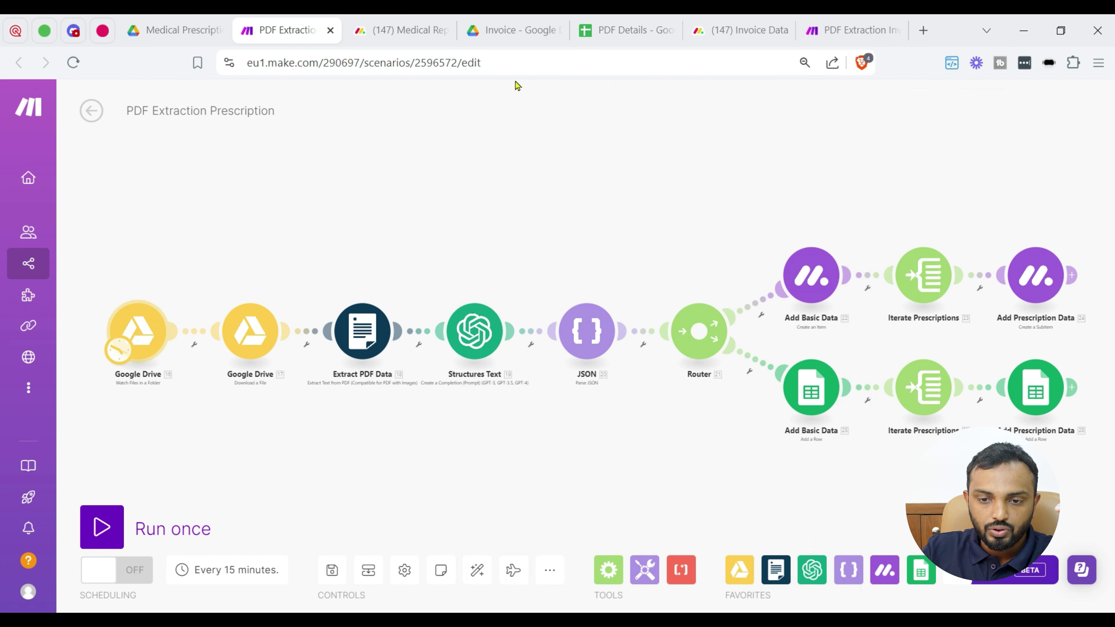
click(610, 35)
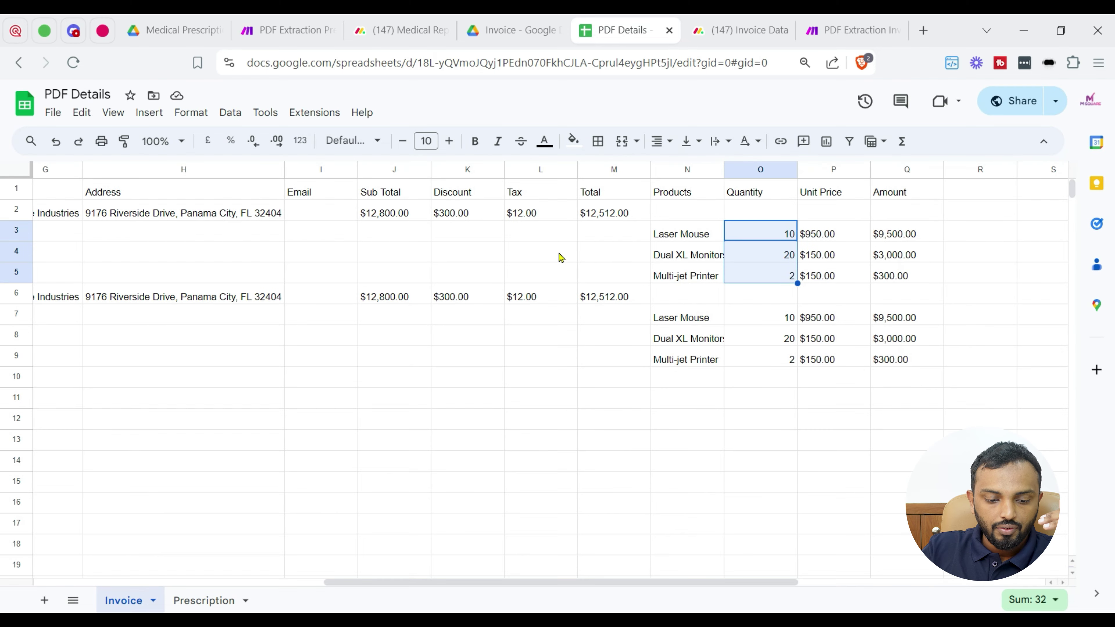
click(195, 601)
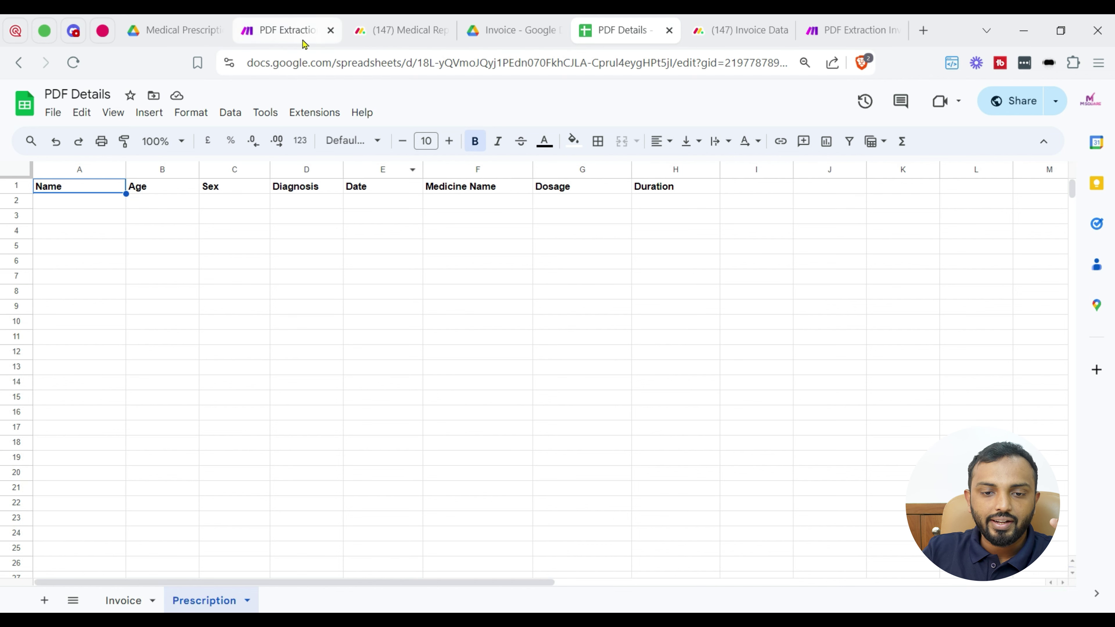
click(386, 34)
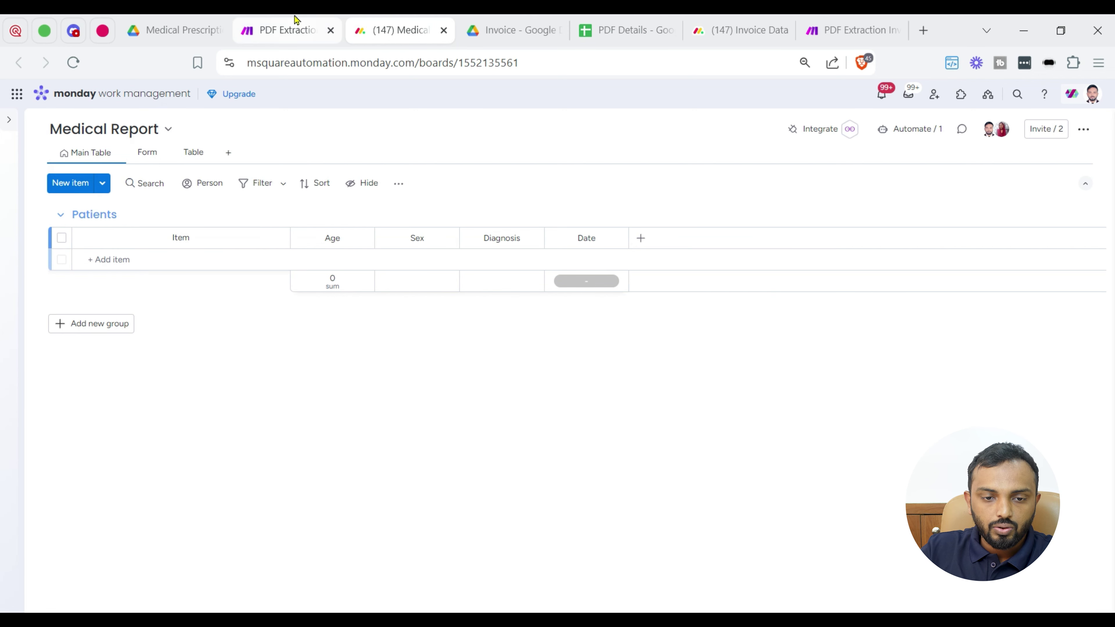
- In the PDF Extraction Prescription scenario, set the Google Drive trigger to start from med repo 3.pdf and run the scenario once
click(295, 25)
right_click(145, 327)
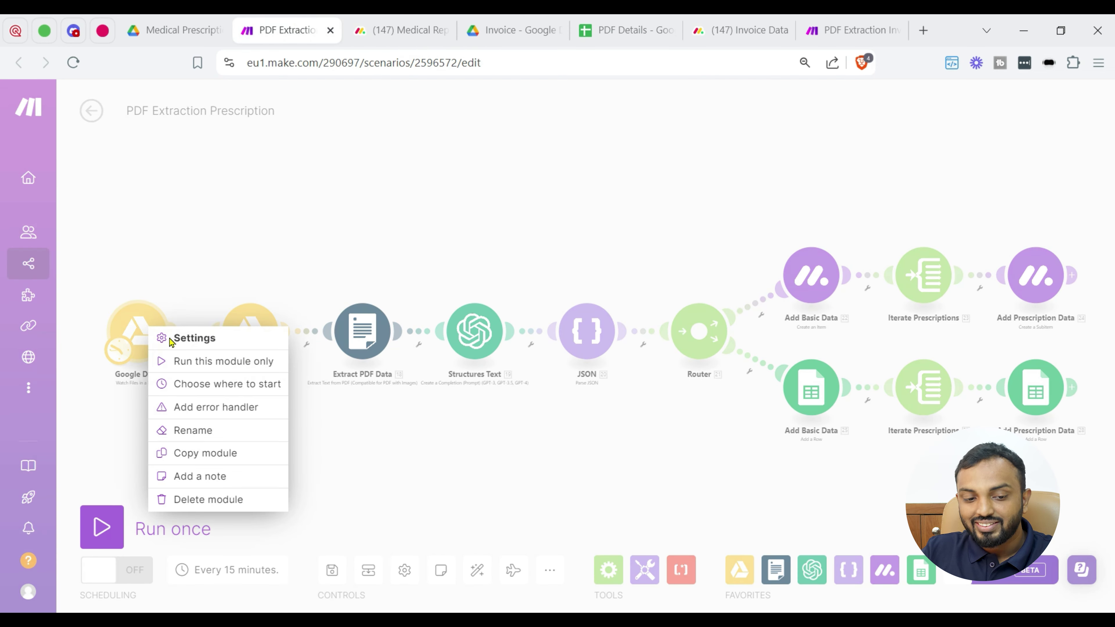
click(205, 387)
click(231, 374)
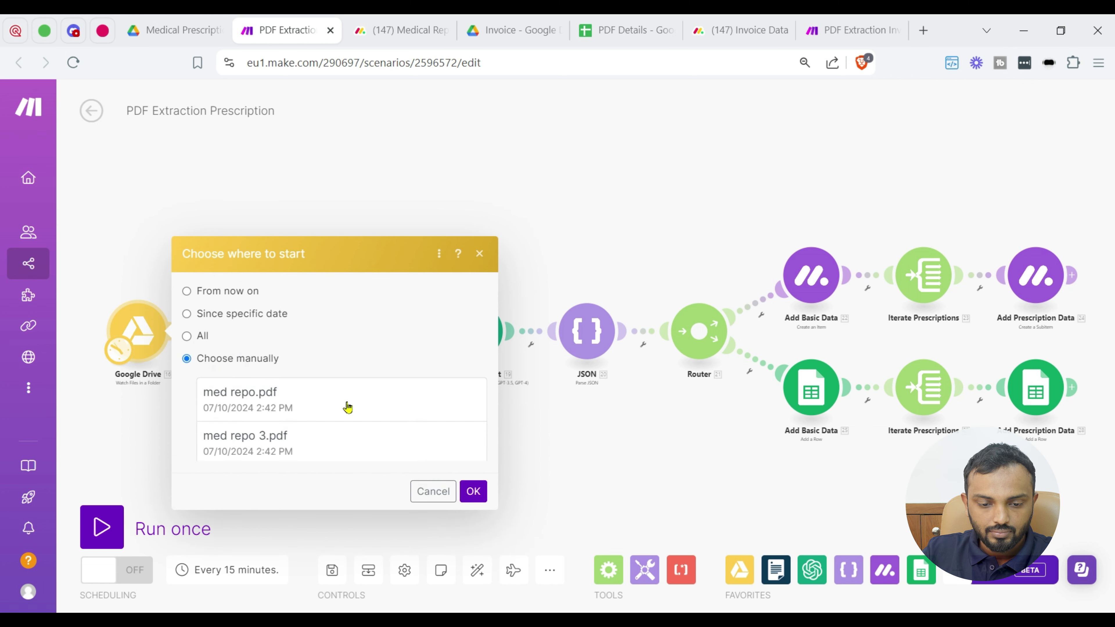
click(368, 404)
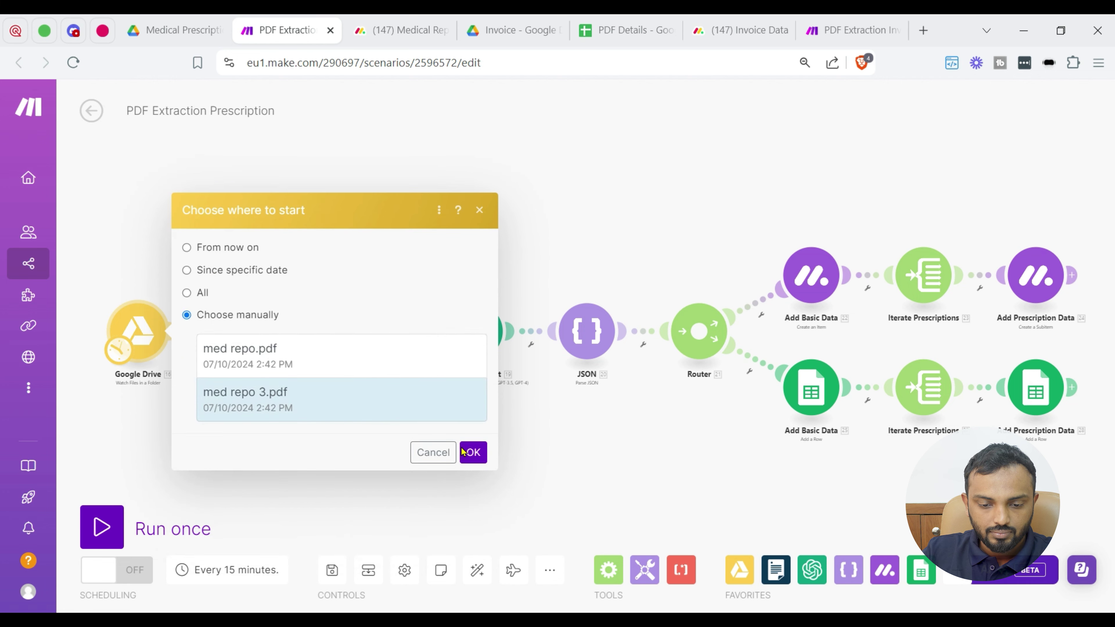
click(470, 452)
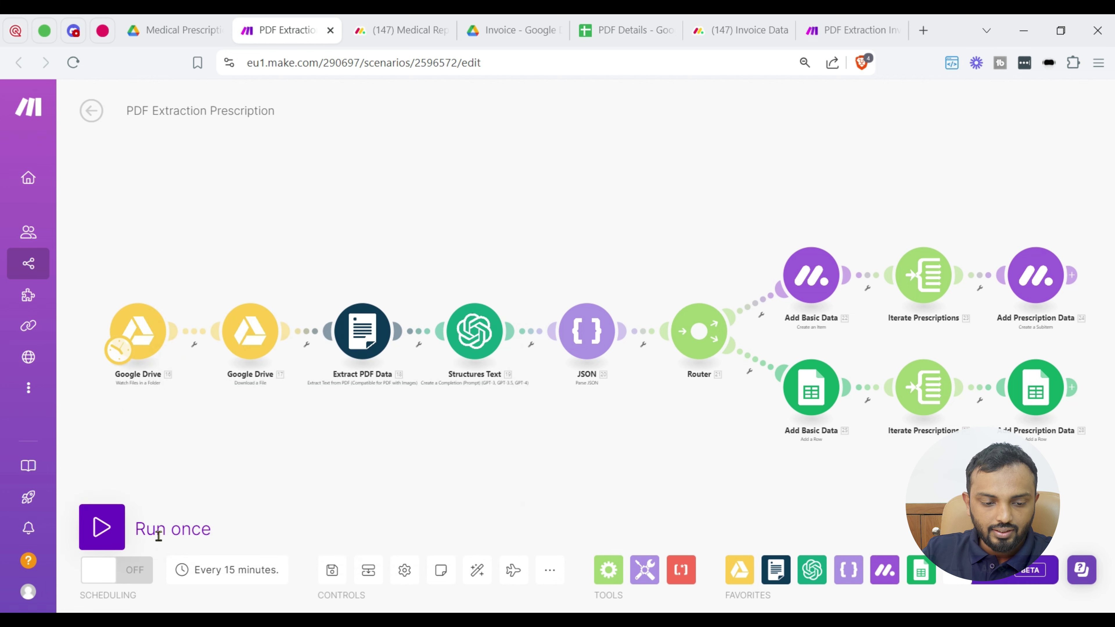
click(159, 535)
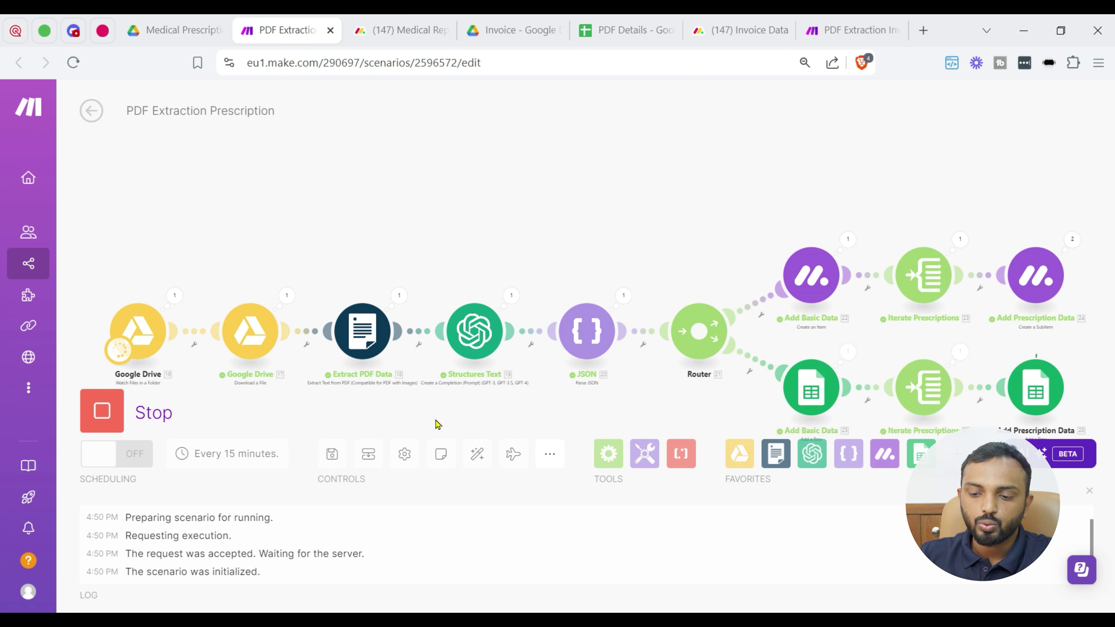
- Check the patient item and its medicine subitems on the Medical Report board, and the rows in the Prescription sheet
click(383, 31)
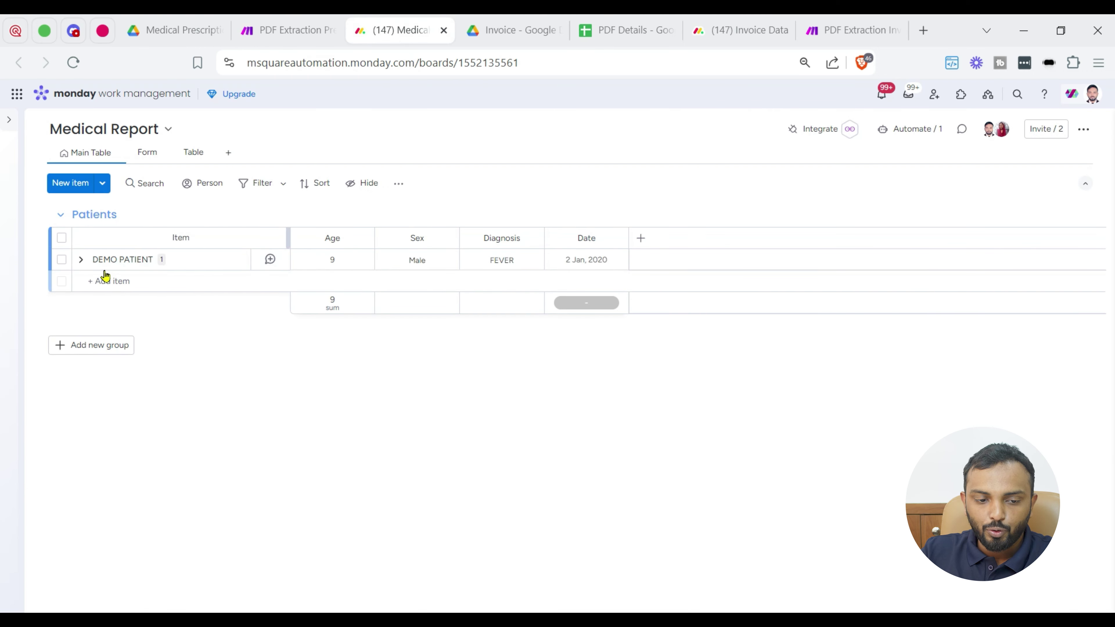
click(80, 264)
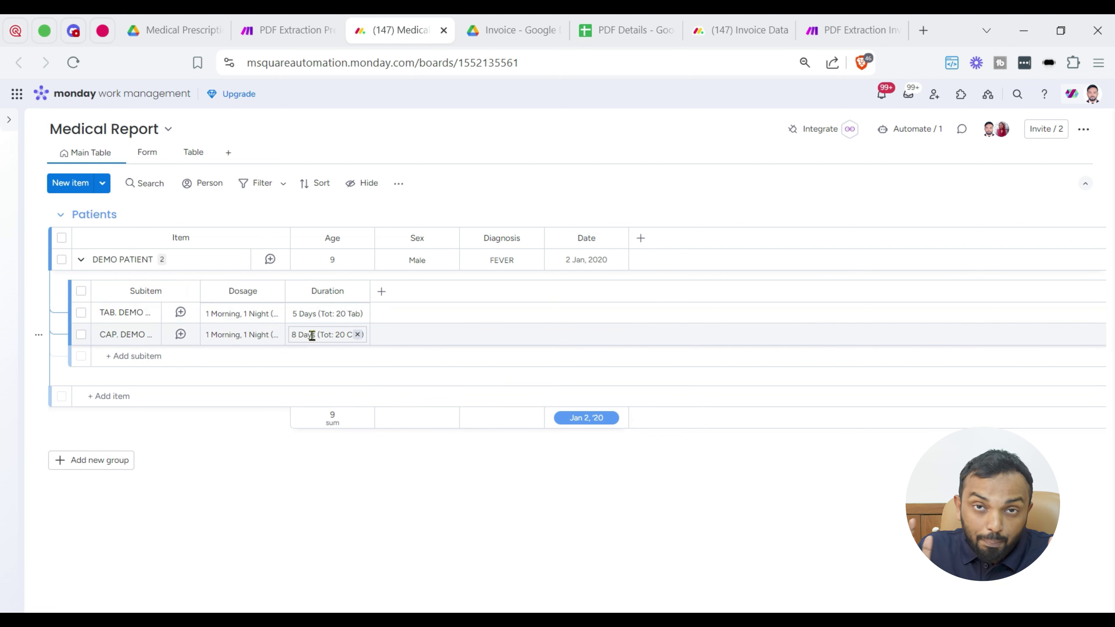
click(619, 35)
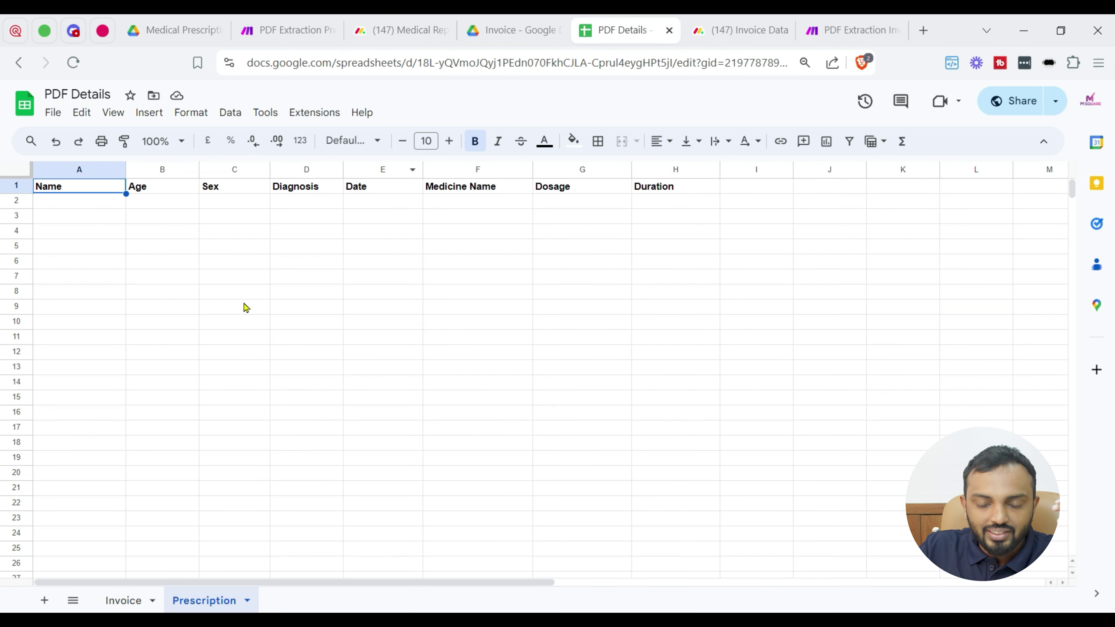
click(349, 310)
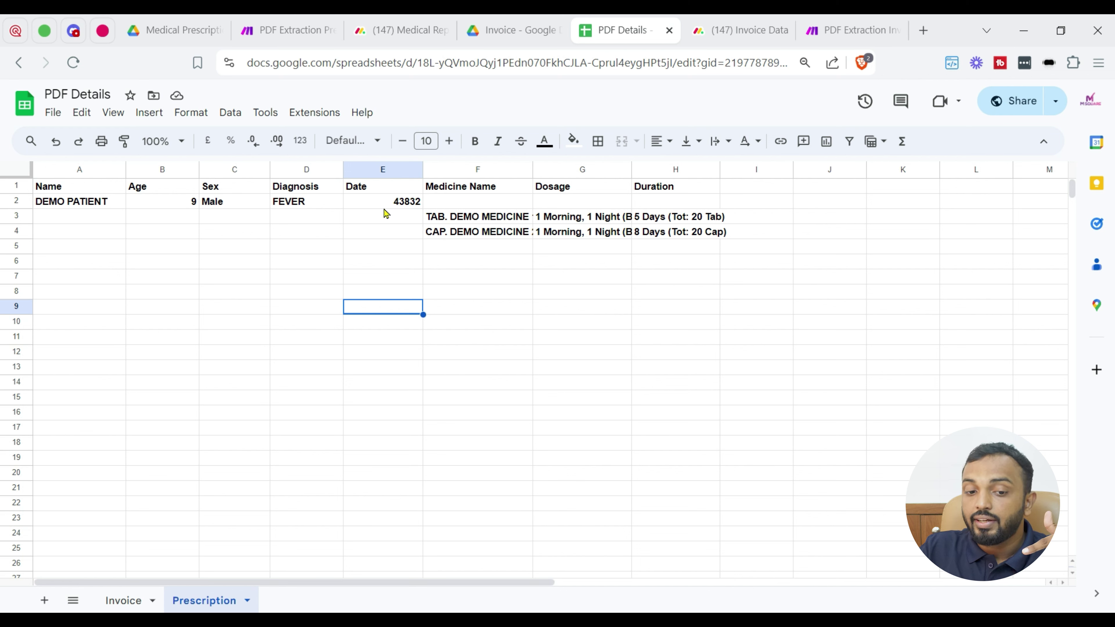
- Apply the Date number format to the whole Date column of the Prescription sheet
click(382, 169)
click(193, 115)
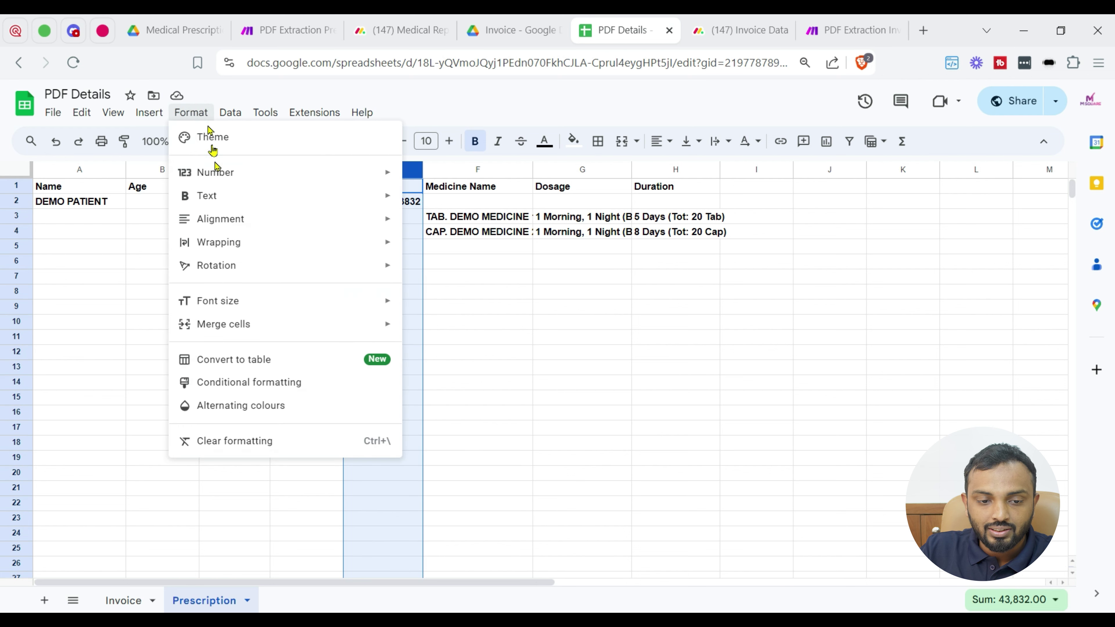
click(218, 172)
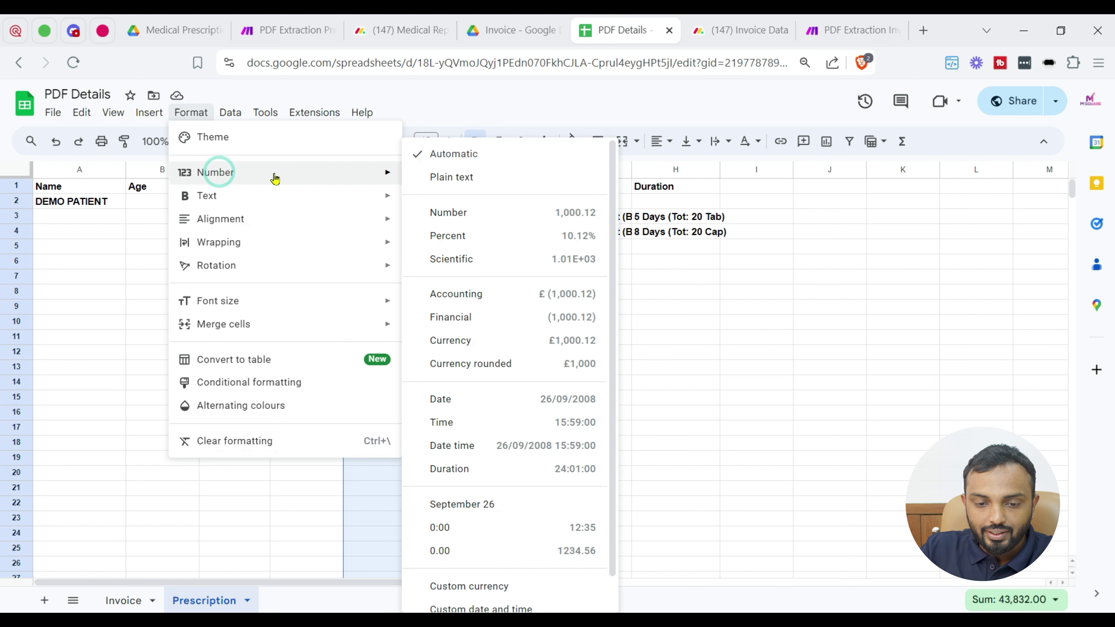
click(460, 409)
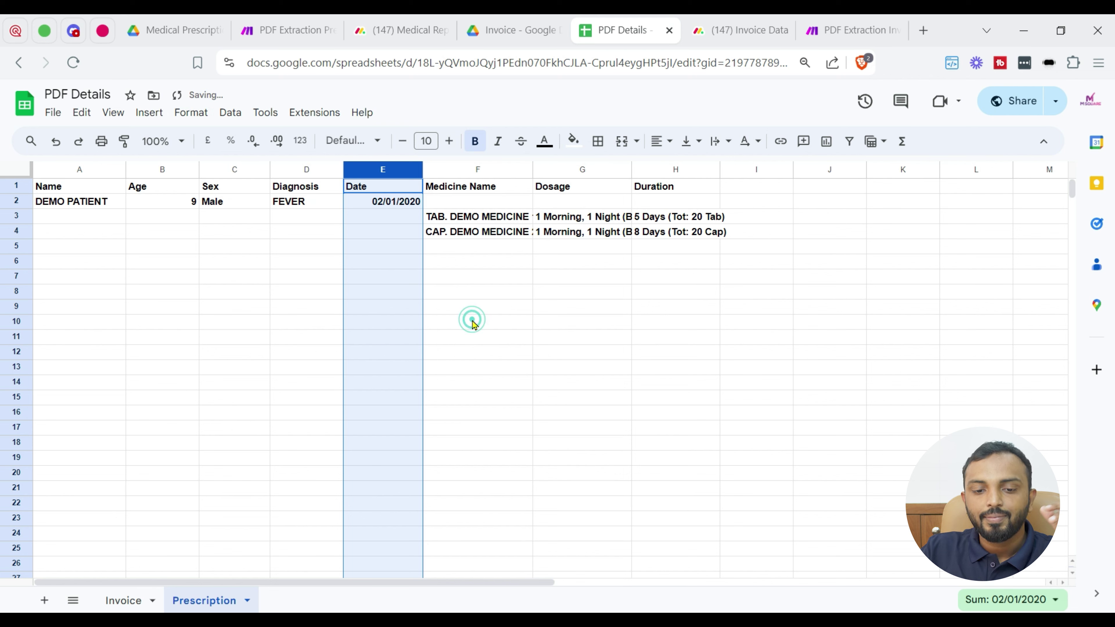
click(472, 323)
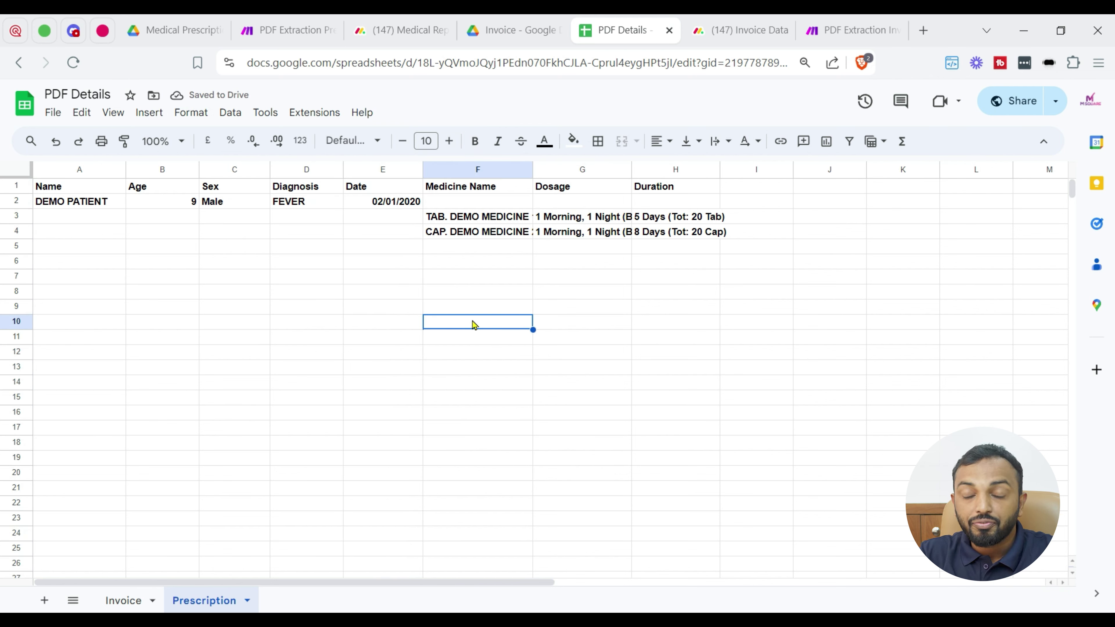